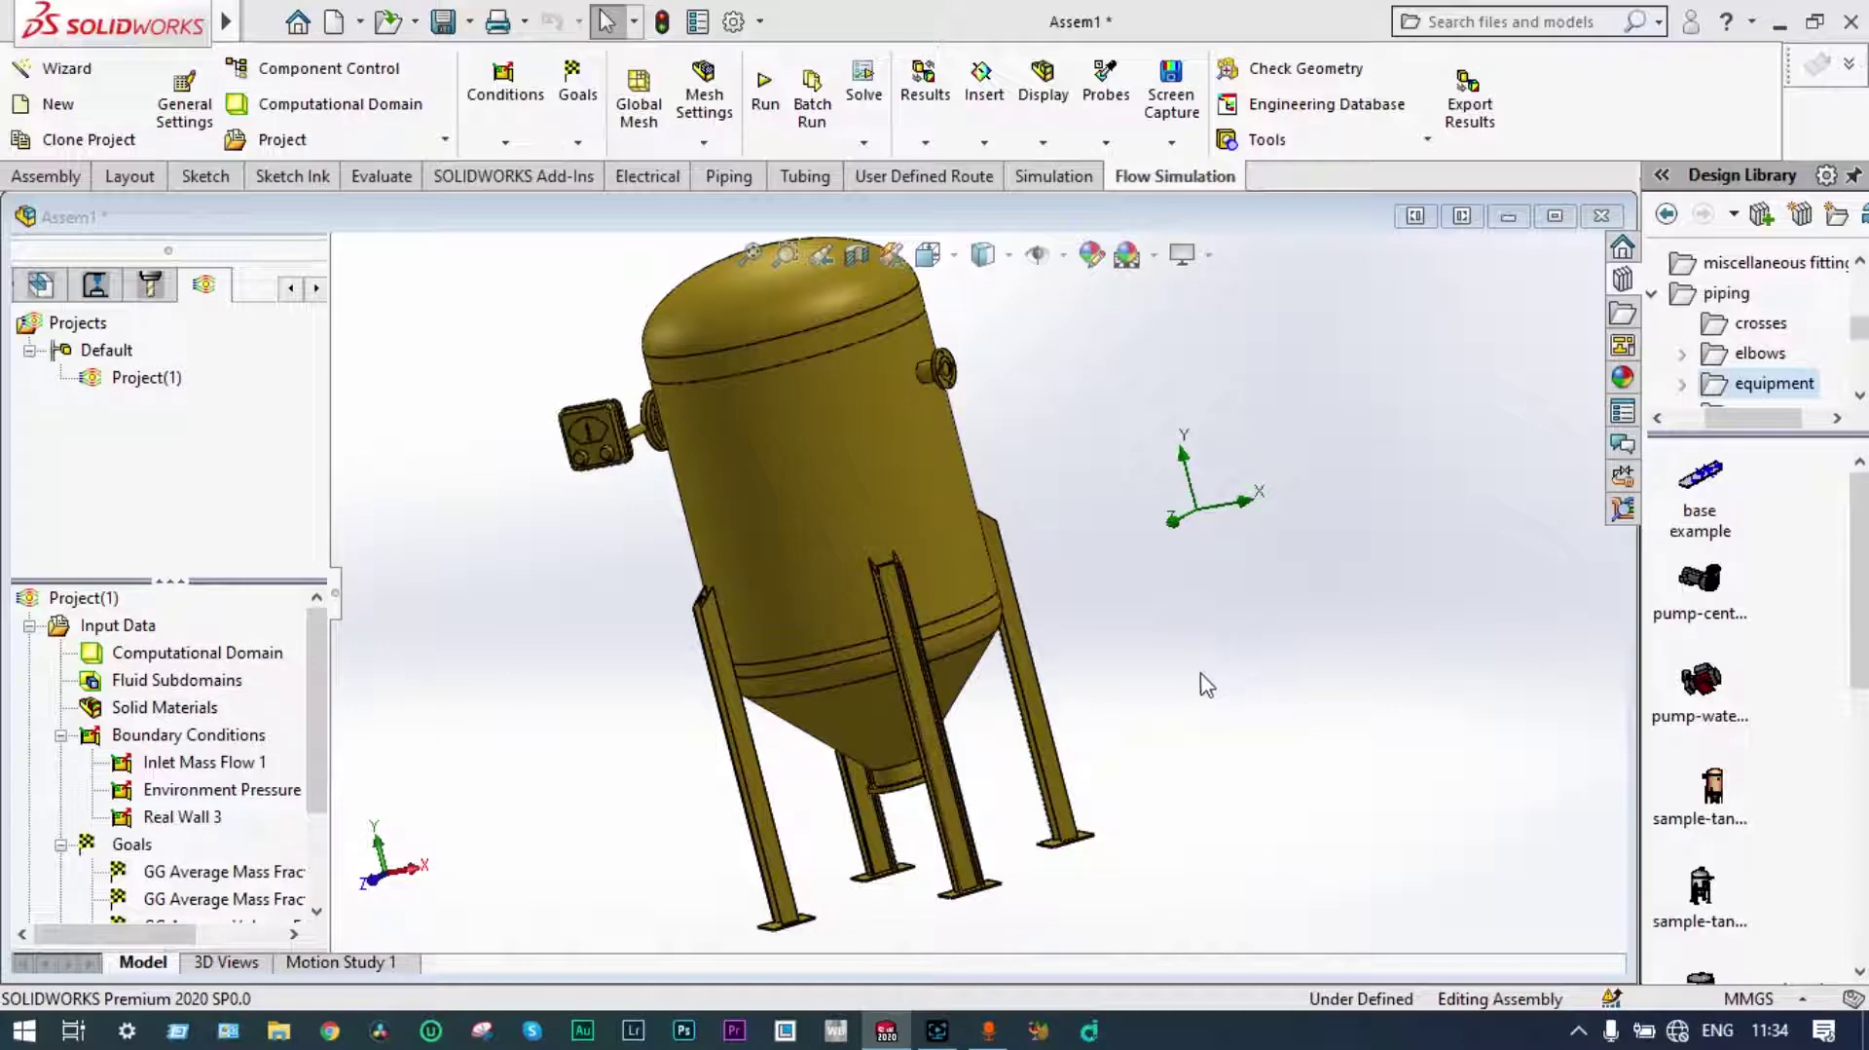
# Save the tank assembly.
pyautogui.moveTo(1207, 684); pyautogui.dragTo(1309, 672, button='middle')
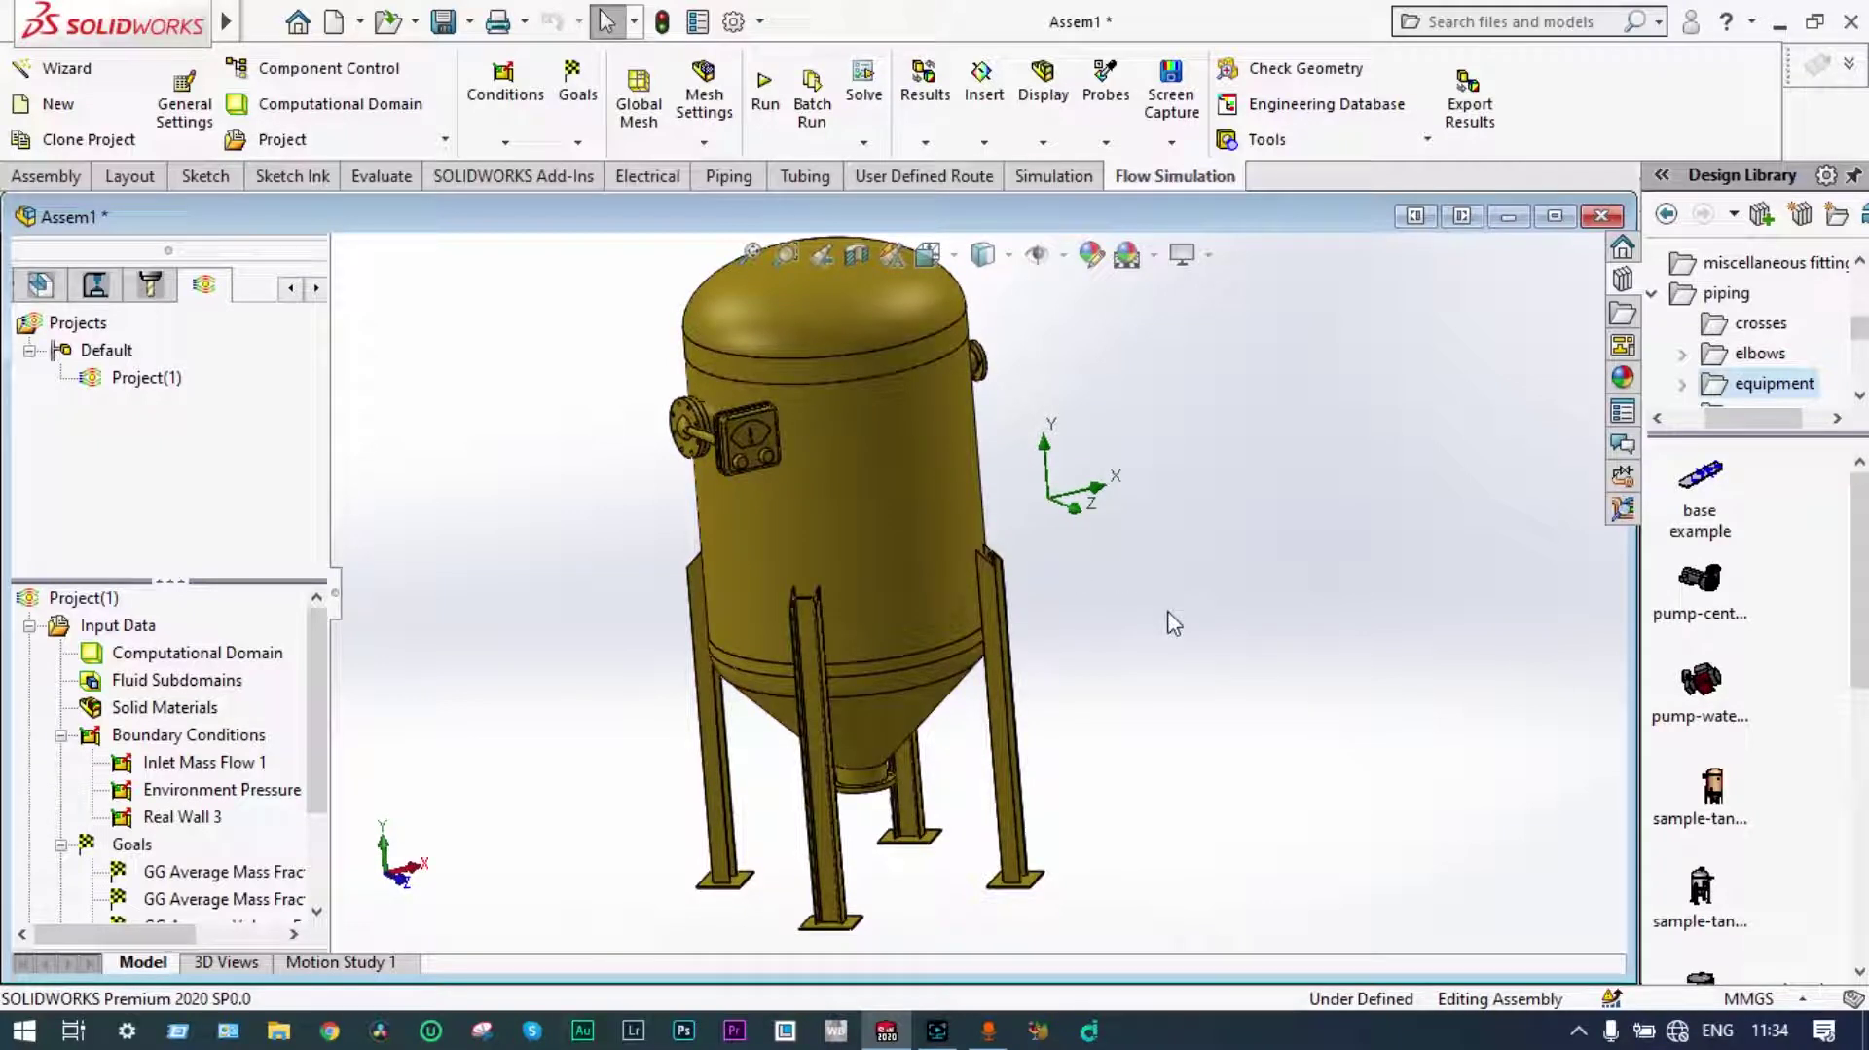
pyautogui.scroll(2, 925, 623)
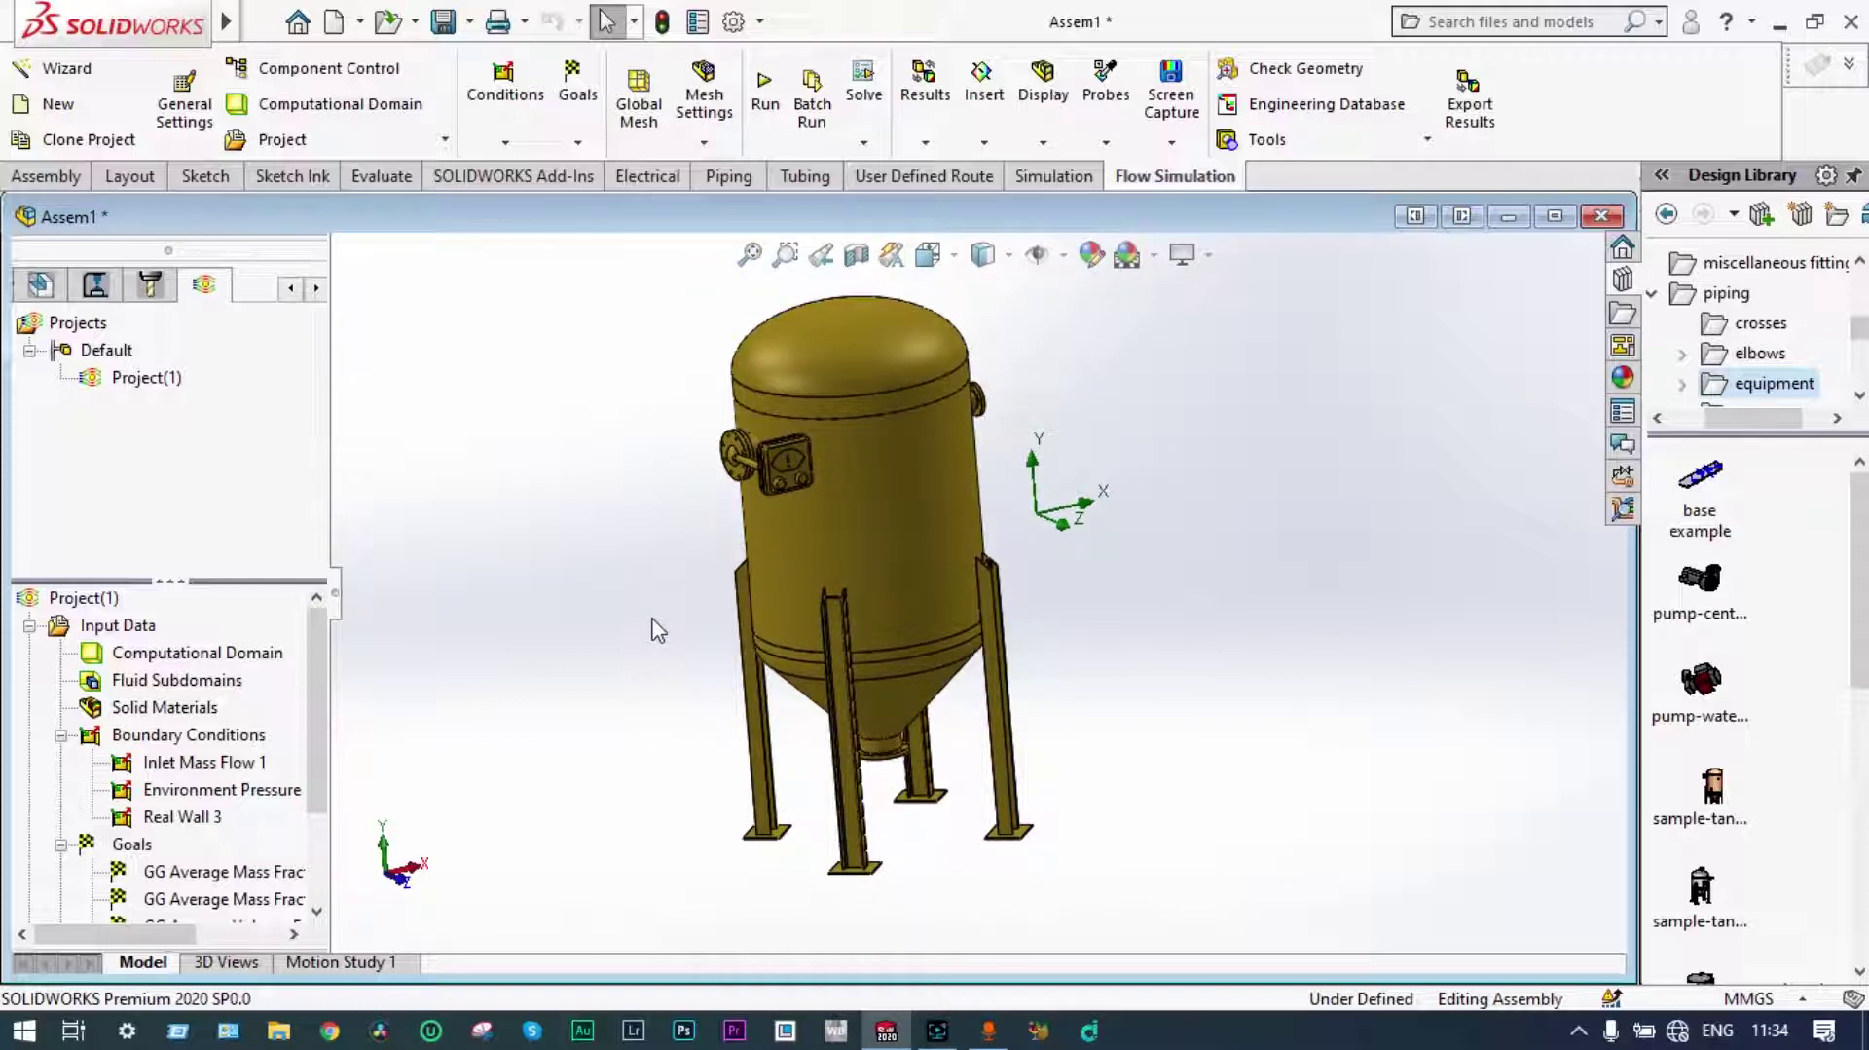
pyautogui.scroll(-2, 721, 602)
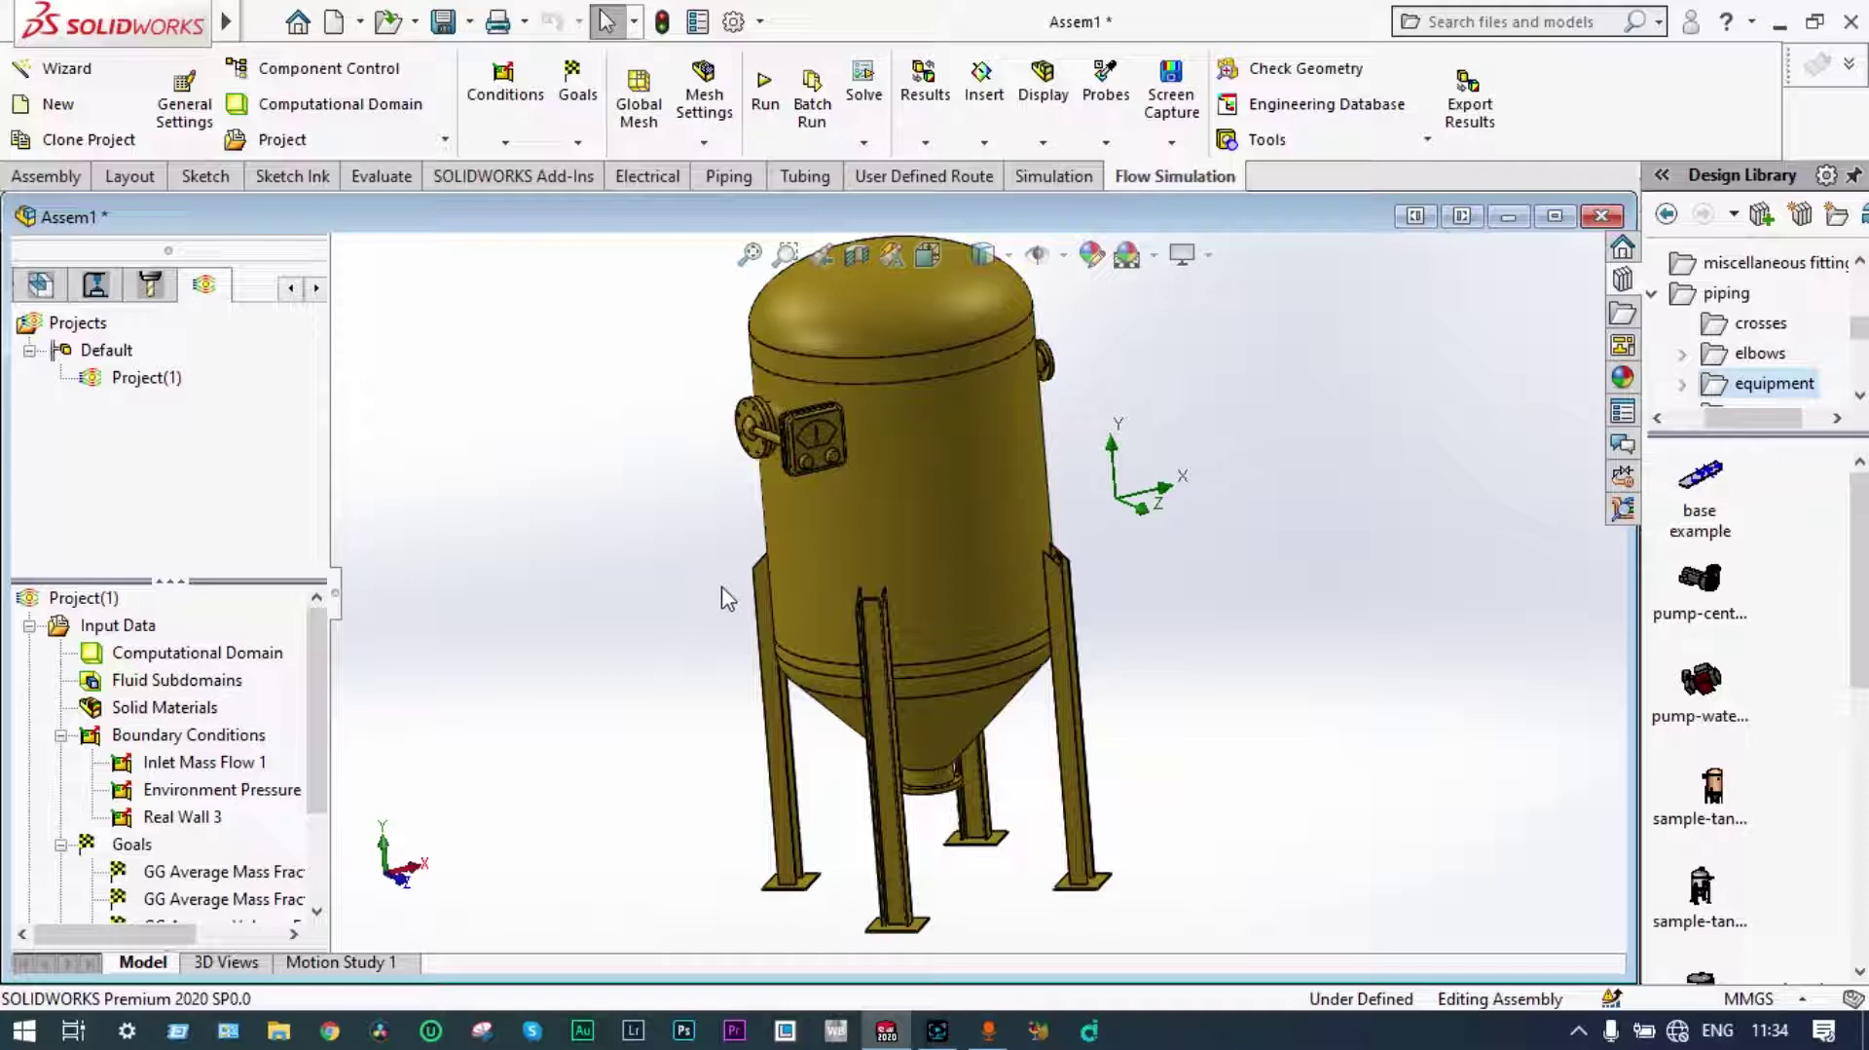
pyautogui.scroll(3, 723, 598)
pyautogui.scroll(-3, 1096, 446)
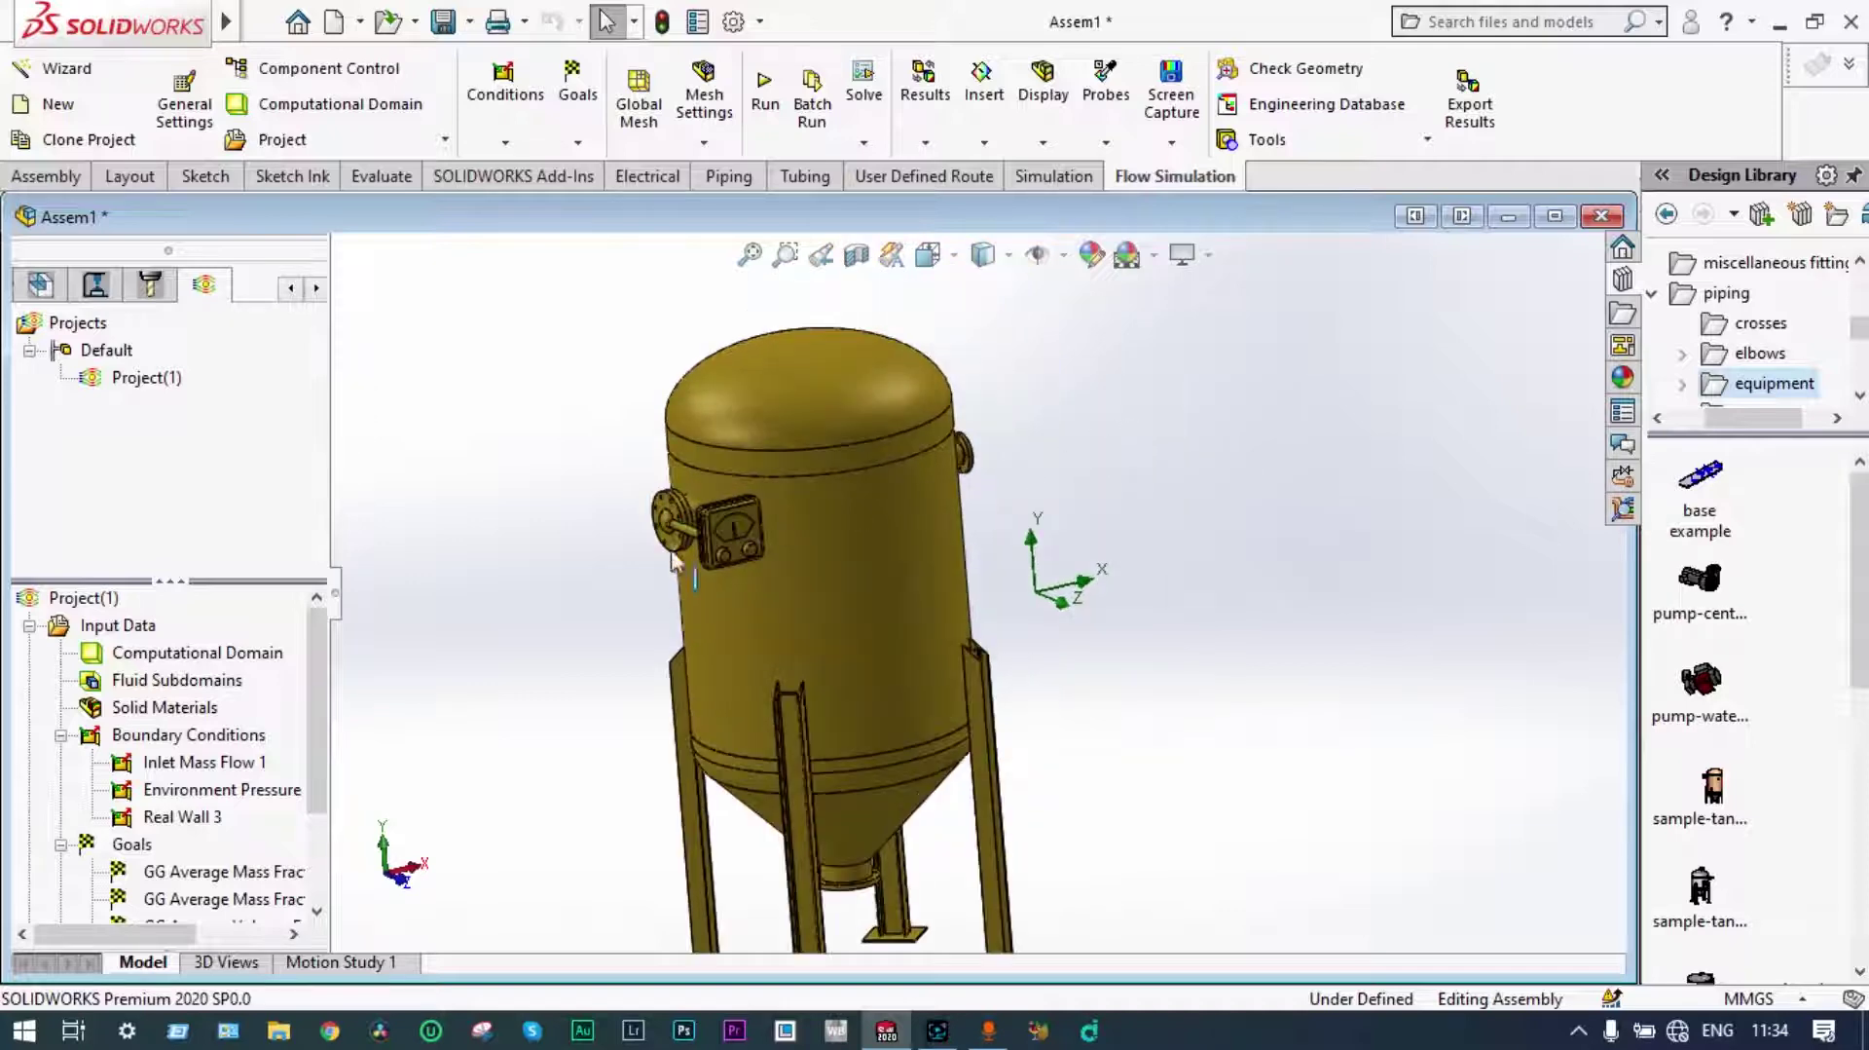
pyautogui.scroll(-4, 677, 545)
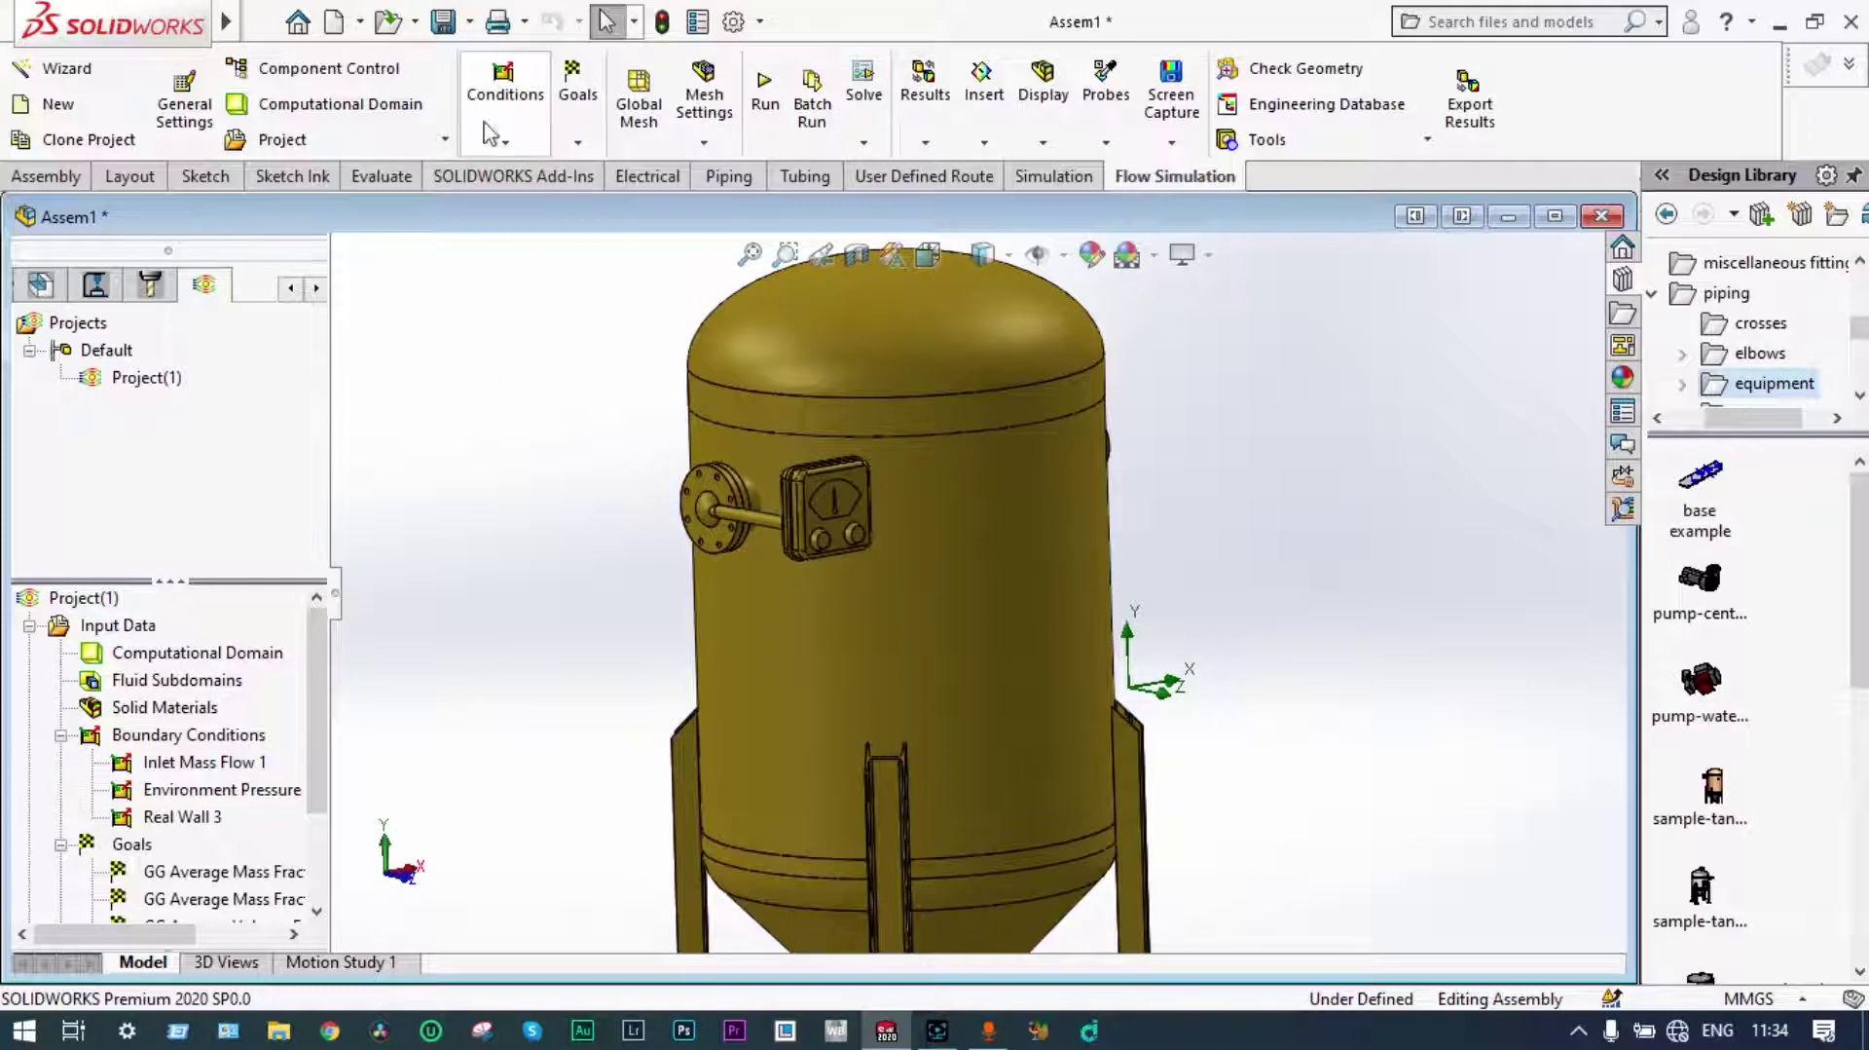
pyautogui.click(440, 19)
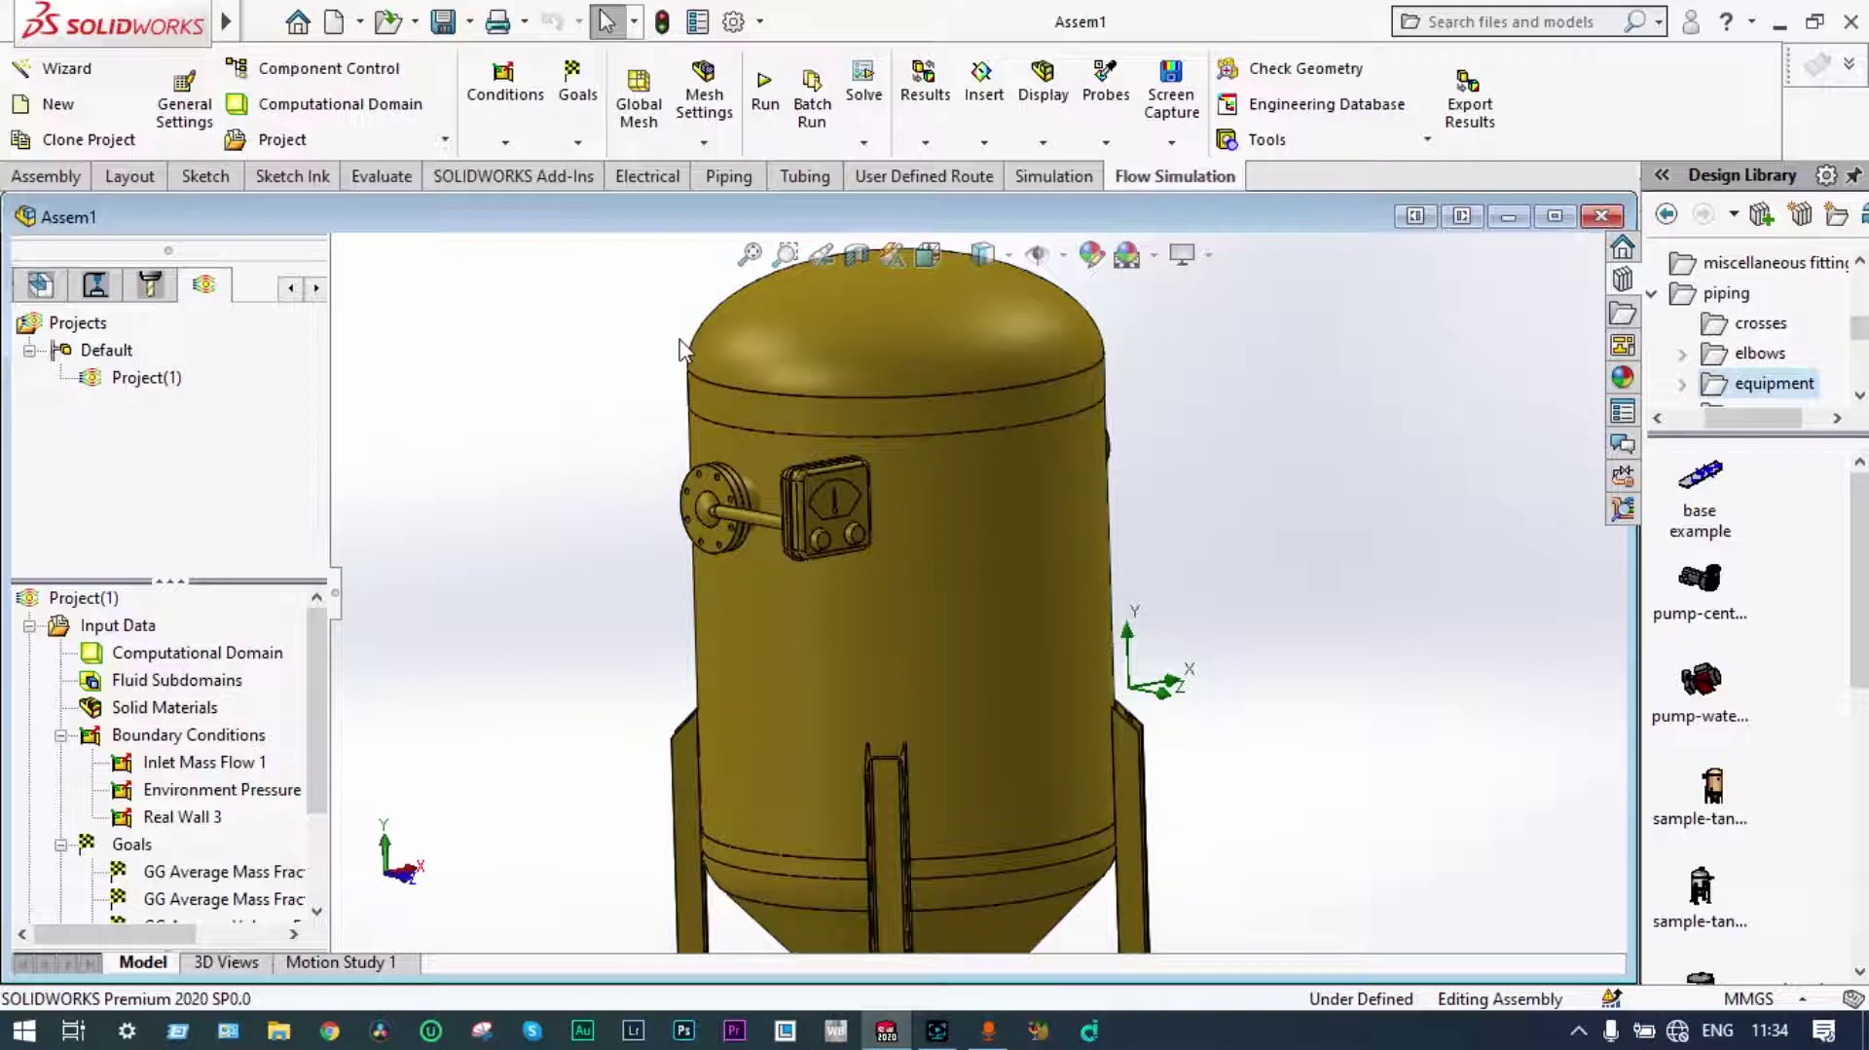
# Examine the tank's upper section, its side nozzles and the attached gauge from several angles.
pyautogui.scroll(2, 1147, 400)
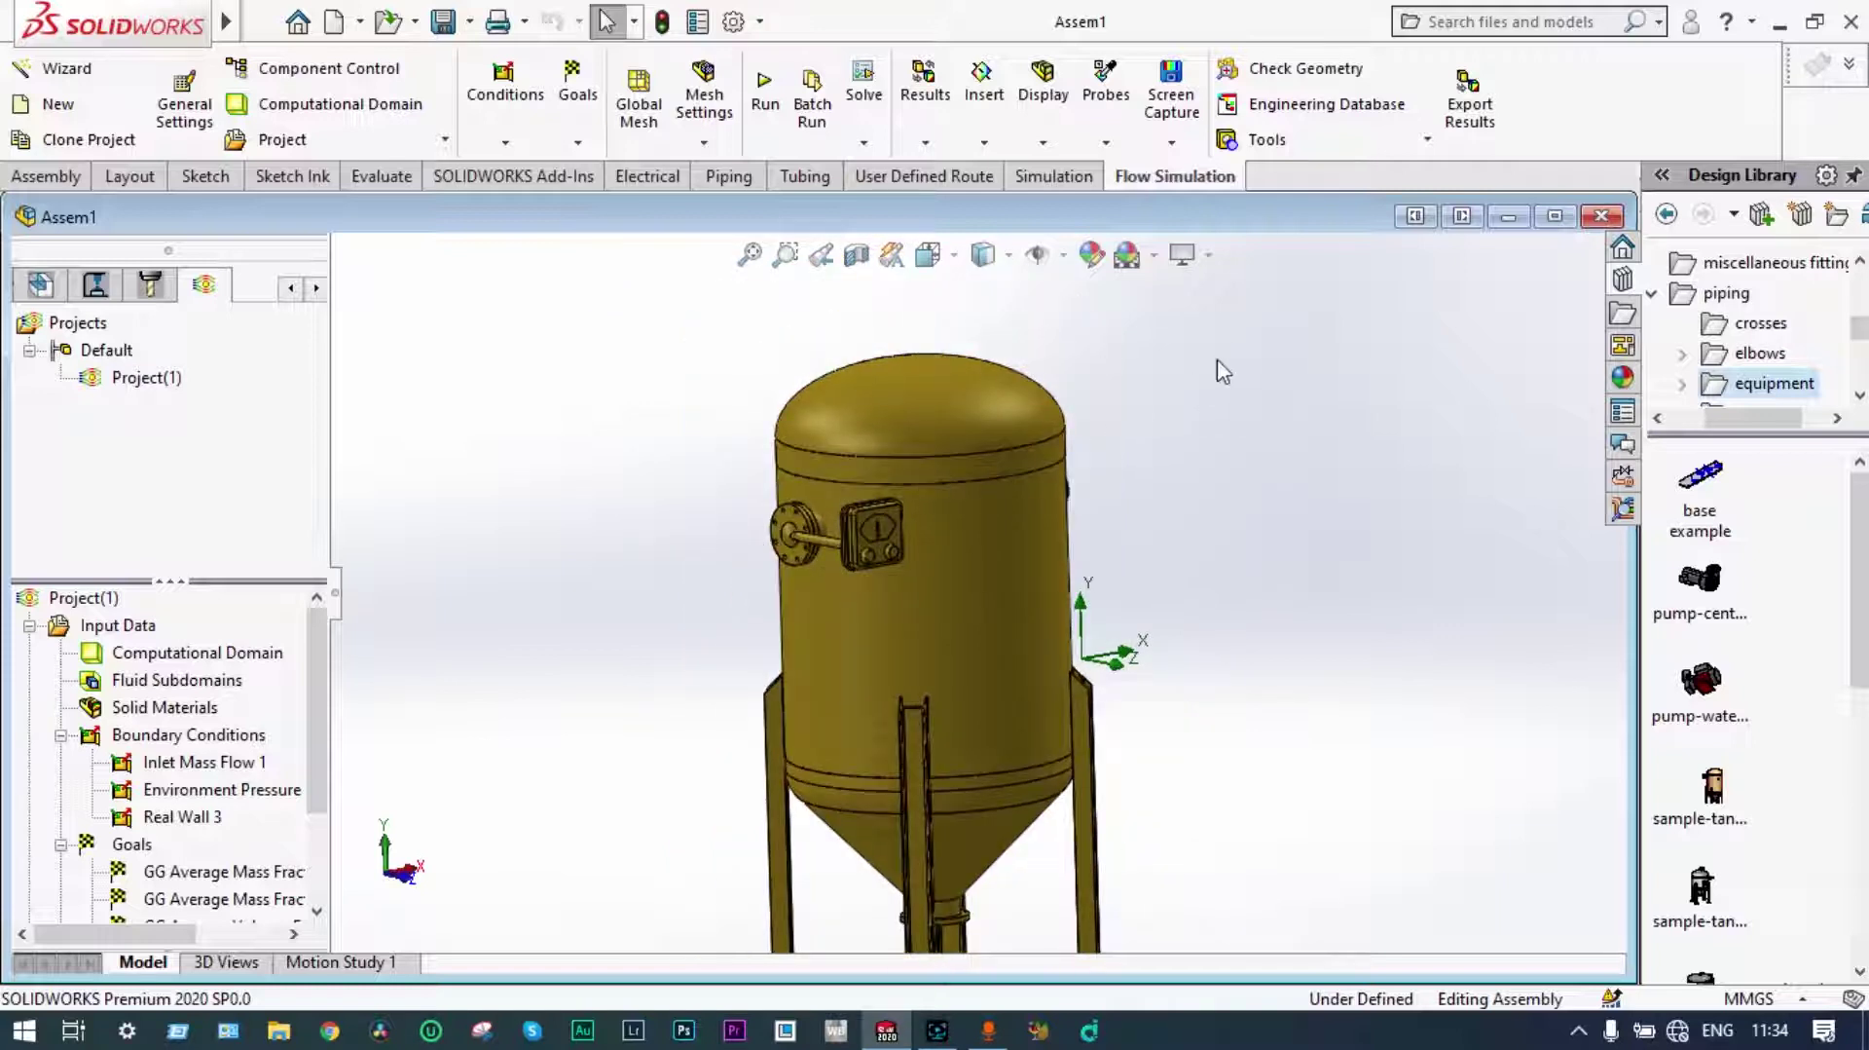
pyautogui.moveTo(1235, 355); pyautogui.dragTo(1227, 336, button='middle')
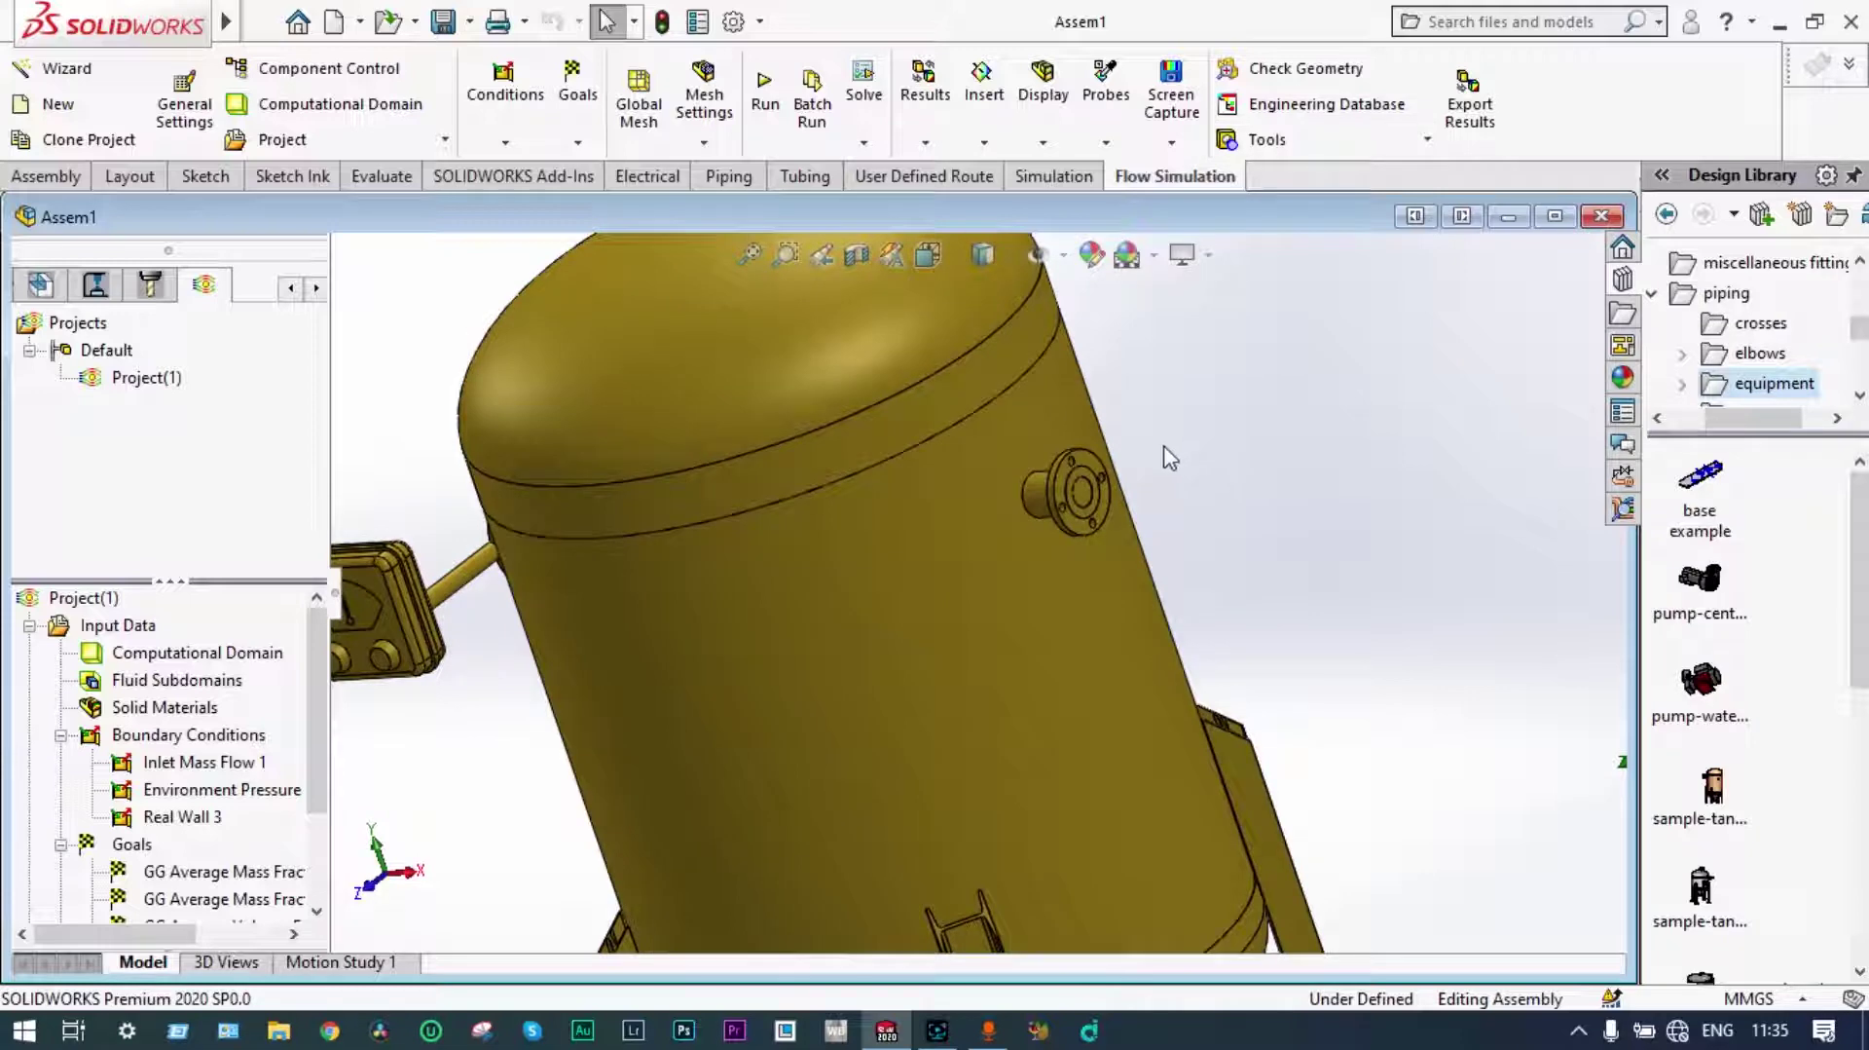
pyautogui.press('z')
pyautogui.press('z')
pyautogui.moveTo(1168, 456); pyautogui.dragTo(1316, 387, button='middle')
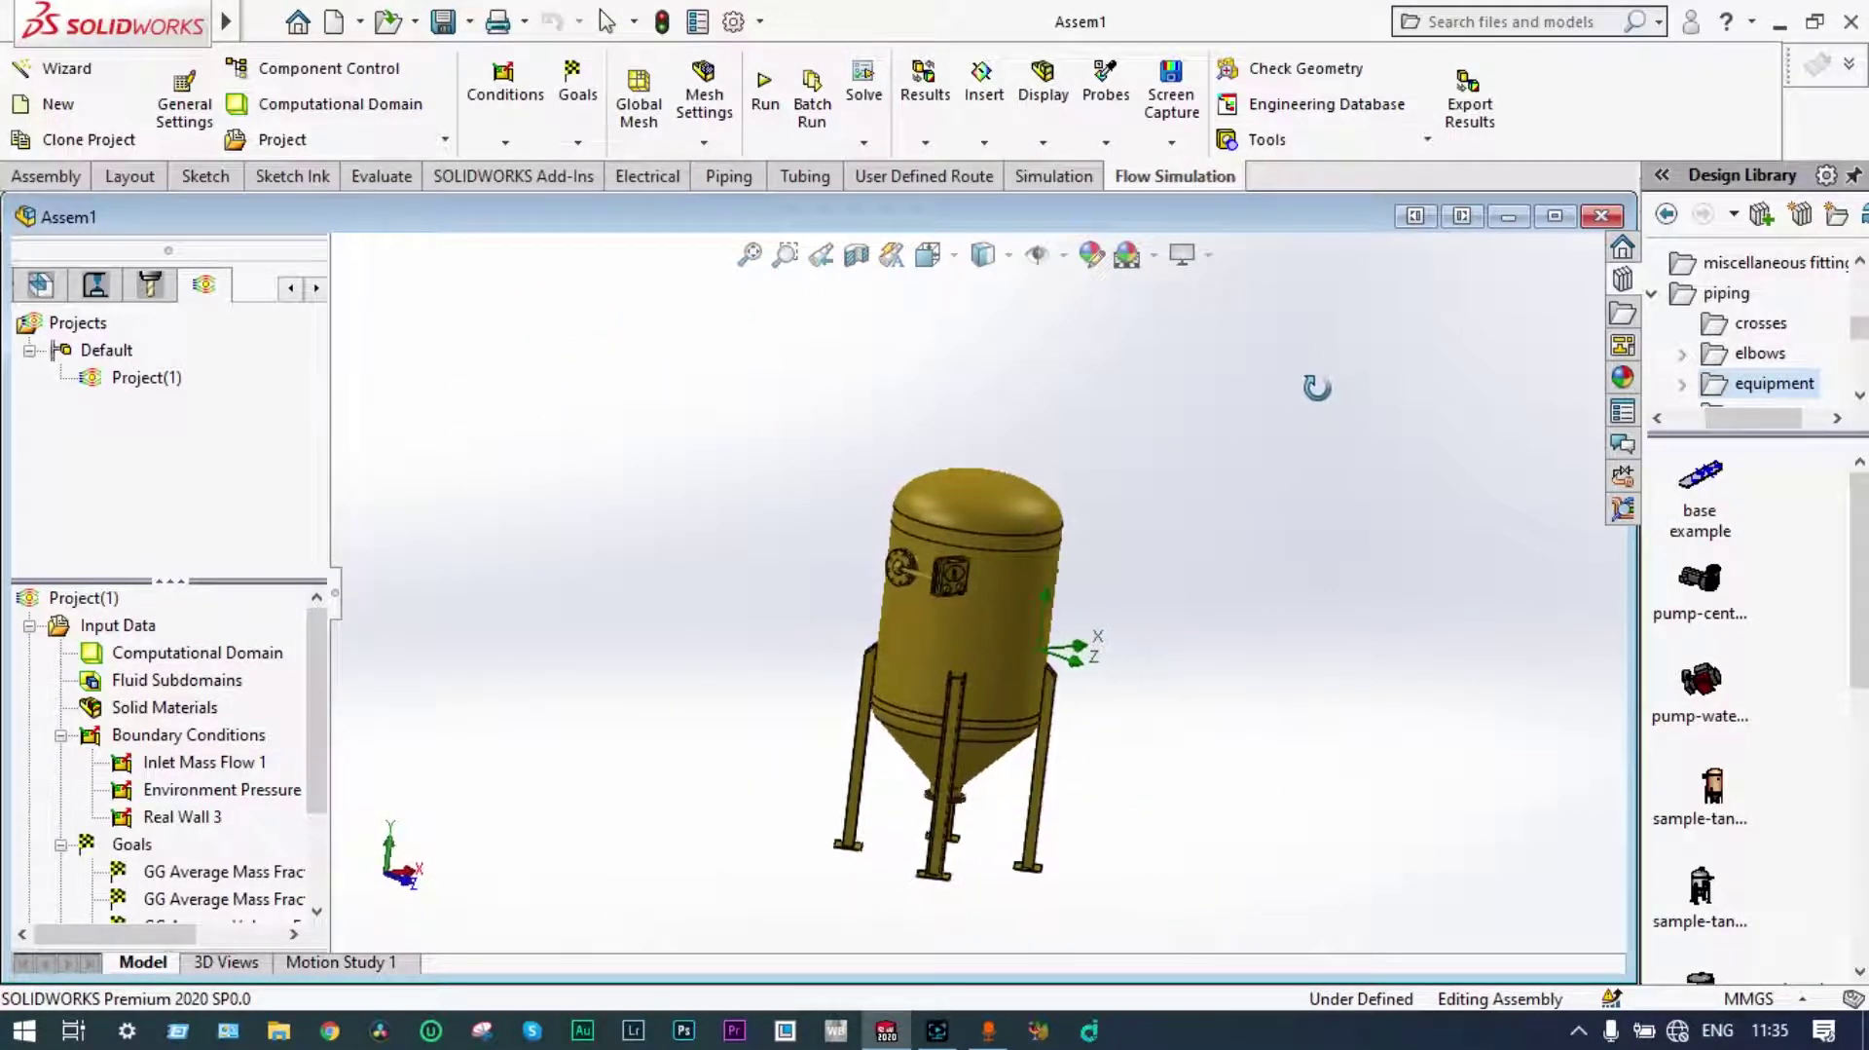
pyautogui.scroll(-5, 1043, 585)
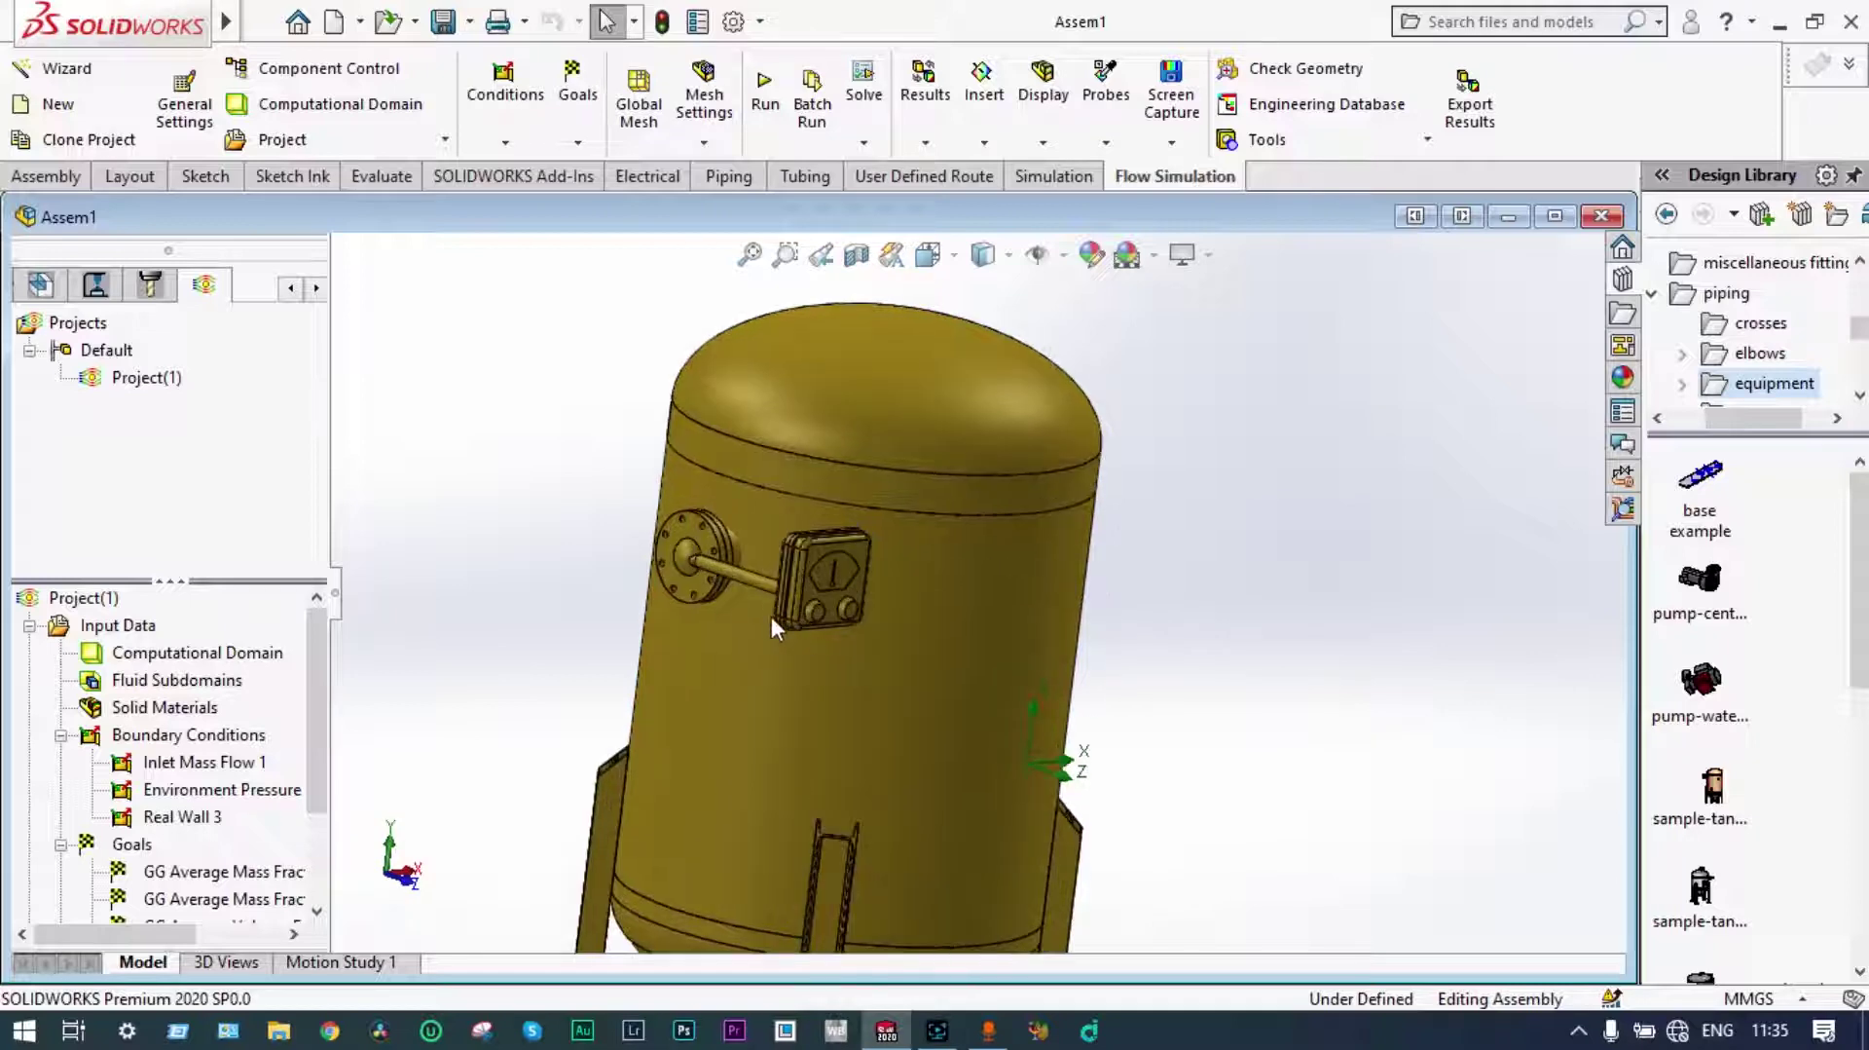
pyautogui.scroll(-2, 771, 616)
pyautogui.scroll(3, 826, 582)
pyautogui.scroll(2, 1177, 477)
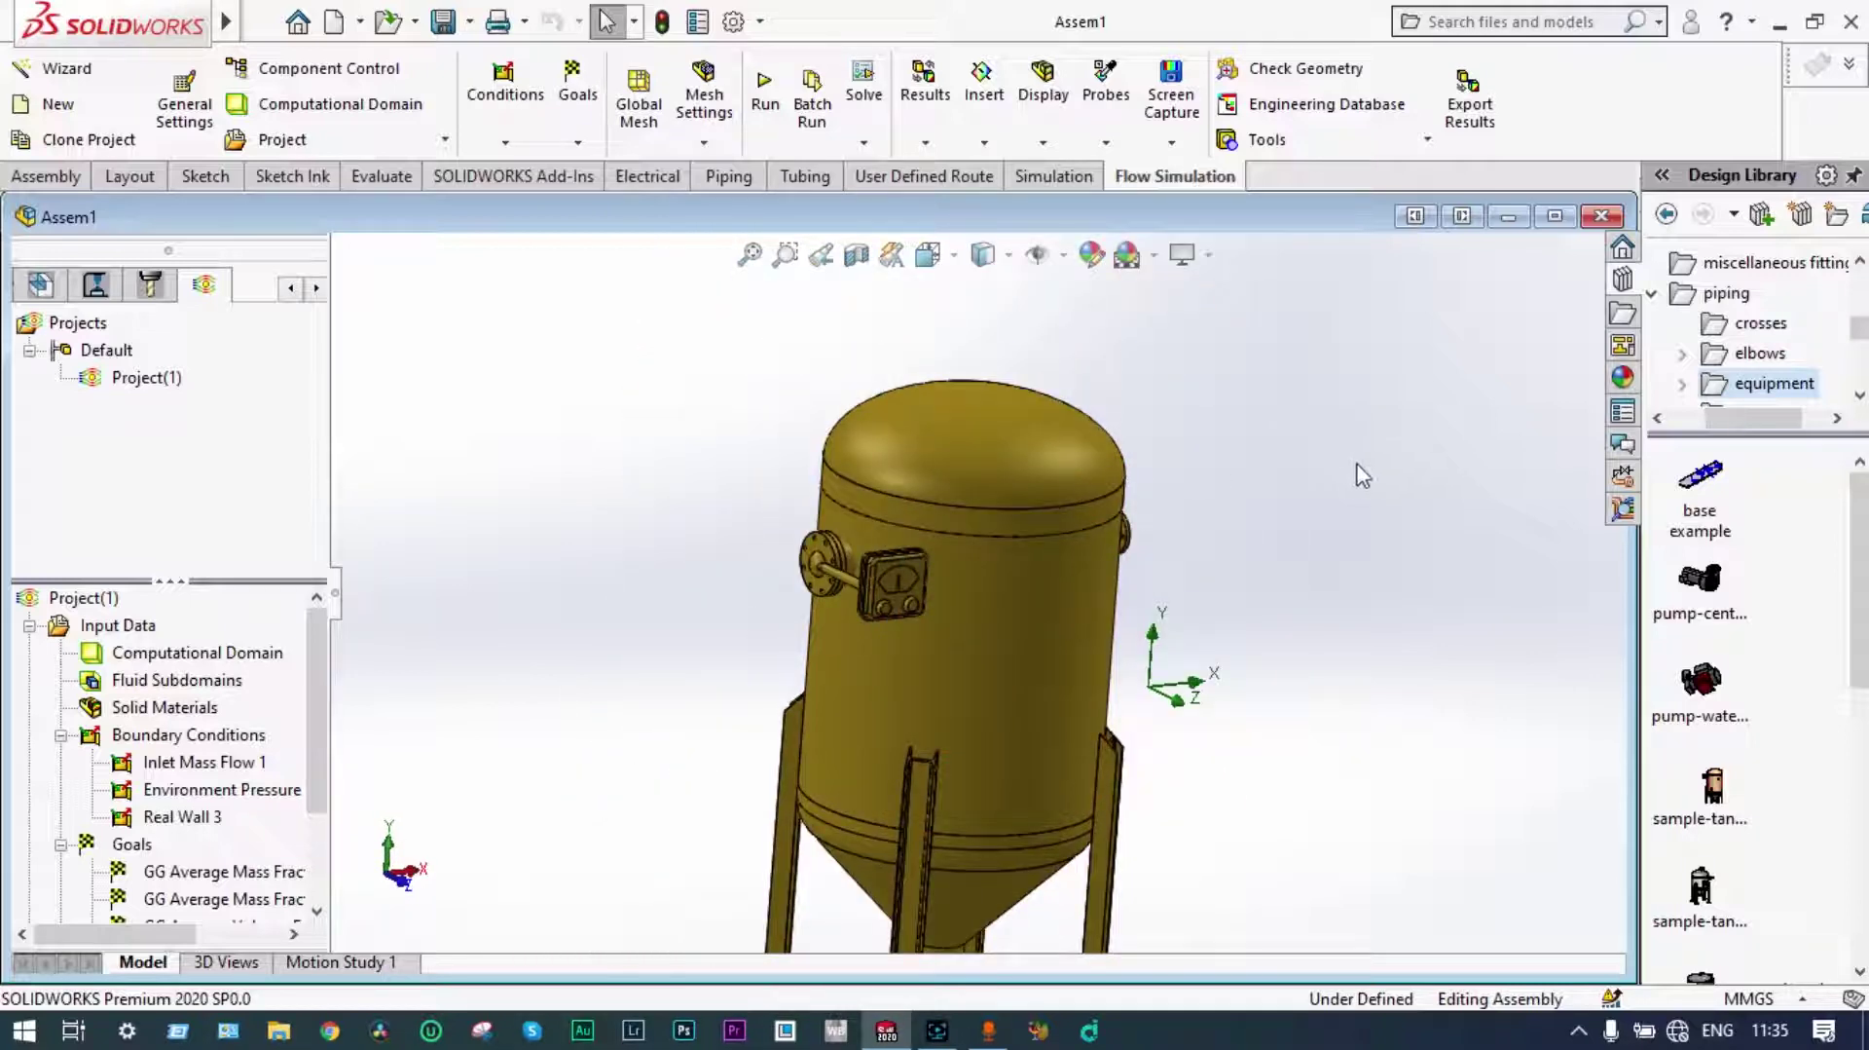
pyautogui.moveTo(1324, 471); pyautogui.dragTo(1281, 569, button='middle')
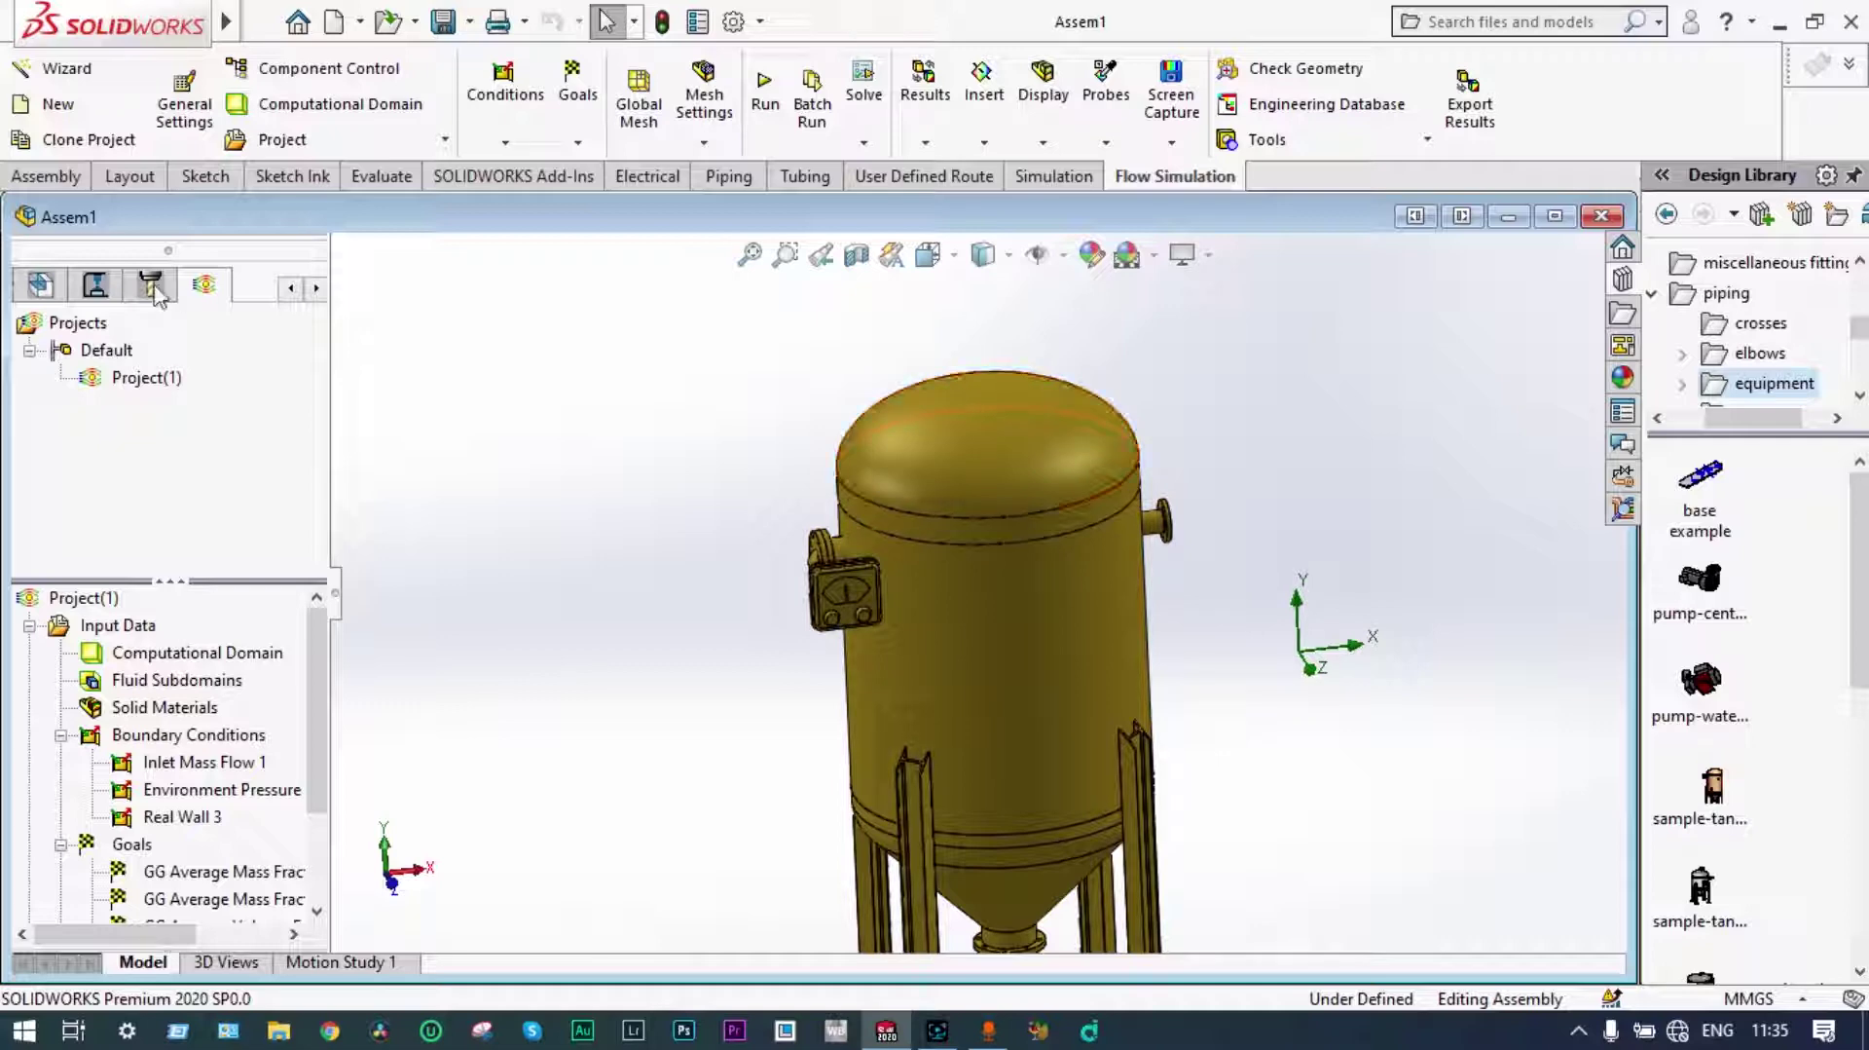
# Start a new flow project with the wizard in the current configuration, using the SI (m-kg-s) unit system.
pyautogui.click(64, 75)
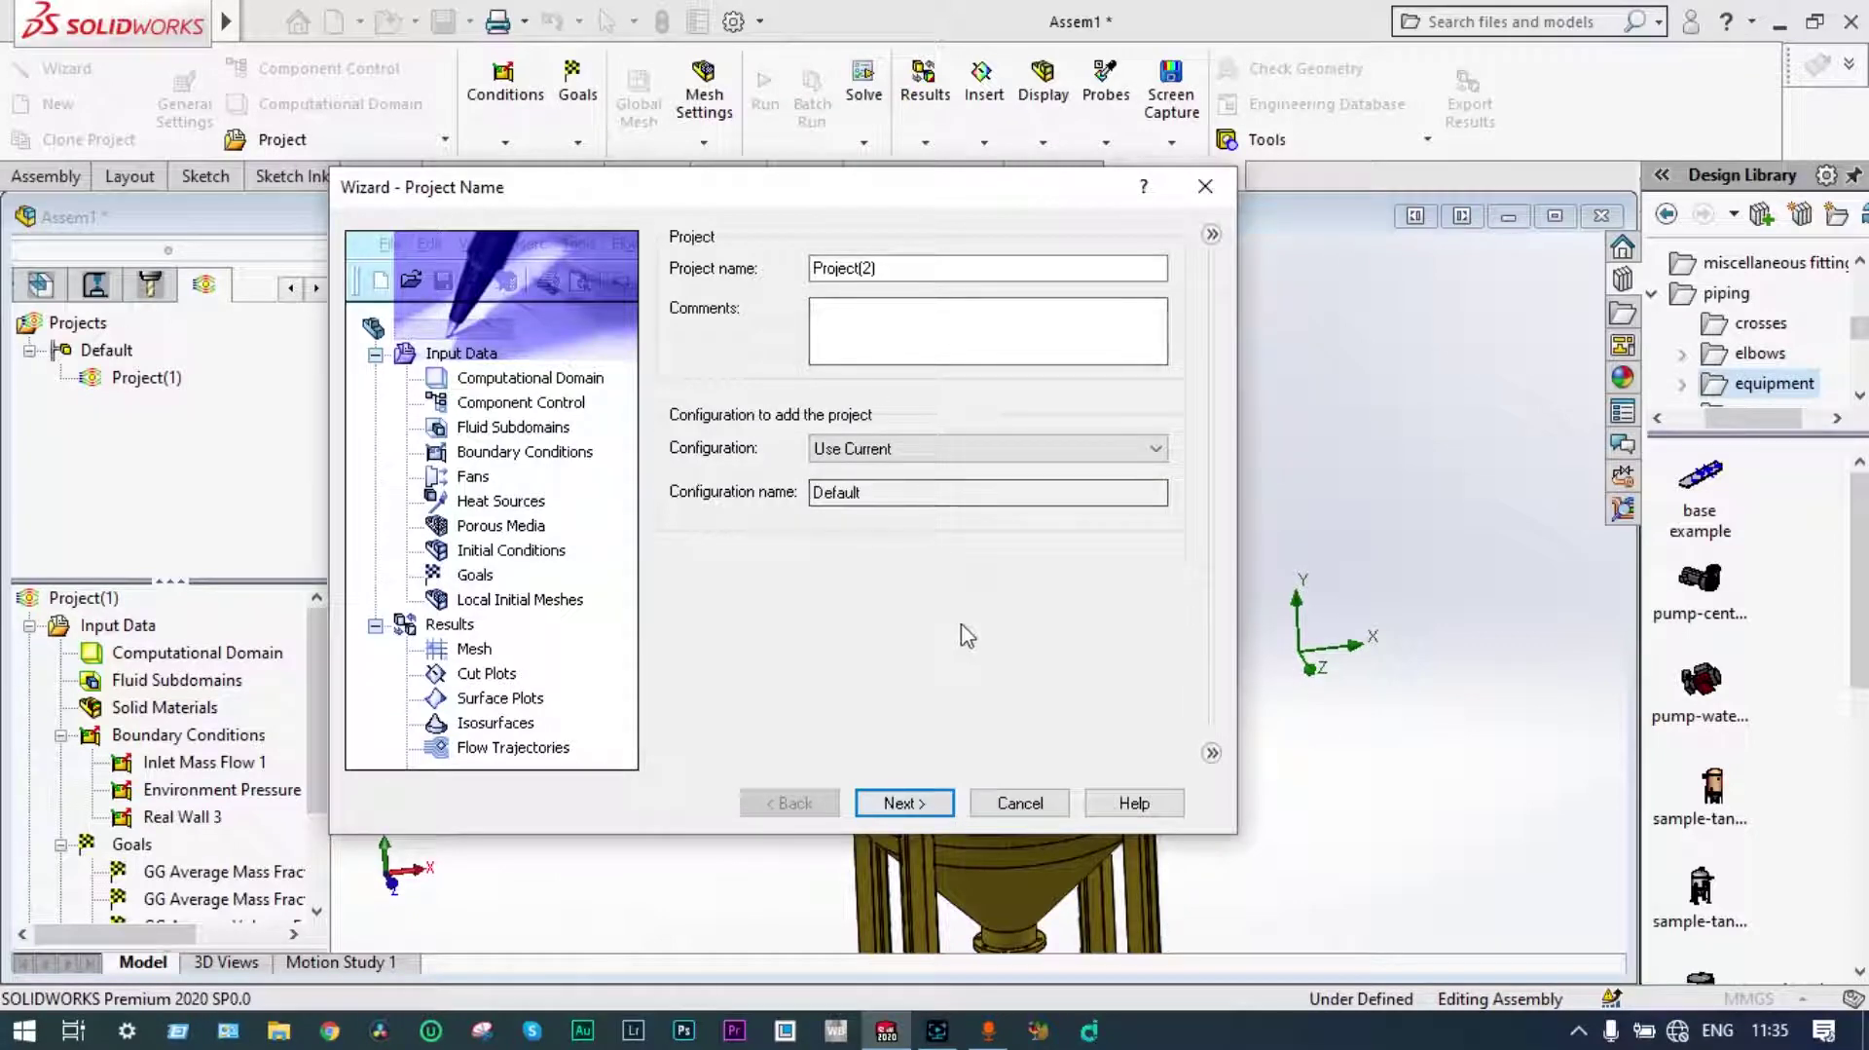
pyautogui.click(923, 804)
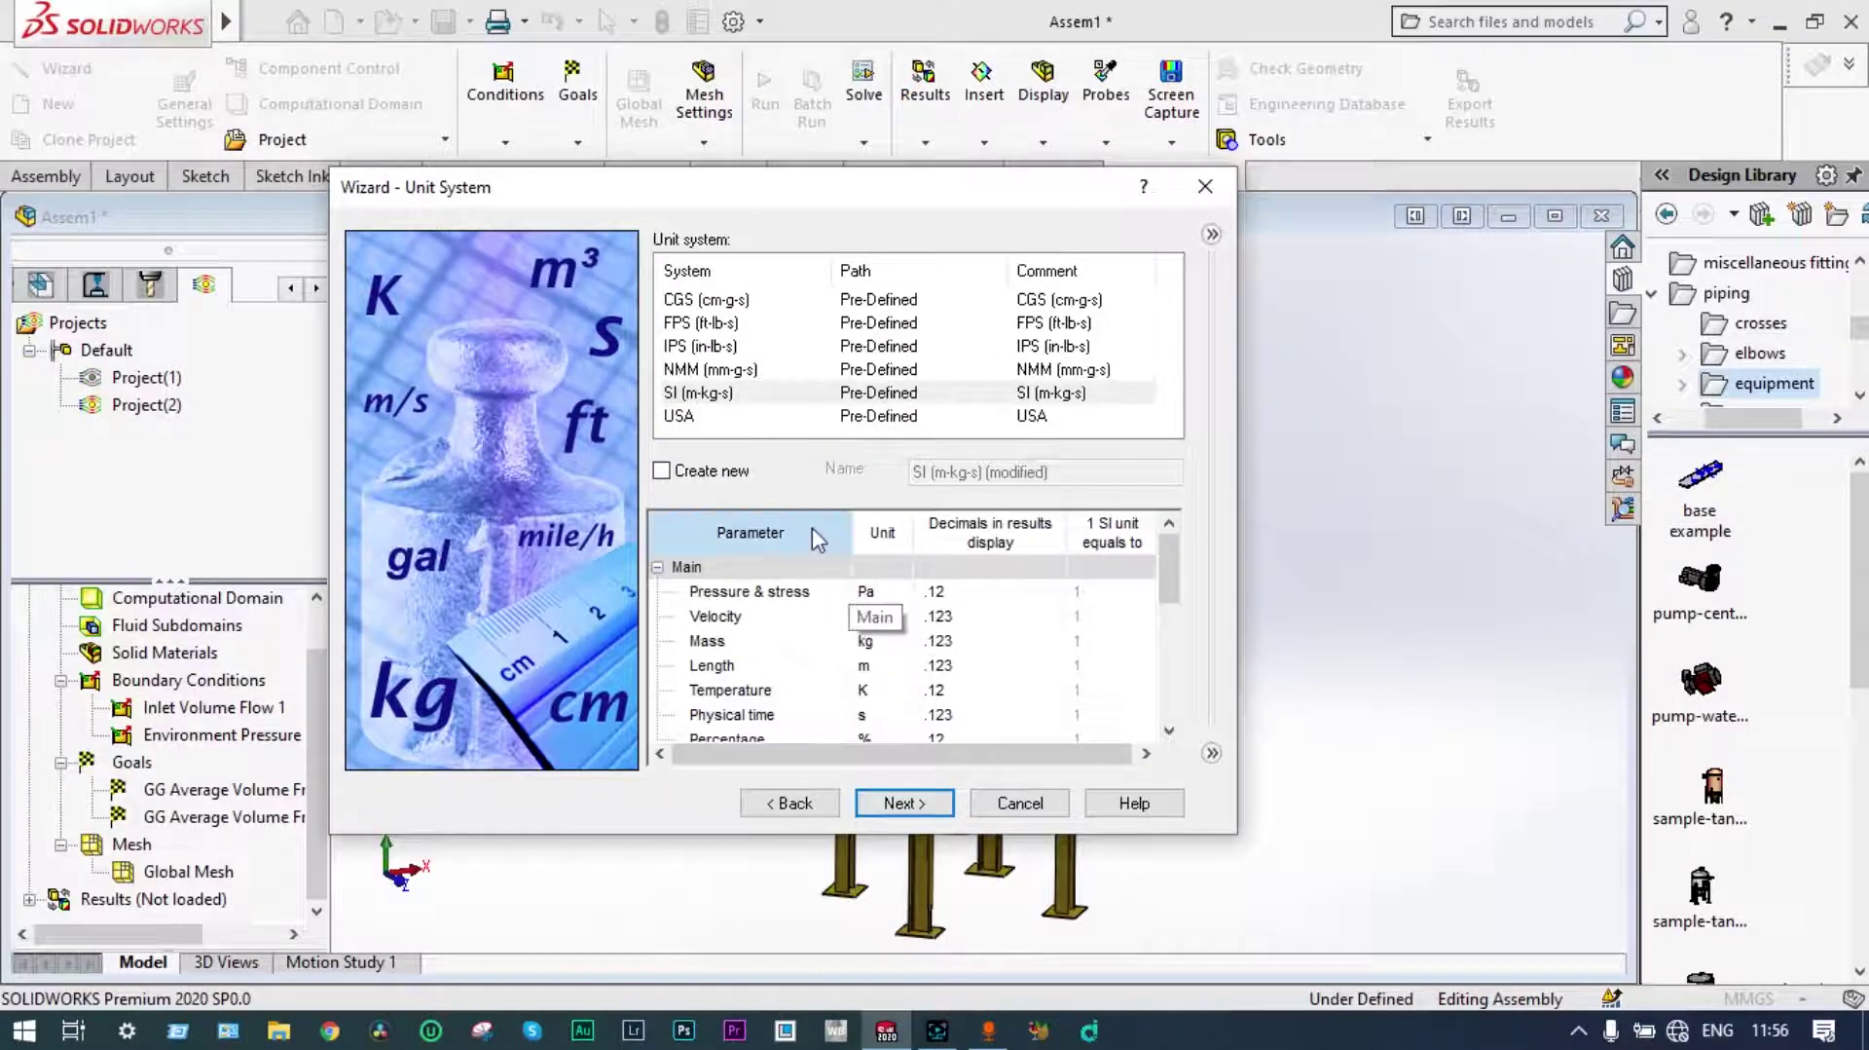
pyautogui.click(740, 401)
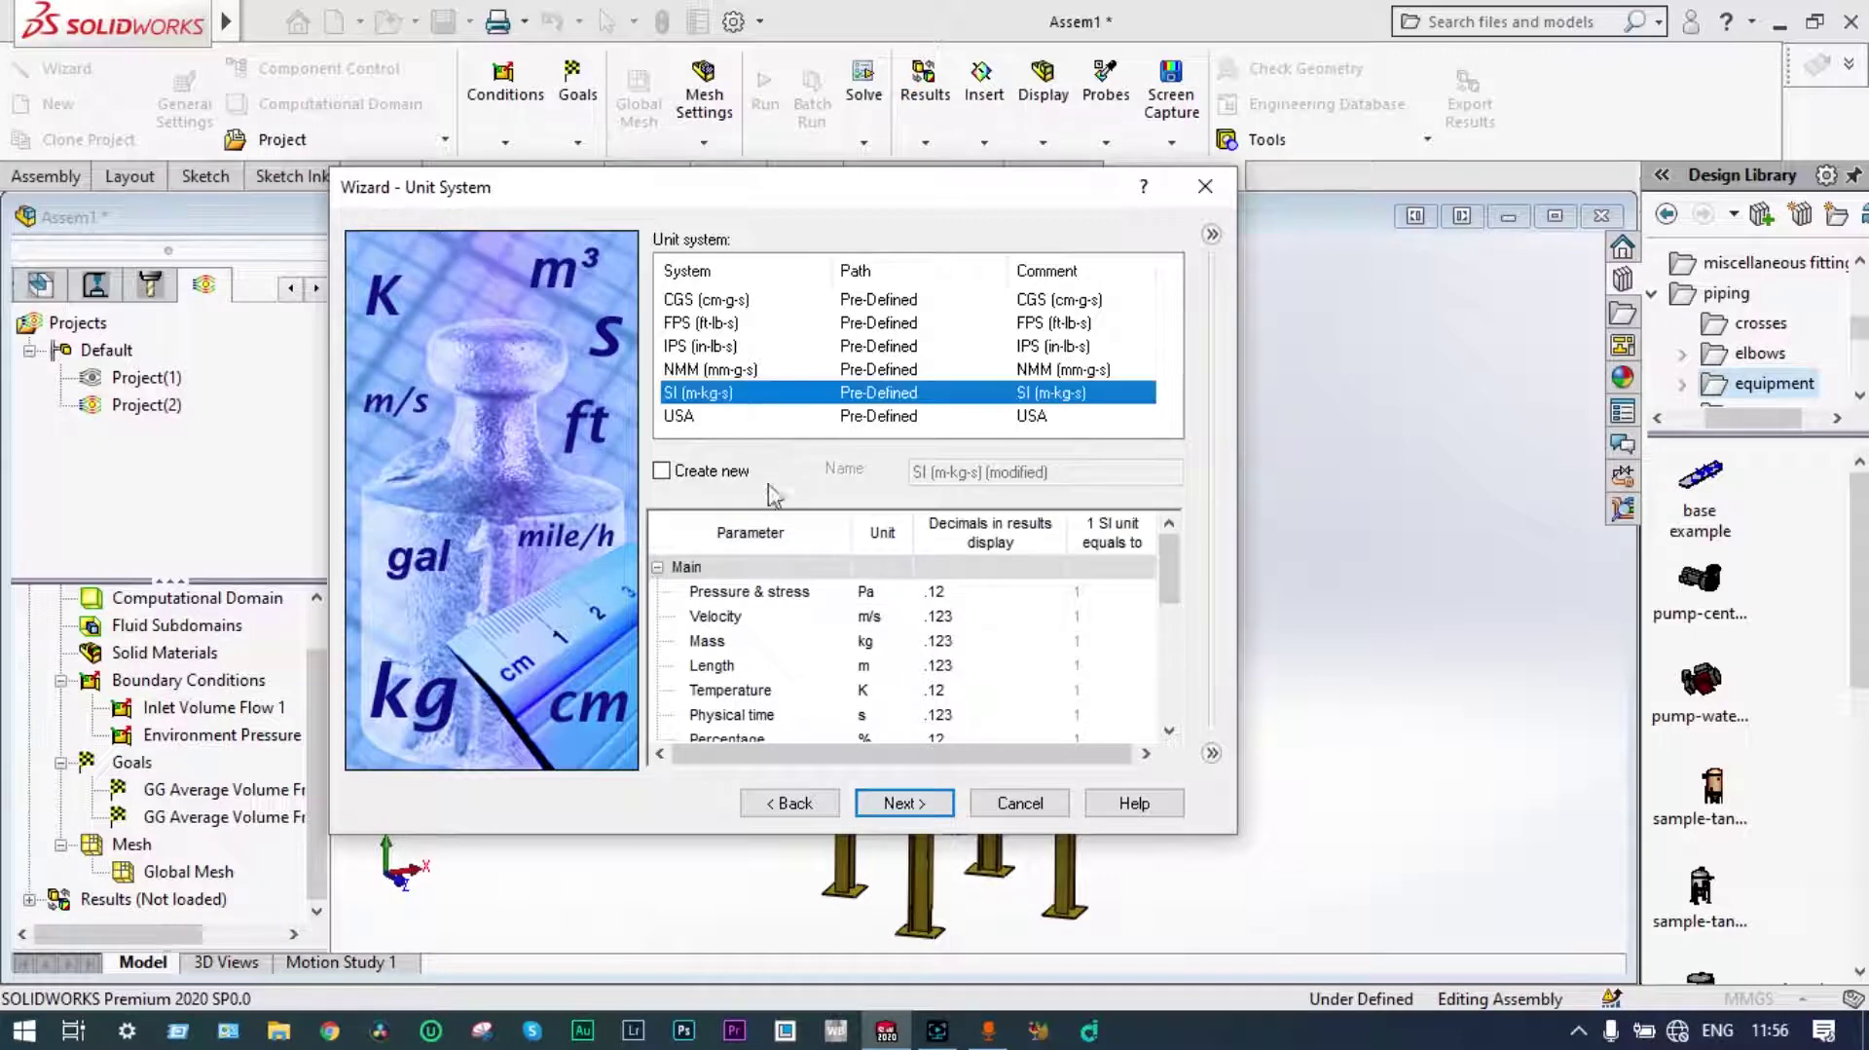
# Set the project's temperature unit to °C and its pressure and stress unit to bar, and accept the unit system.
pyautogui.click(869, 690)
pyautogui.click(898, 691)
pyautogui.click(892, 736)
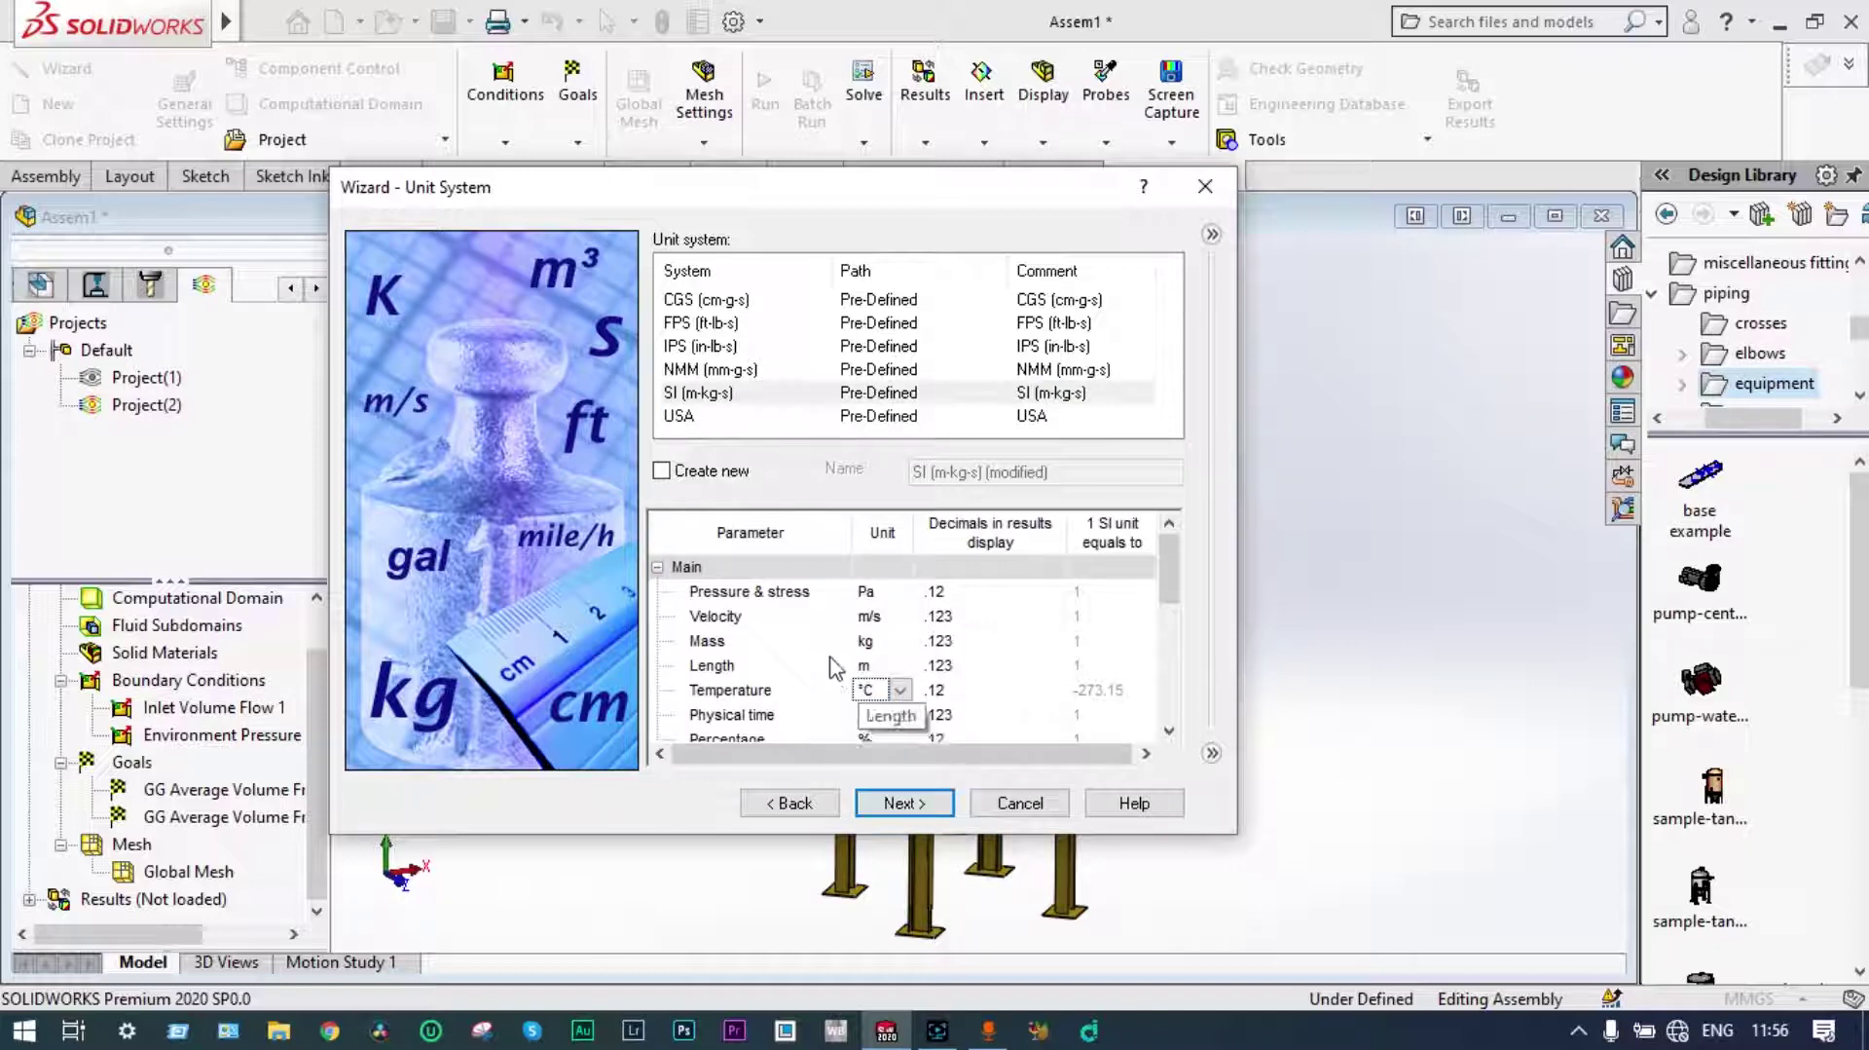
pyautogui.click(880, 593)
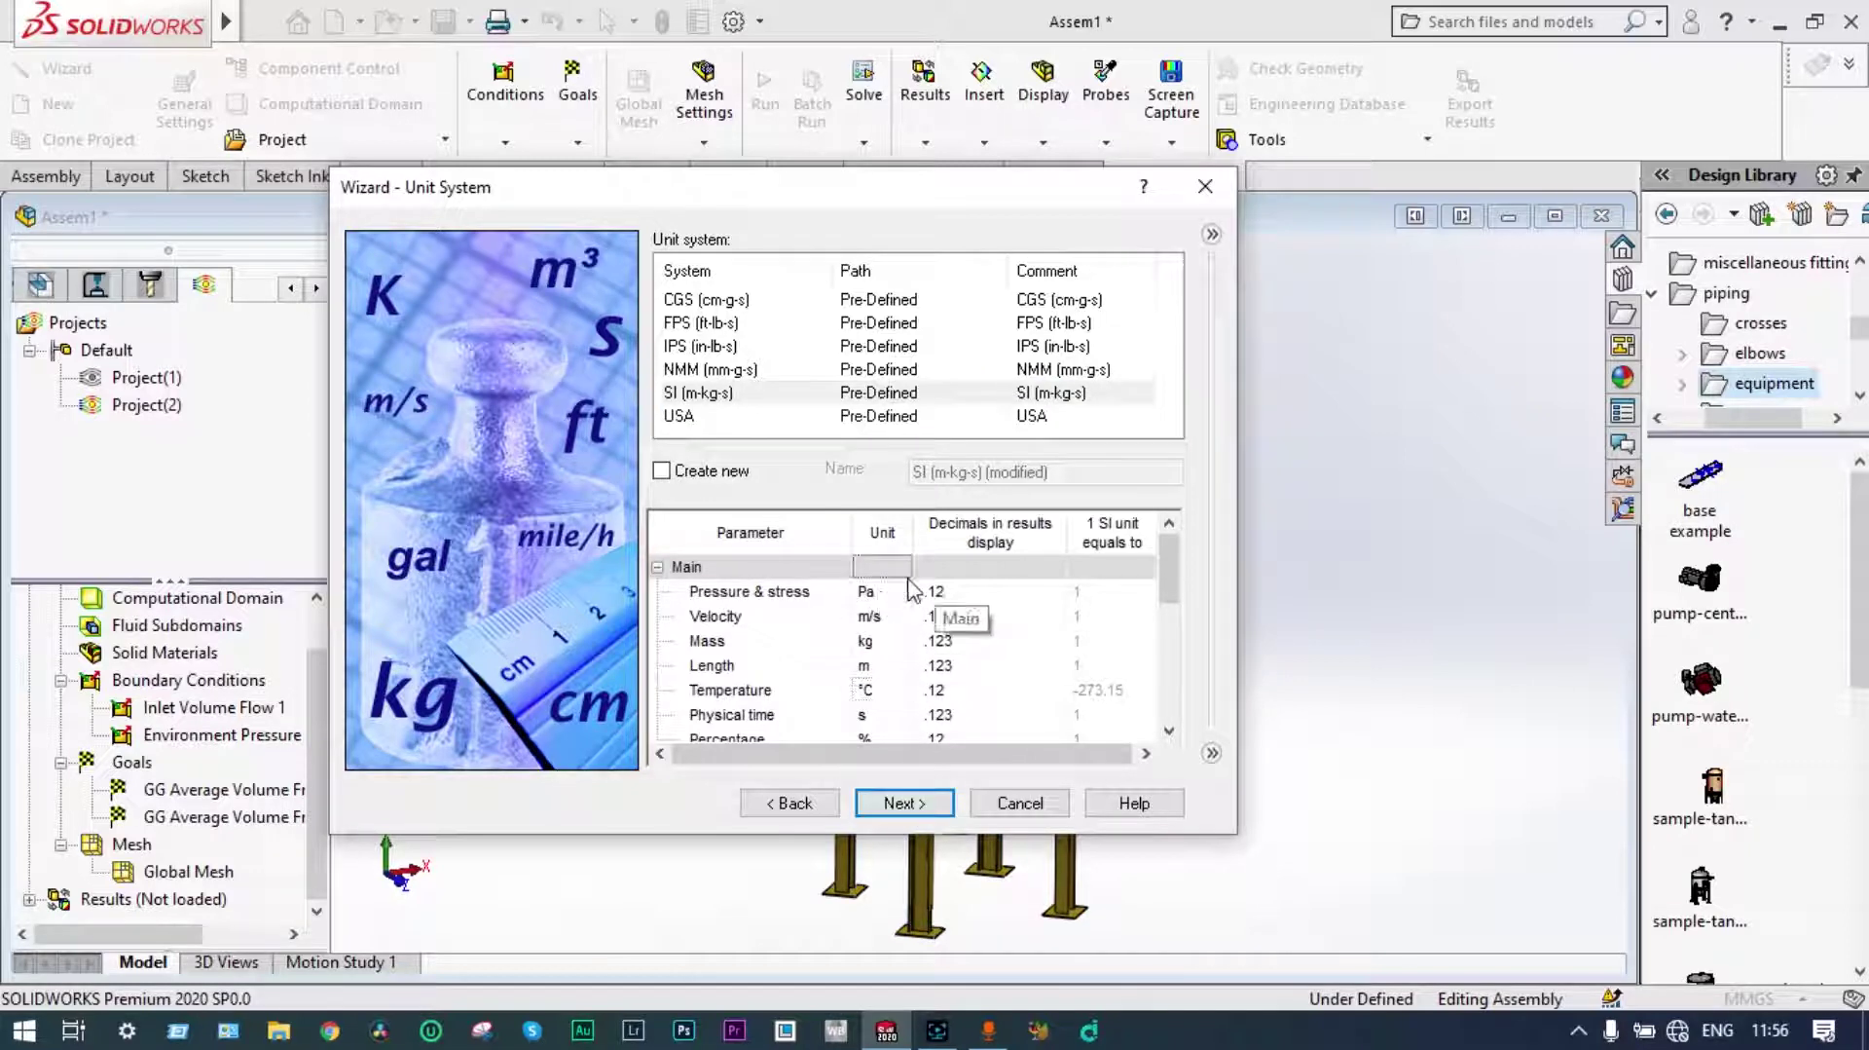
pyautogui.click(901, 593)
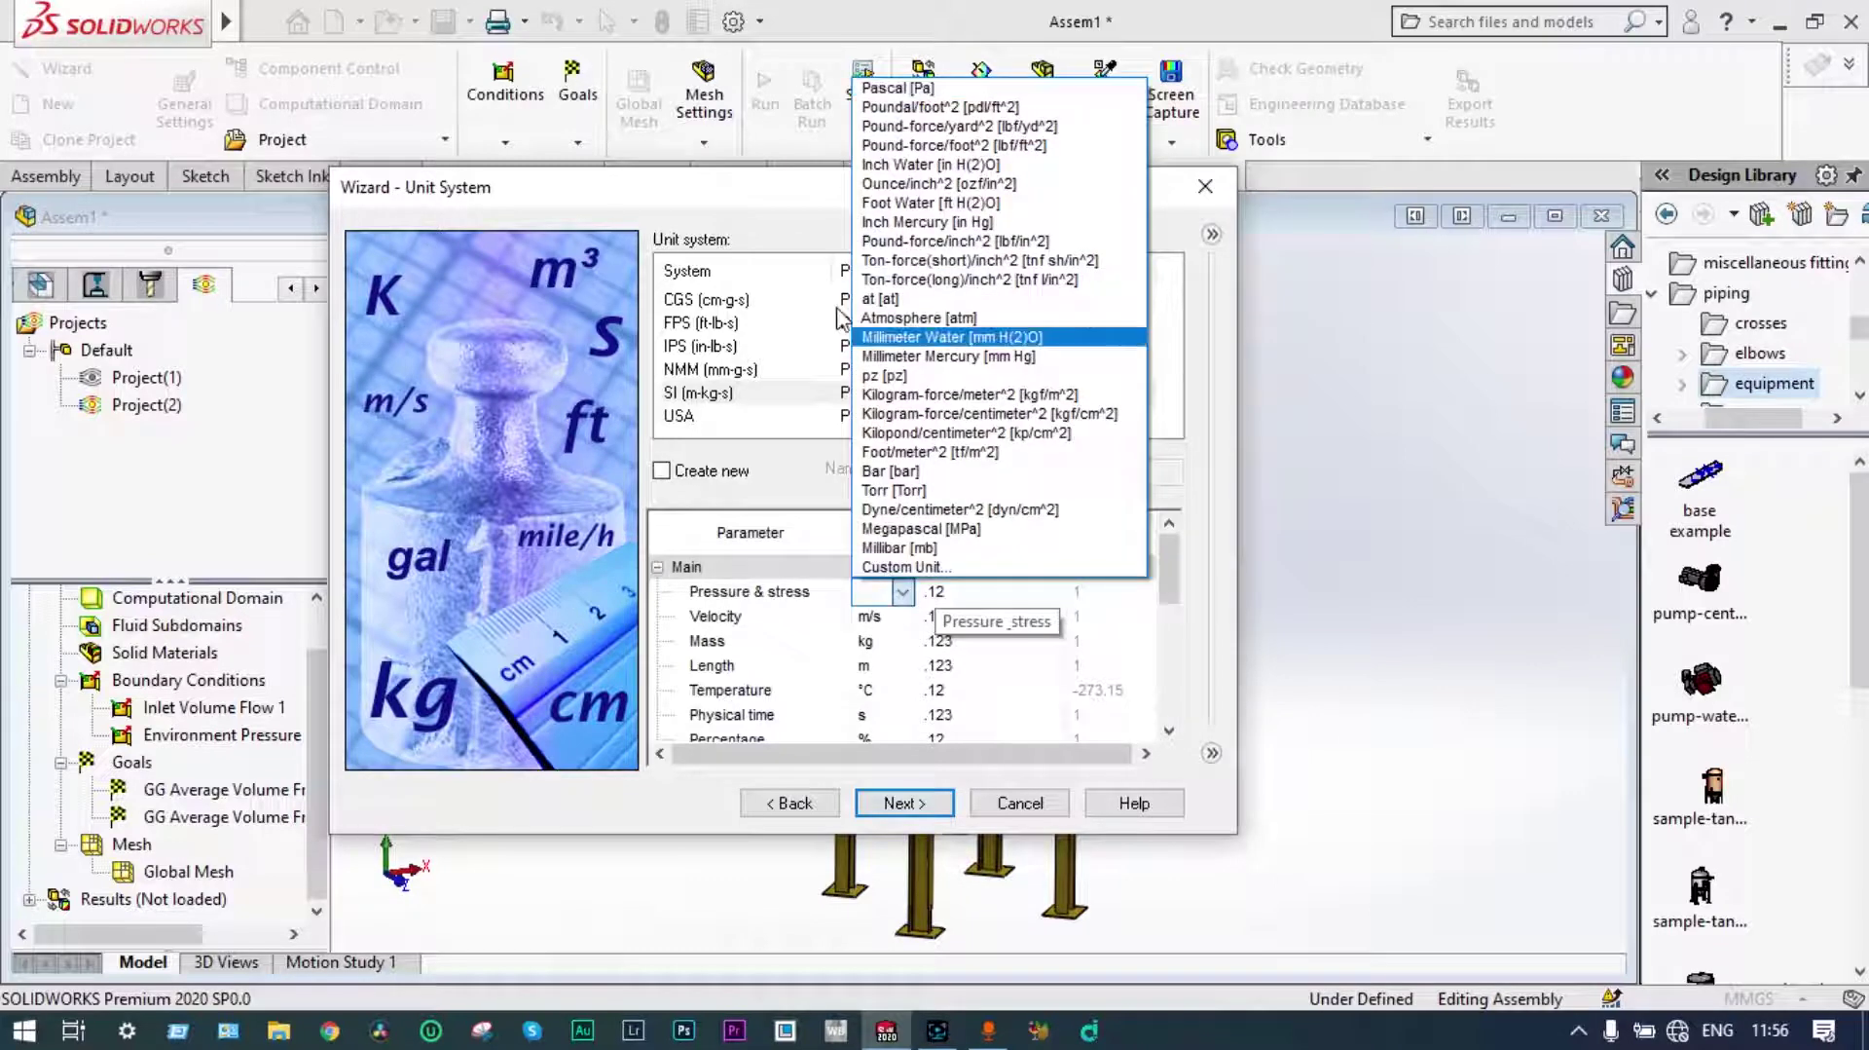
pyautogui.click(904, 475)
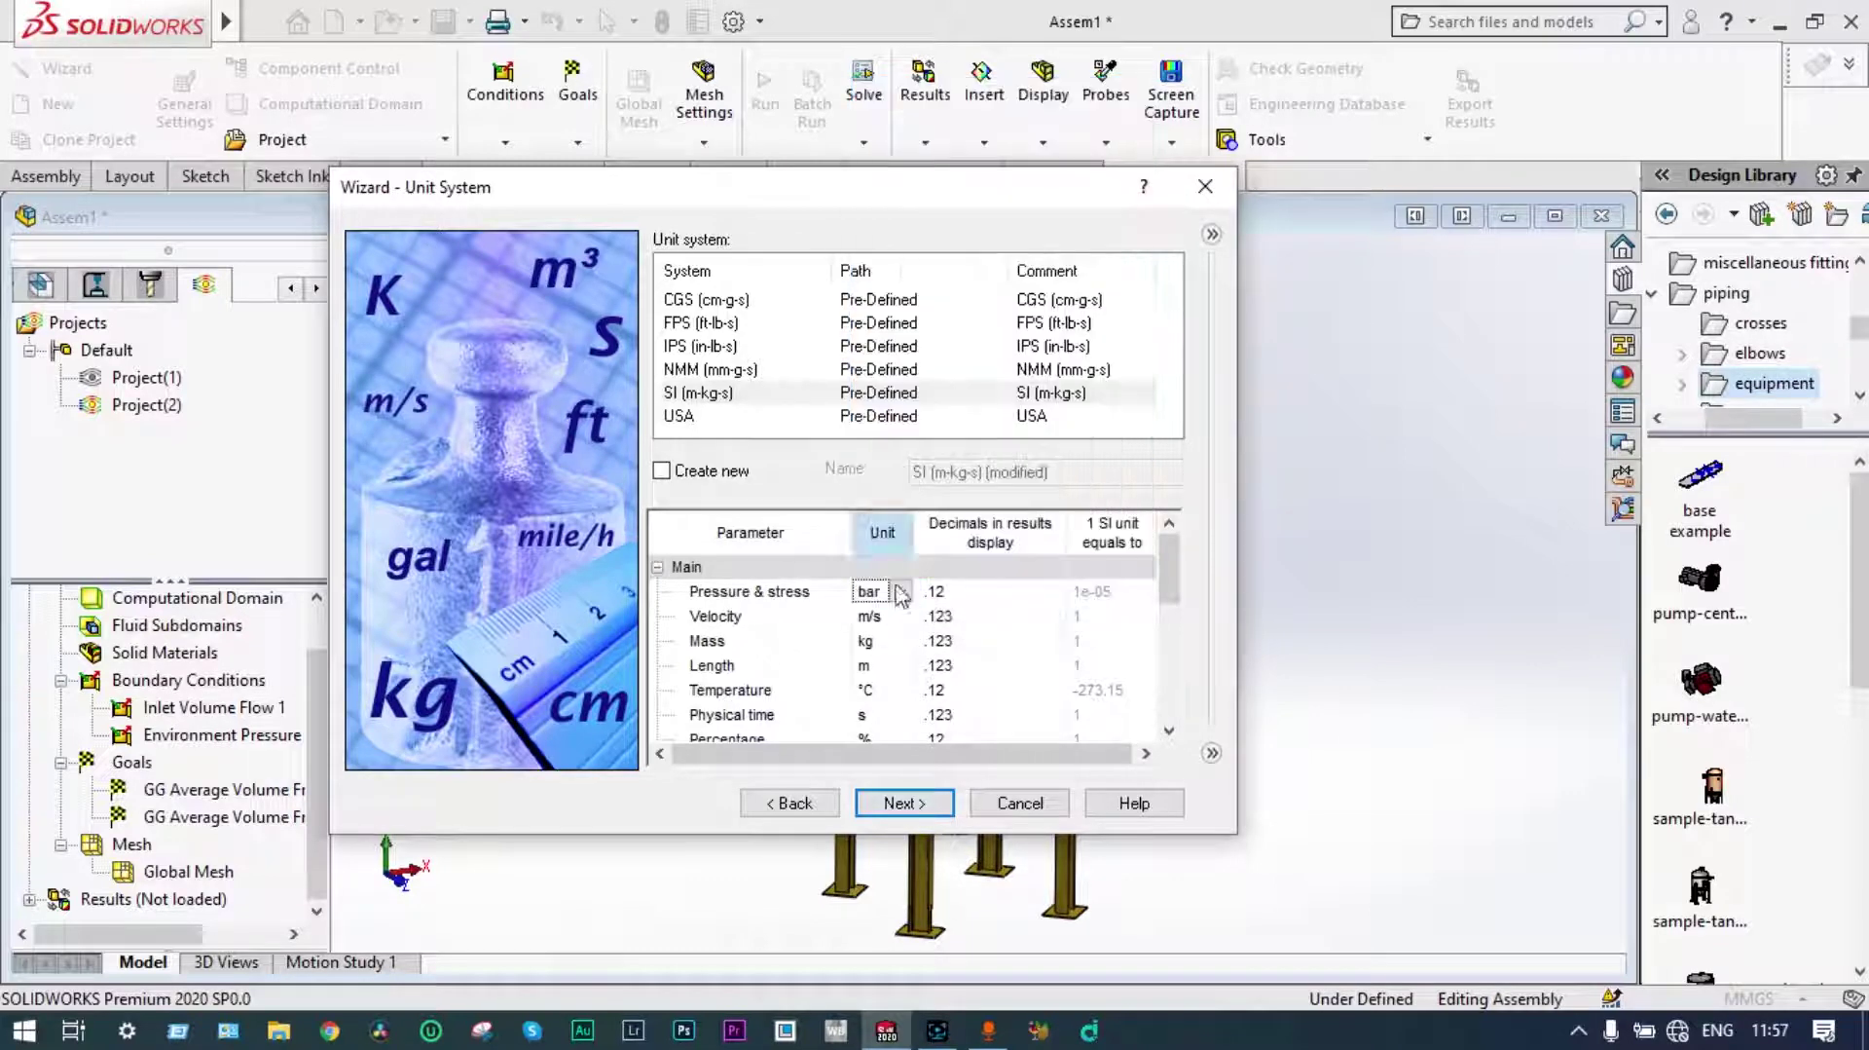
pyautogui.click(905, 803)
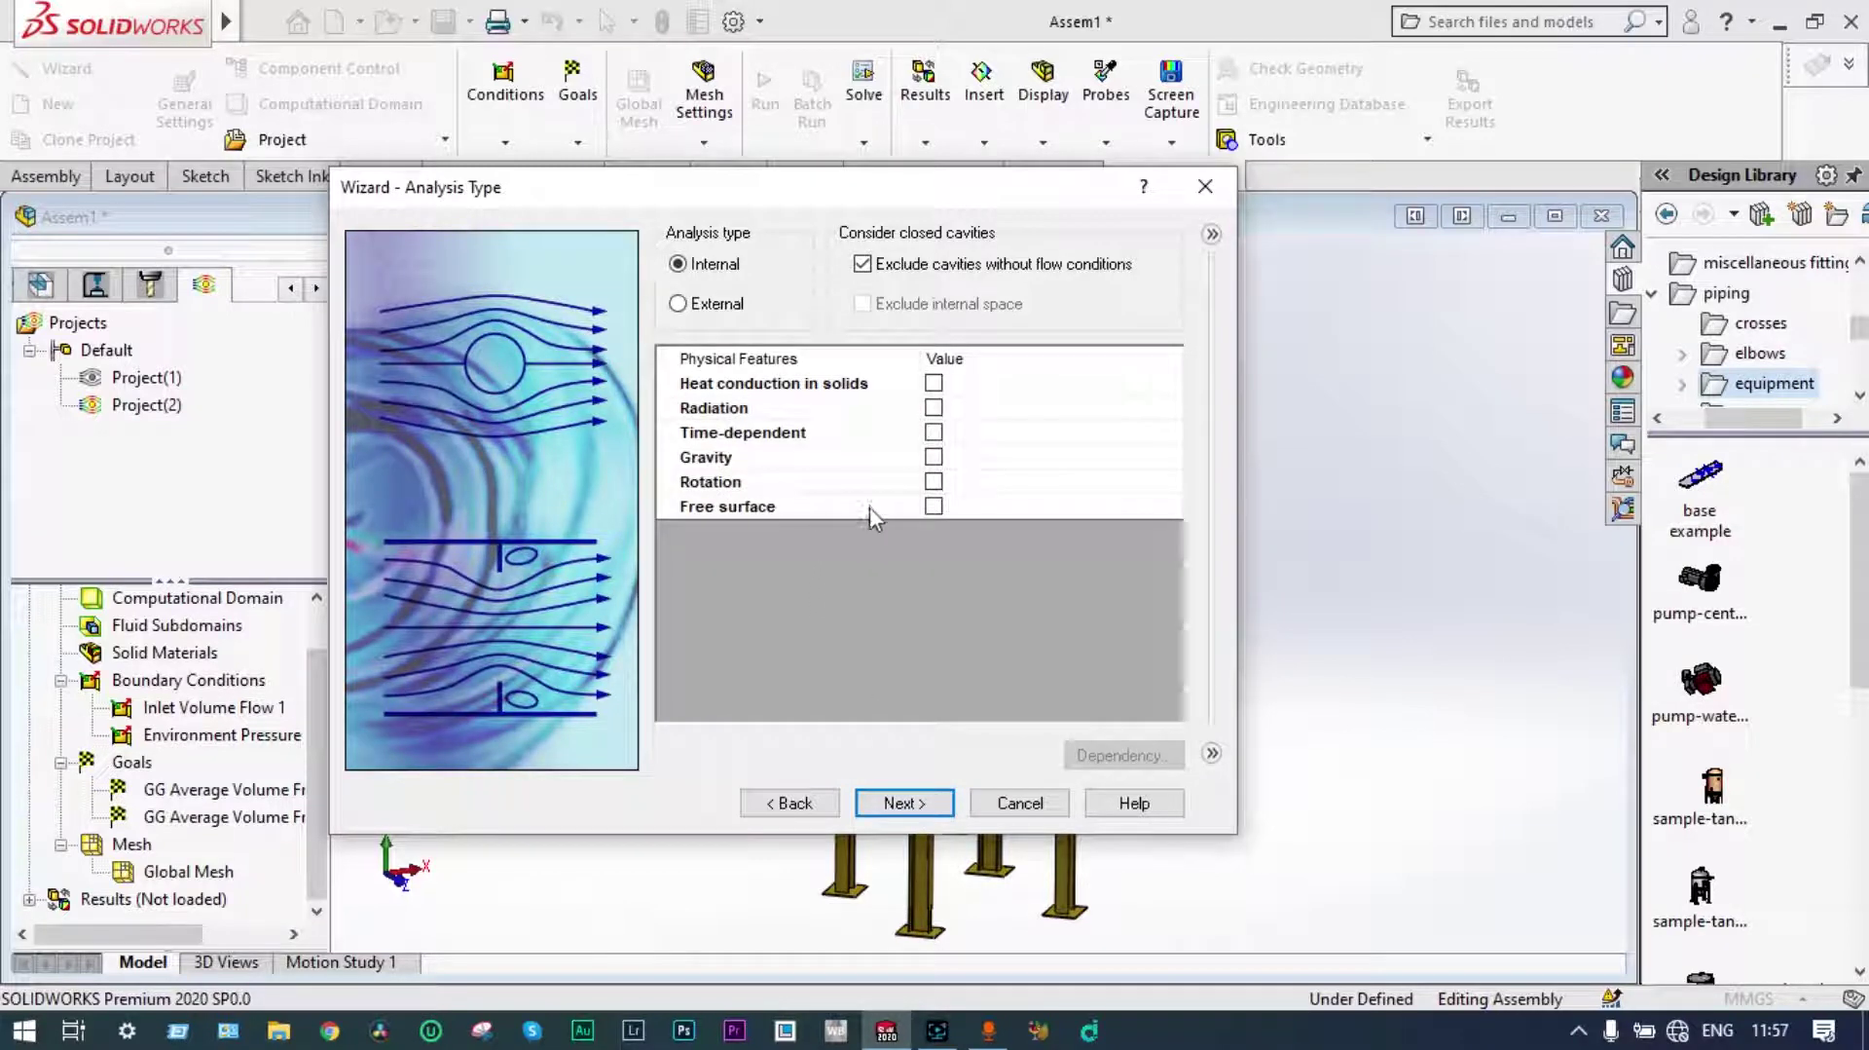
# Enable heat conduction in solids and time-dependent analysis for the internal flow, with a total analysis time of 10 s.
pyautogui.click(934, 384)
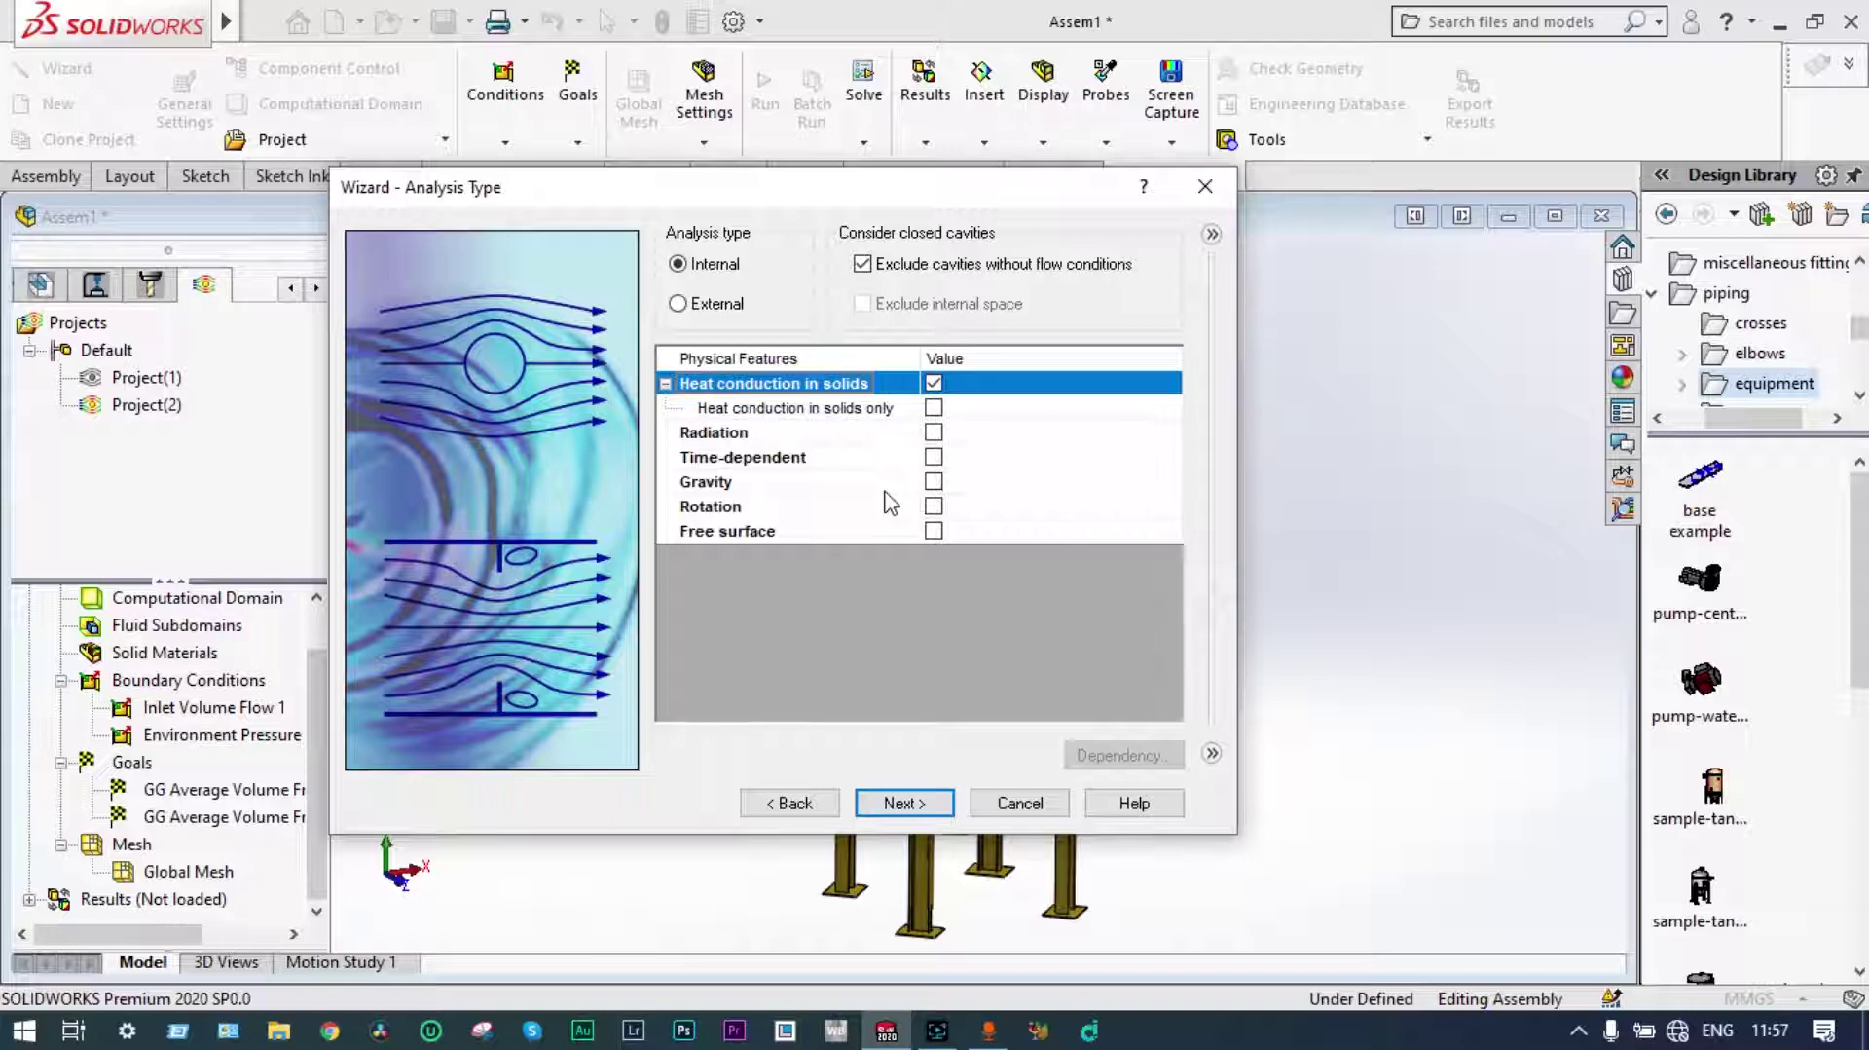
pyautogui.click(935, 457)
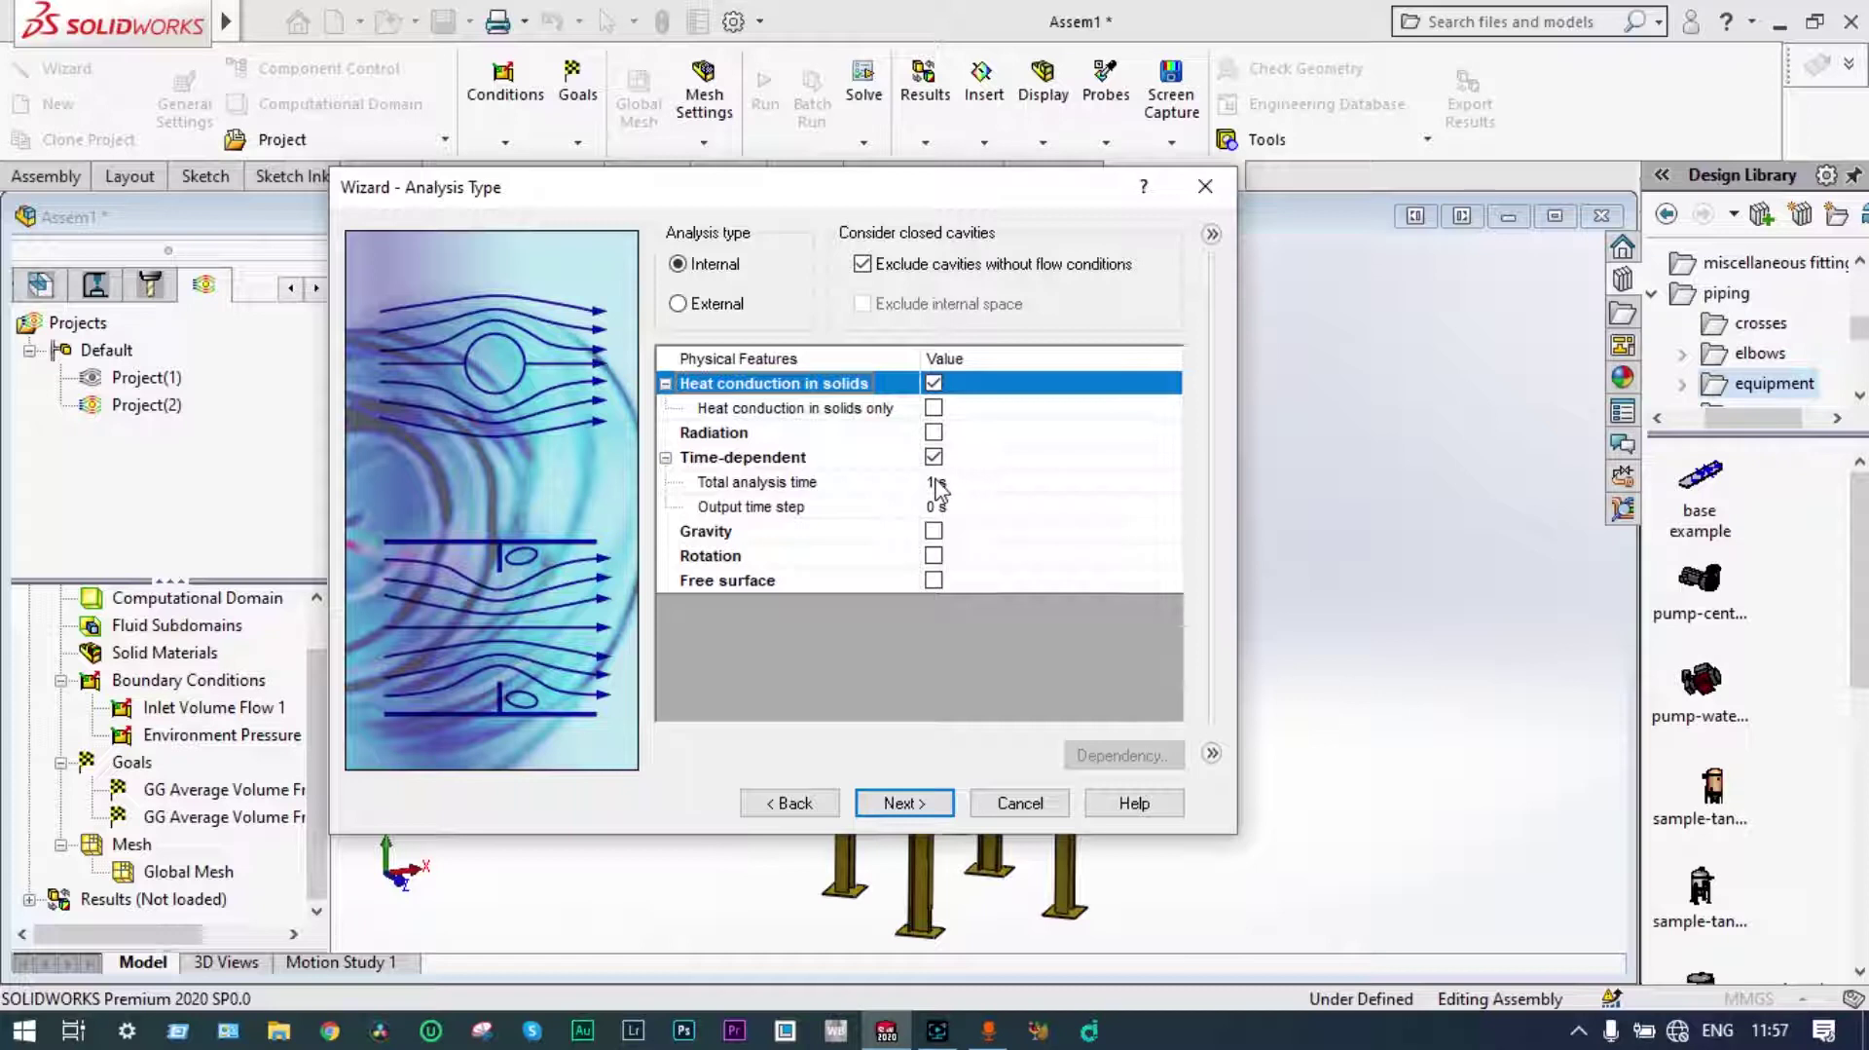
pyautogui.click(936, 482)
pyautogui.click(936, 481)
pyautogui.write('0')
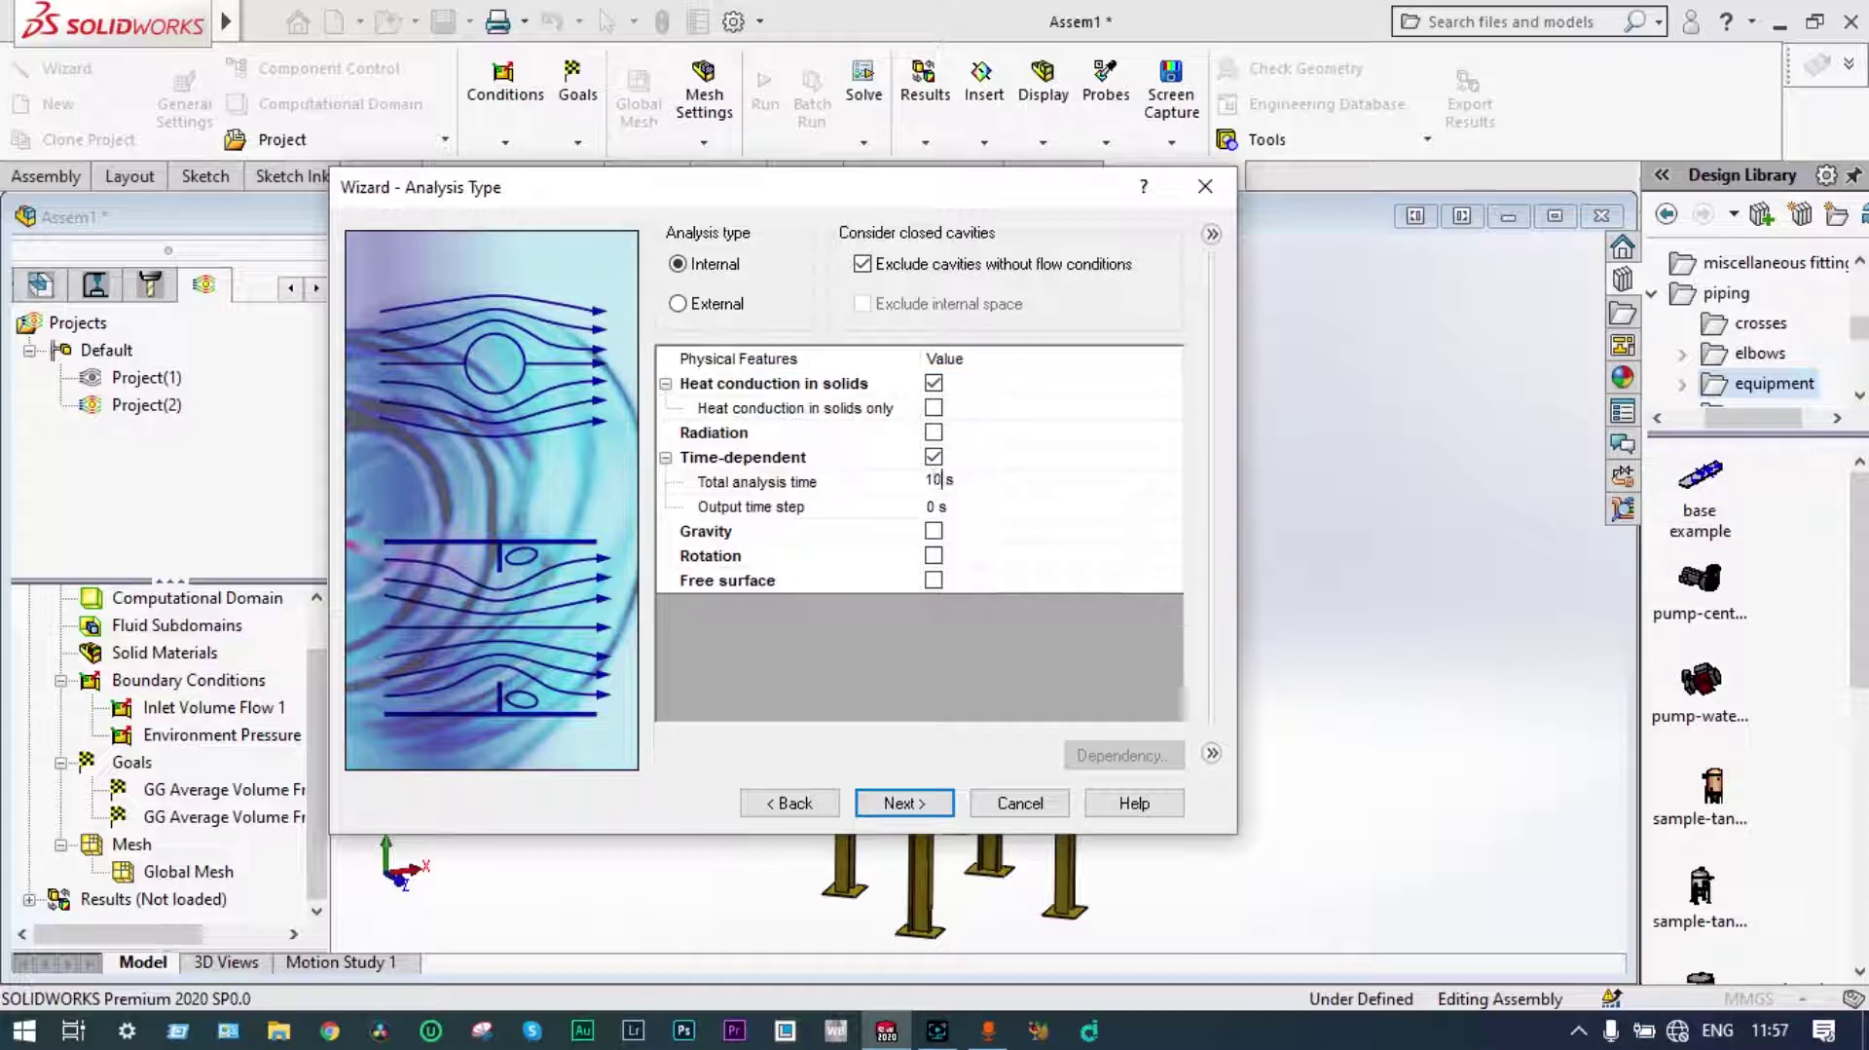
# Enter the output time step for the time-dependent analysis and accept the analysis type settings.
pyautogui.click(934, 506)
pyautogui.click(933, 505)
pyautogui.write('.')
pyautogui.click(908, 804)
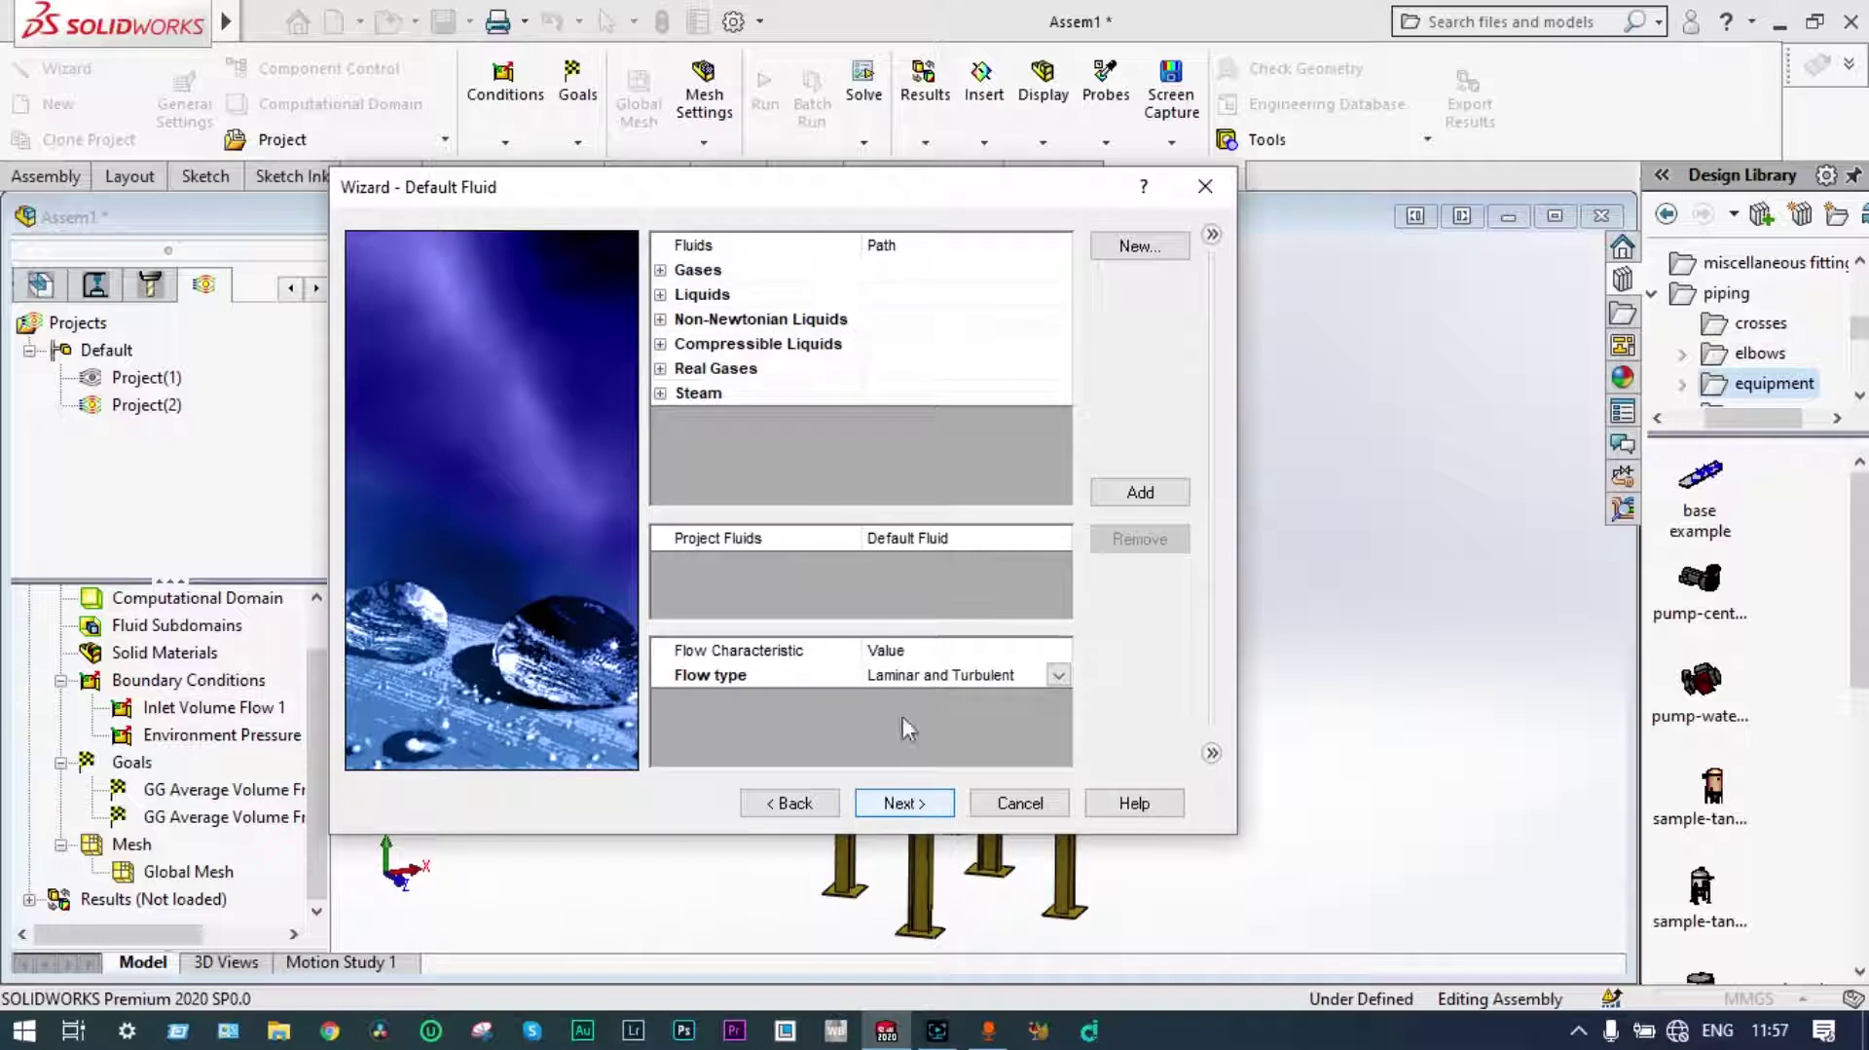
# Add the predefined gases Air and Butane as project fluids and accept the default fluid settings.
pyautogui.click(660, 271)
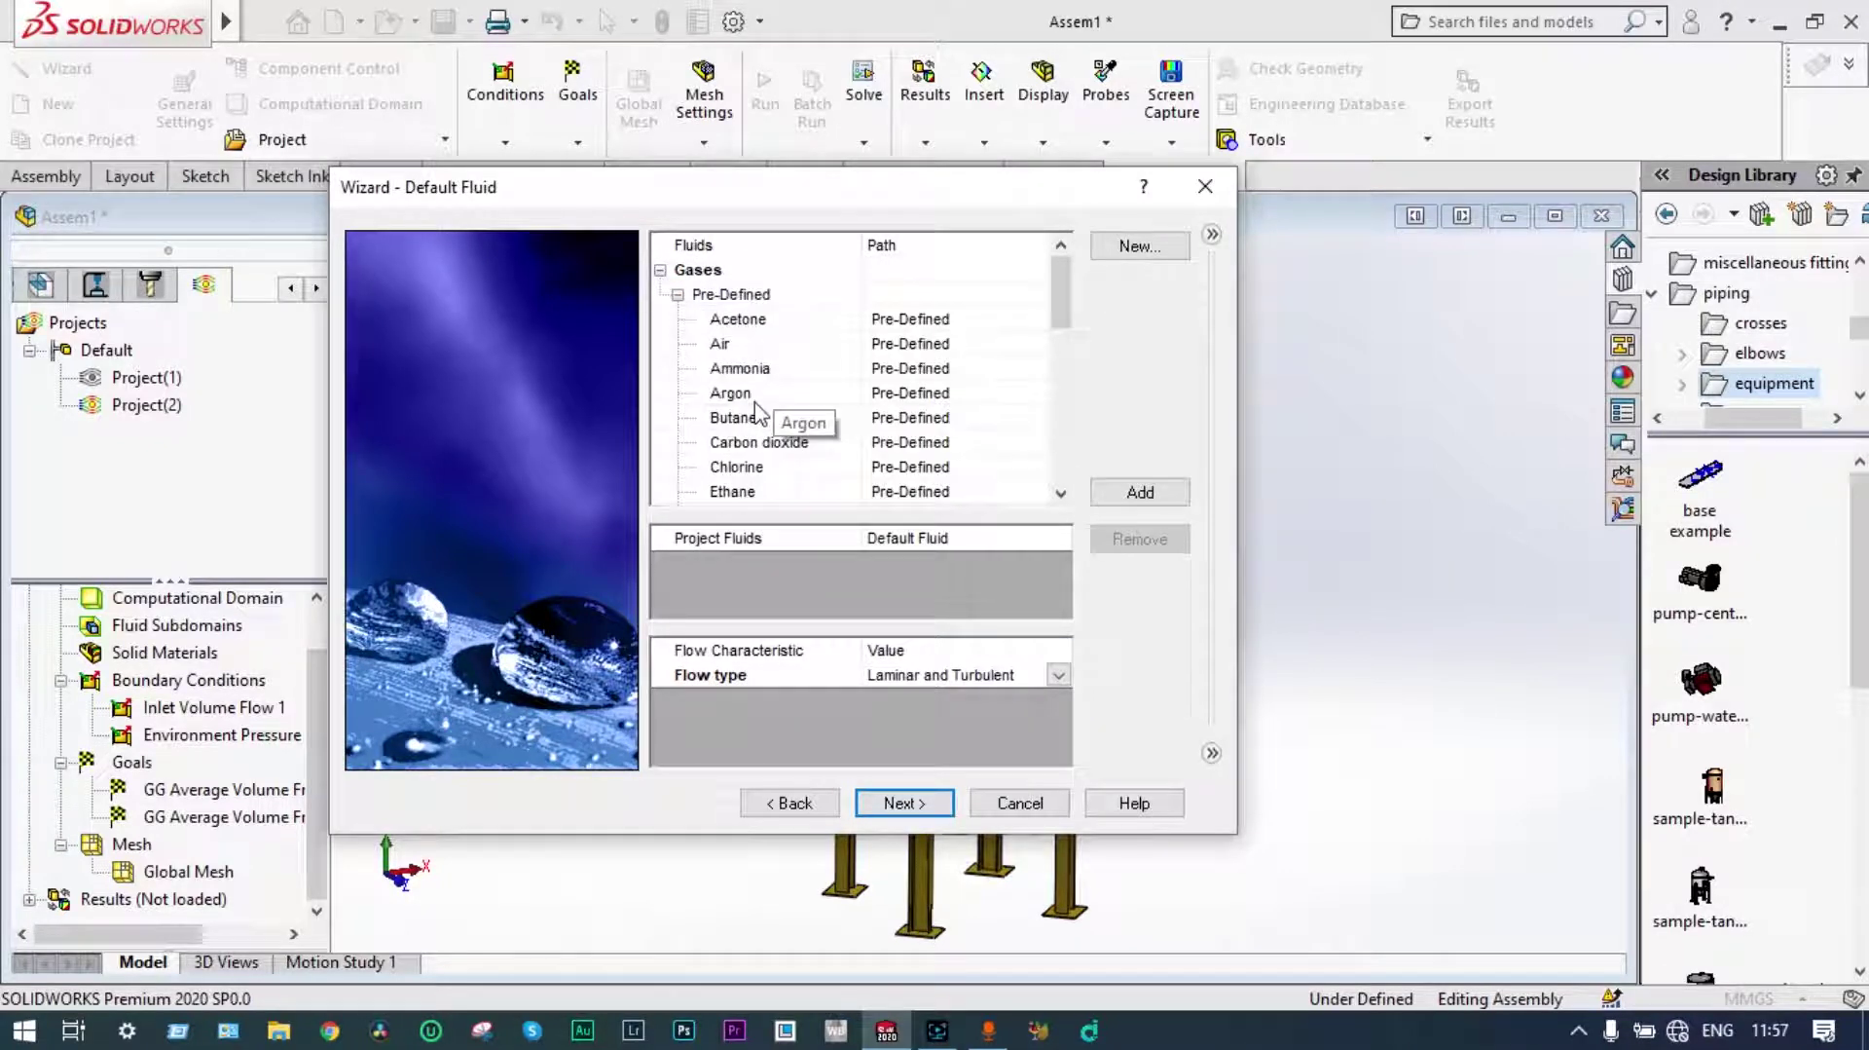
pyautogui.doubleClick(718, 344)
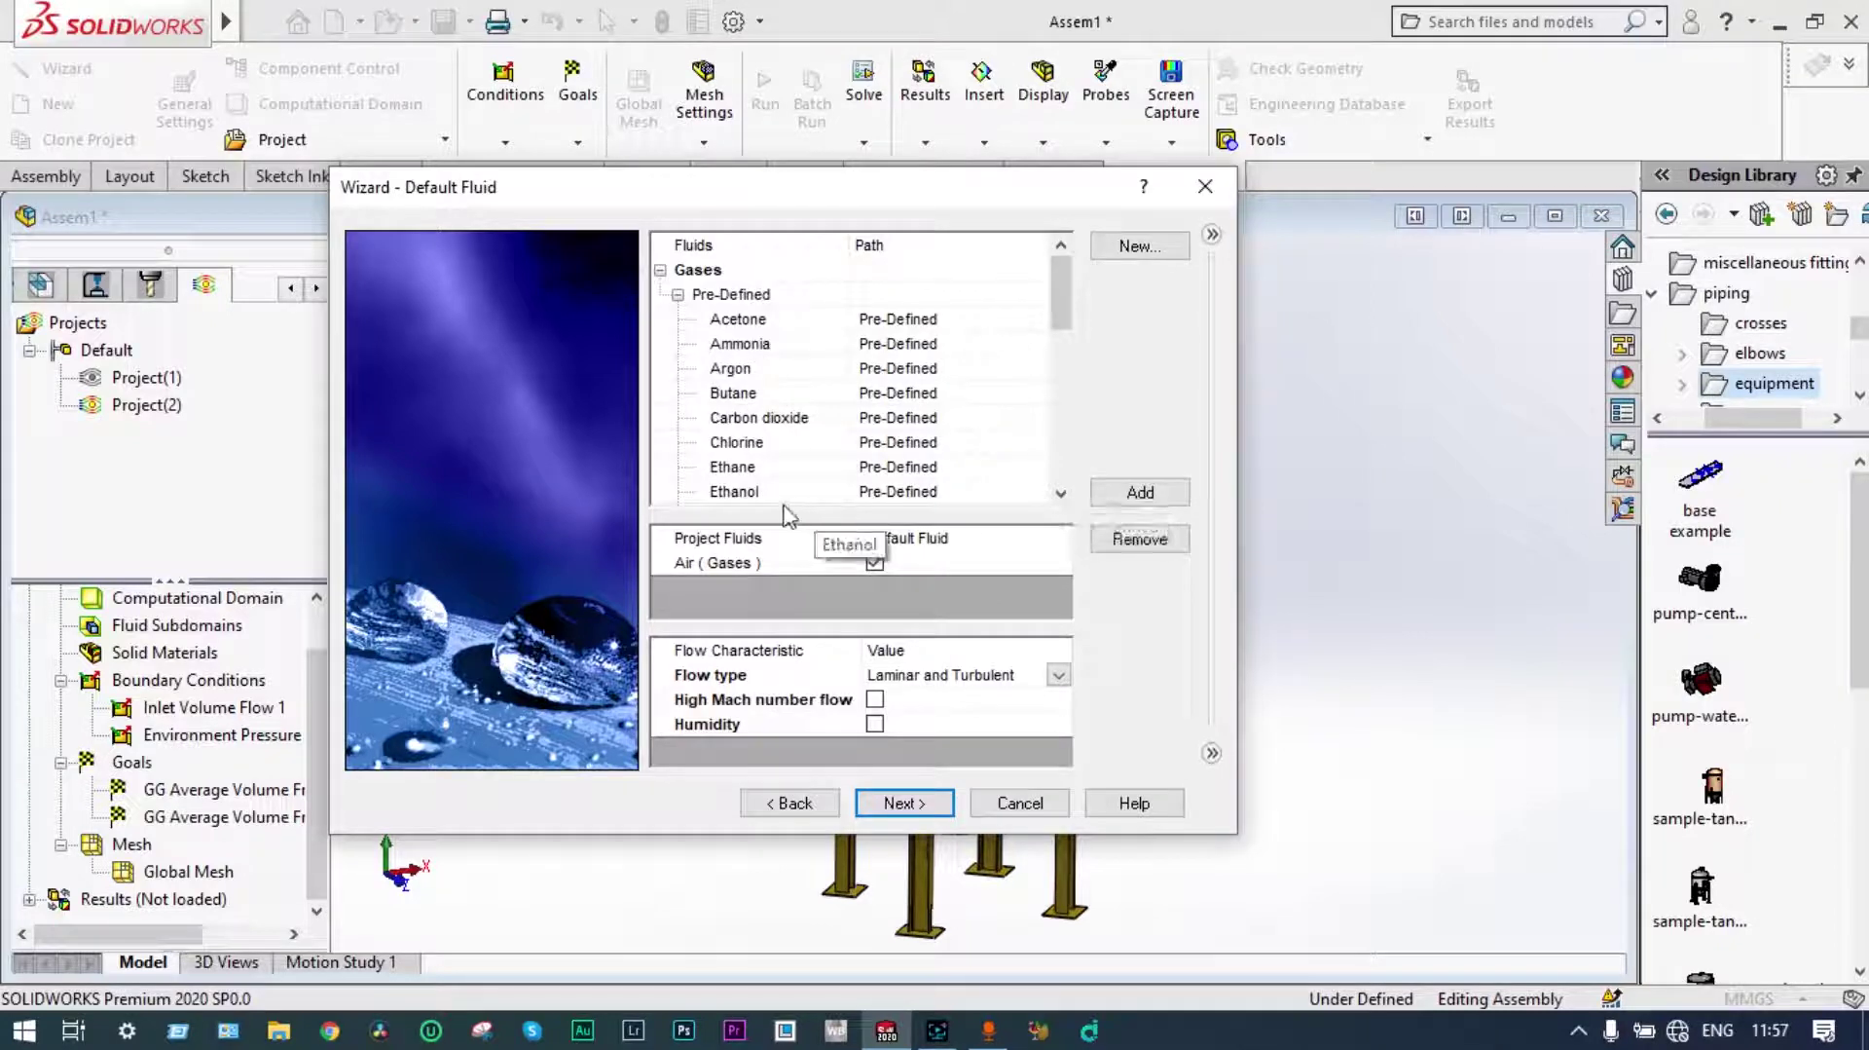
pyautogui.doubleClick(769, 394)
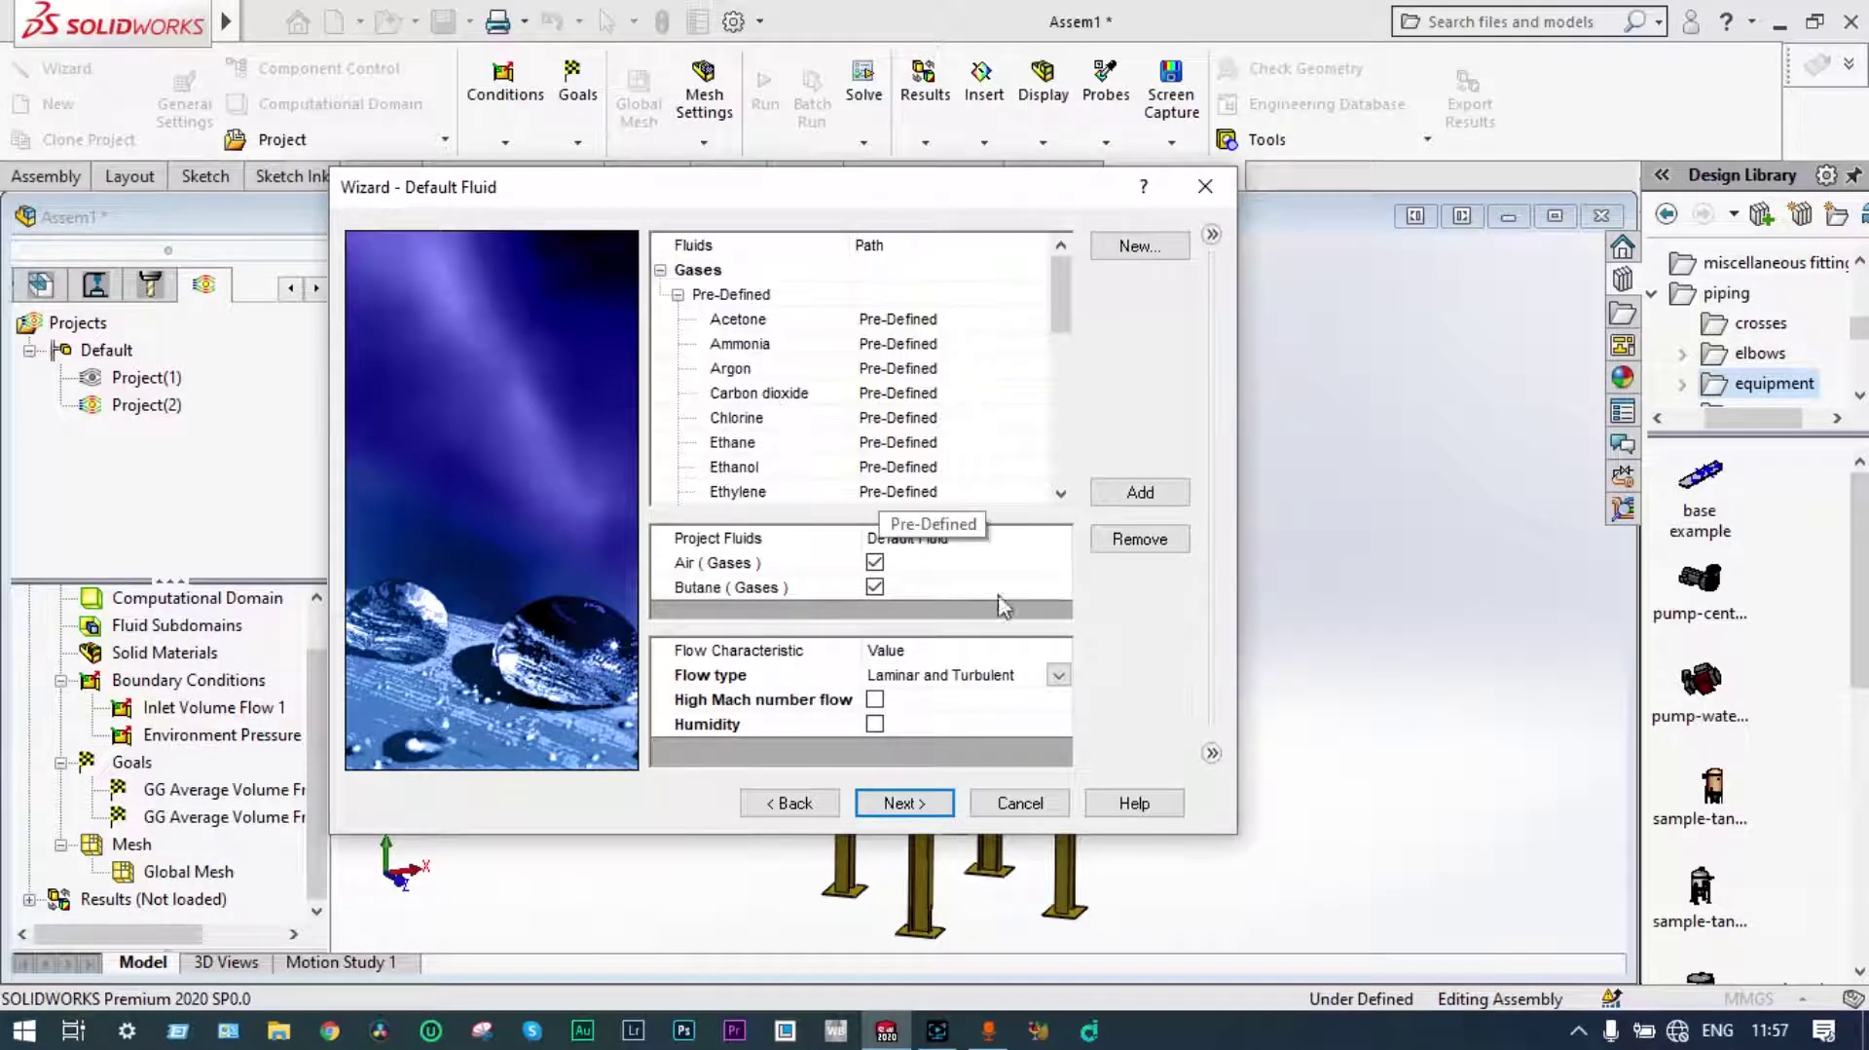
pyautogui.click(904, 803)
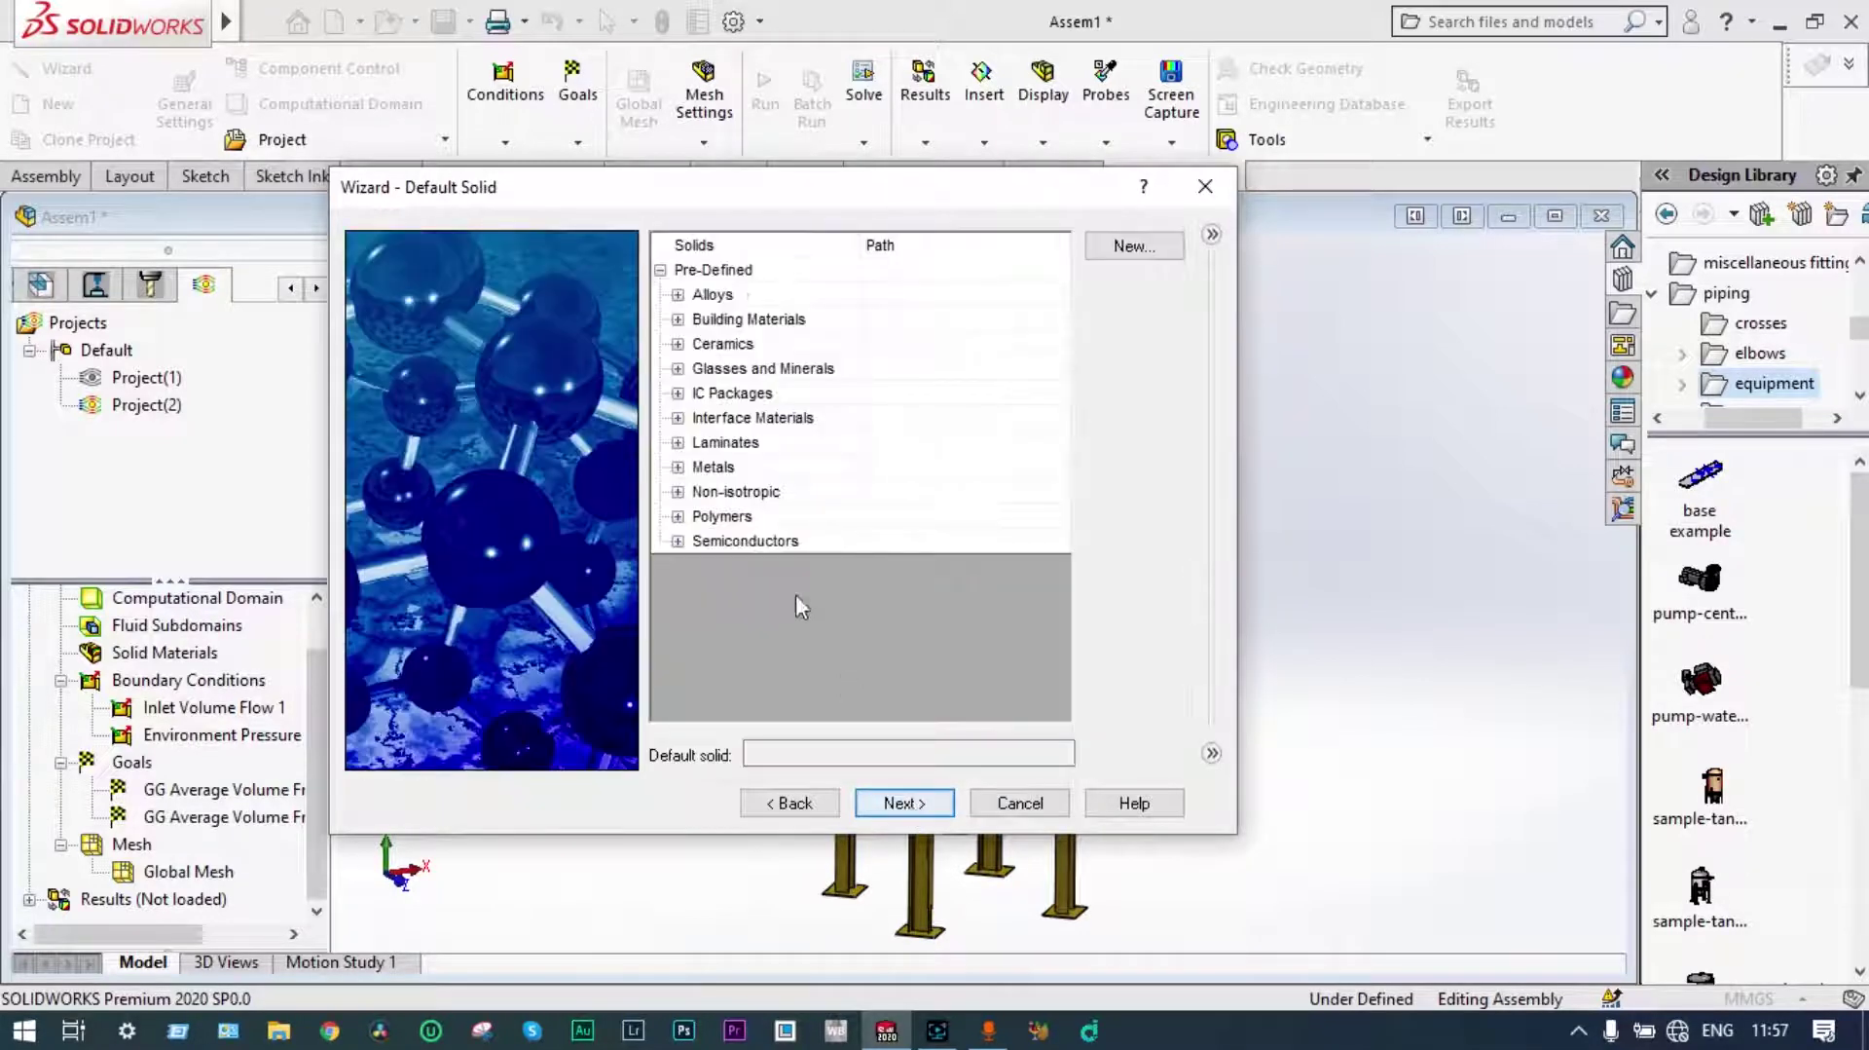
# Choose the default solid from the predefined alloys and accept the adiabatic outer wall with 0 micrometer roughness.
pyautogui.click(678, 295)
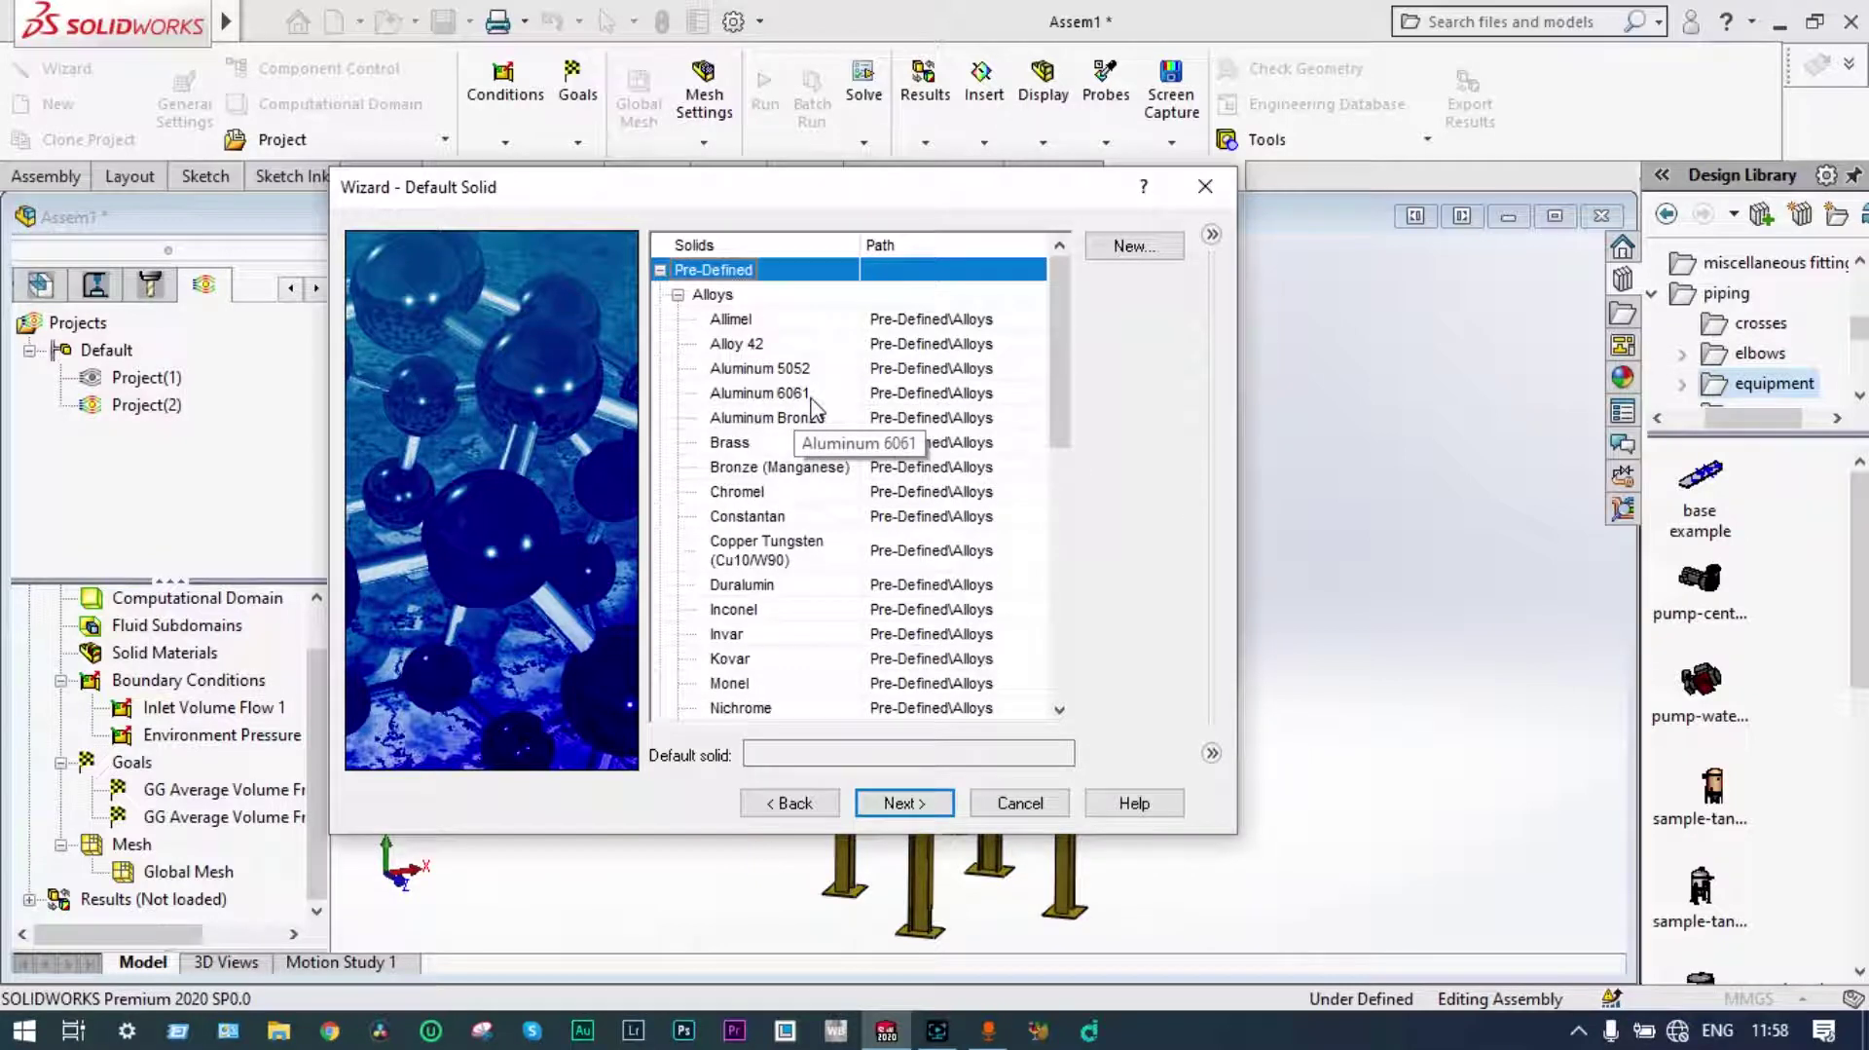
pyautogui.click(904, 803)
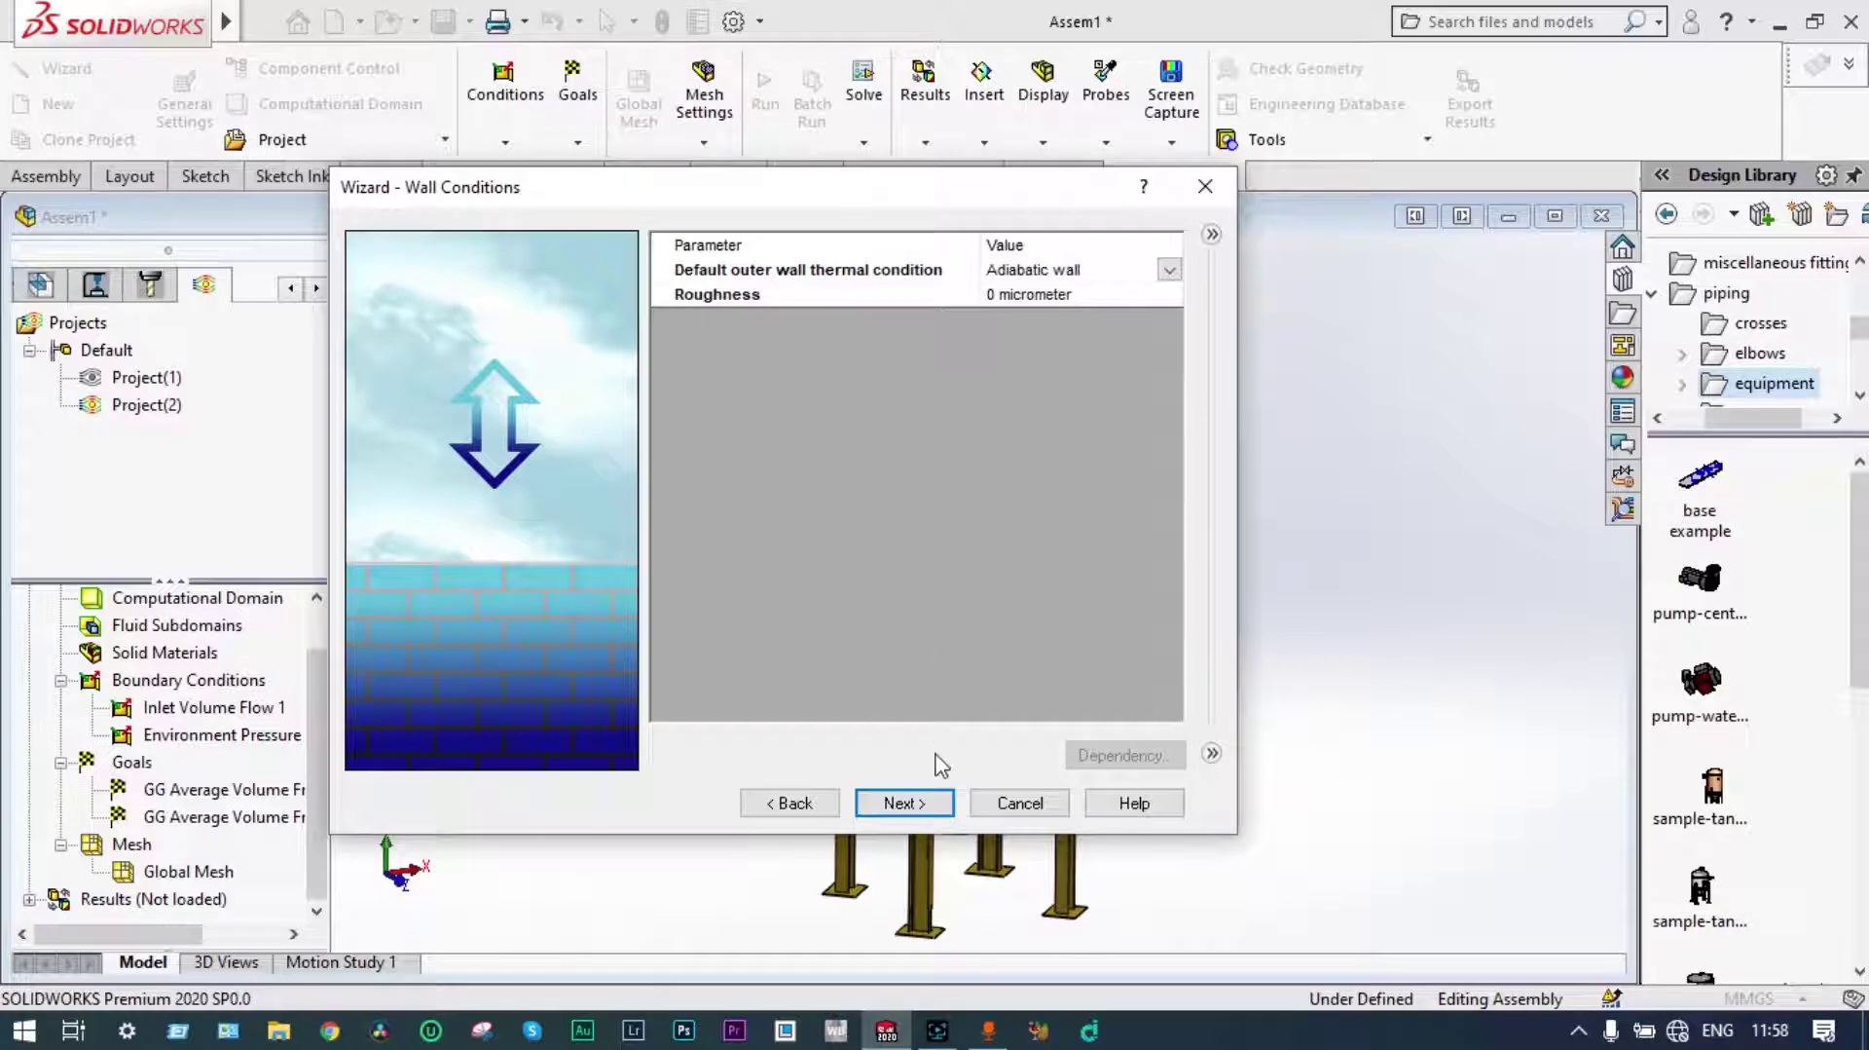
pyautogui.click(904, 804)
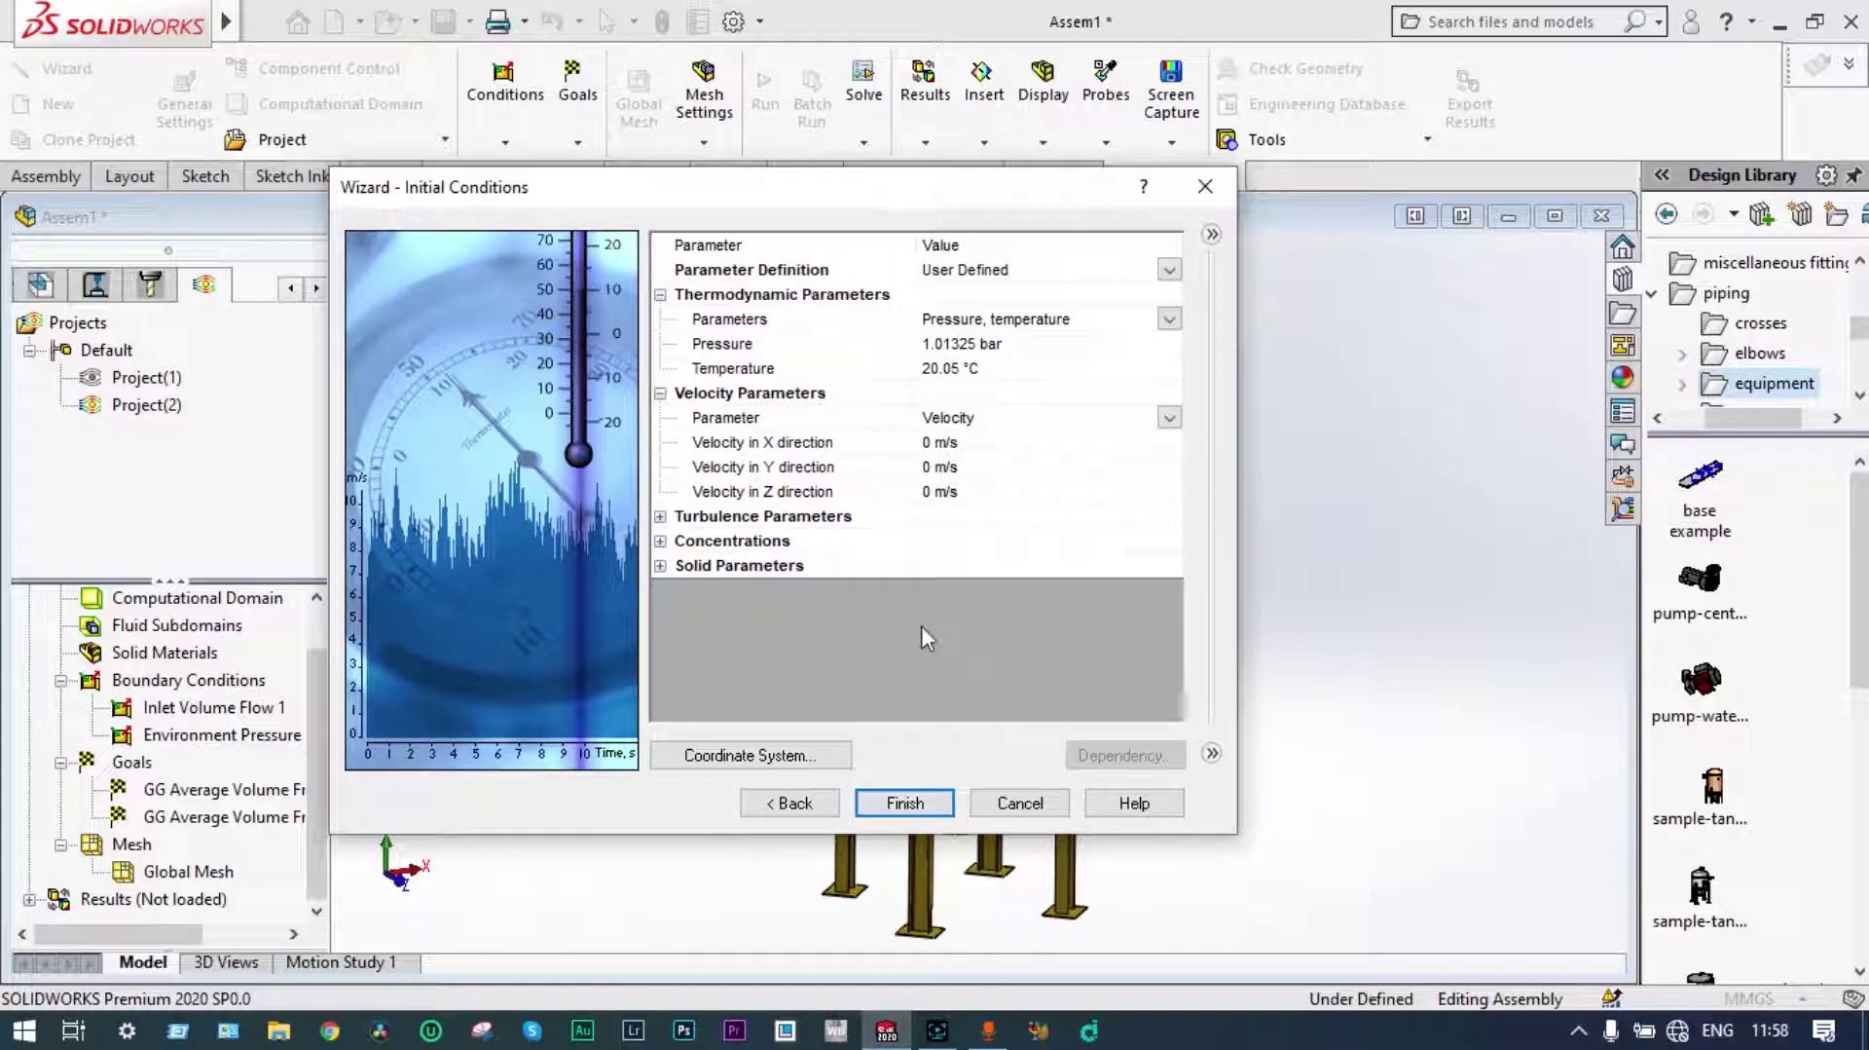
# Set the initial mass fractions to 1 for butane and 0 for air, and expand the solid parameters.
pyautogui.click(958, 367)
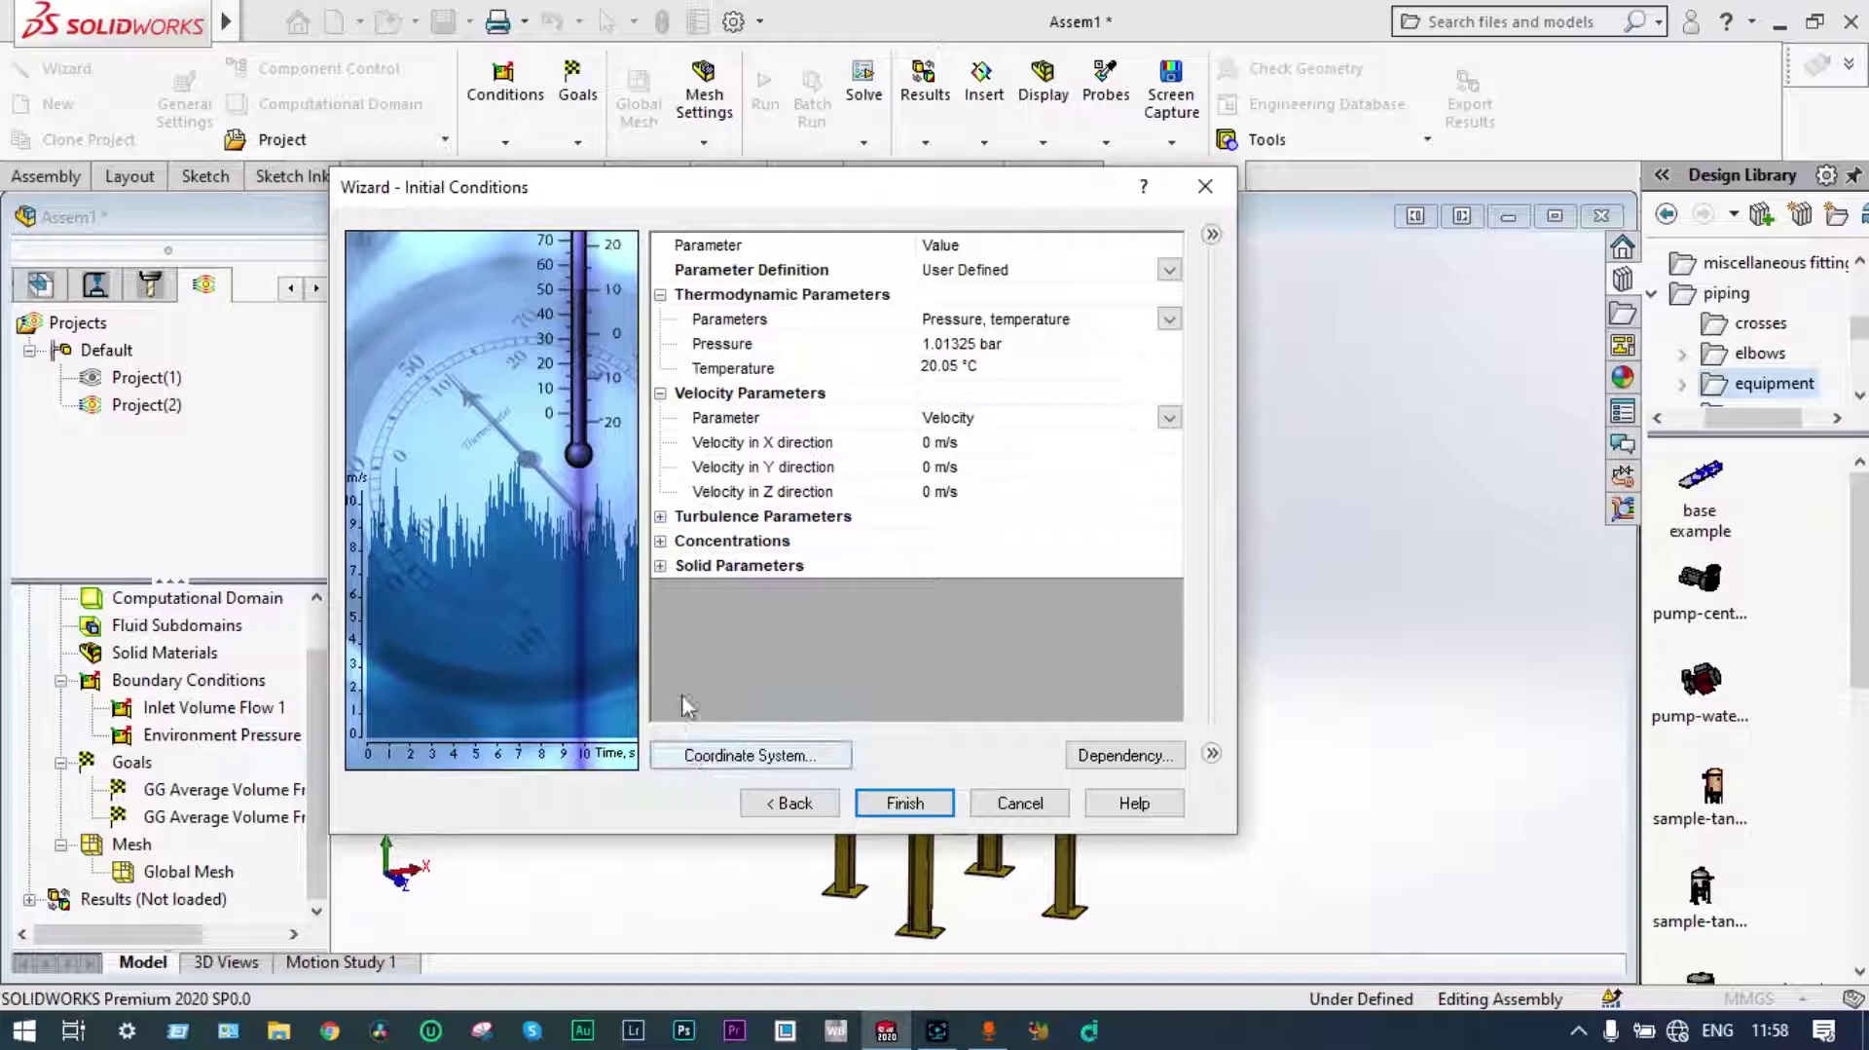
pyautogui.click(663, 543)
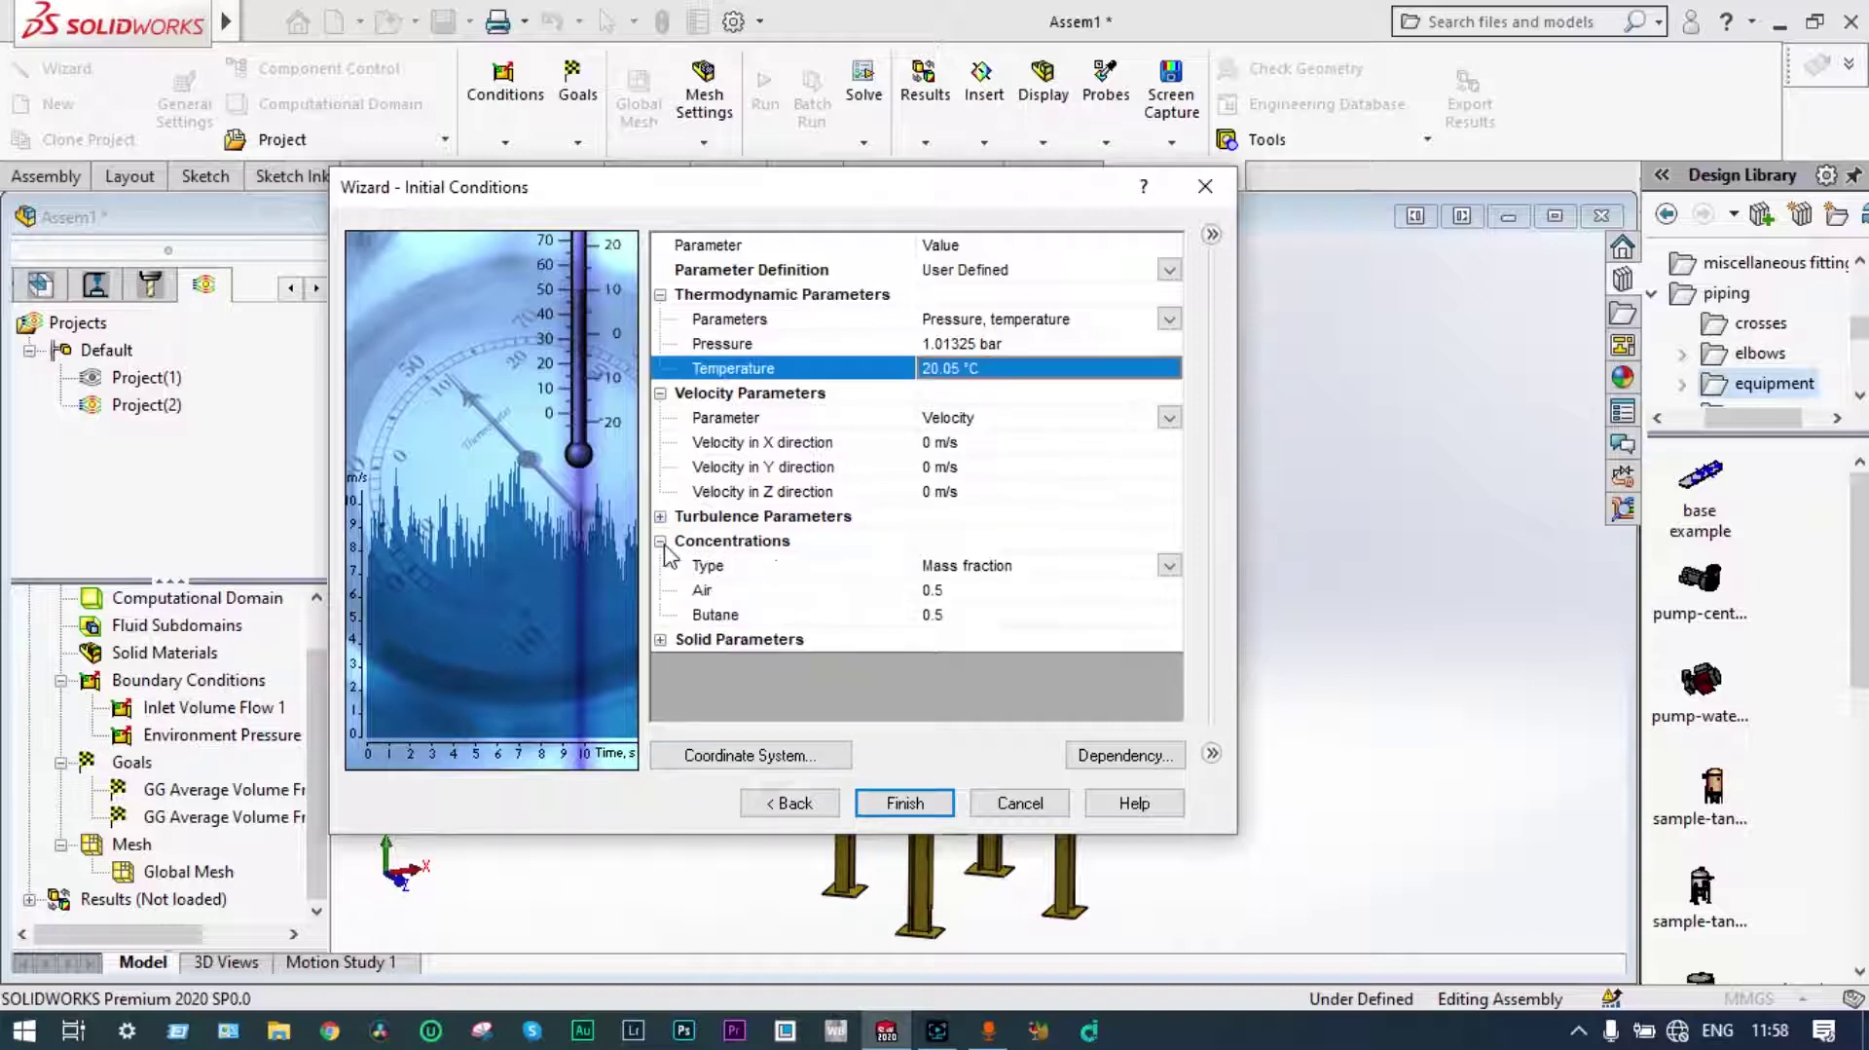
pyautogui.click(941, 615)
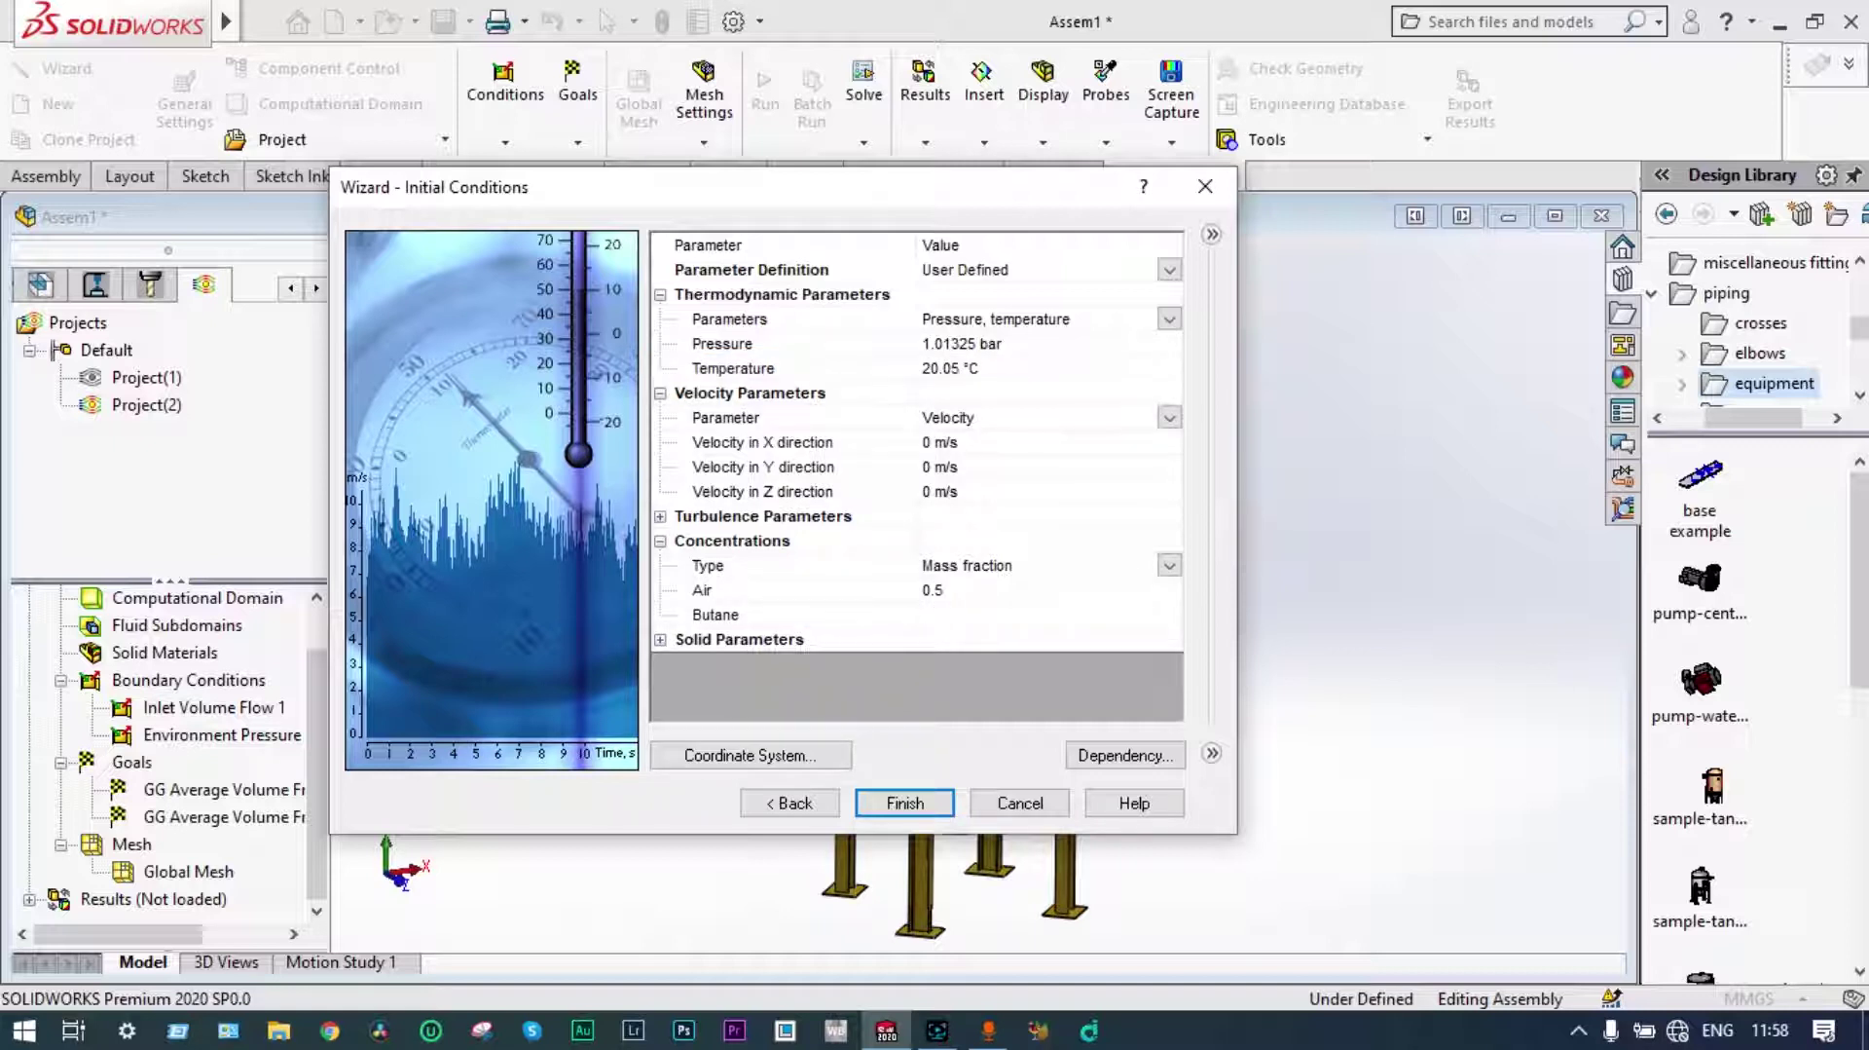
pyautogui.click(949, 591)
pyautogui.click(660, 638)
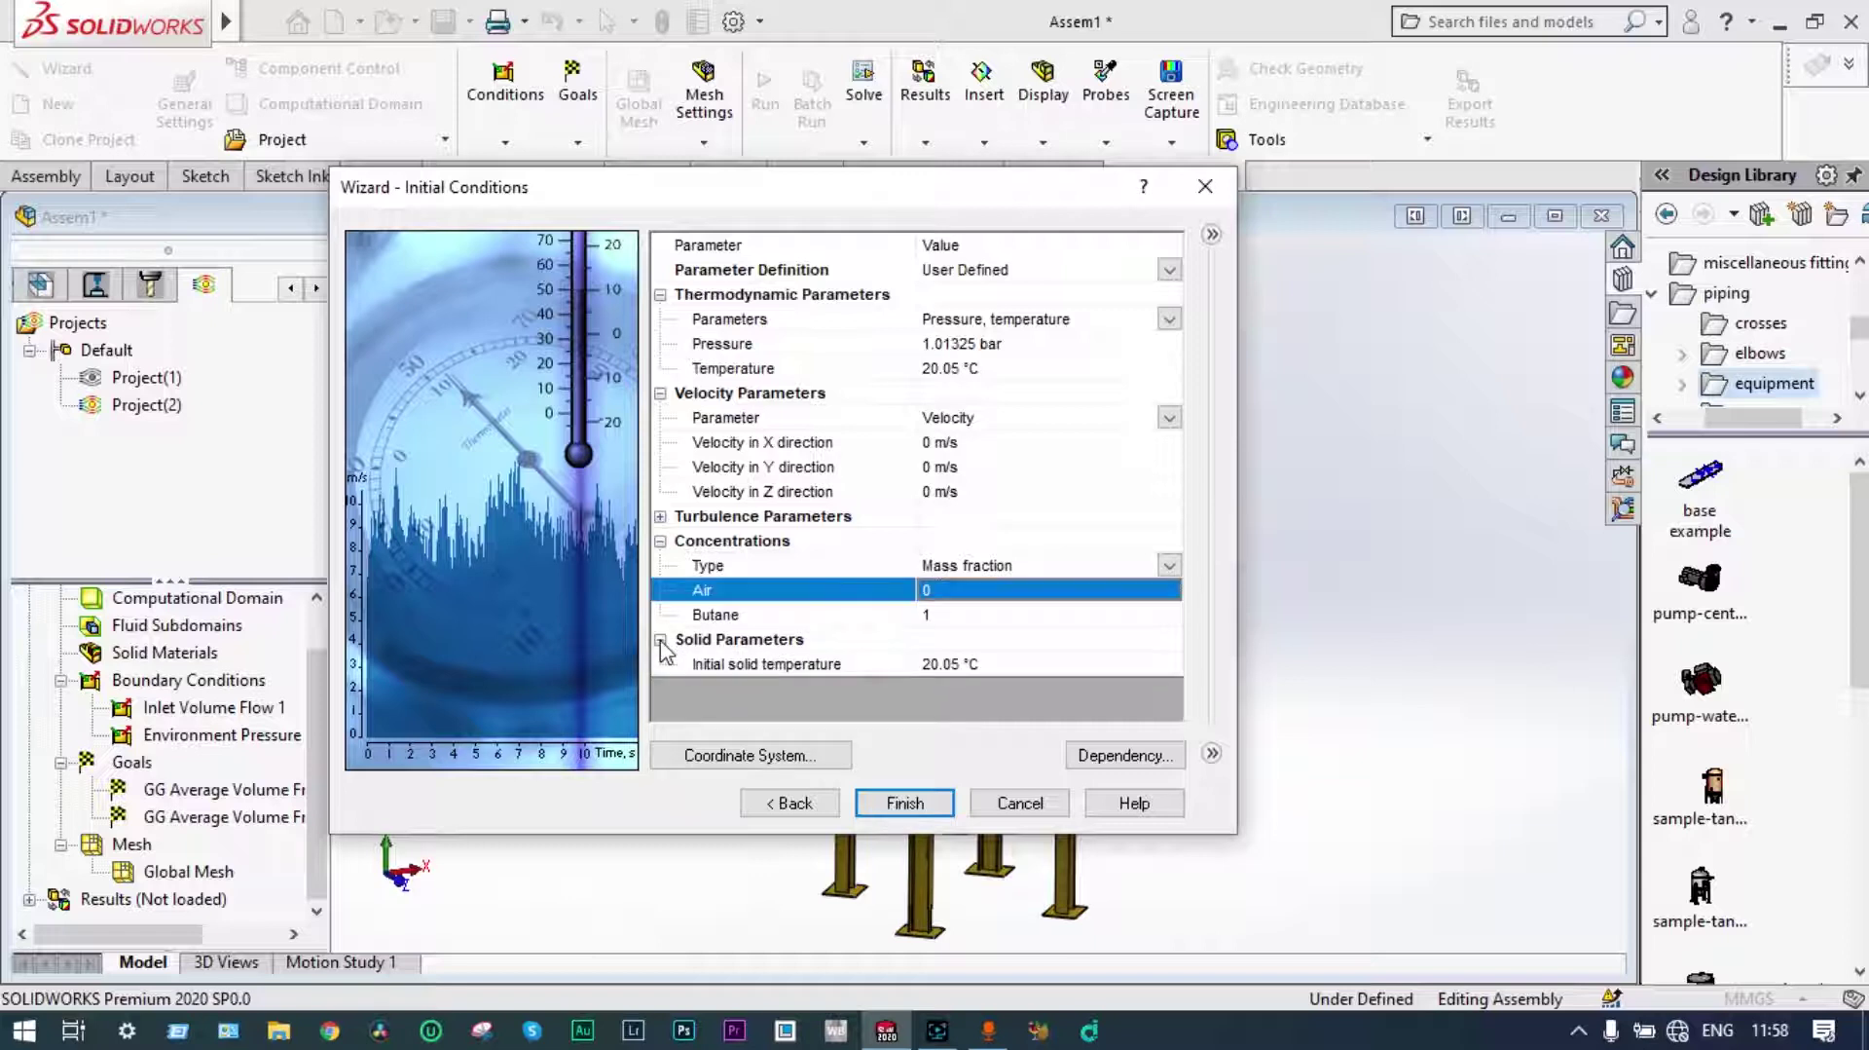
# Finish the project wizard with the entered initial conditions and hide the computational domain around the tank.
pyautogui.click(954, 662)
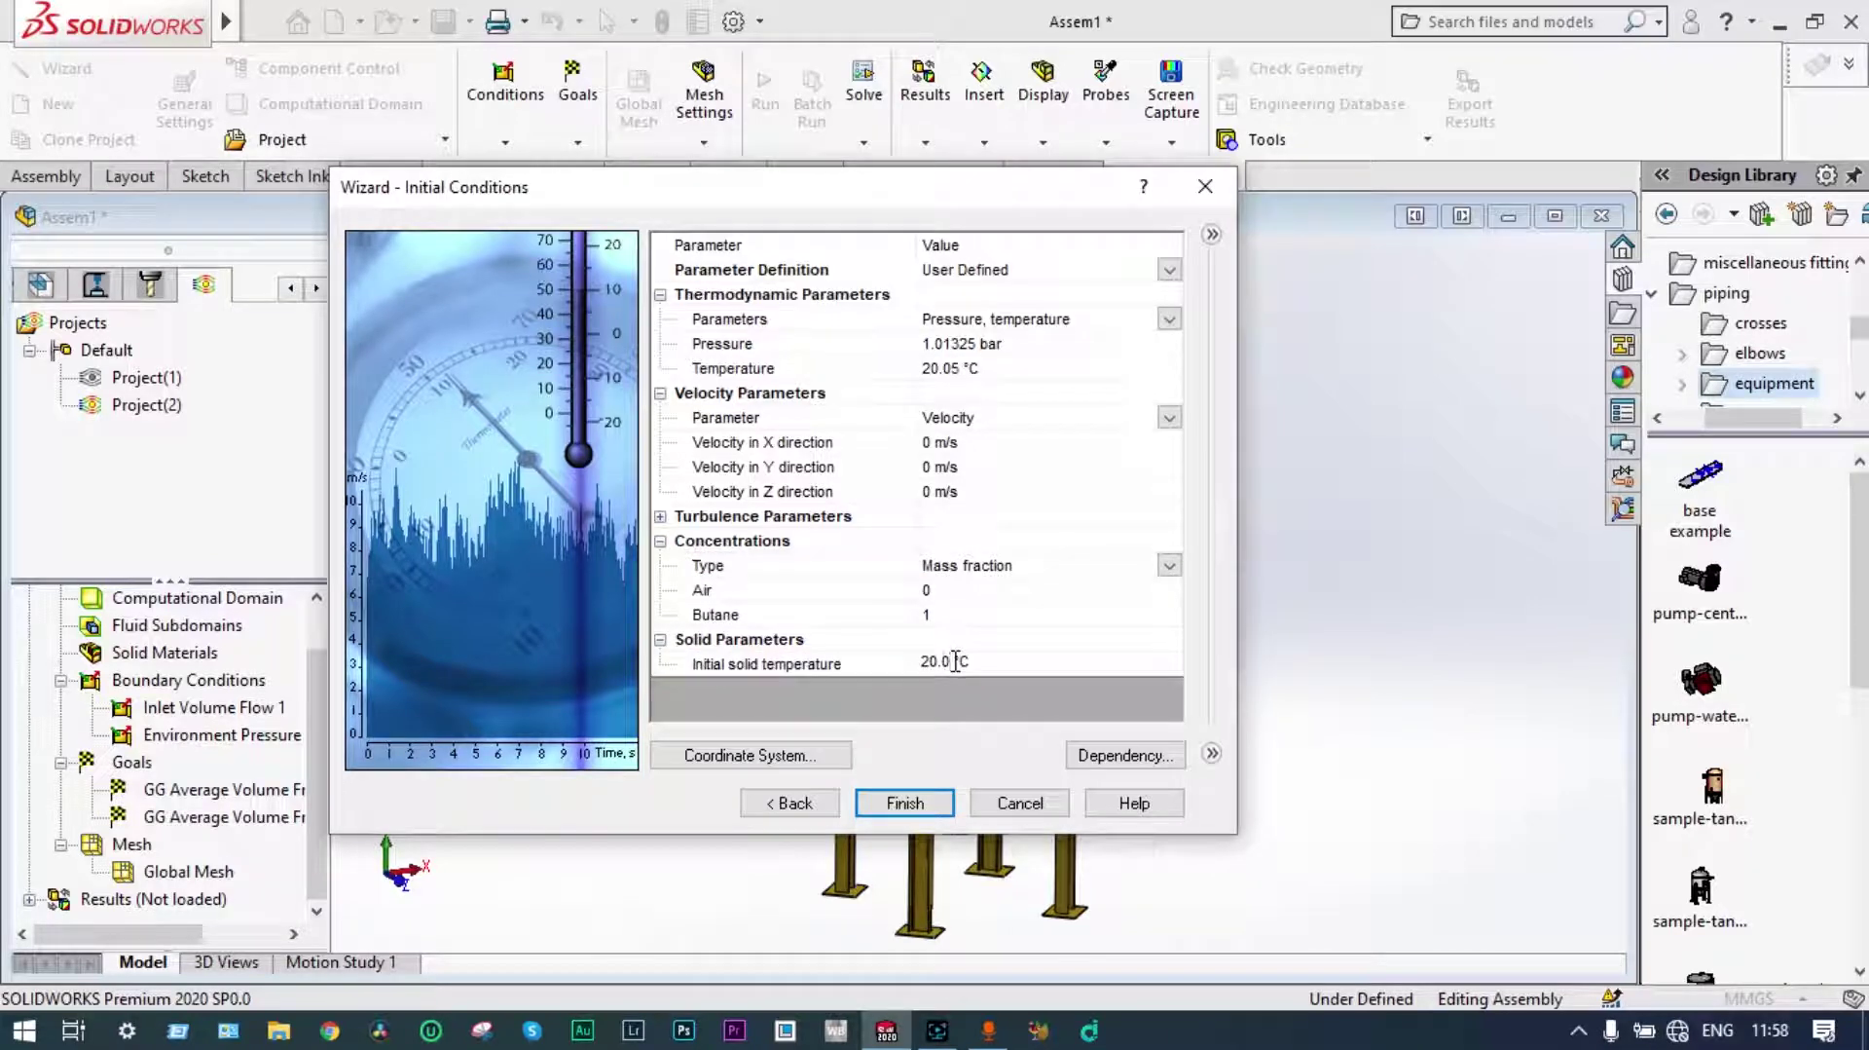
pyautogui.click(903, 803)
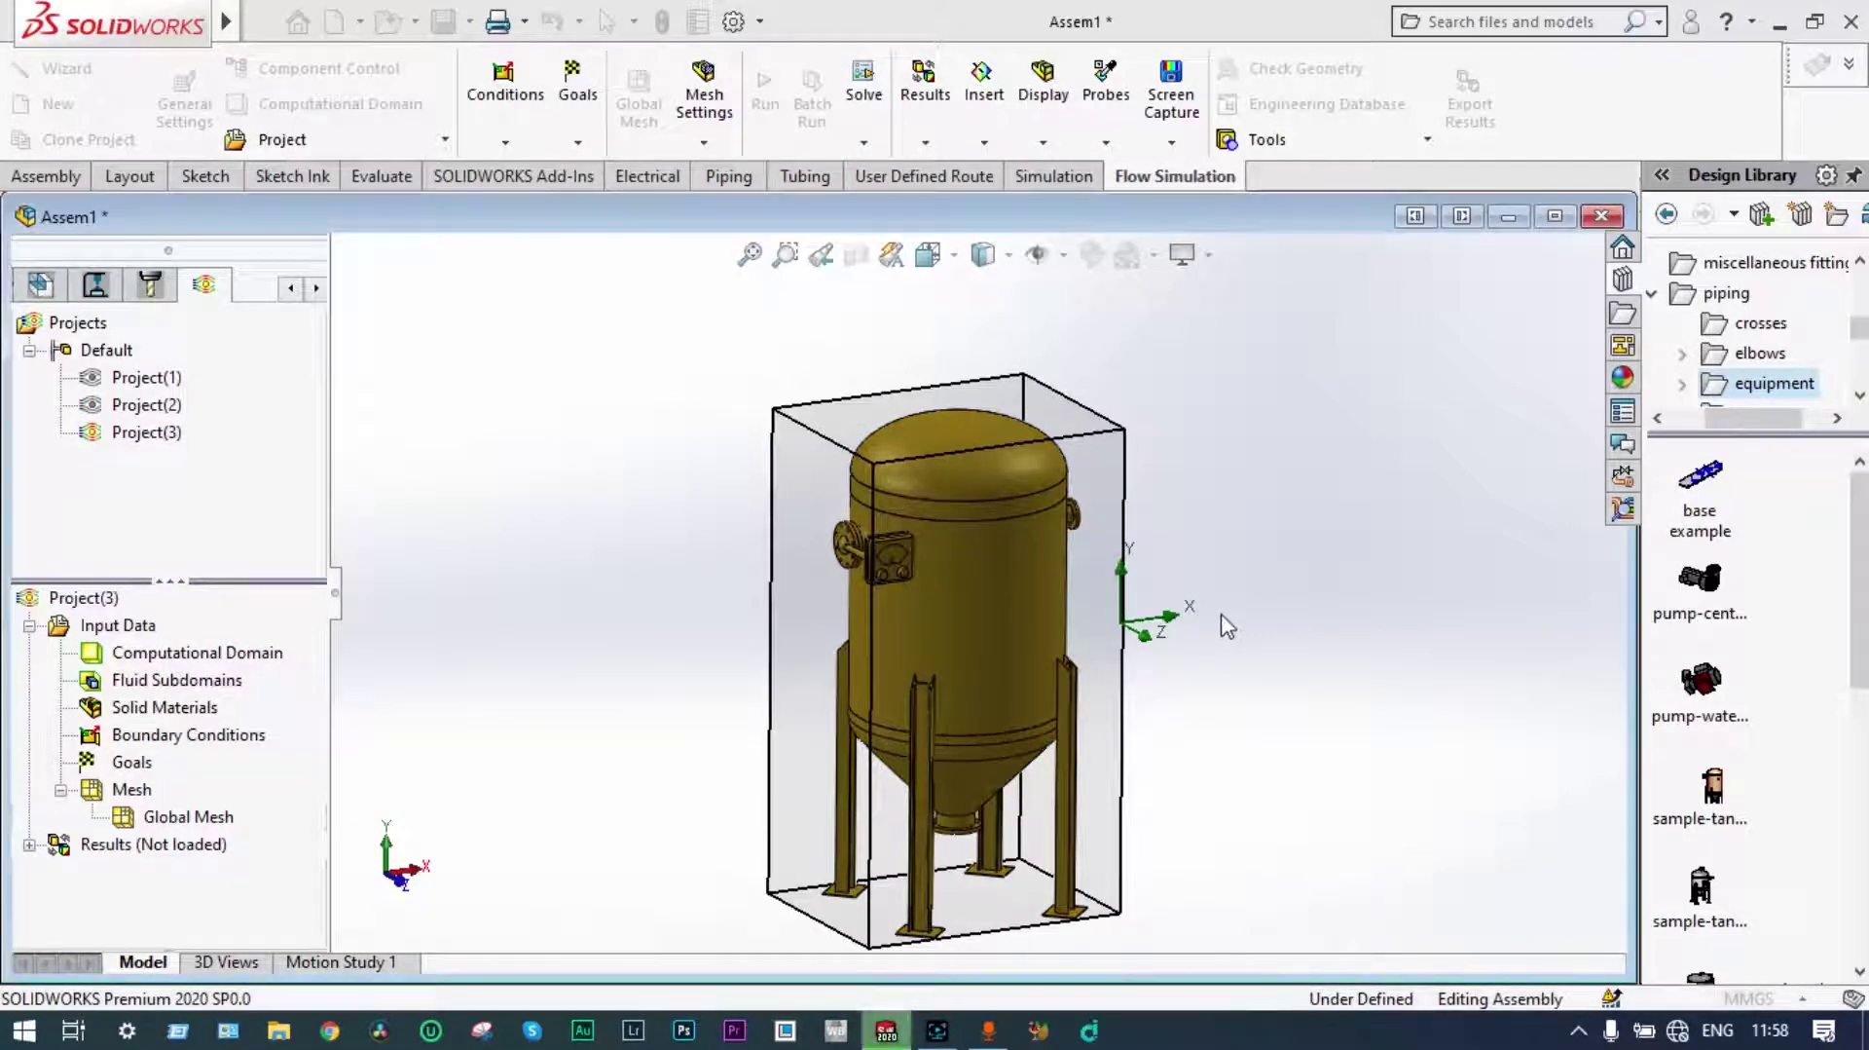
pyautogui.scroll(-2, 1090, 695)
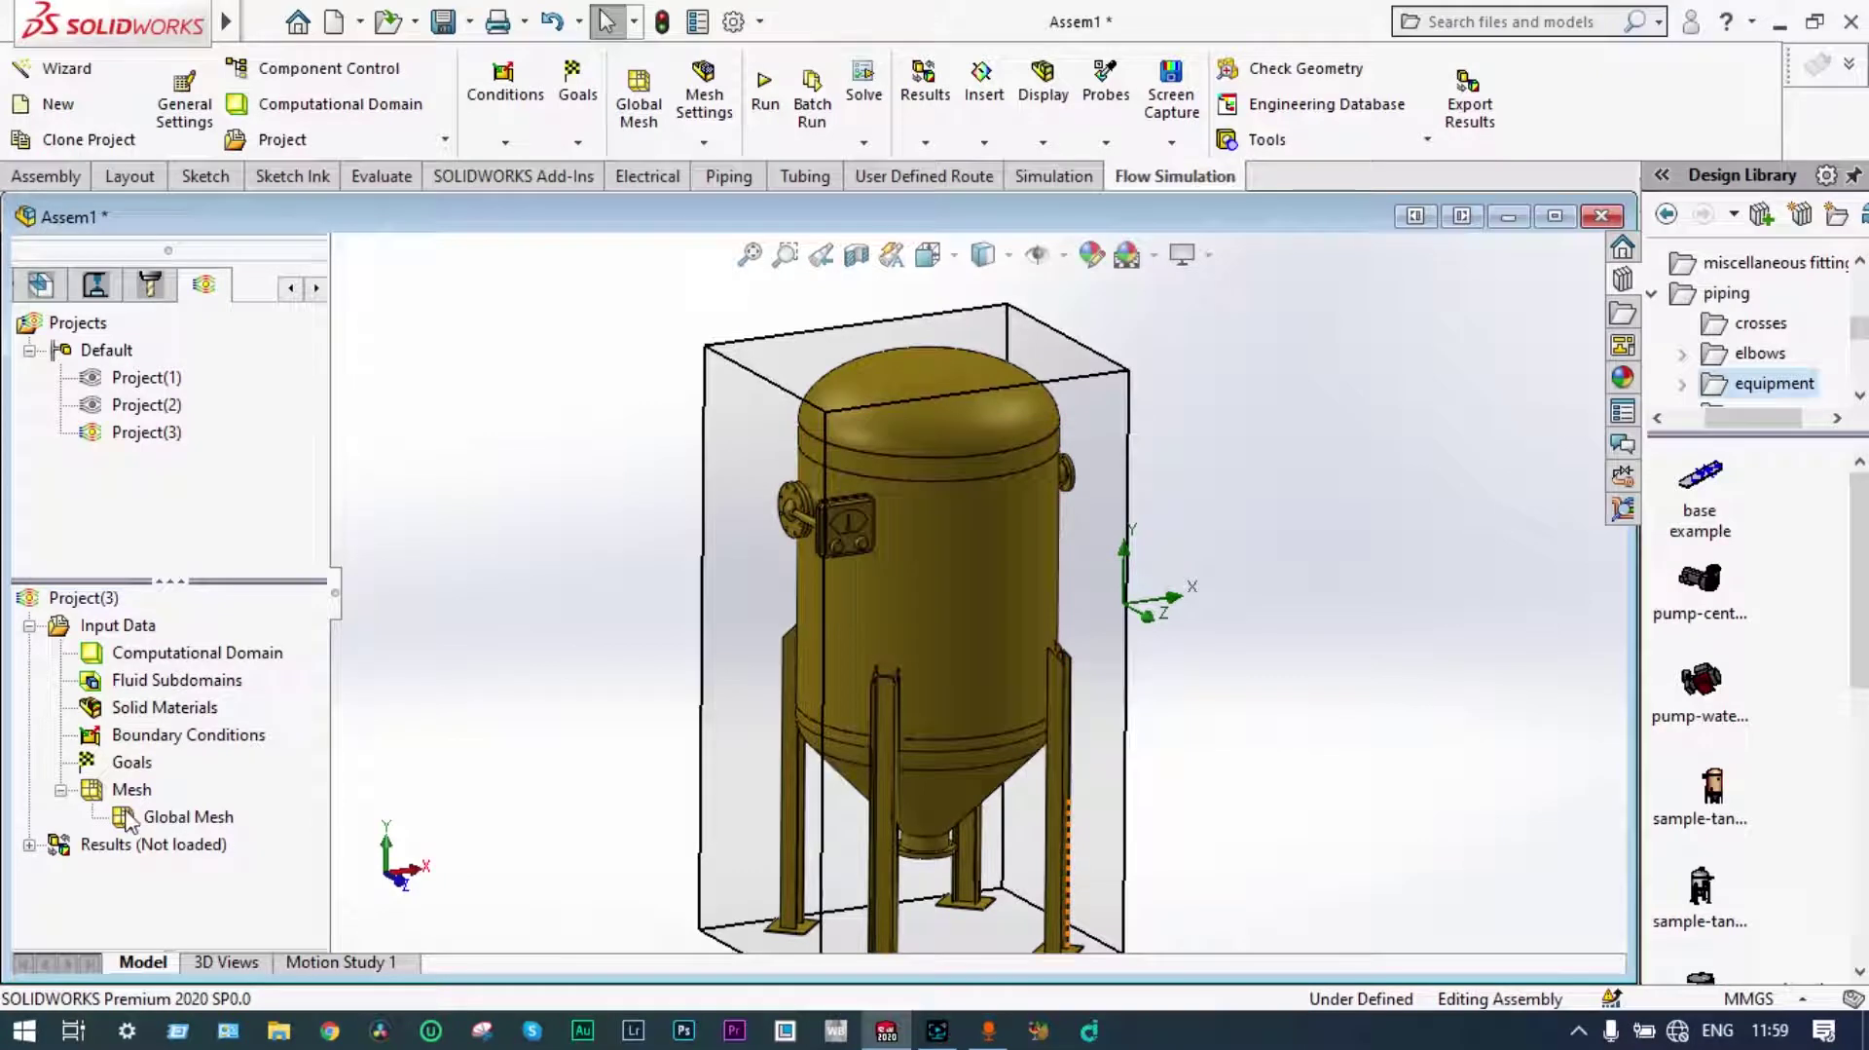
pyautogui.click(222, 654)
pyautogui.rightClick(222, 654)
pyautogui.click(279, 709)
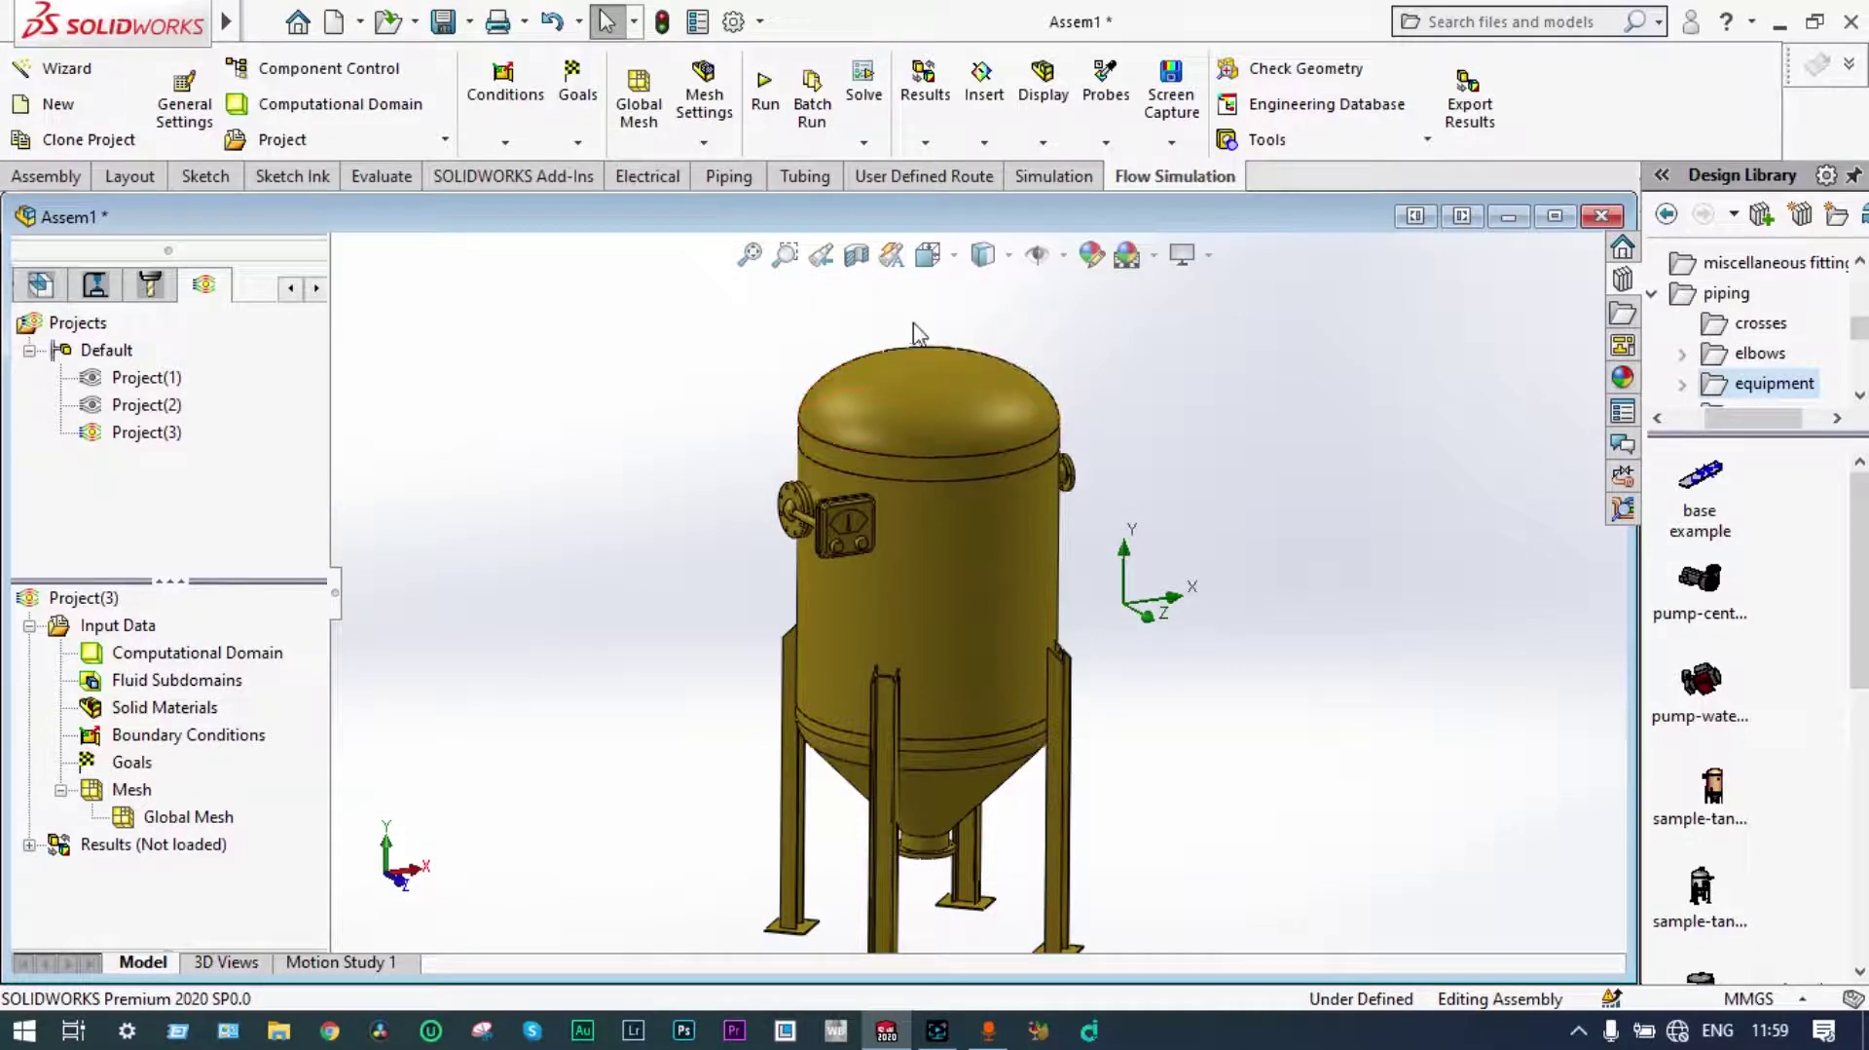
# Cut the tank with a planar section view on the Front Plane at a 571 mm offset to expose its interior and nozzles.
pyautogui.click(856, 257)
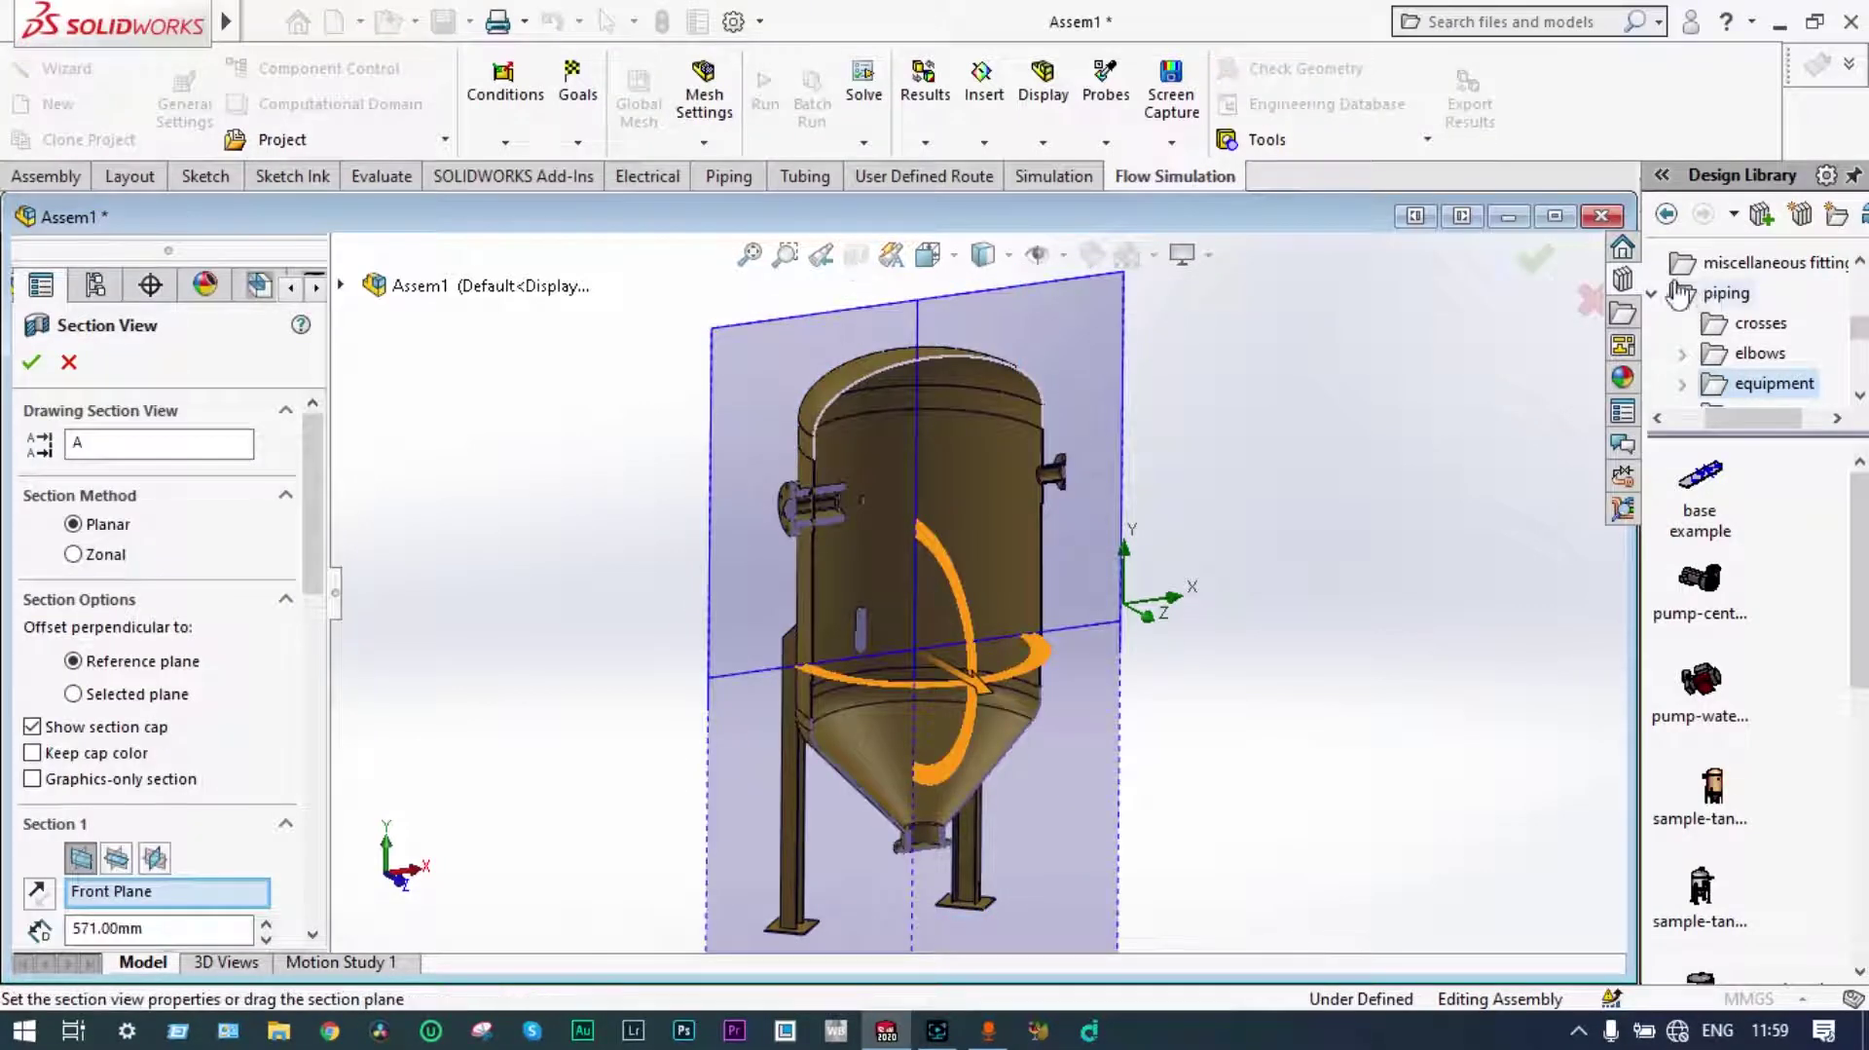
pyautogui.click(1537, 261)
pyautogui.moveTo(1331, 435); pyautogui.dragTo(1091, 479, button='middle')
pyautogui.scroll(-5, 886, 521)
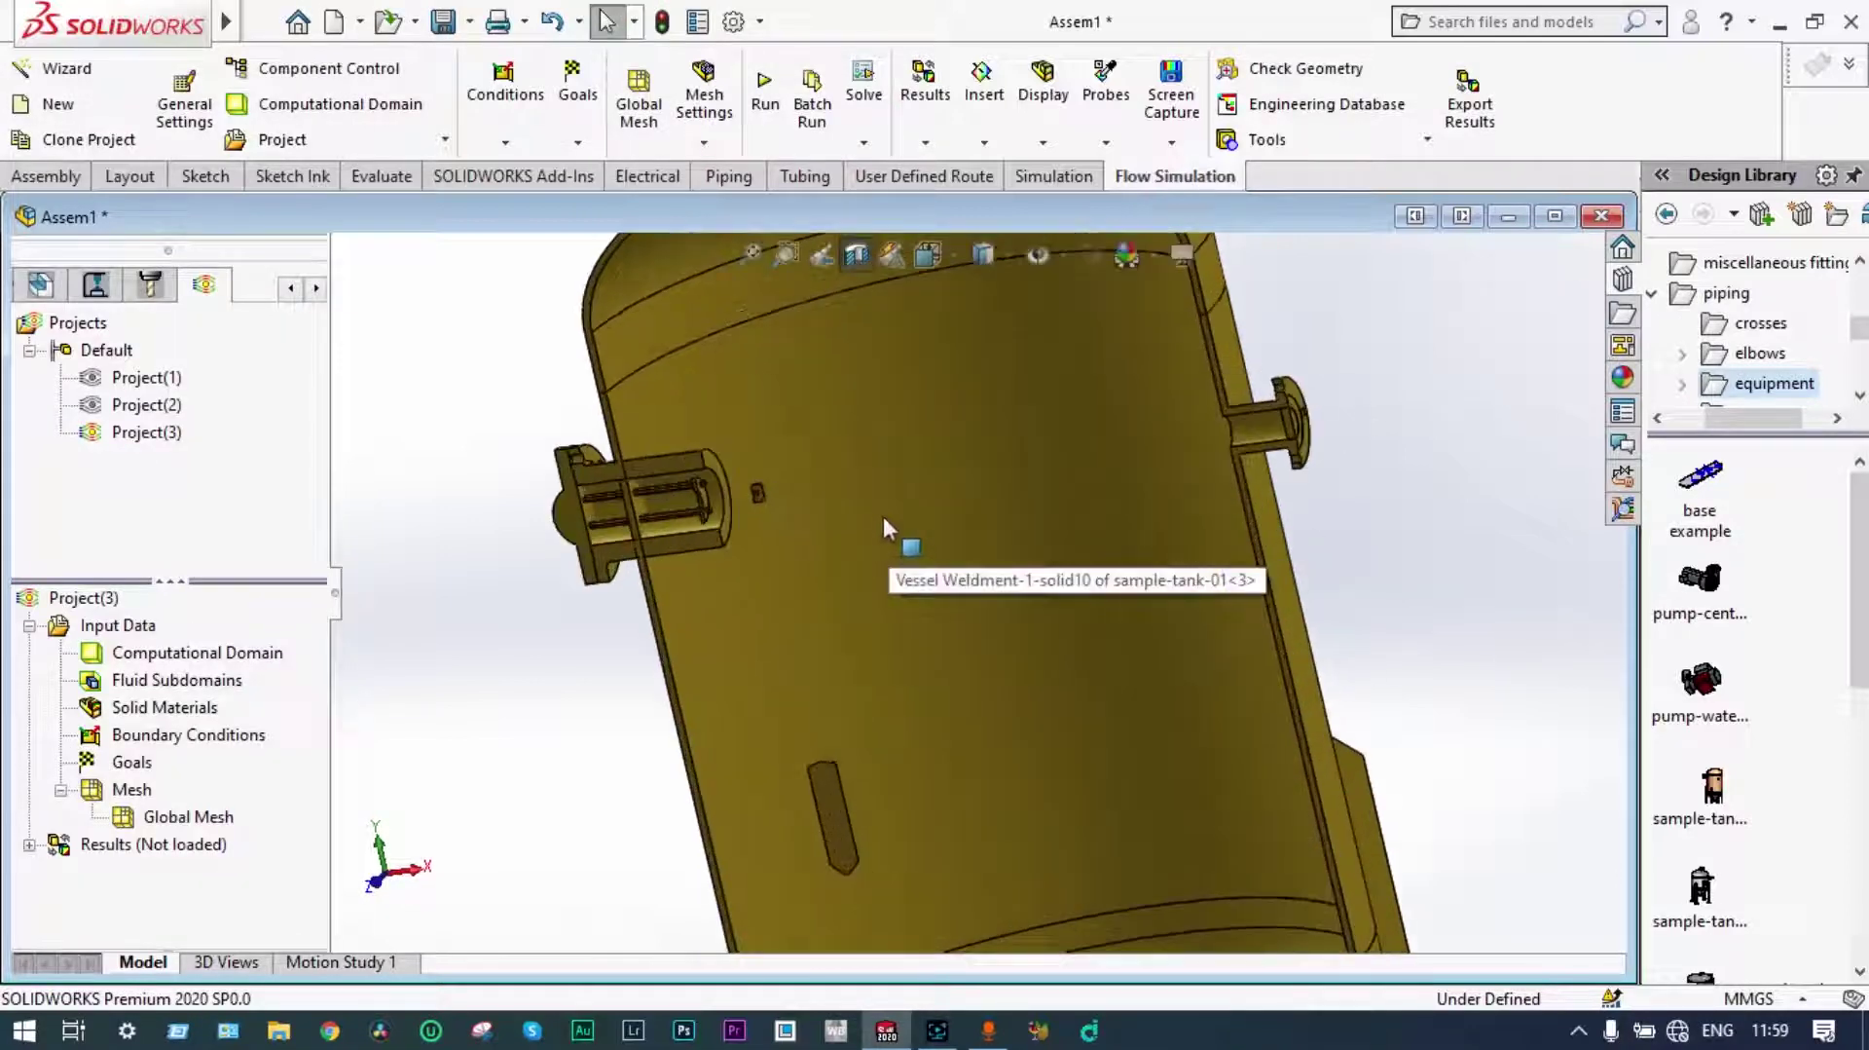
pyautogui.moveTo(1369, 421); pyautogui.dragTo(1465, 440, button='middle')
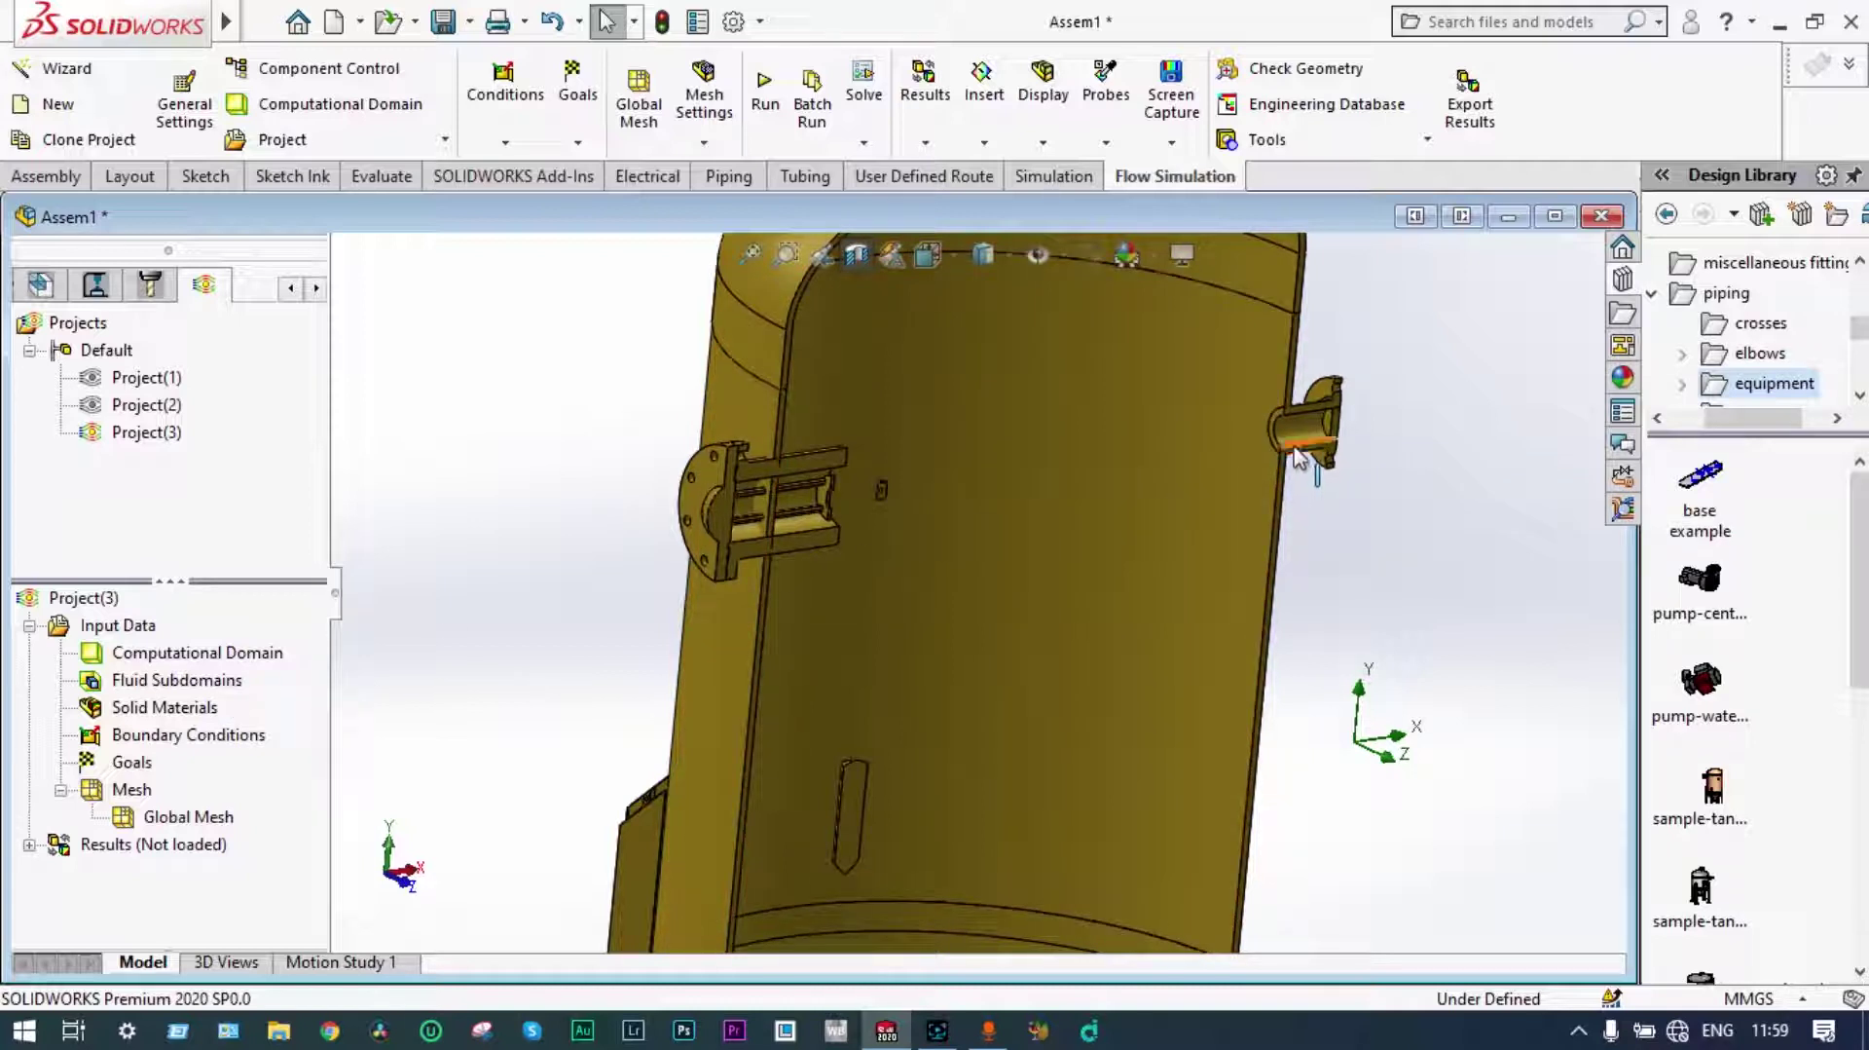
# Create a new boundary condition of type Inlet Mass Flow with a uniform mass flow rate of 5 kg/s.
pyautogui.rightClick(115, 740)
pyautogui.click(191, 757)
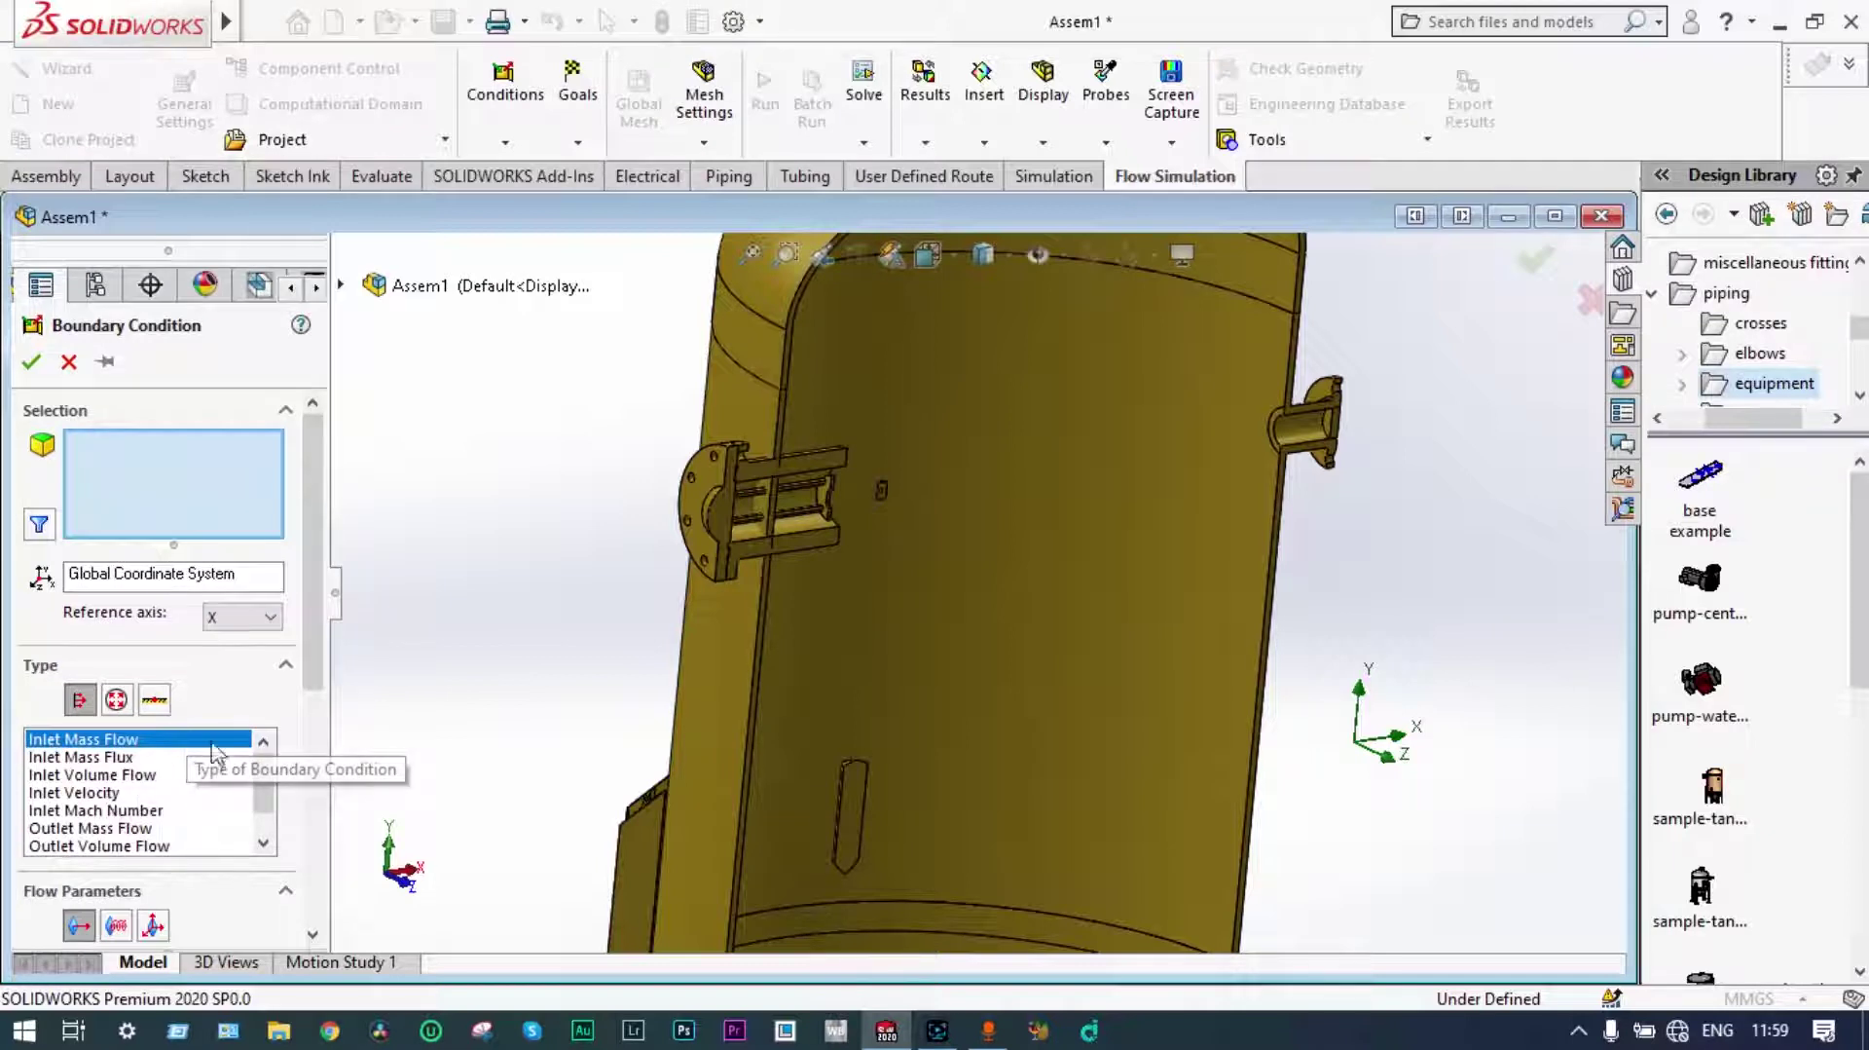
pyautogui.moveTo(306, 688); pyautogui.dragTo(308, 825)
pyautogui.moveTo(143, 801); pyautogui.dragTo(125, 769)
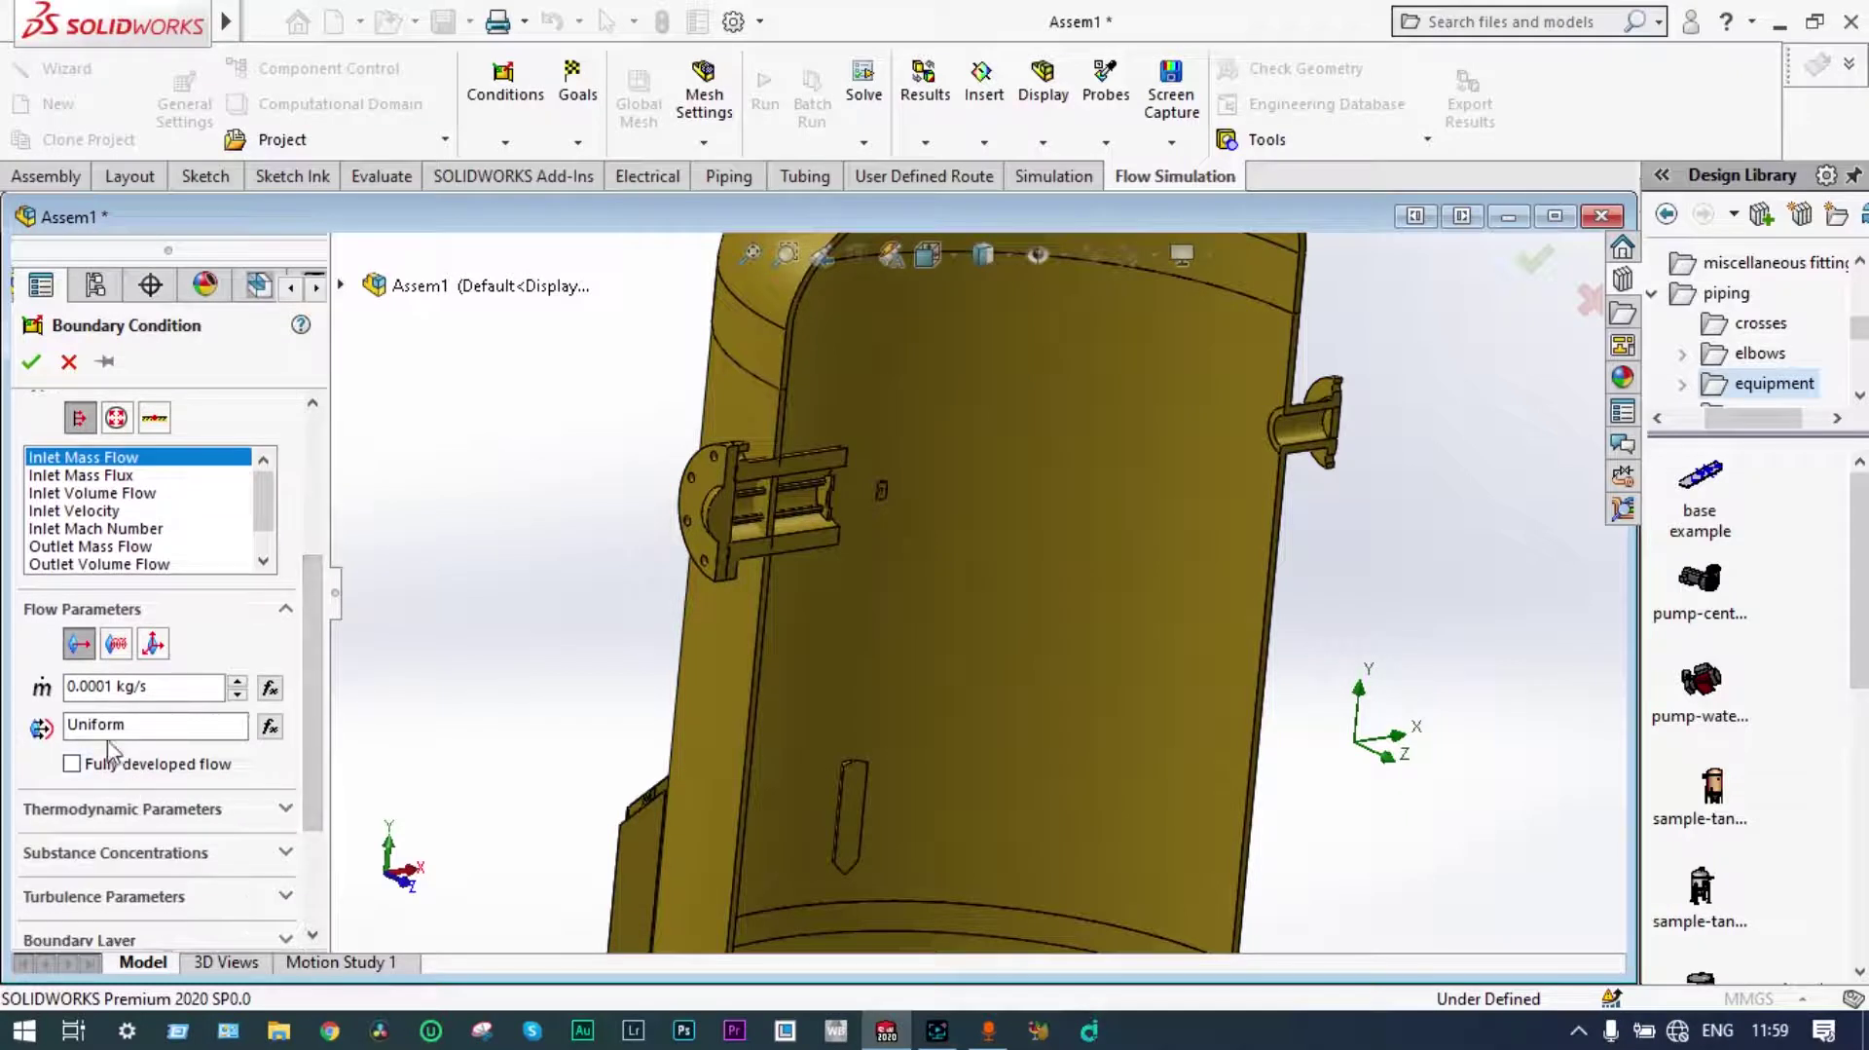
pyautogui.click(117, 683)
pyautogui.press('BackSpace')
pyautogui.press('BackSpace')
pyautogui.press('BackSpace')
pyautogui.press('BackSpace')
pyautogui.press('BackSpace')
pyautogui.press('BackSpace')
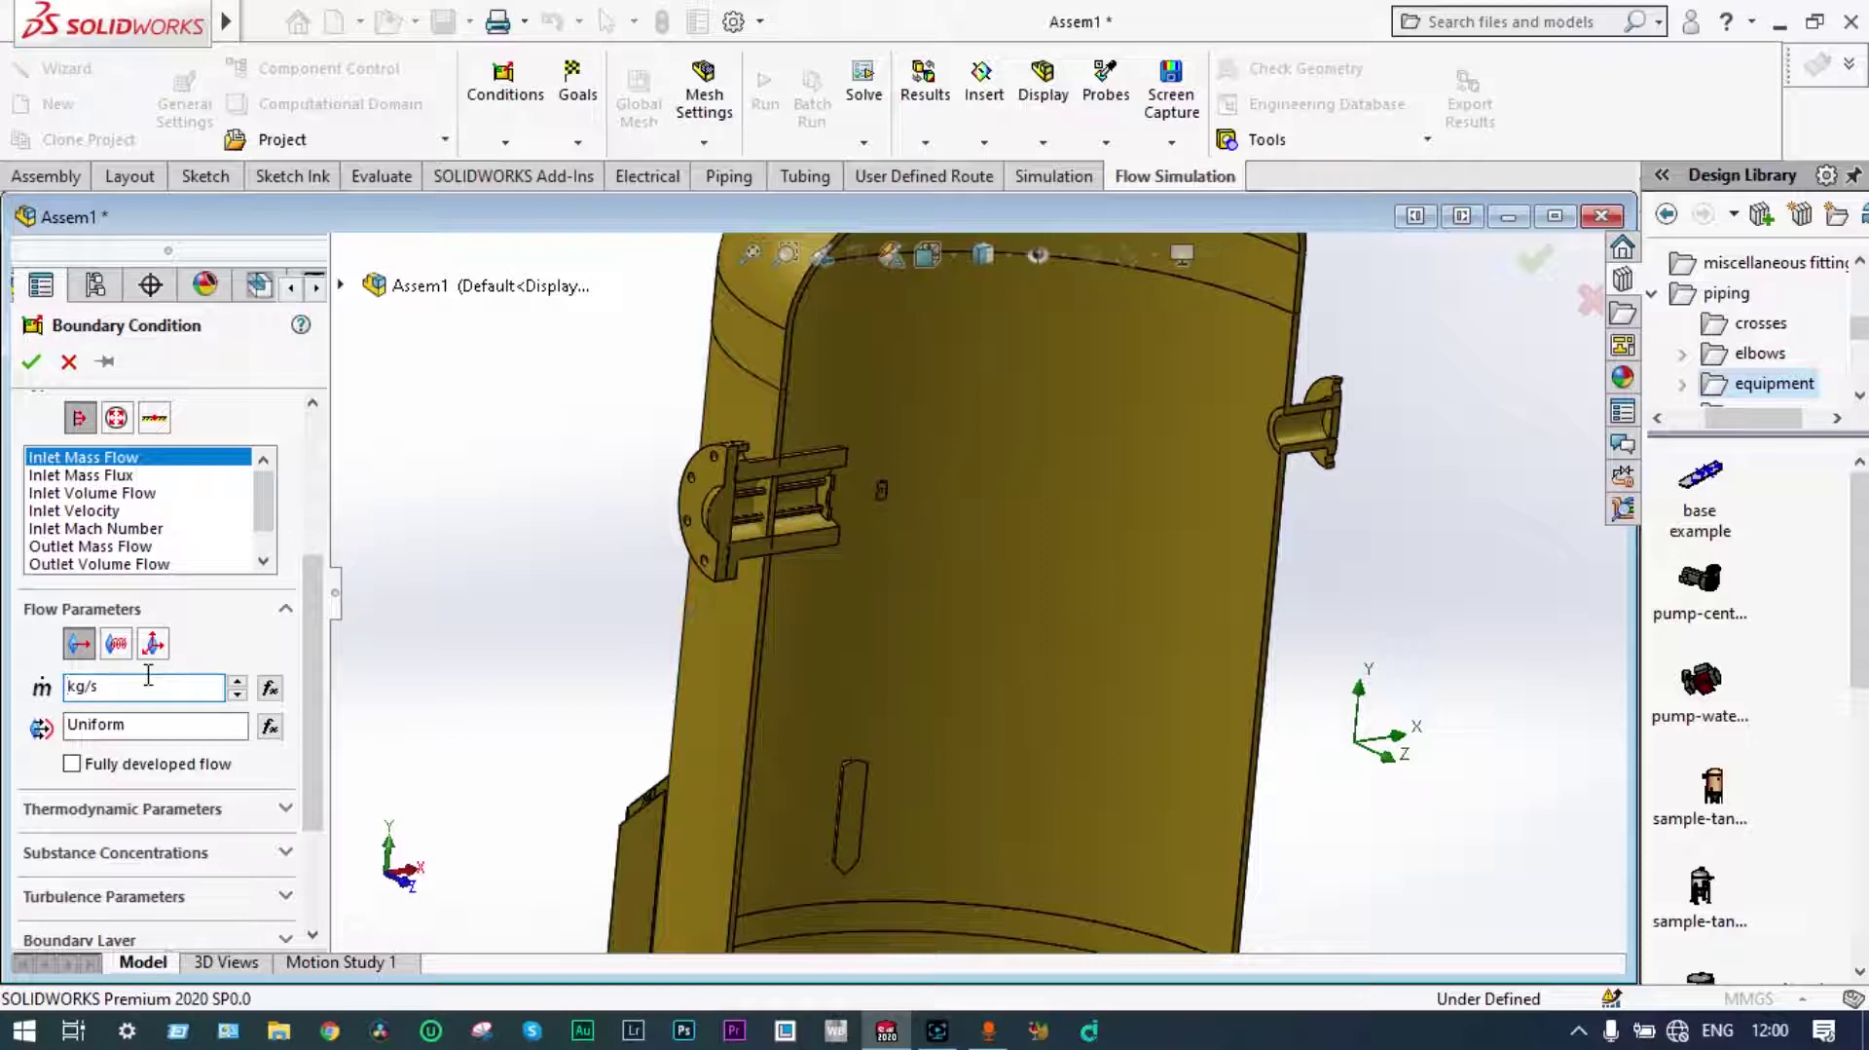
pyautogui.write('6.00')
# Set the inlet temperature to 40 °C with mass fractions of 1 for air and 0 for butane, and apply it to the small side nozzle's inner lid face.
pyautogui.moveTo(311, 803); pyautogui.dragTo(314, 862)
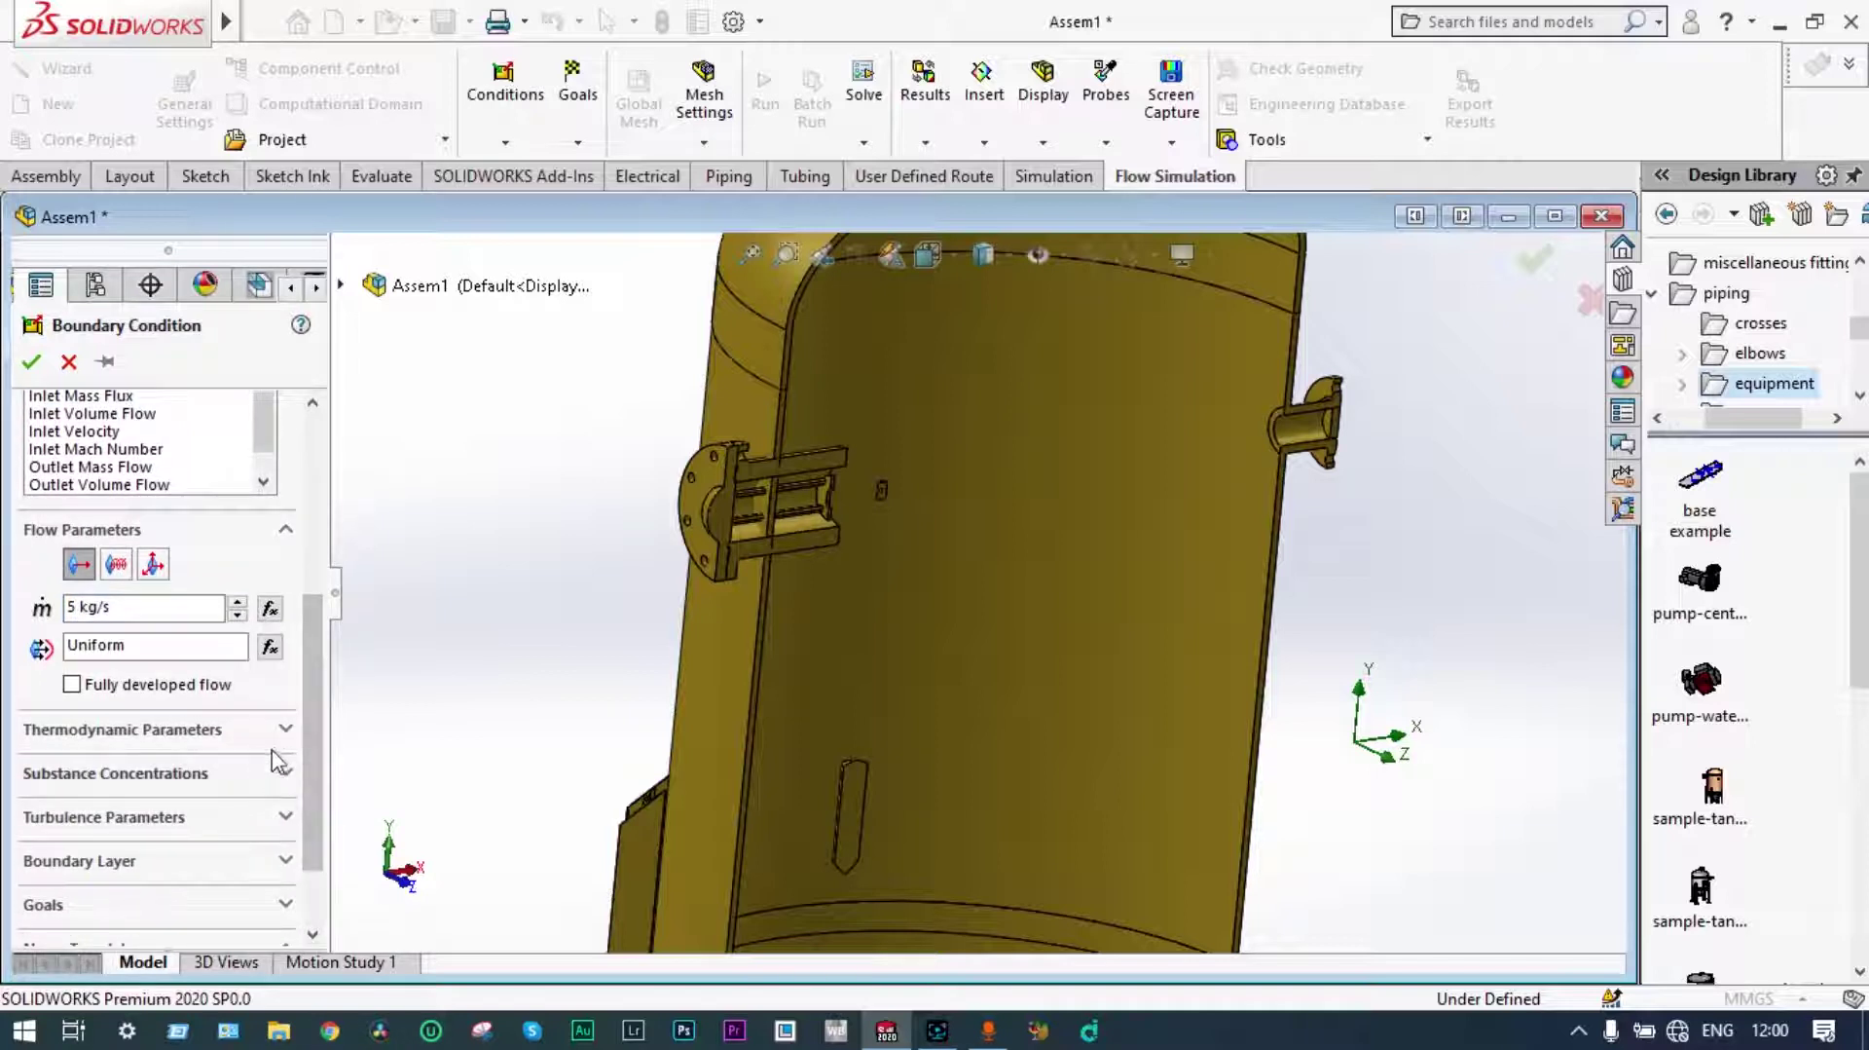
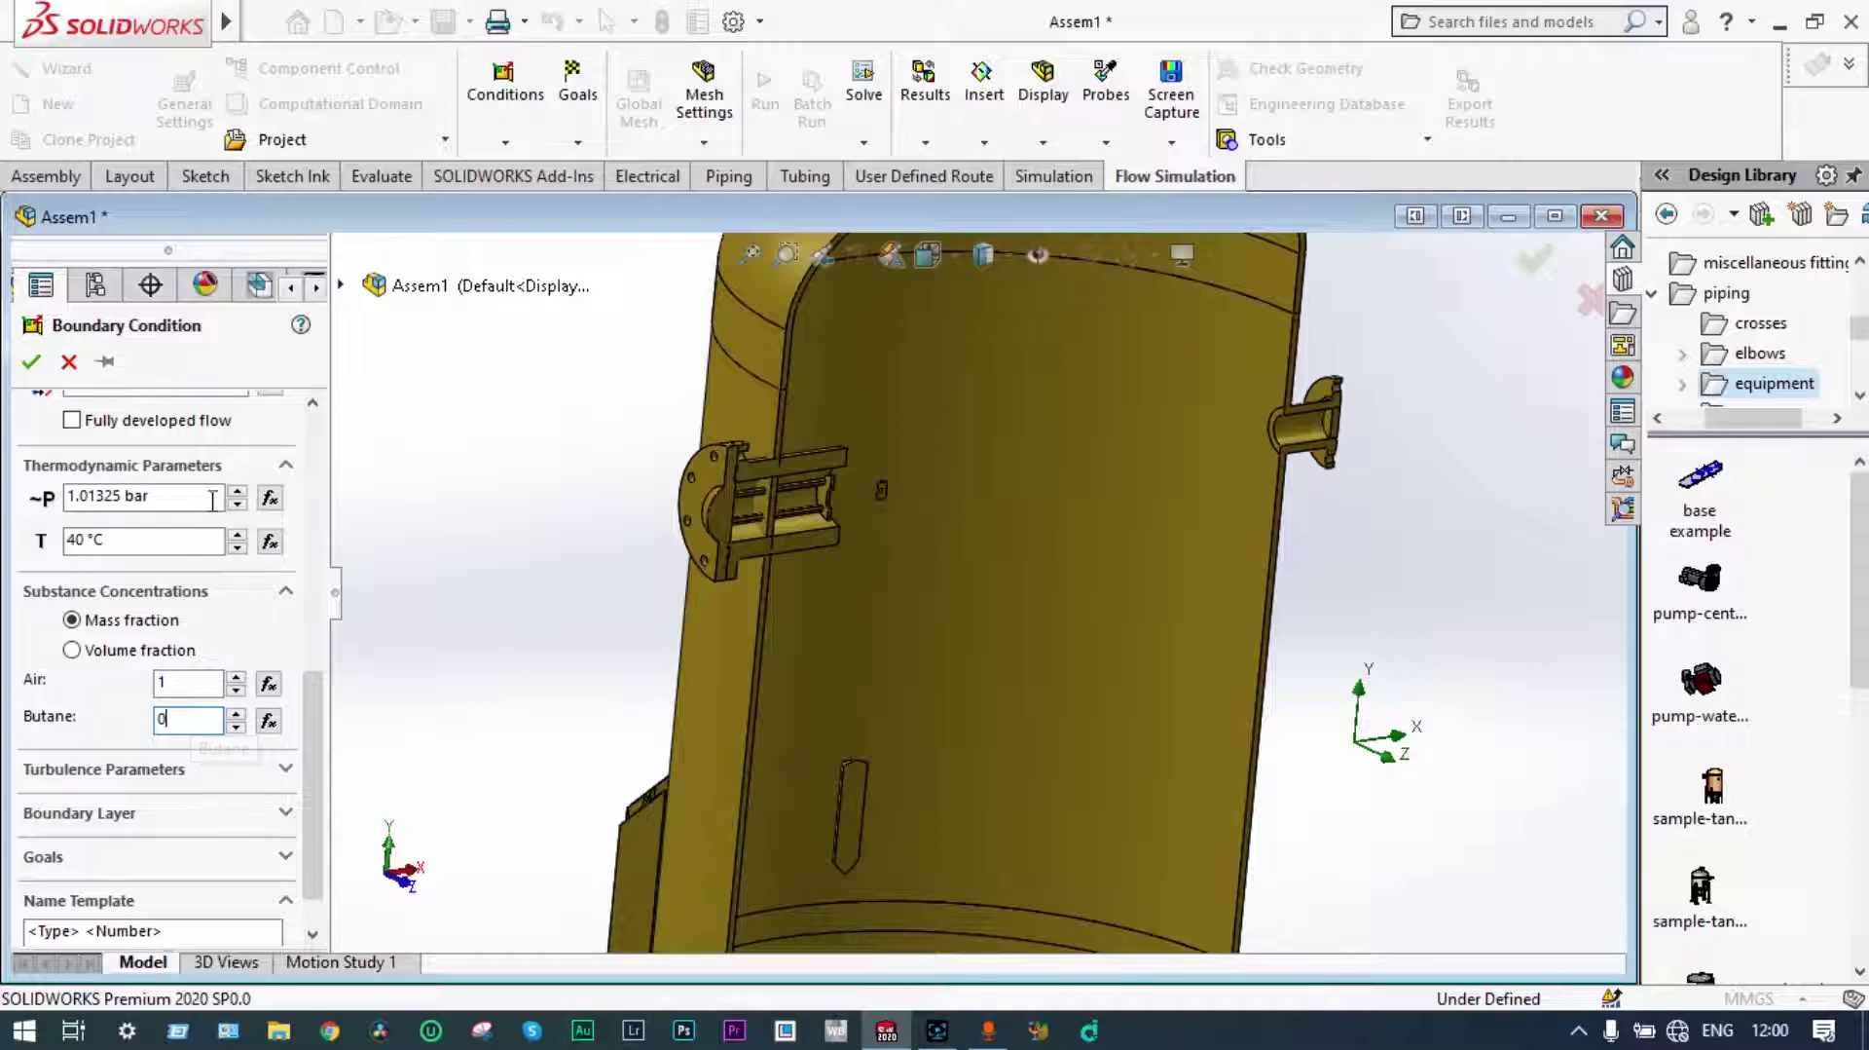
pyautogui.scroll(-3, 1356, 422)
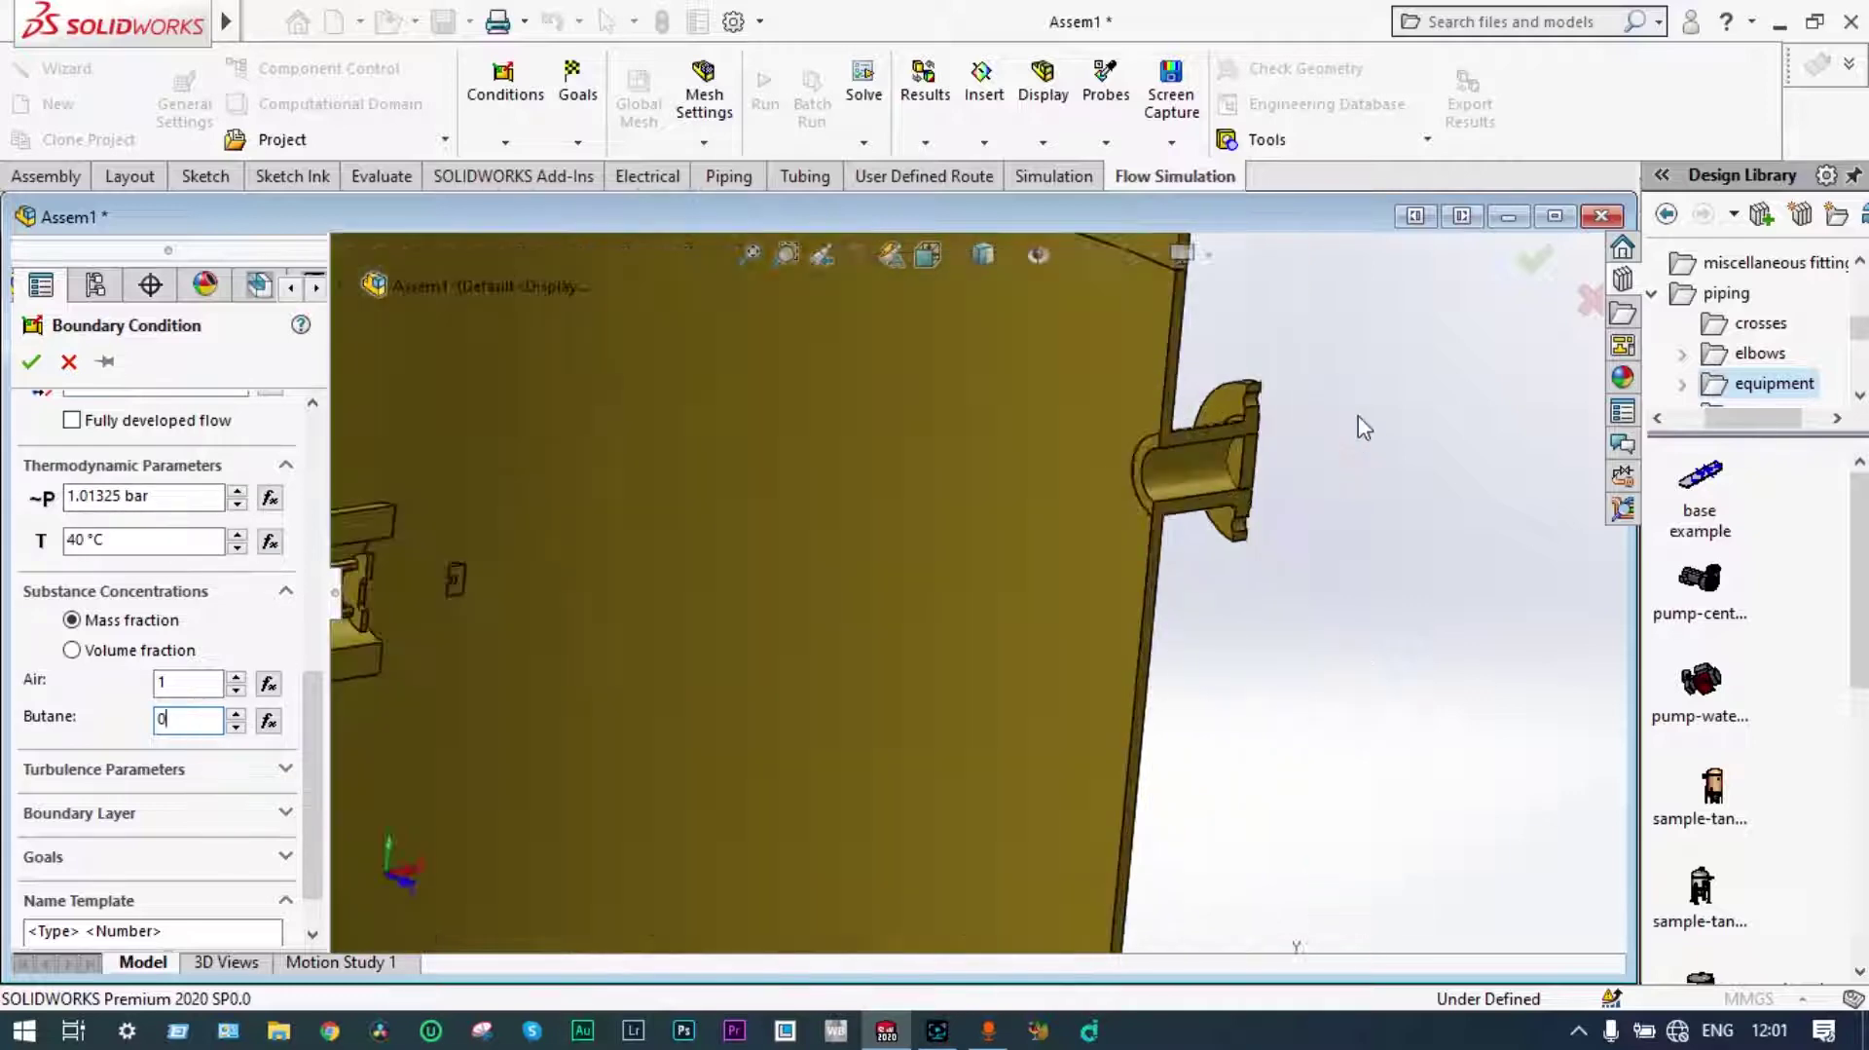
pyautogui.scroll(-2, 1344, 418)
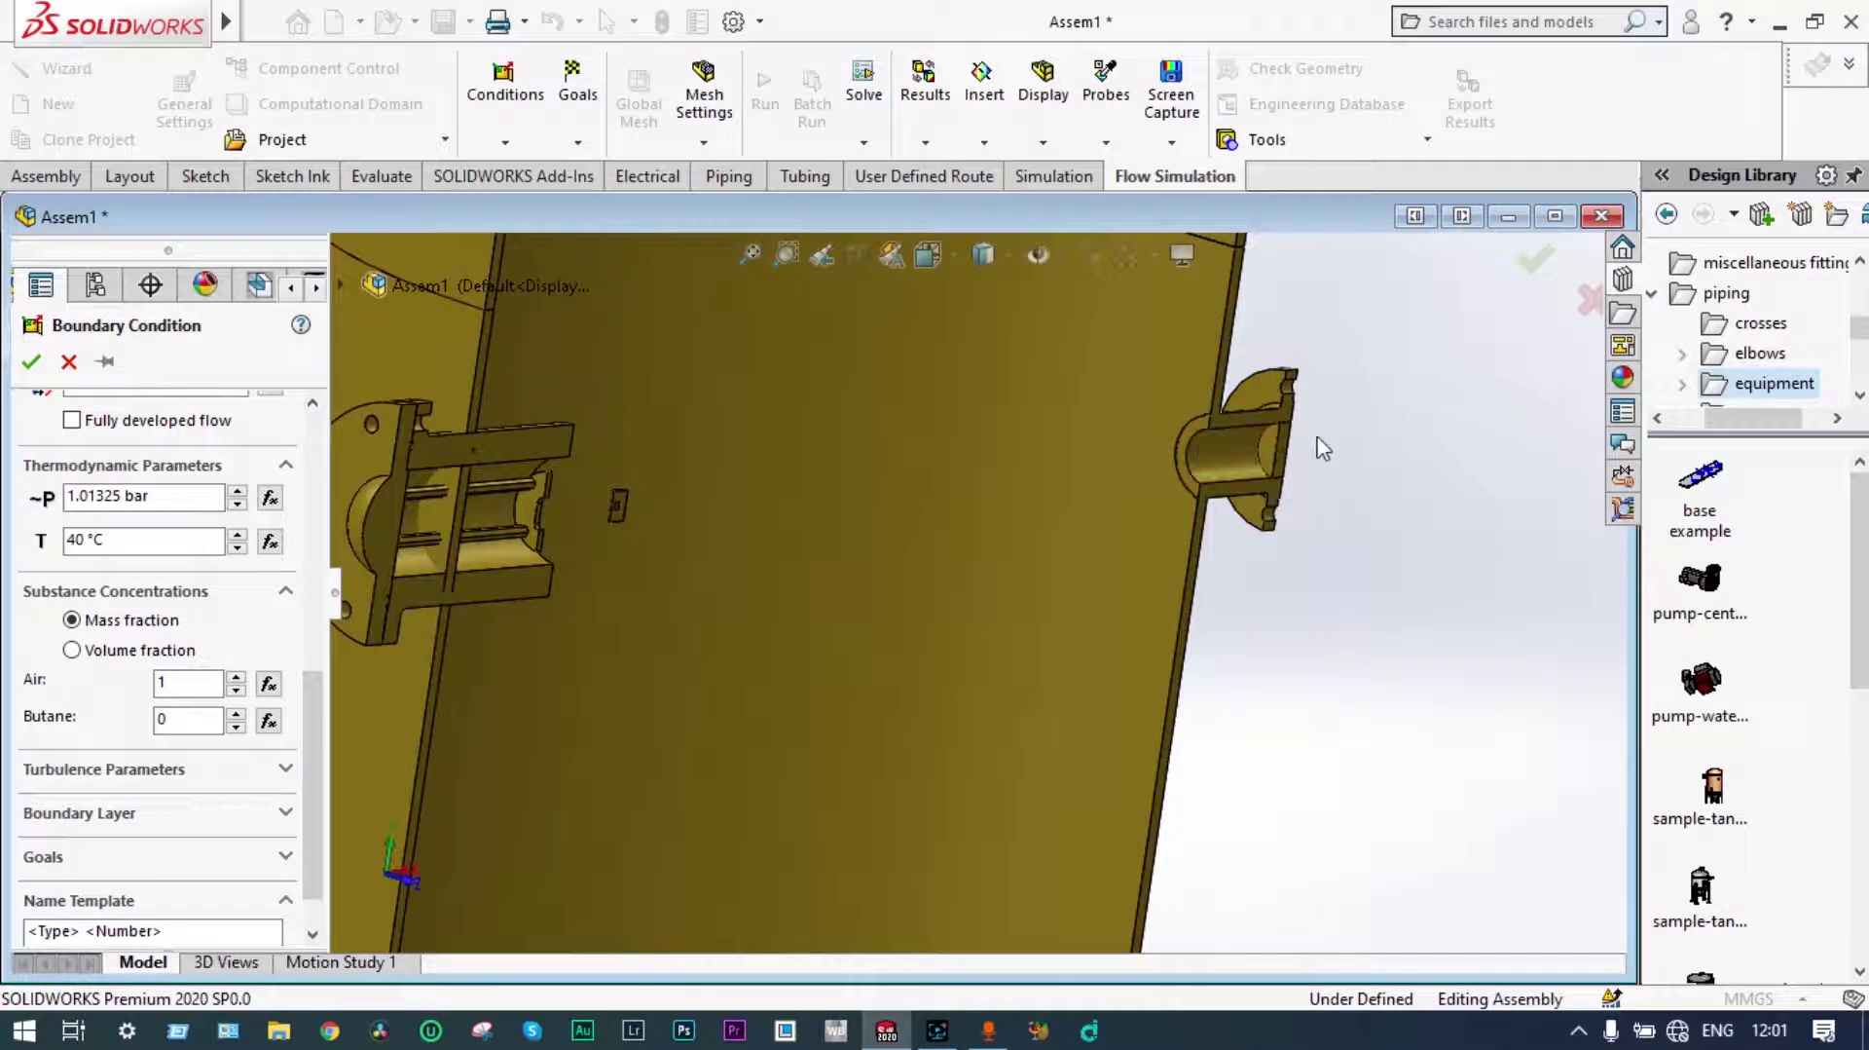
pyautogui.moveTo(1318, 446); pyautogui.dragTo(1351, 425, button='middle')
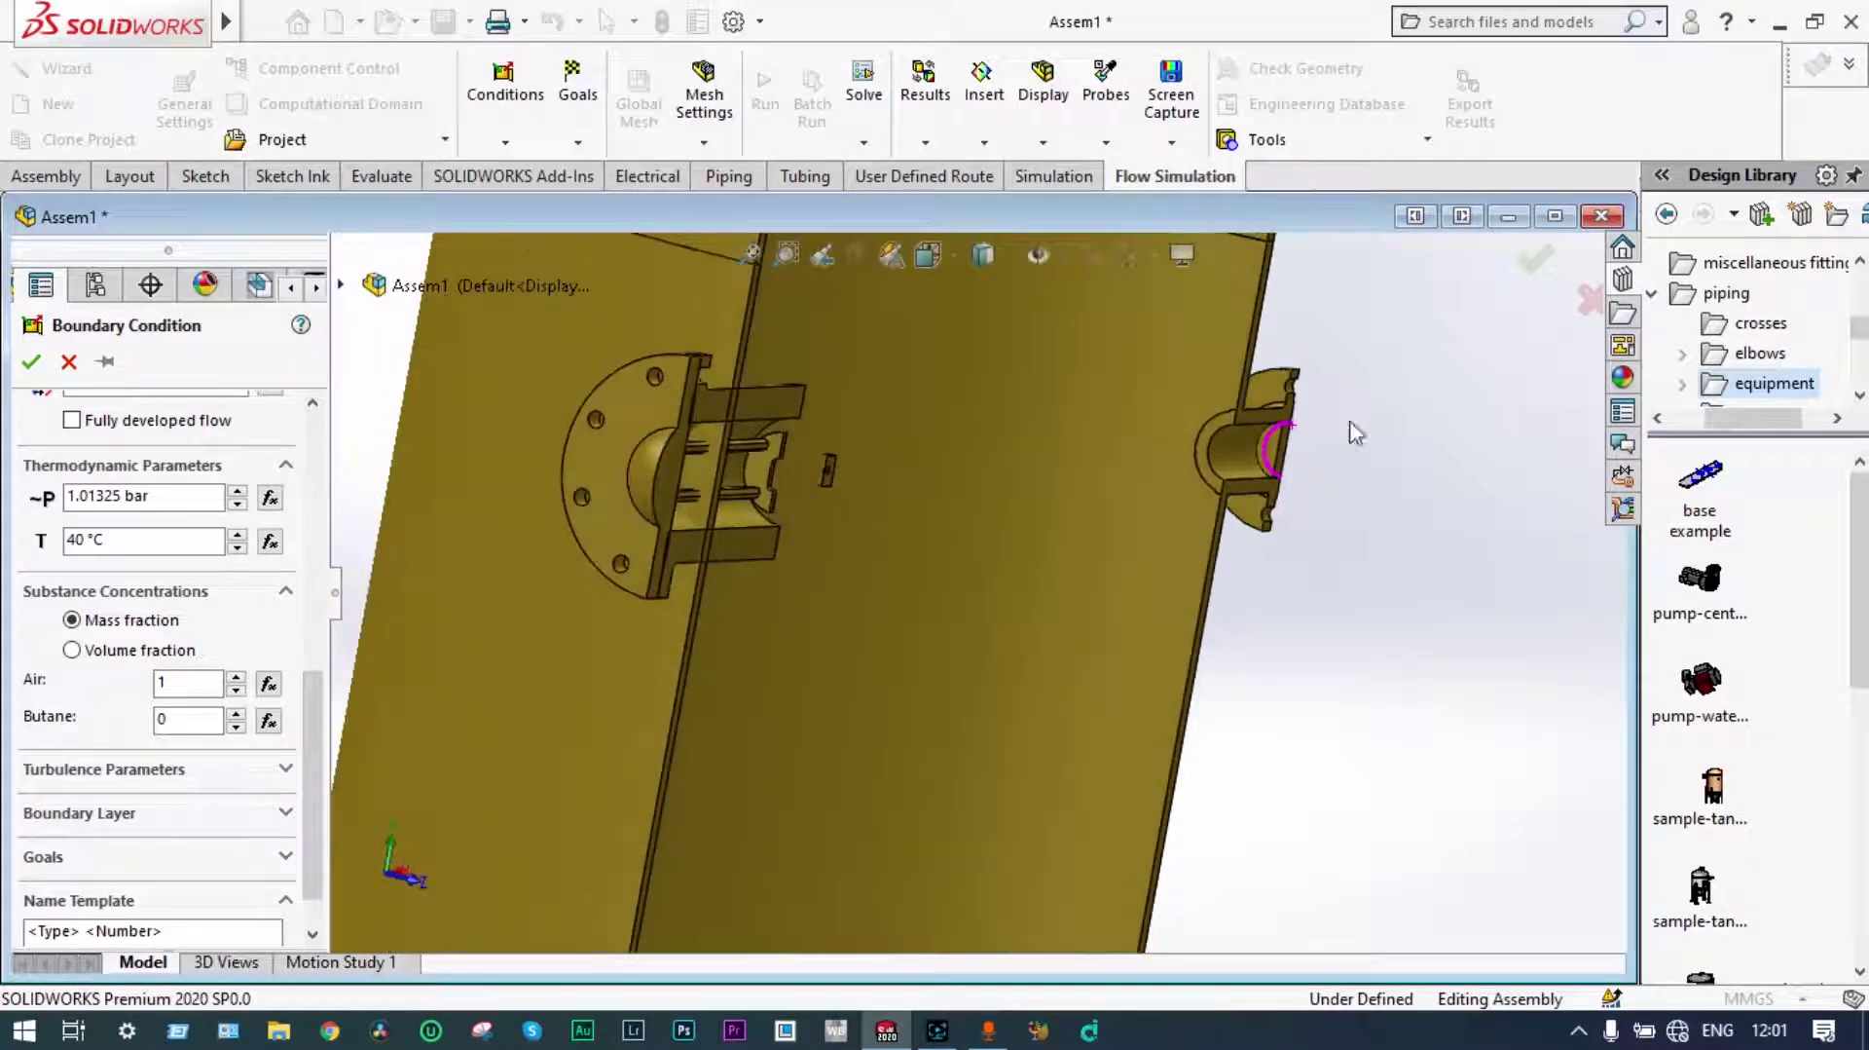
pyautogui.click(1270, 455)
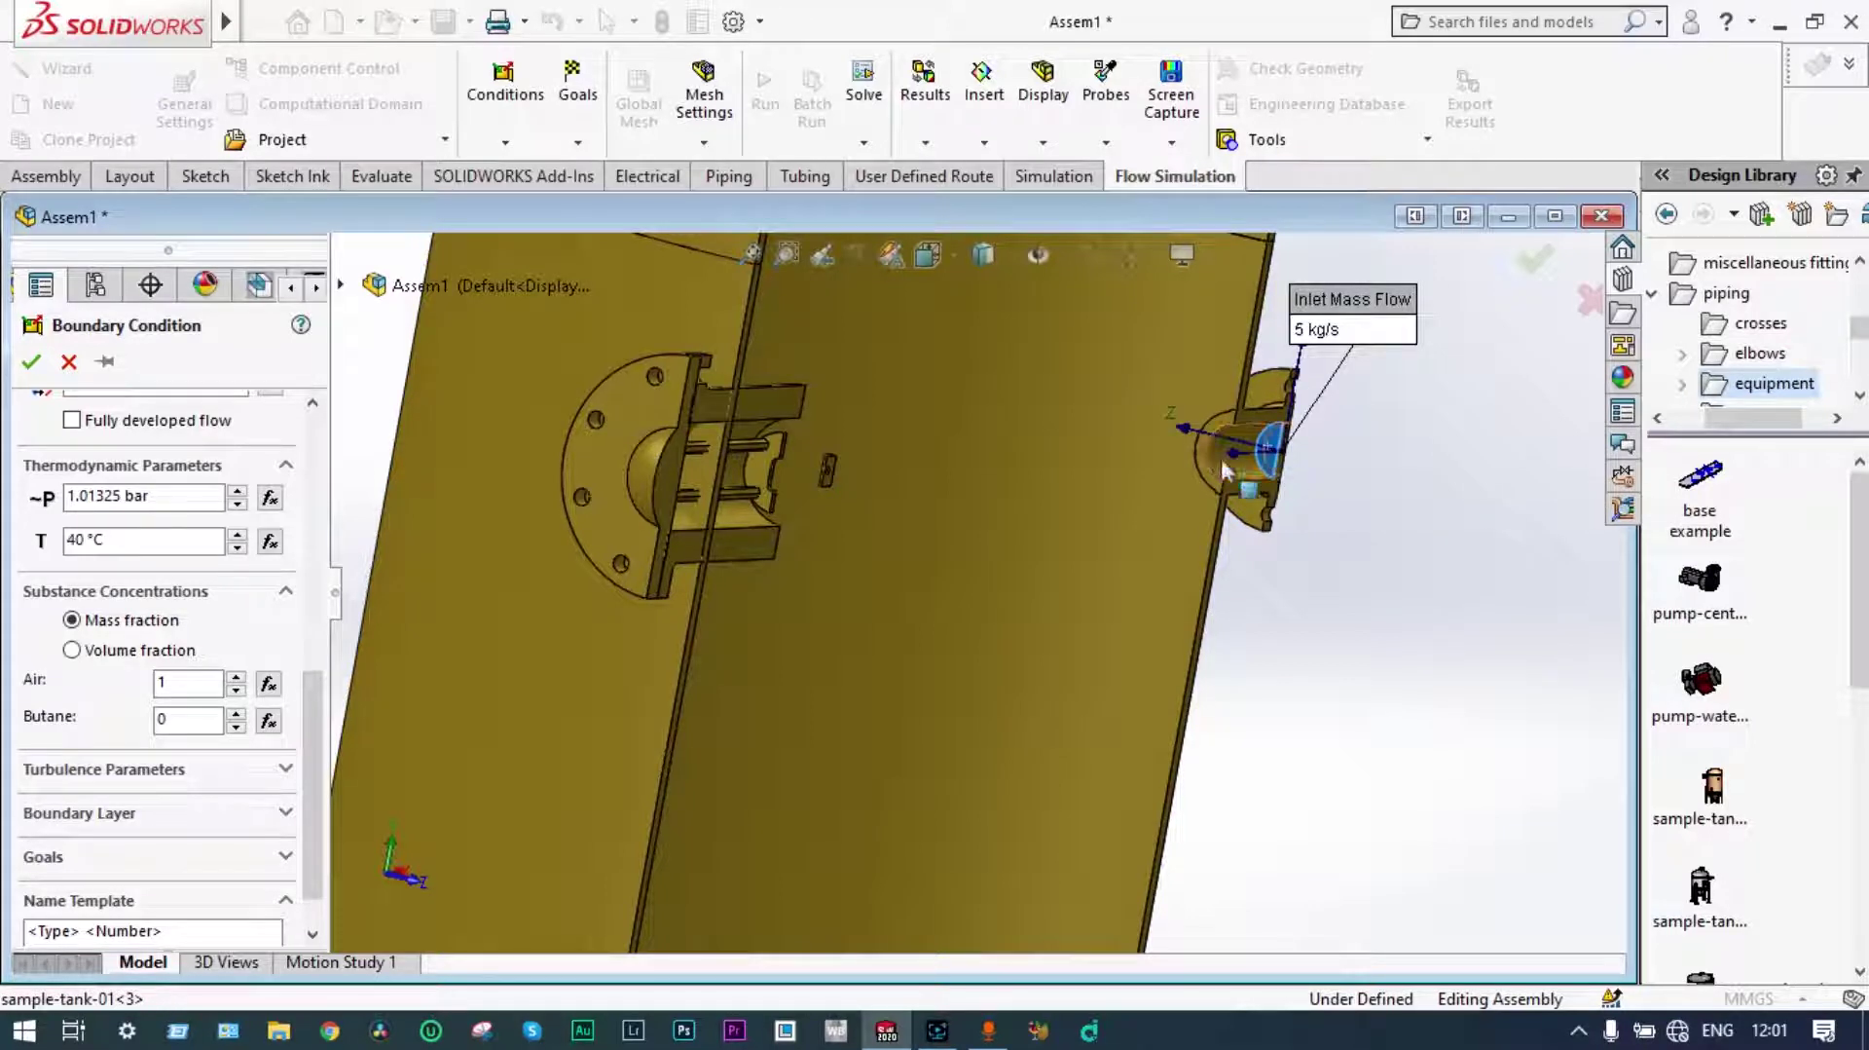
pyautogui.click(33, 363)
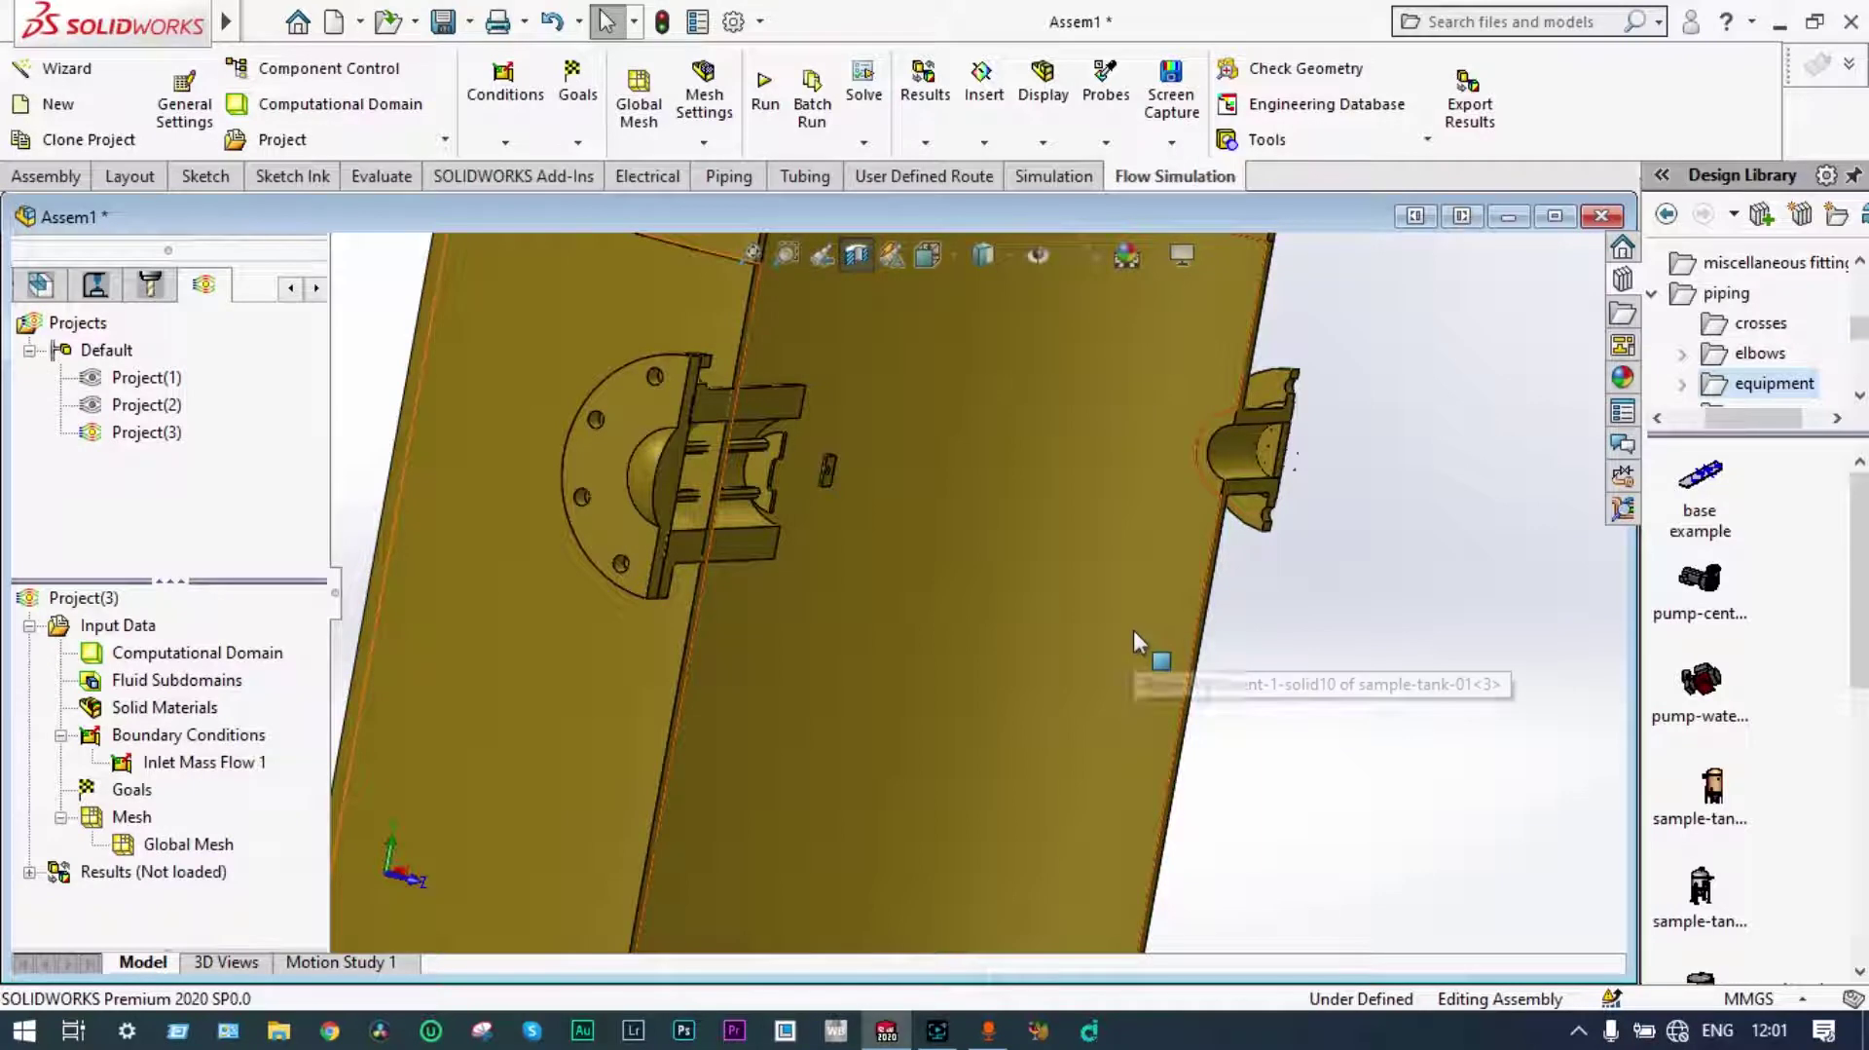
# Add an Environment Pressure opening of 1.01325 bar on the inner lid face of the tank's bottom outlet, and turn off the section view.
pyautogui.scroll(5, 1133, 629)
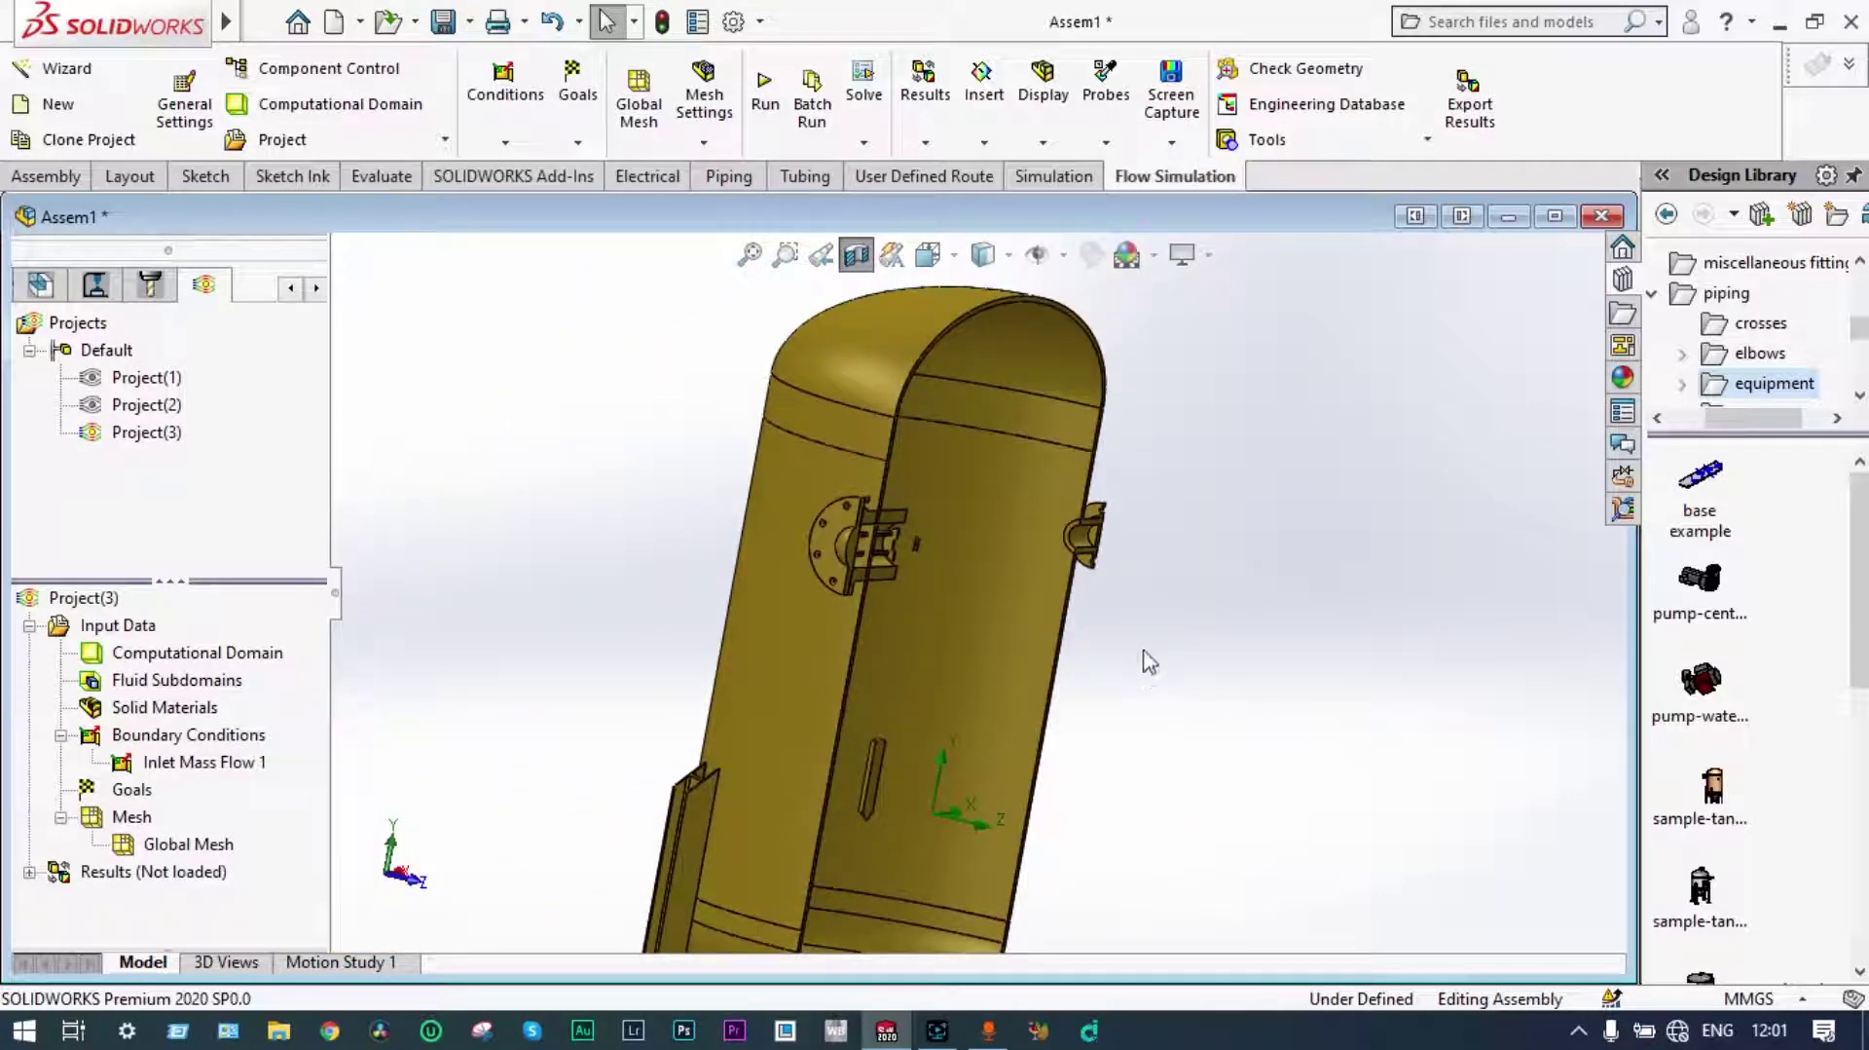
pyautogui.rightClick(194, 742)
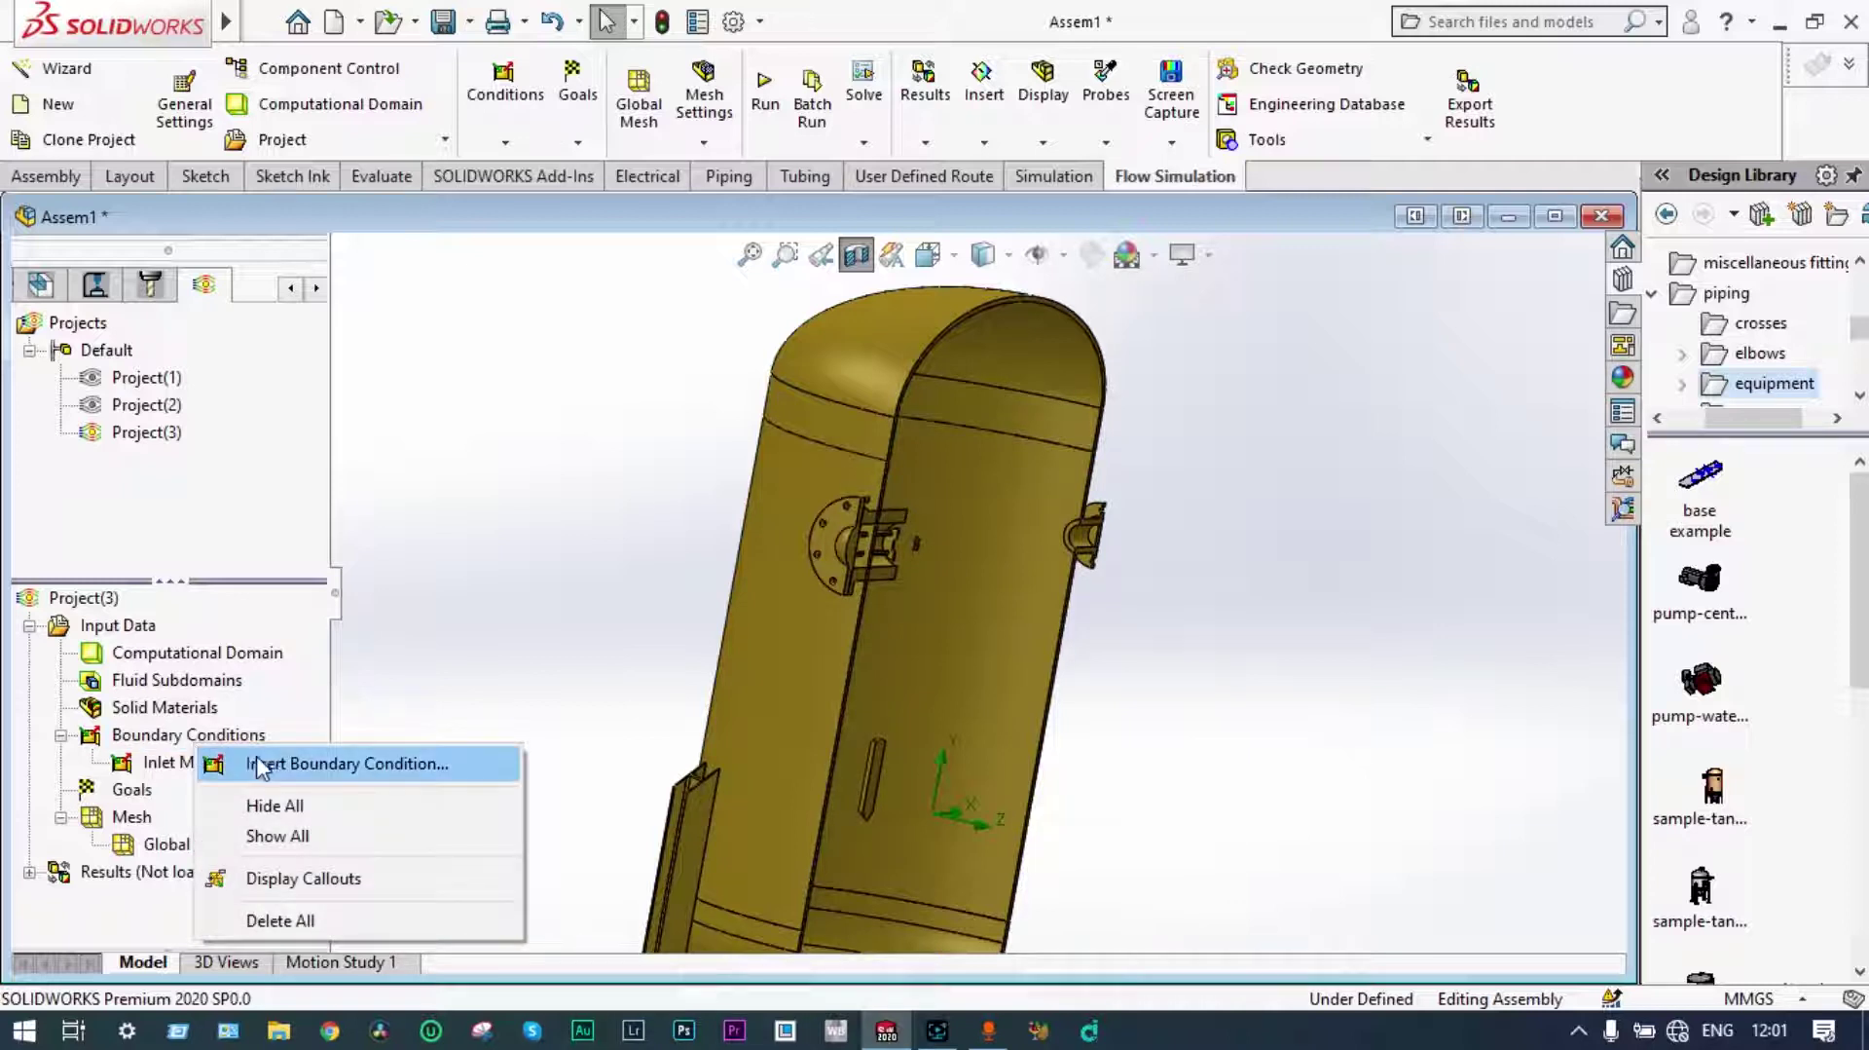
pyautogui.click(278, 761)
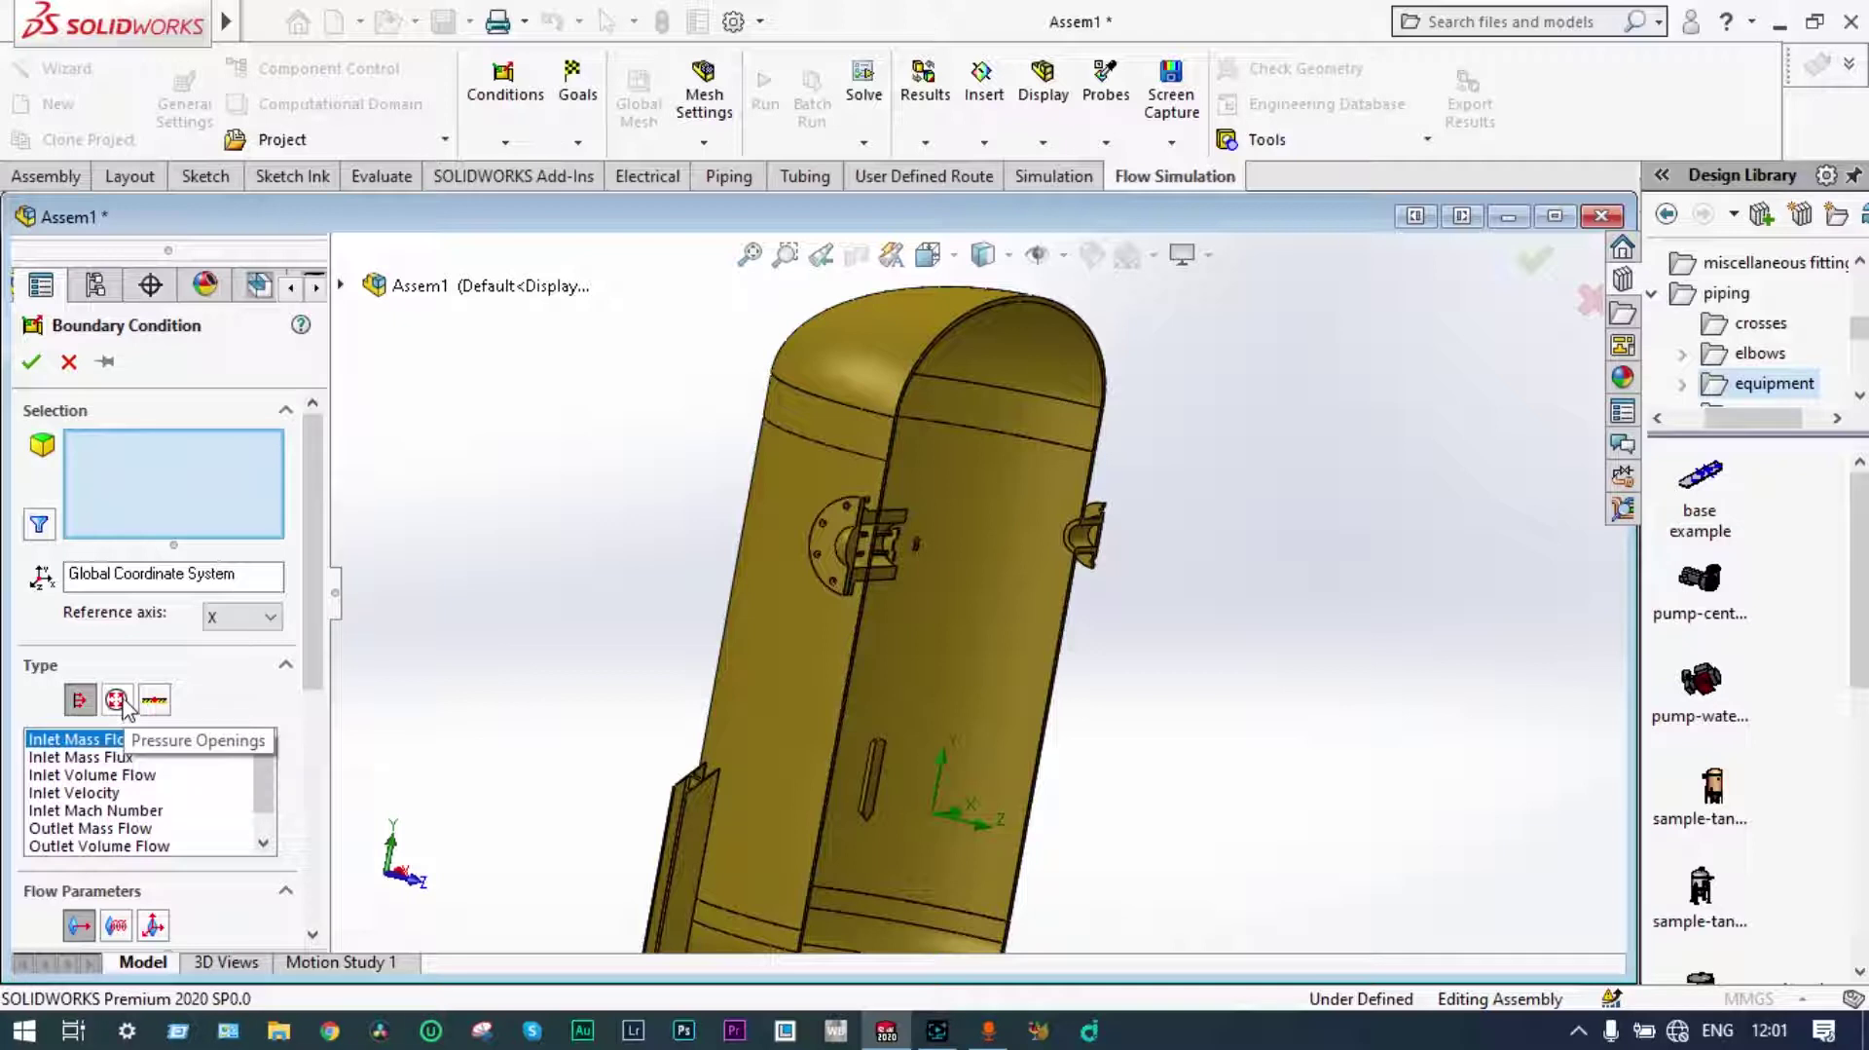
pyautogui.click(116, 700)
pyautogui.scroll(2, 1101, 755)
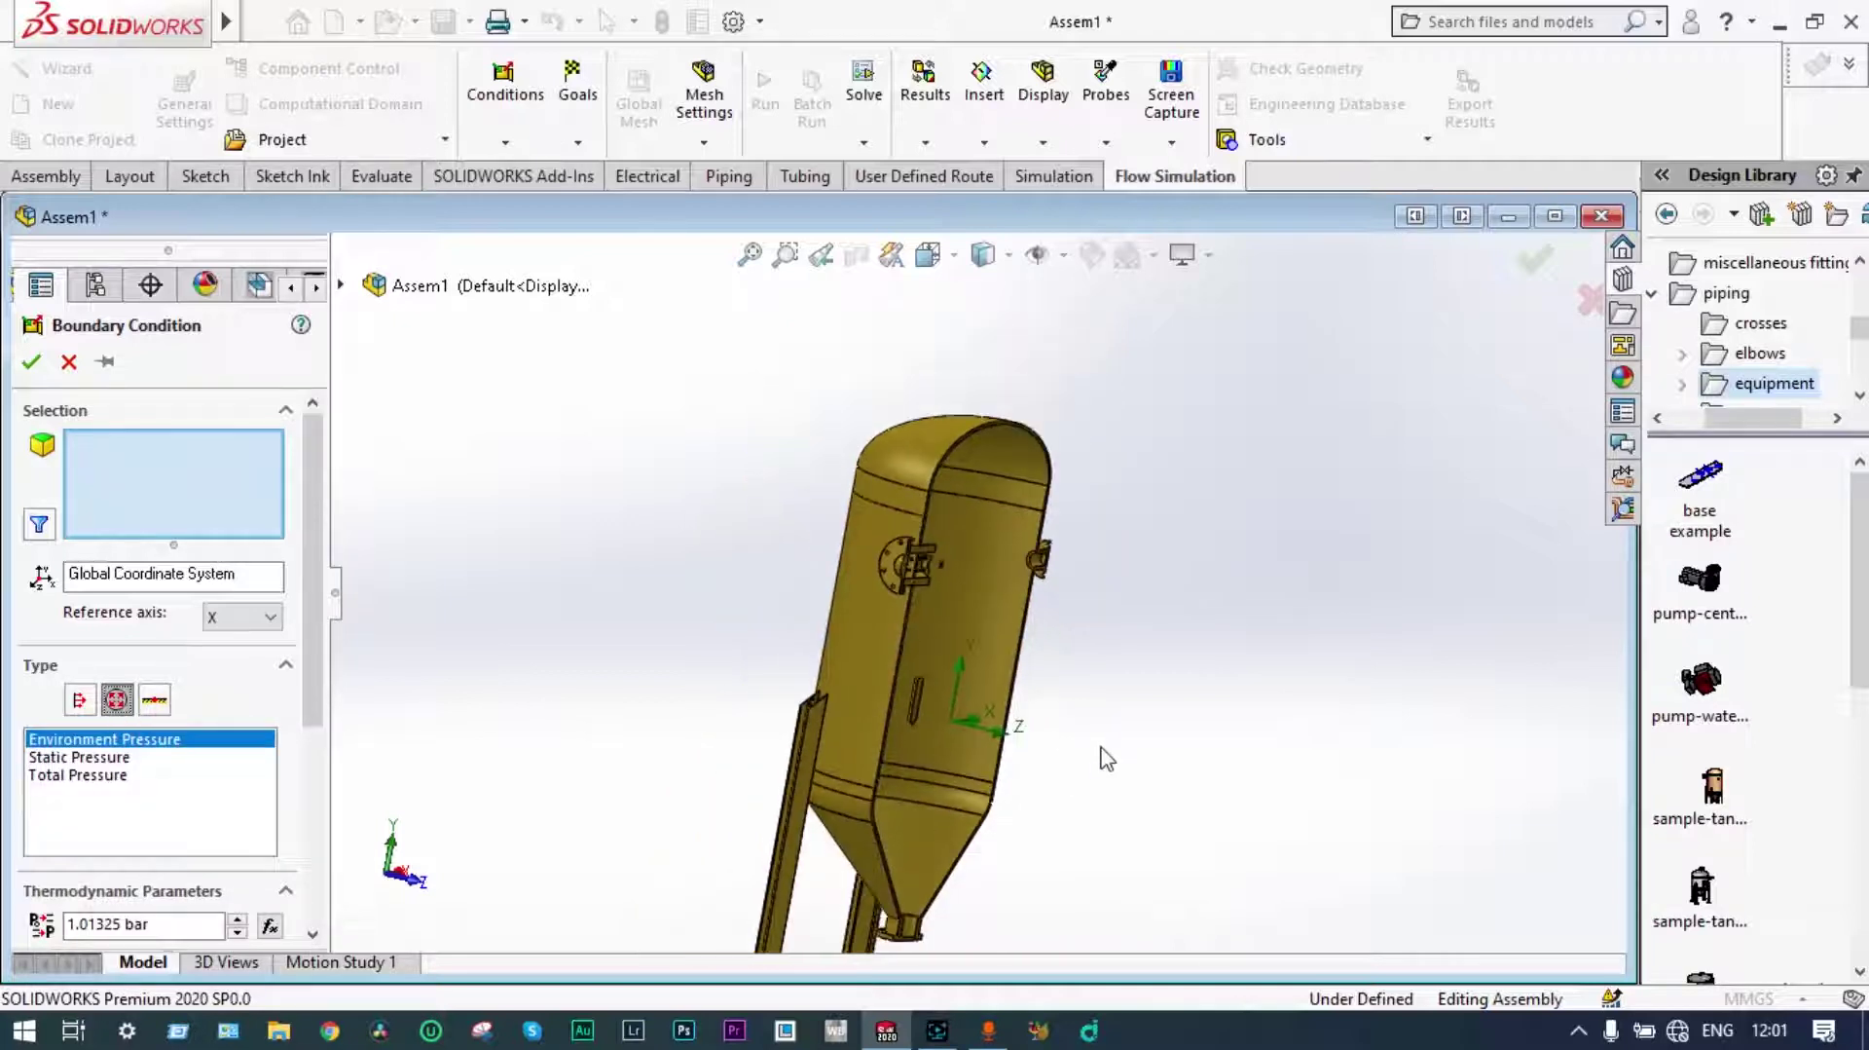
pyautogui.moveTo(1178, 949); pyautogui.dragTo(993, 816, button='middle')
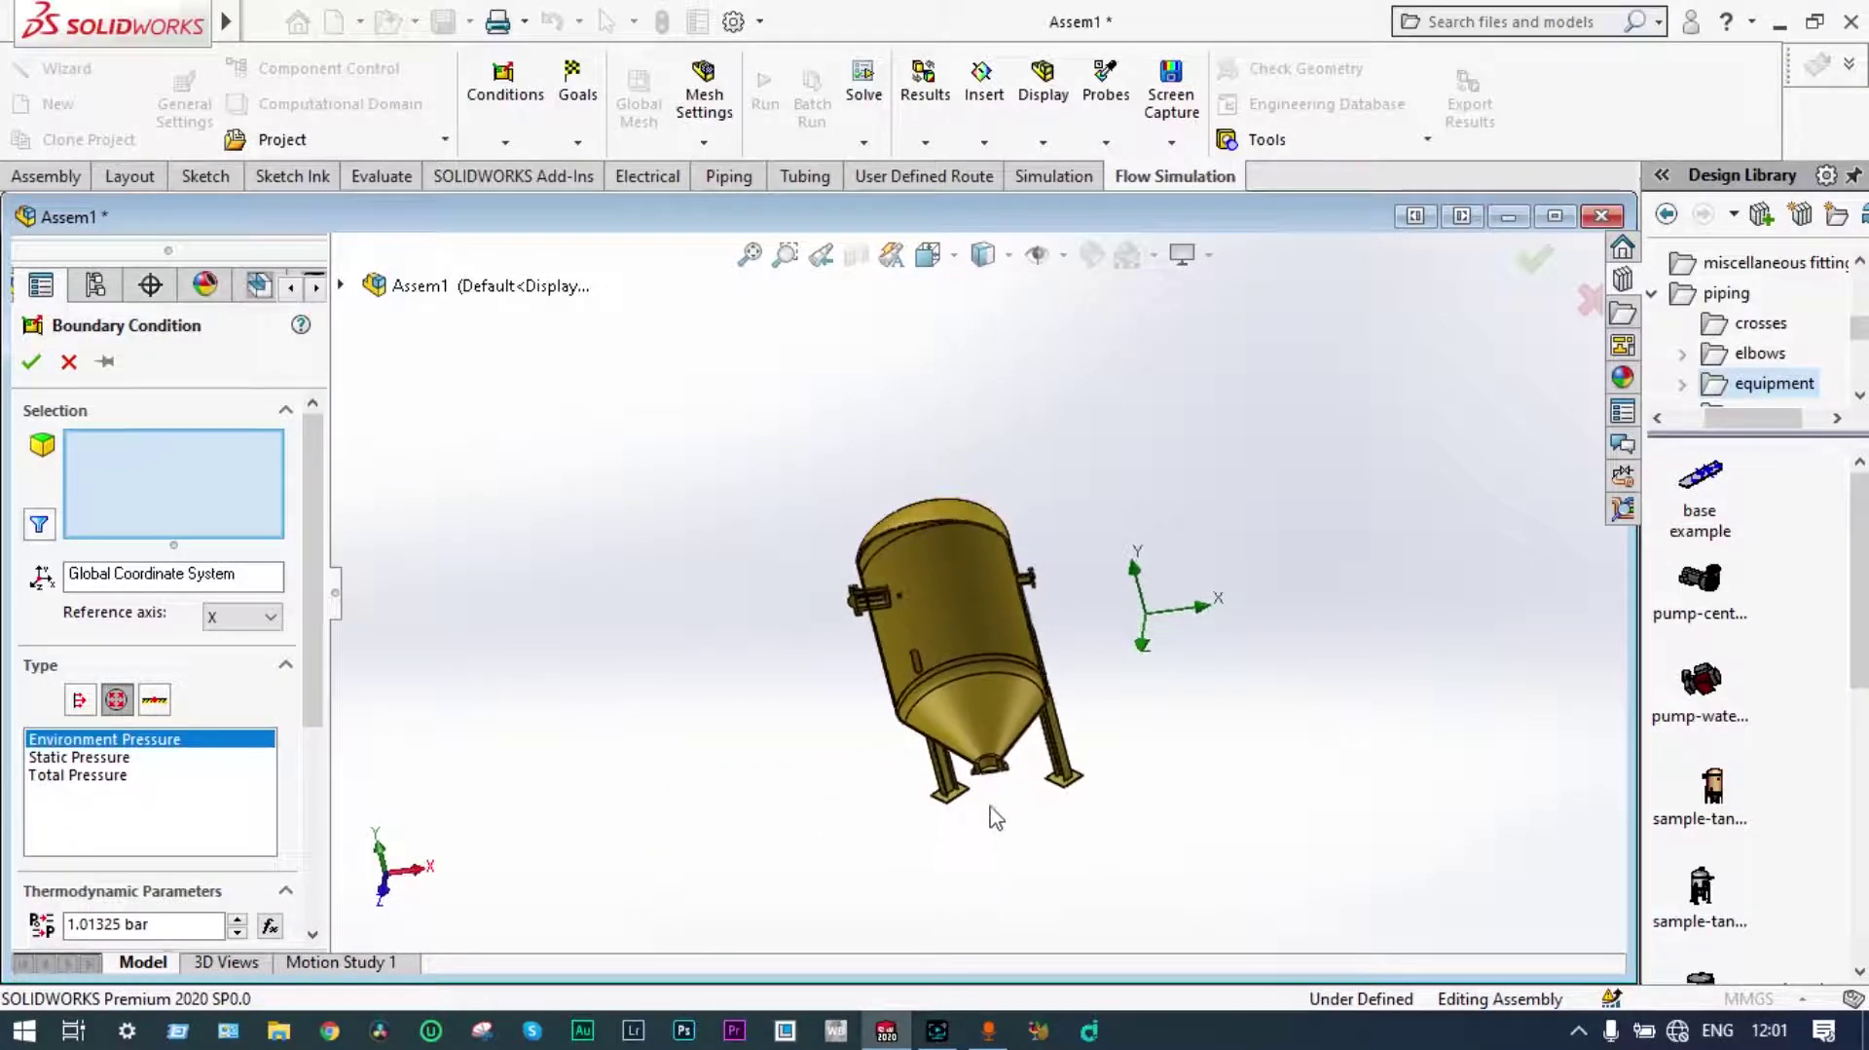
pyautogui.scroll(-5, 991, 713)
pyautogui.scroll(-4, 978, 654)
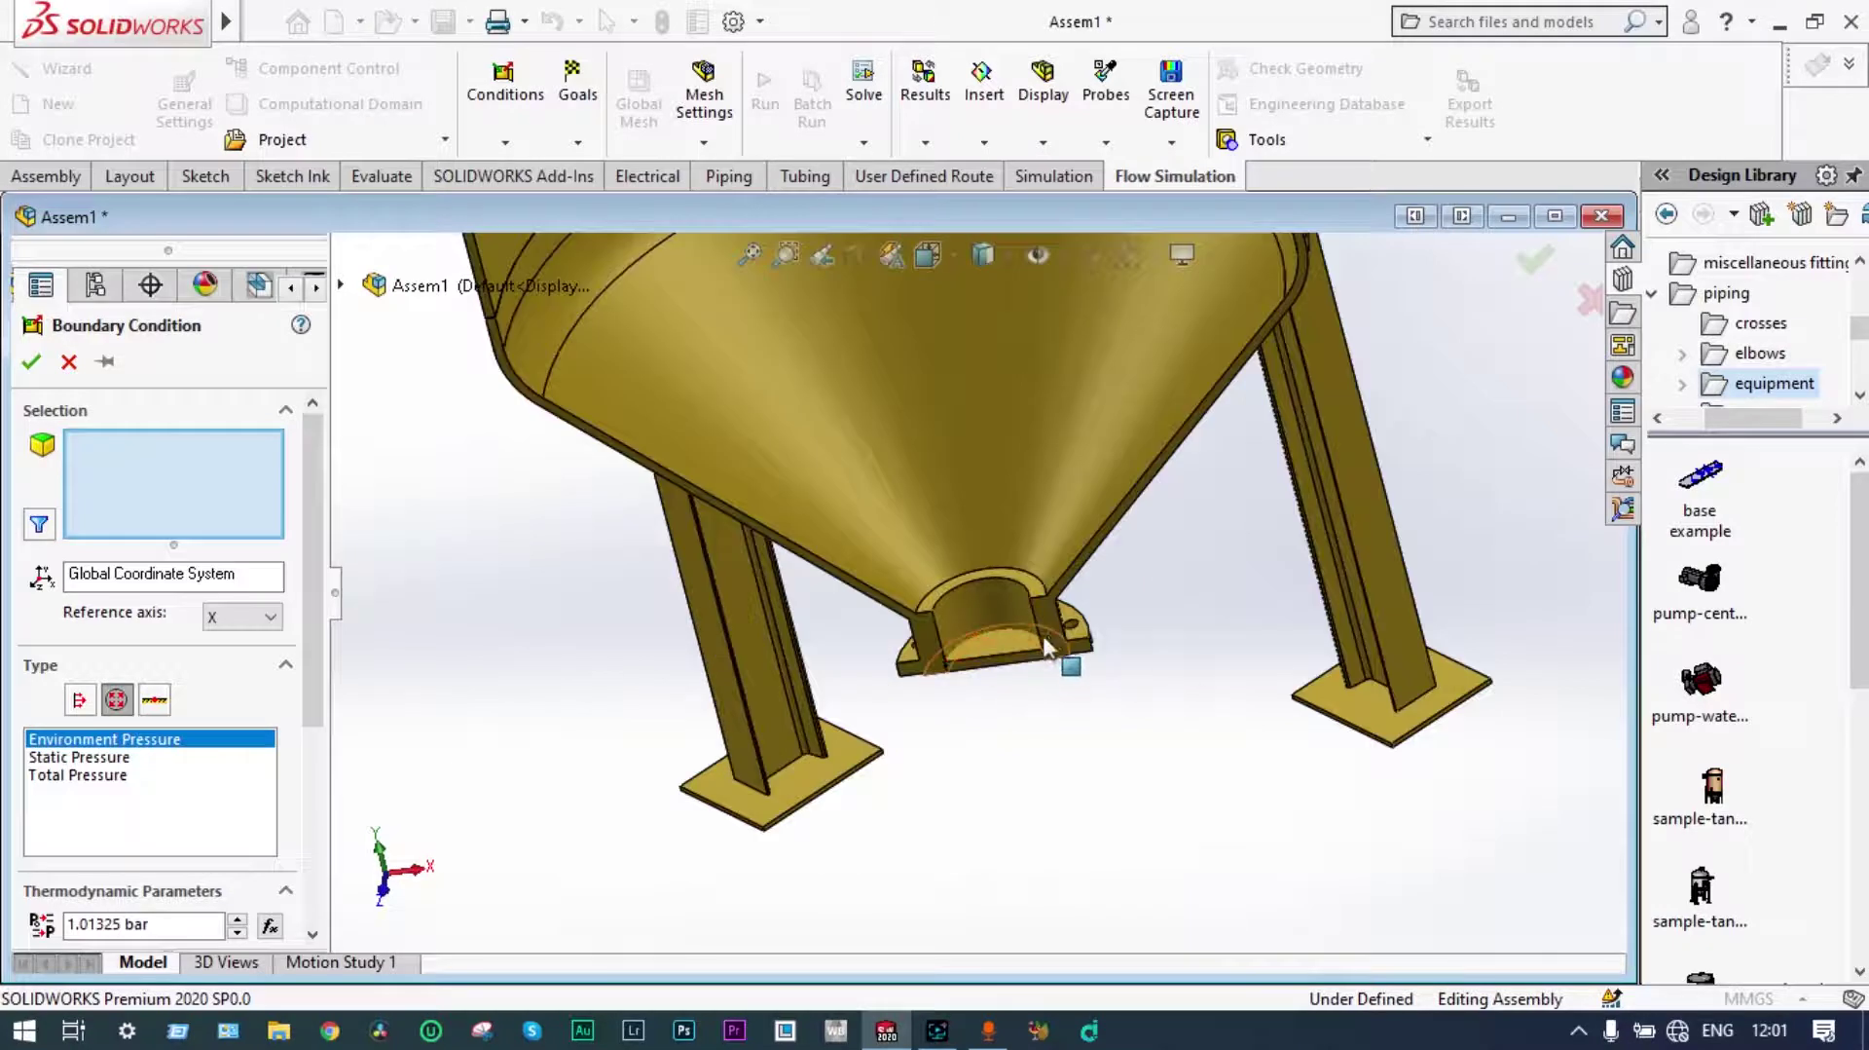
pyautogui.click(987, 653)
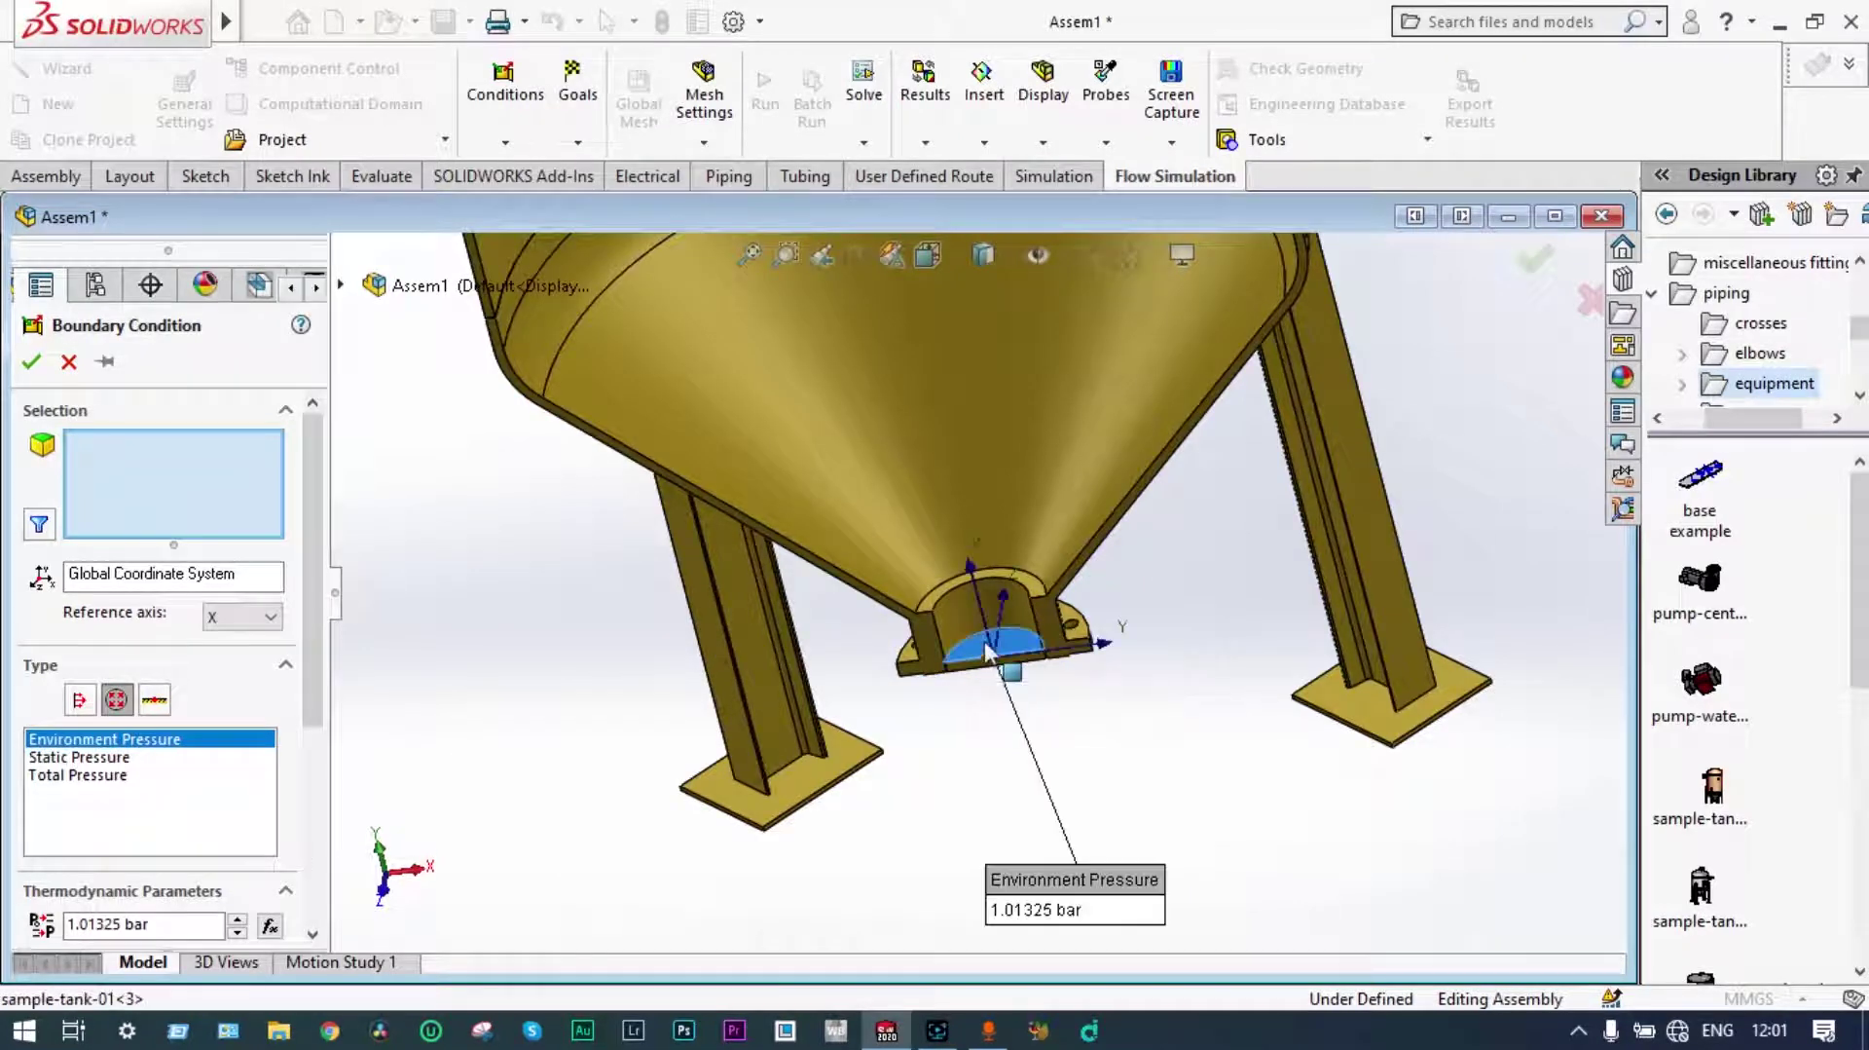
pyautogui.click(31, 361)
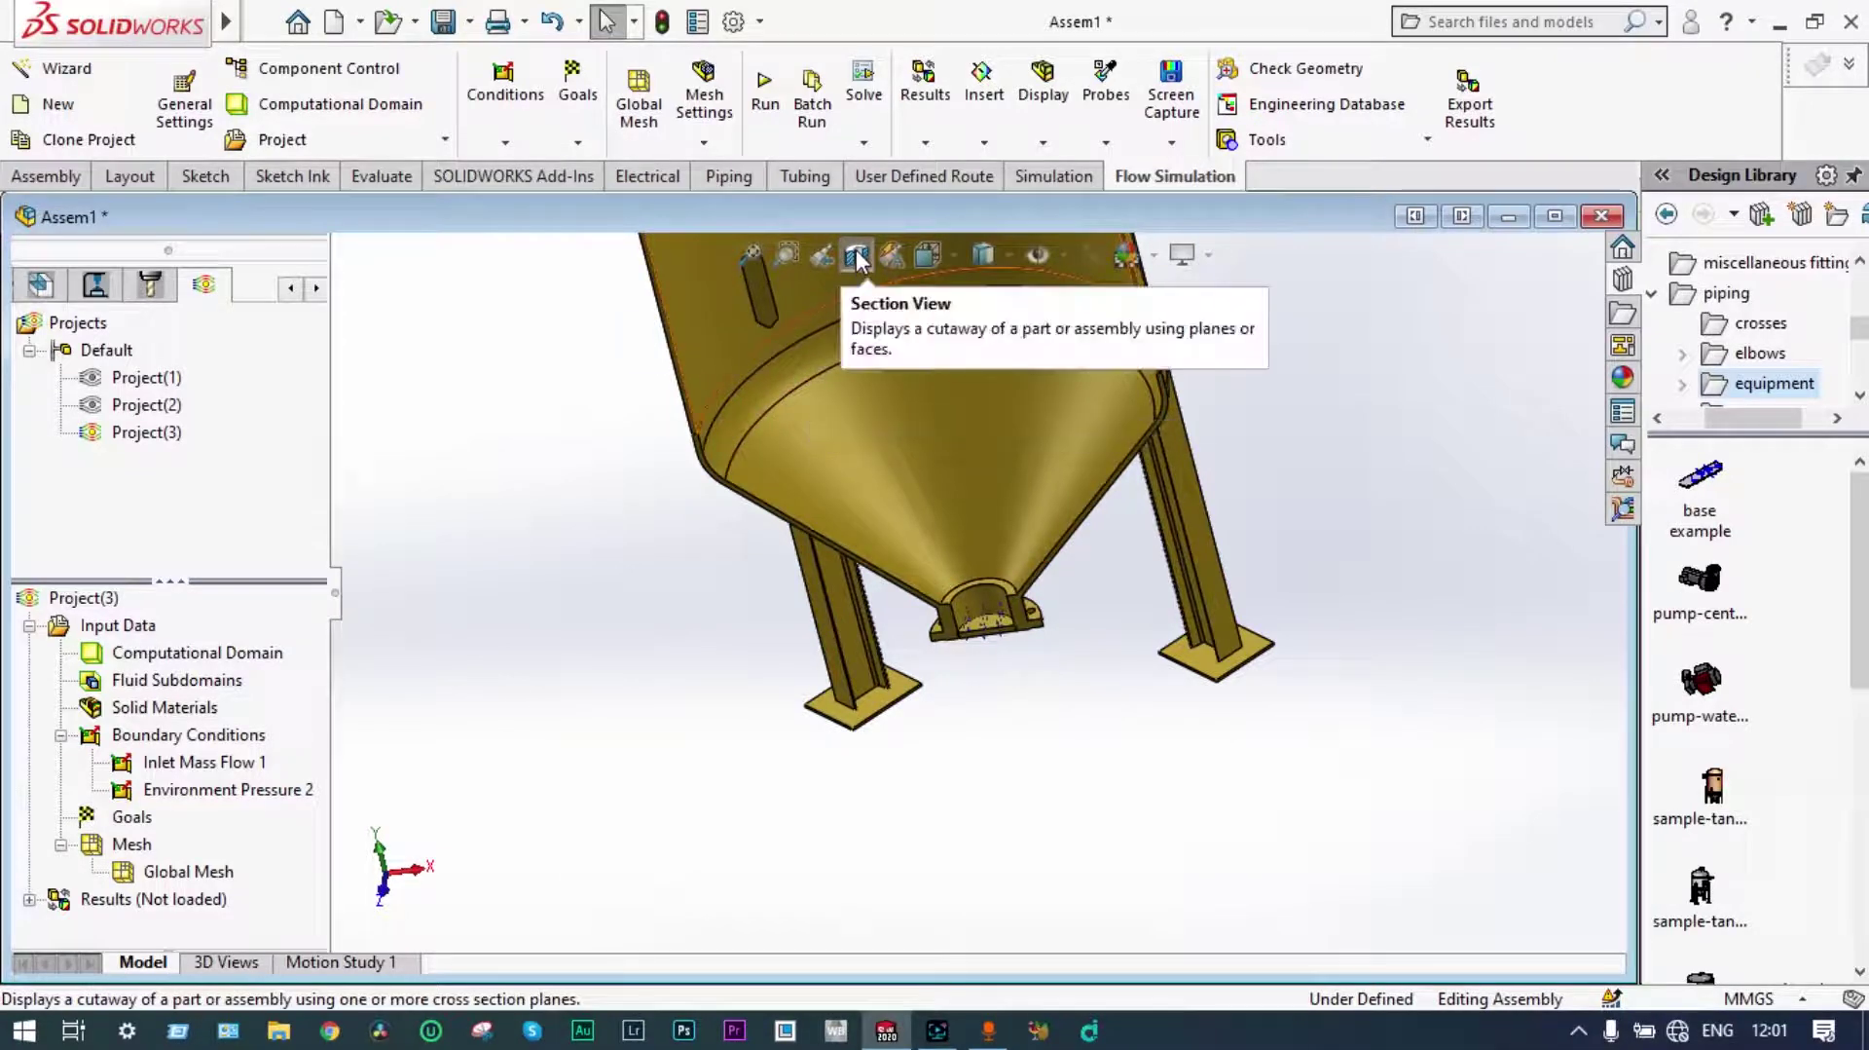
pyautogui.scroll(-5, 1244, 446)
pyautogui.moveTo(1243, 446); pyautogui.dragTo(1366, 450, button='middle')
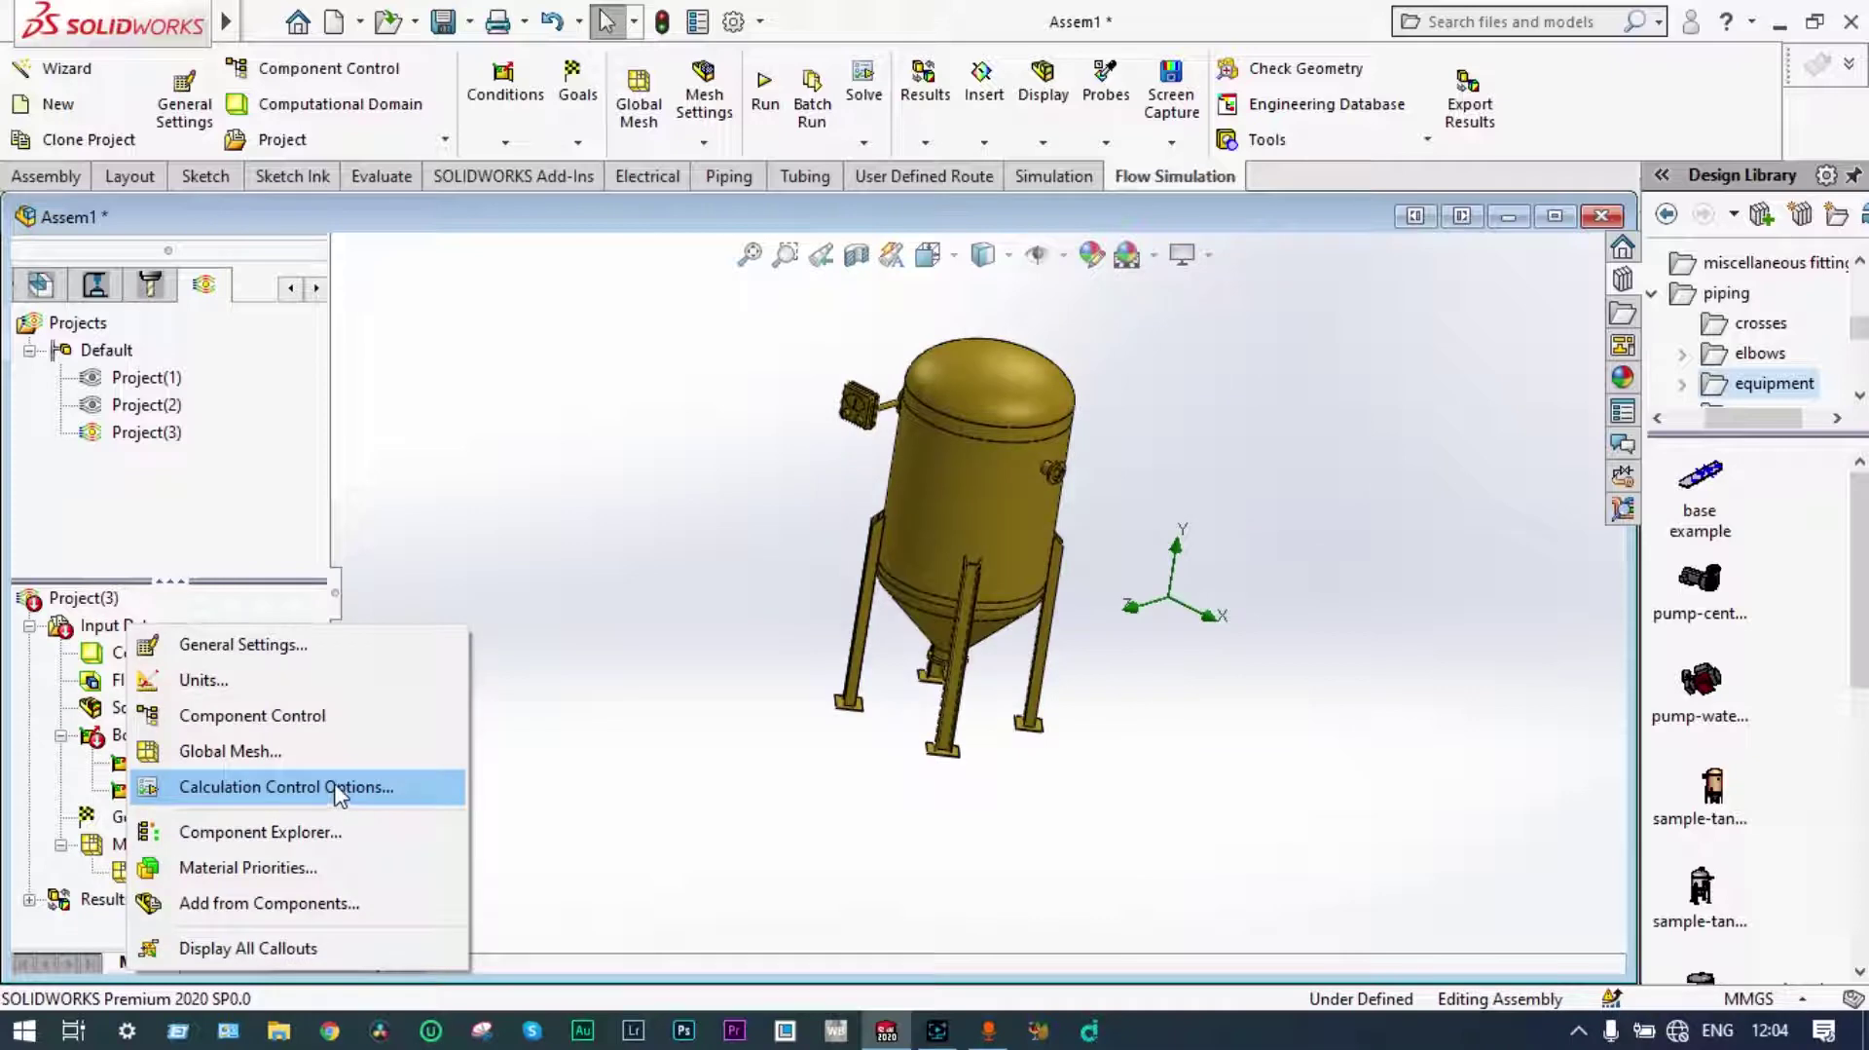
# Enable periodic saving of selected Transient Explorer parameters in the calculation control options, adding Mass Fraction of Air and Mass Fraction of Butane.
pyautogui.click(339, 793)
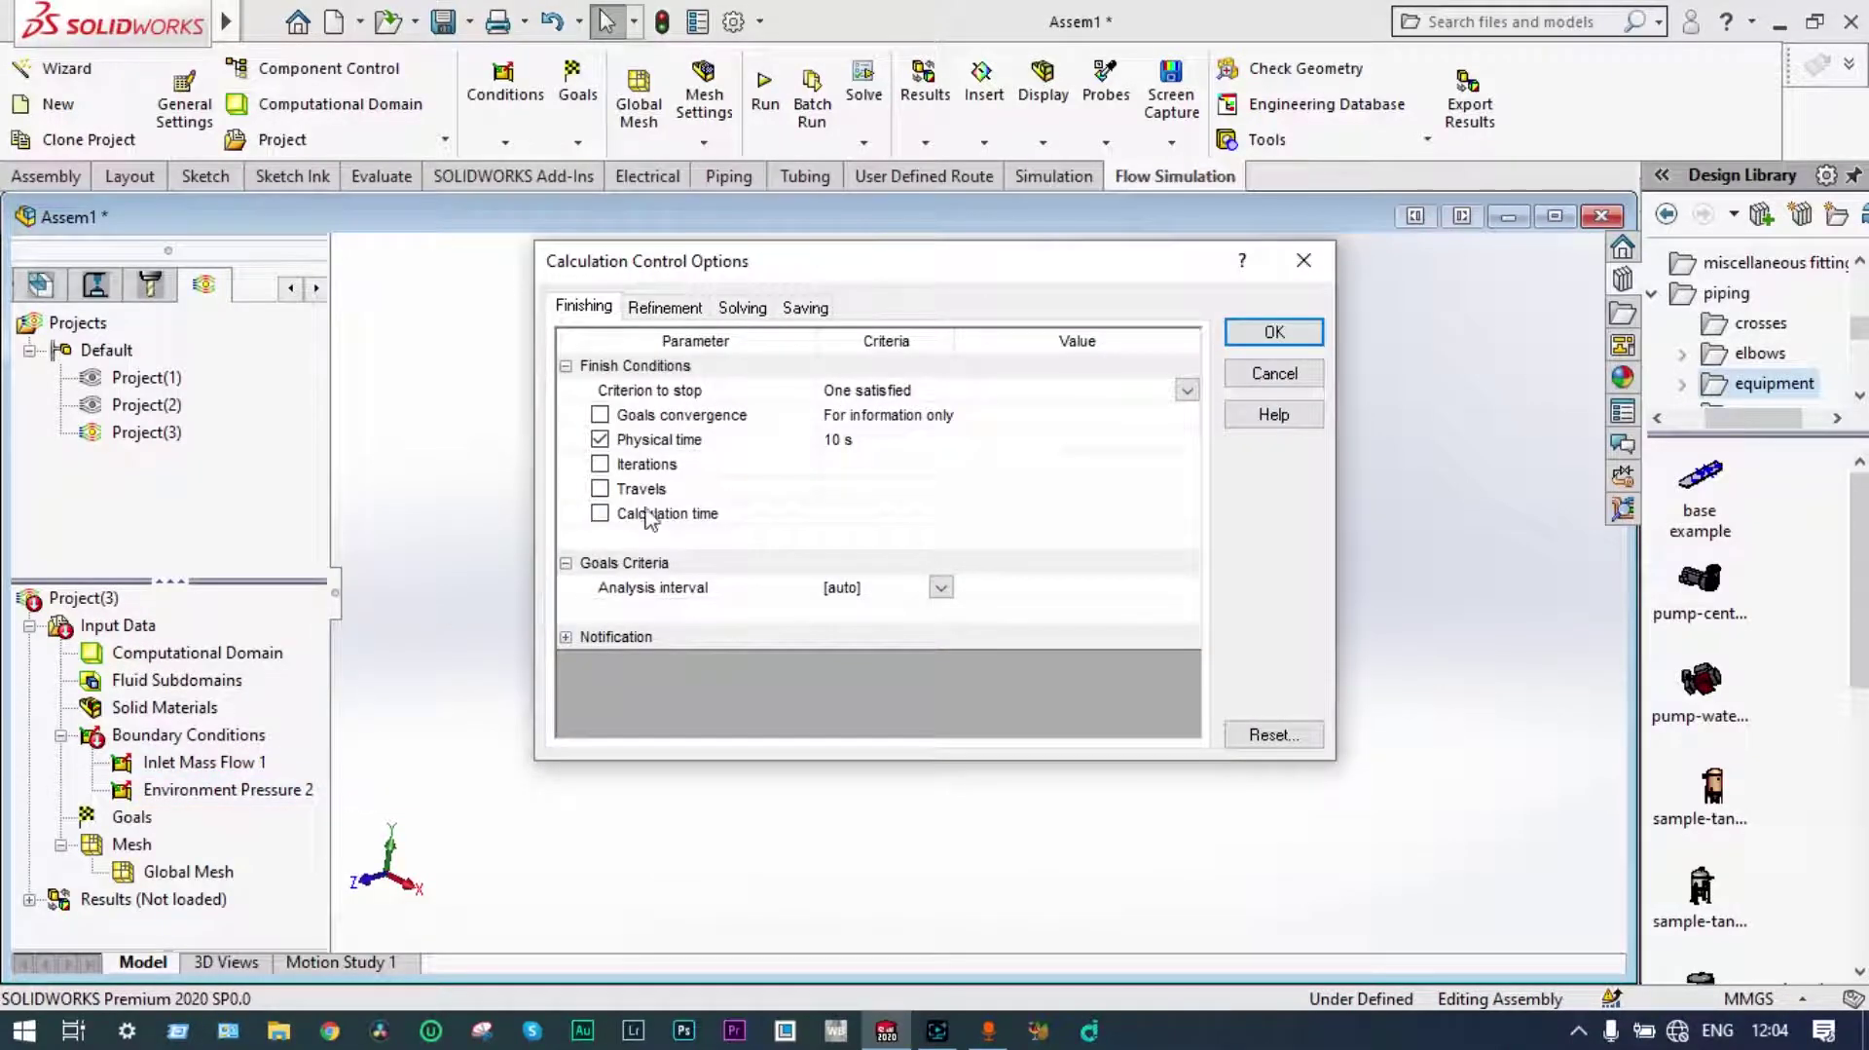
pyautogui.click(805, 308)
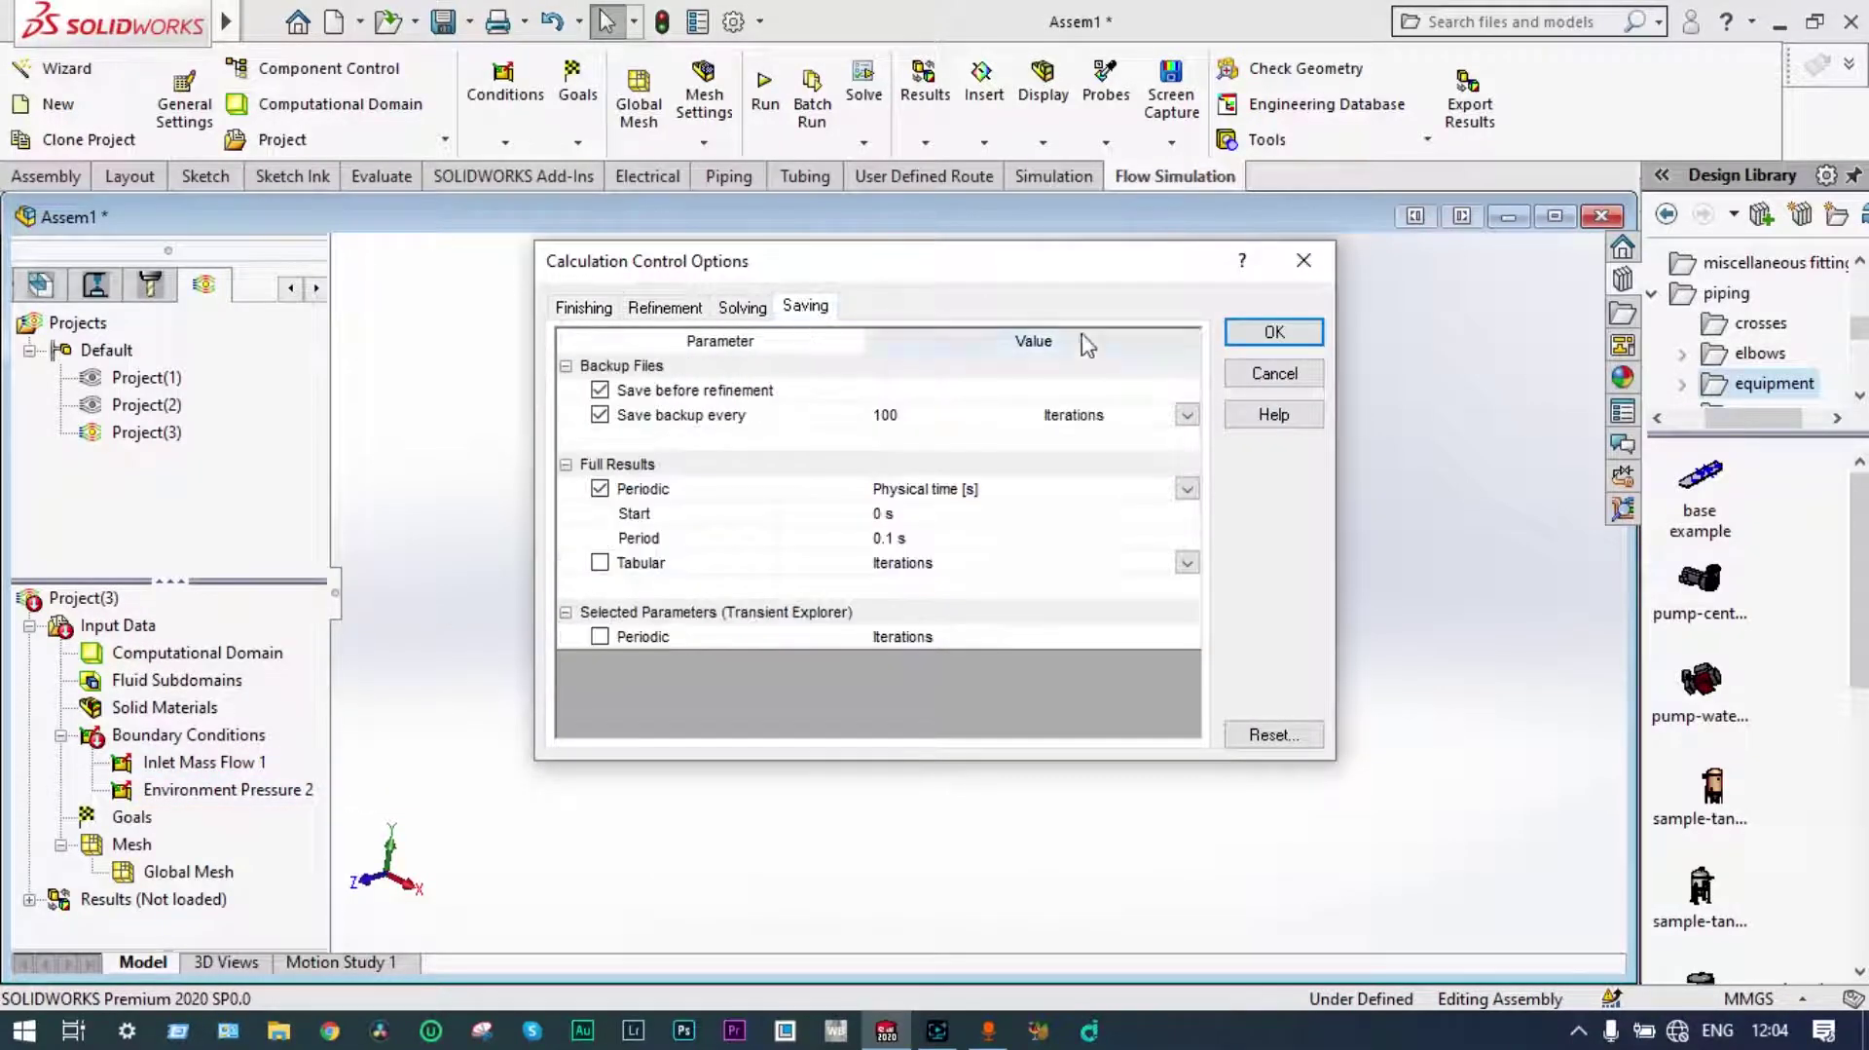
pyautogui.click(599, 634)
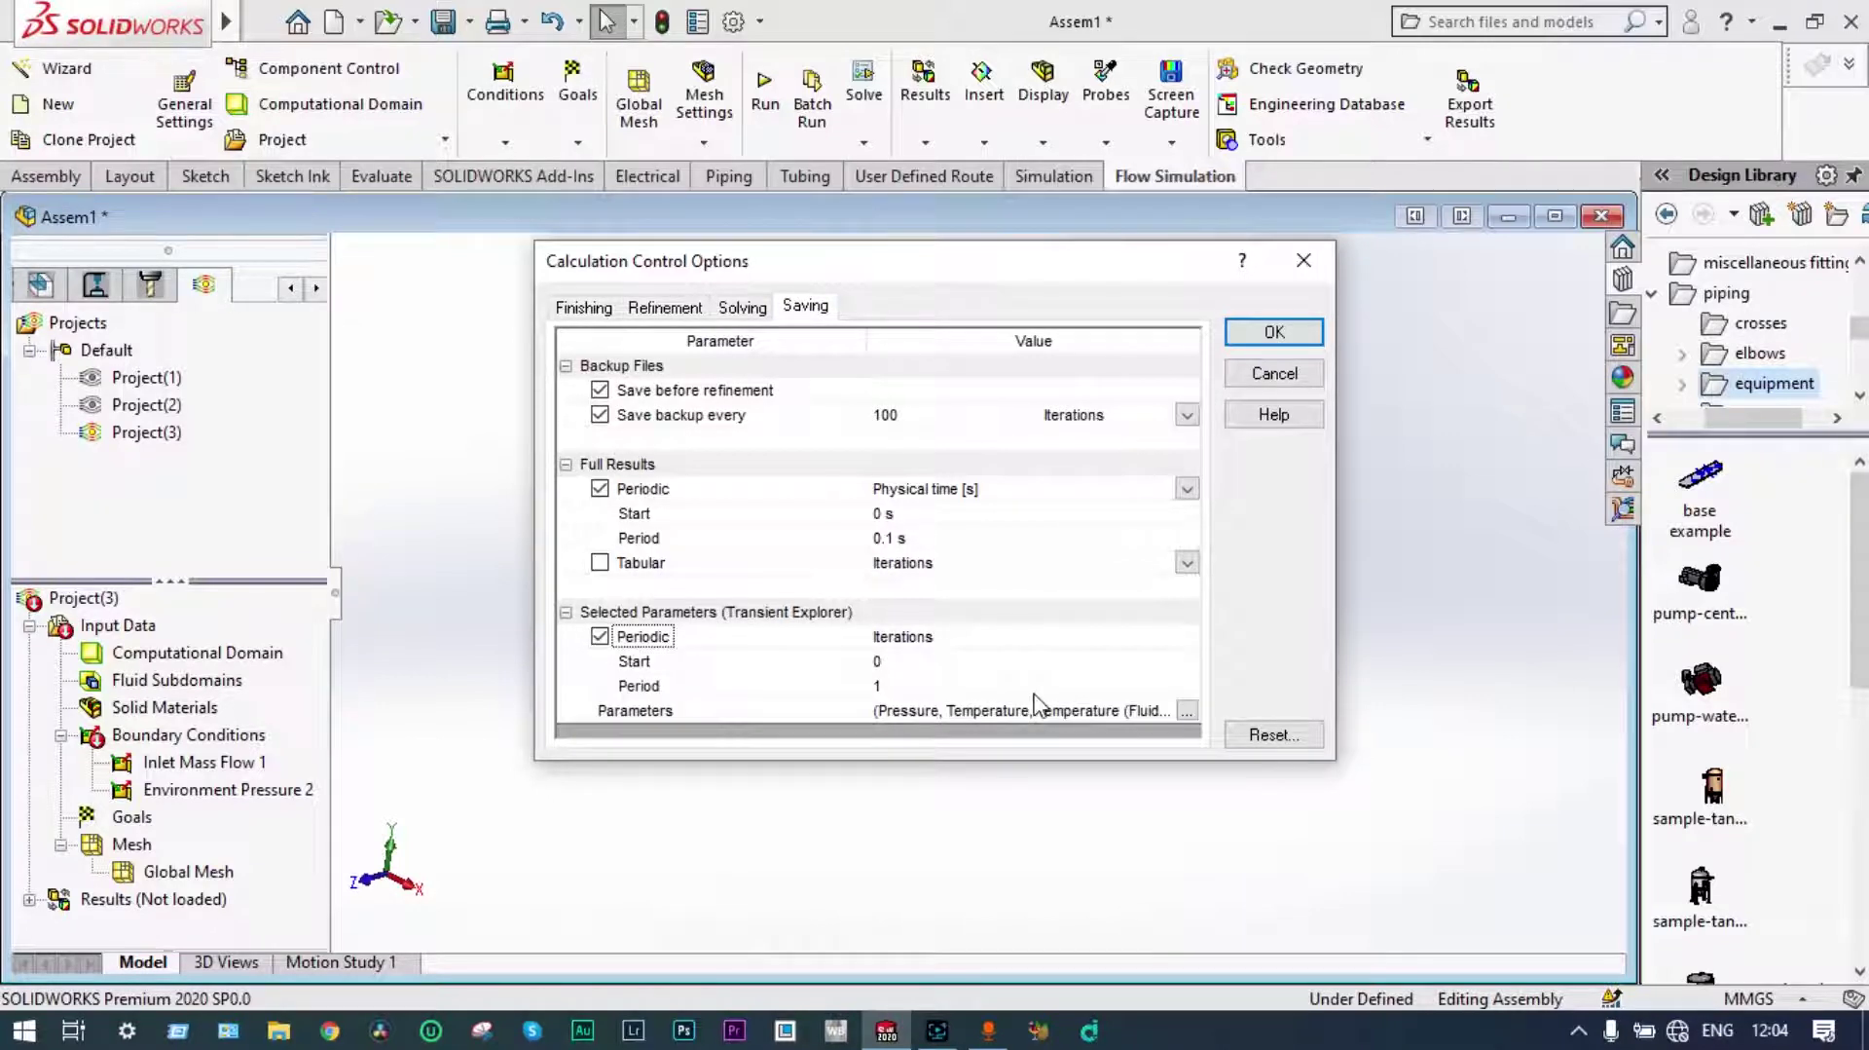
pyautogui.click(1188, 712)
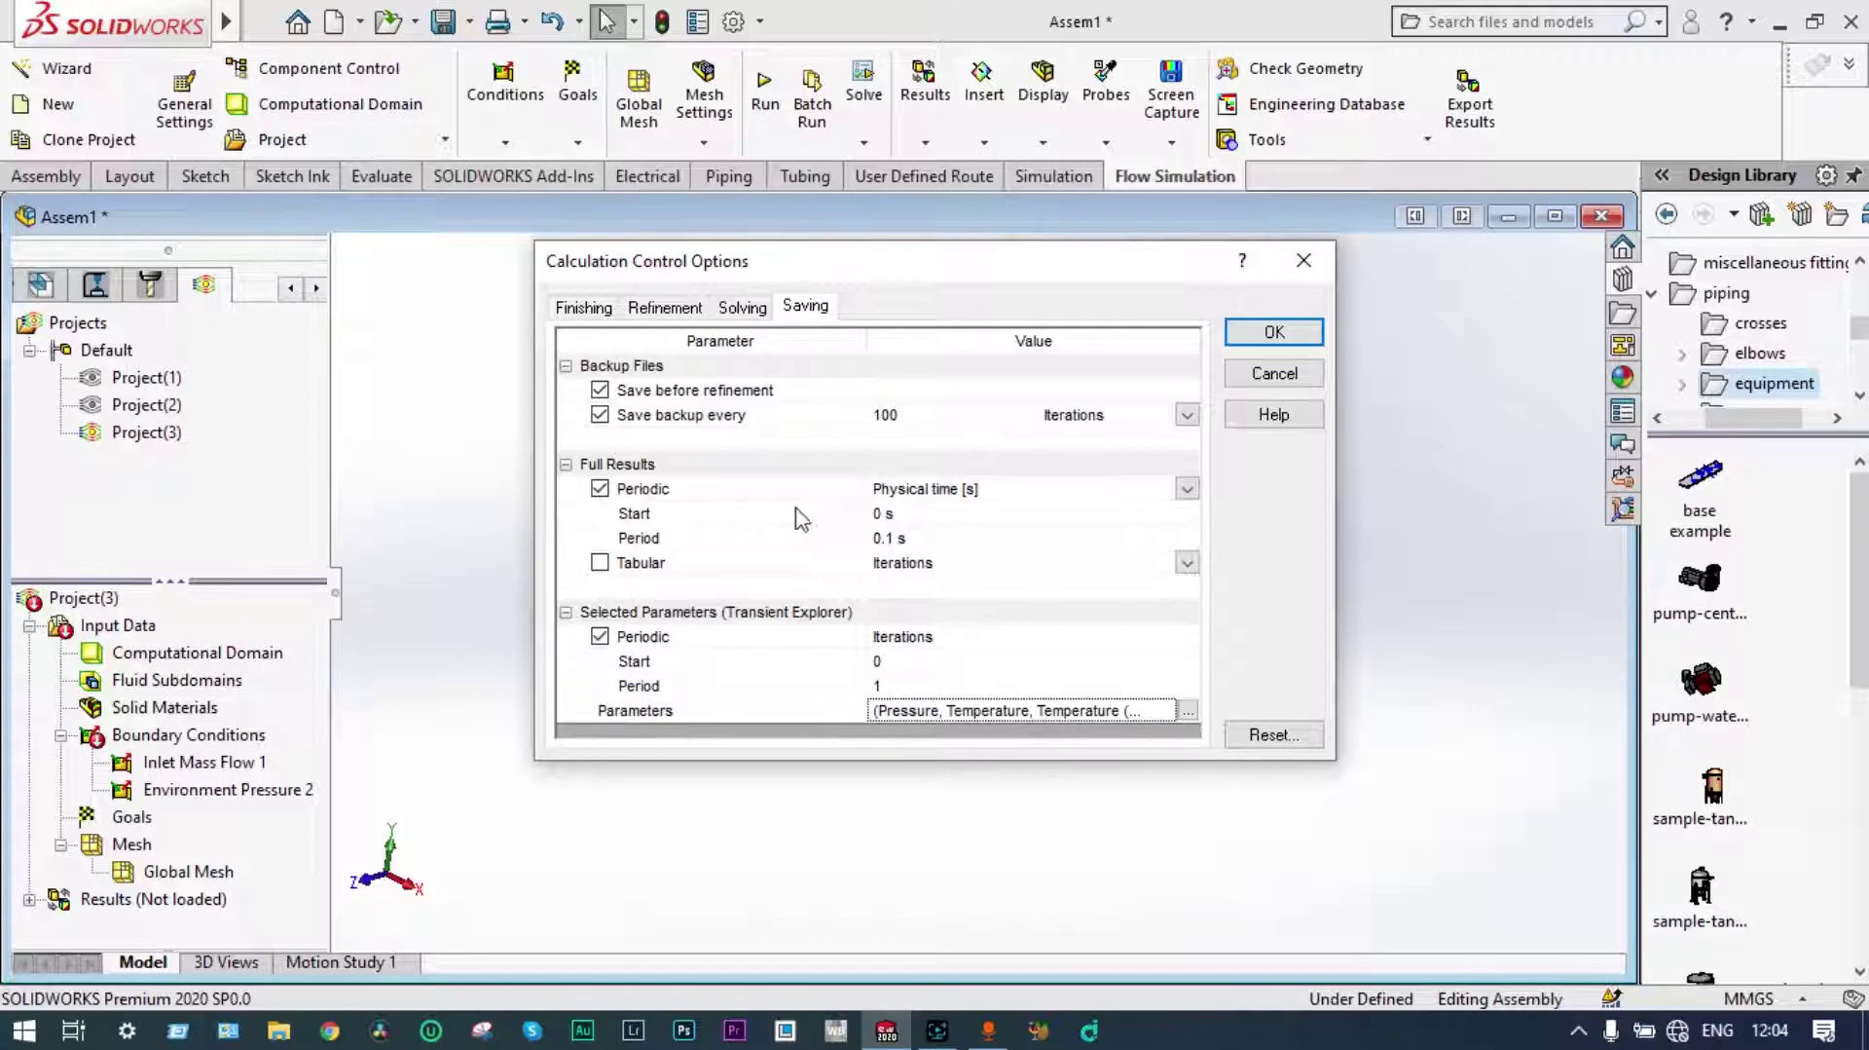
pyautogui.click(712, 276)
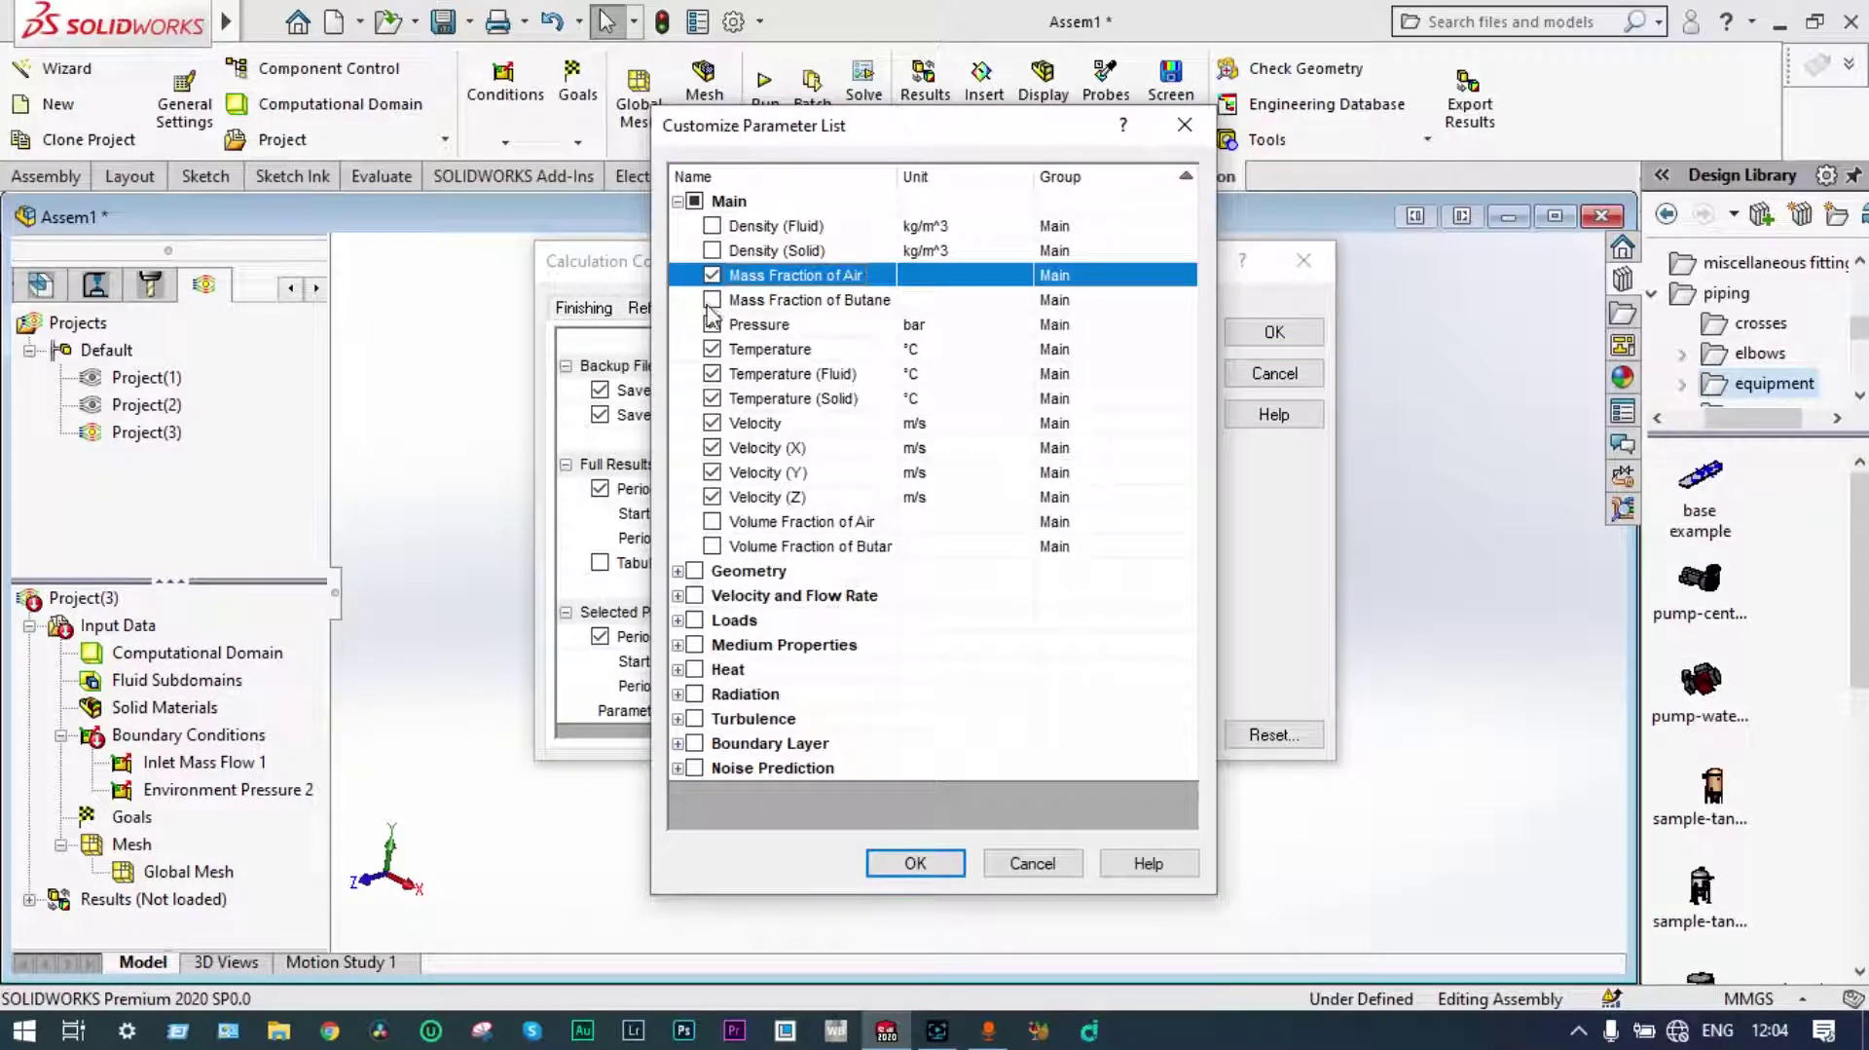
pyautogui.click(711, 300)
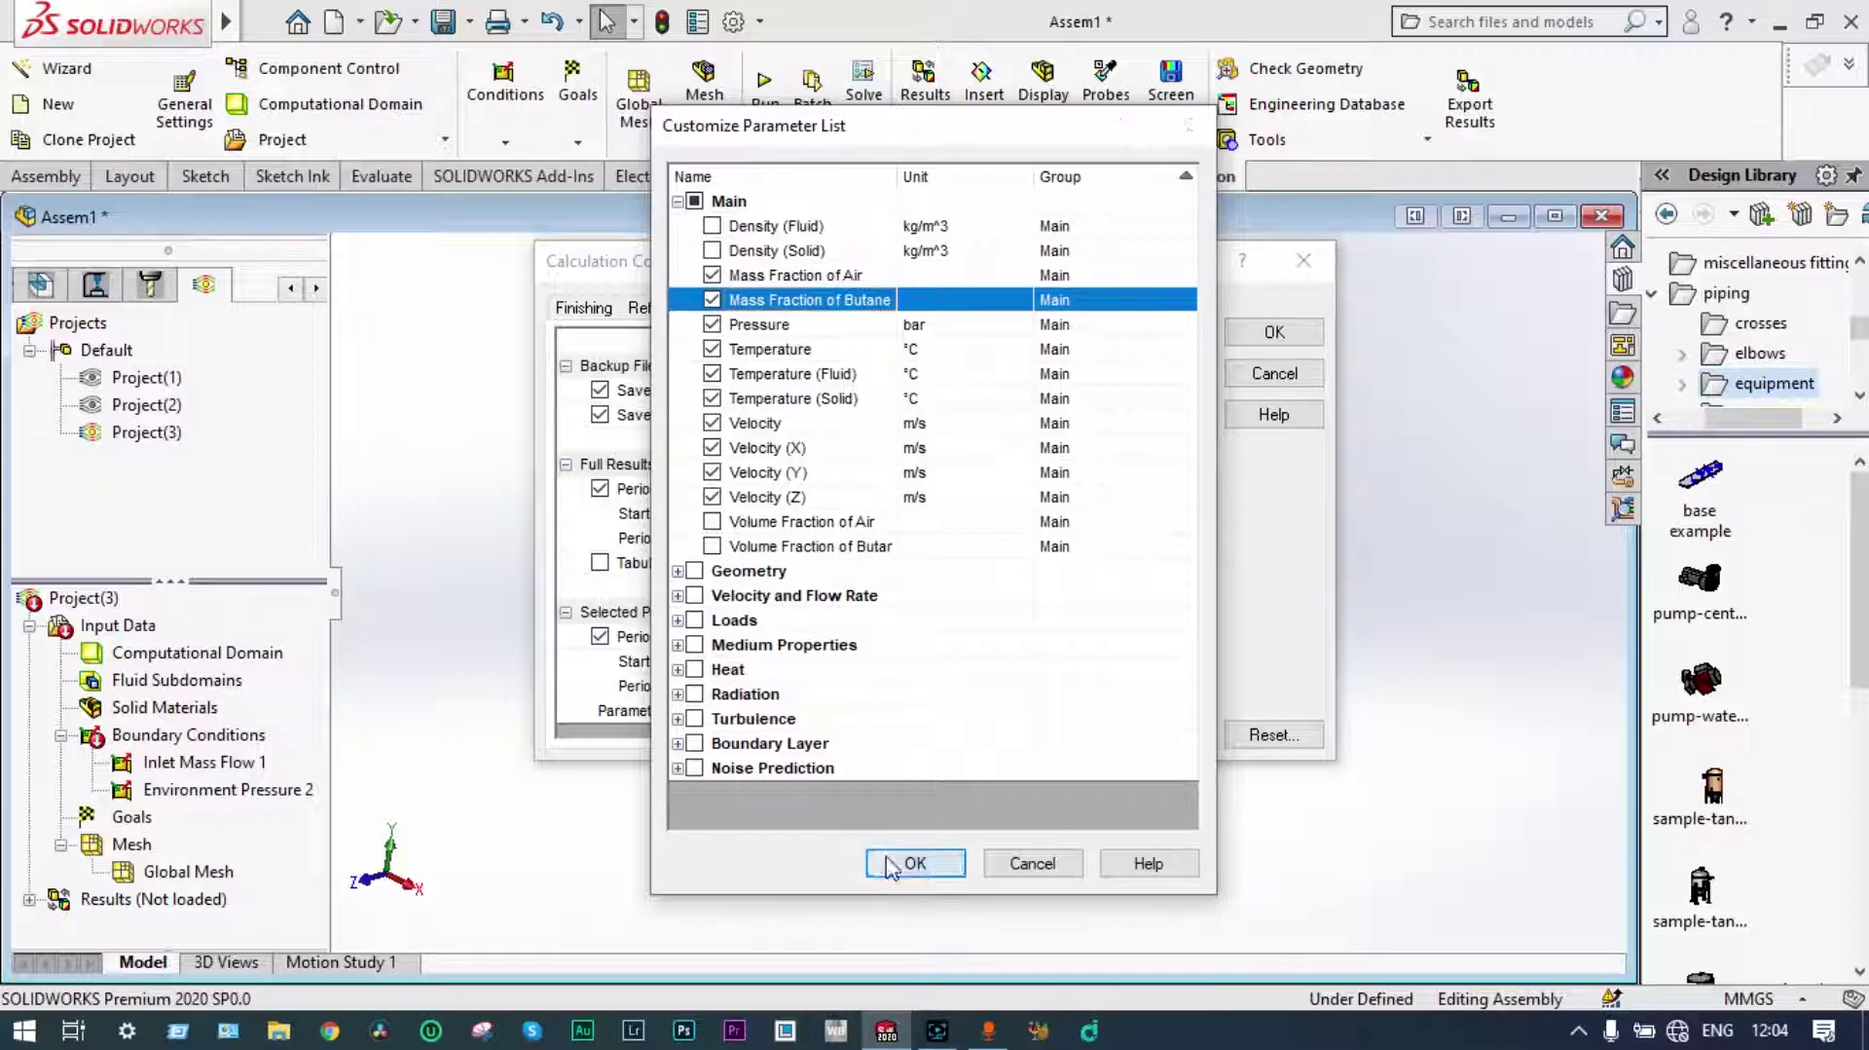
pyautogui.click(916, 863)
pyautogui.click(1273, 339)
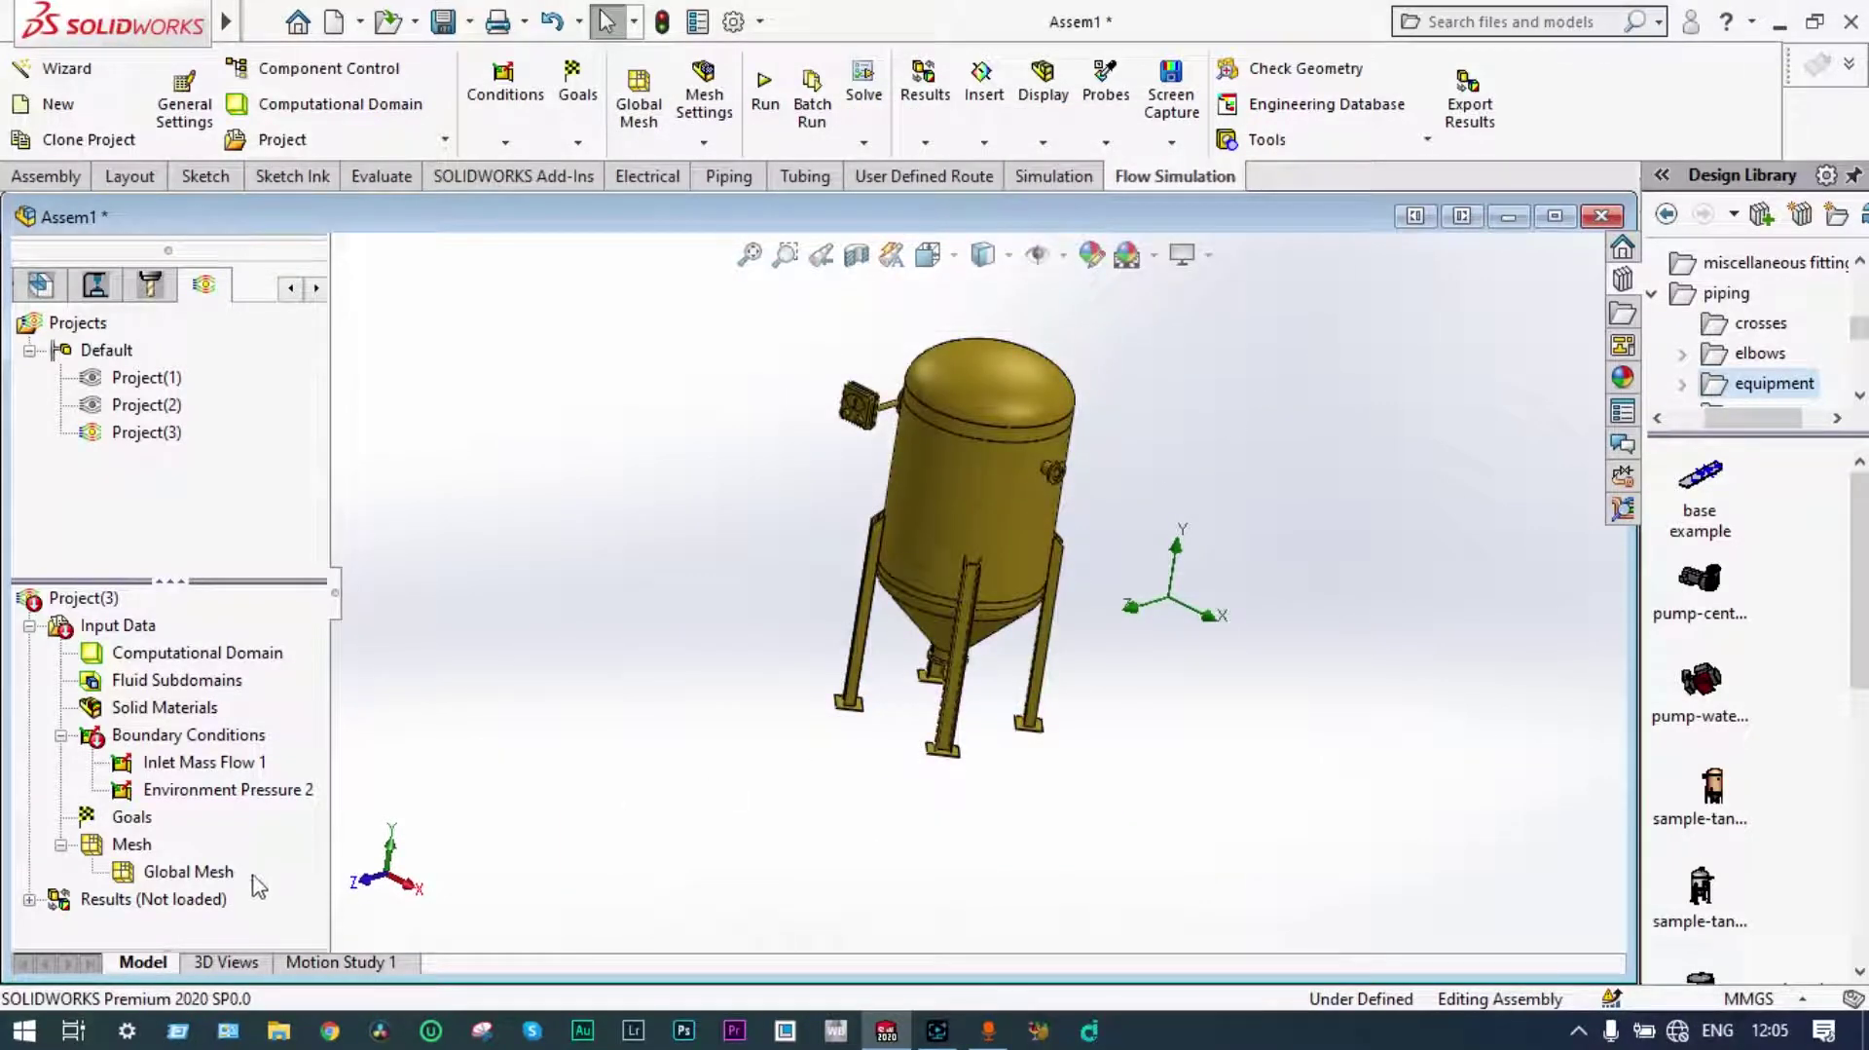
# Insert global goals for the average Volume Fraction of Air and the average Volume Fraction of Butane.
pyautogui.click(132, 820)
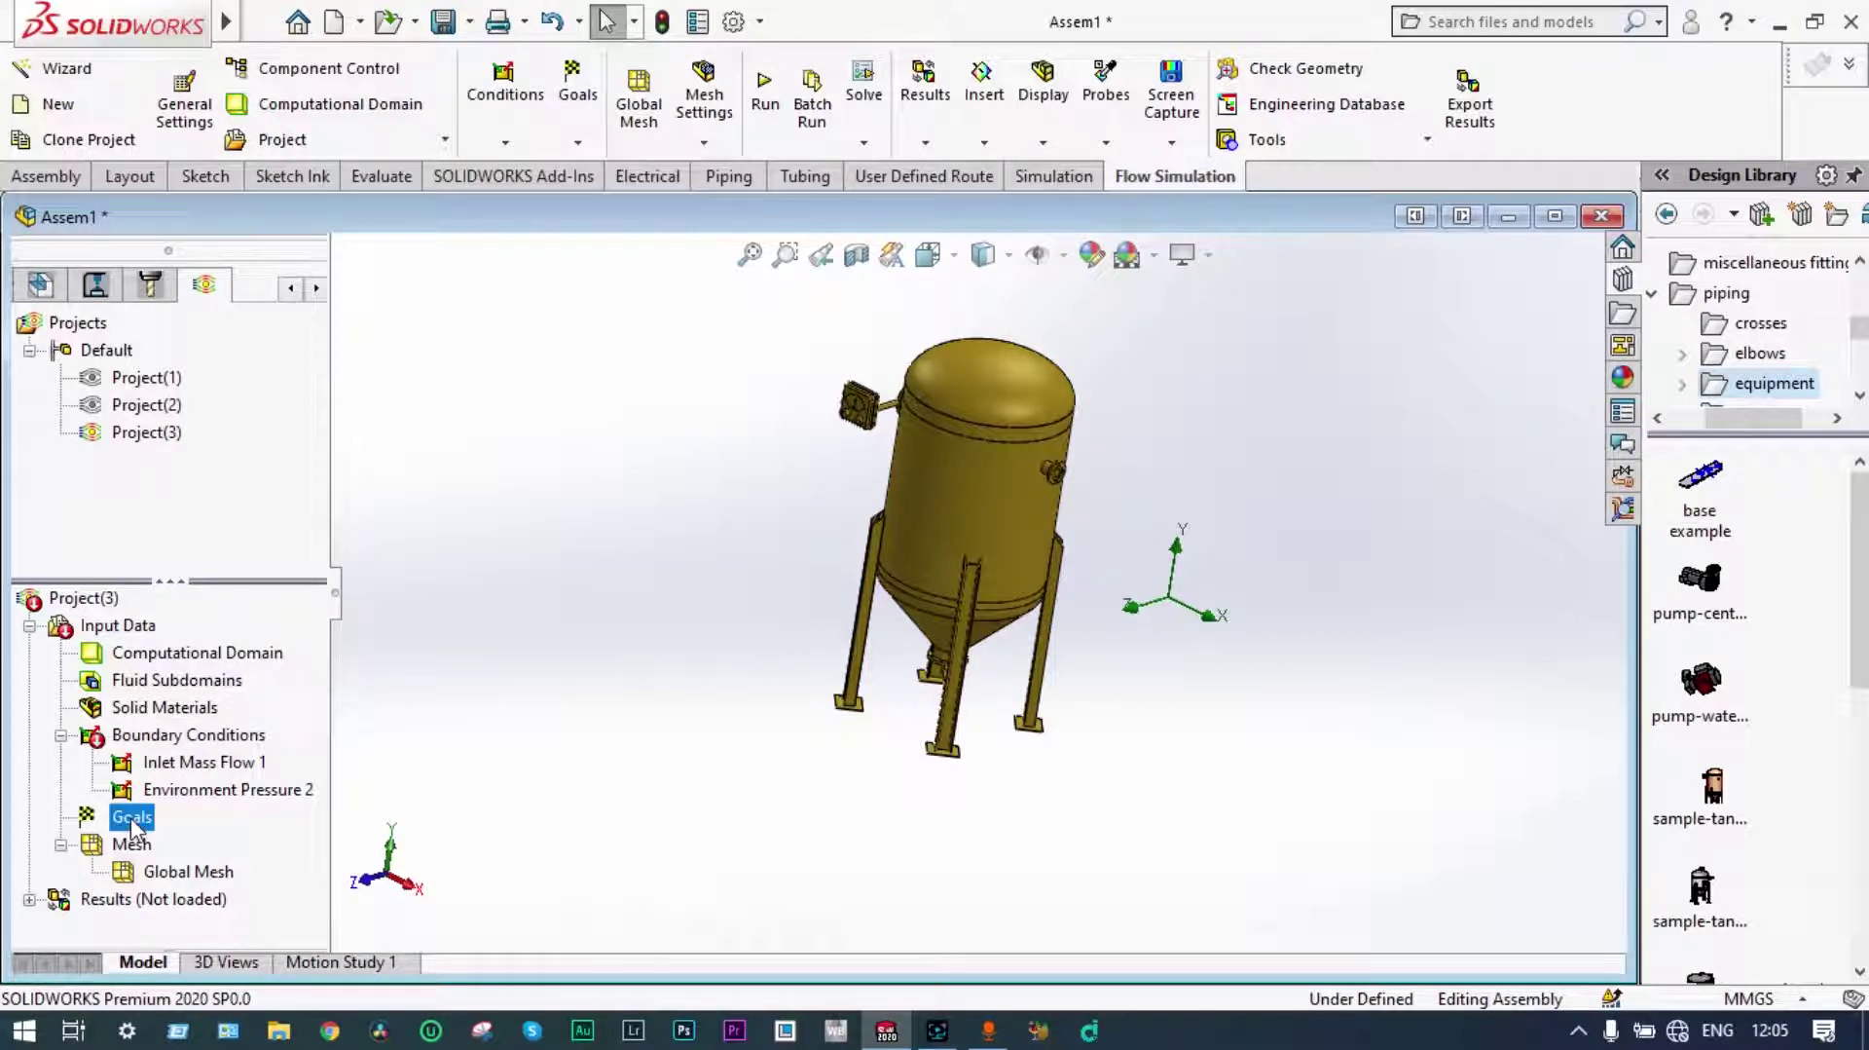
pyautogui.rightClick(133, 825)
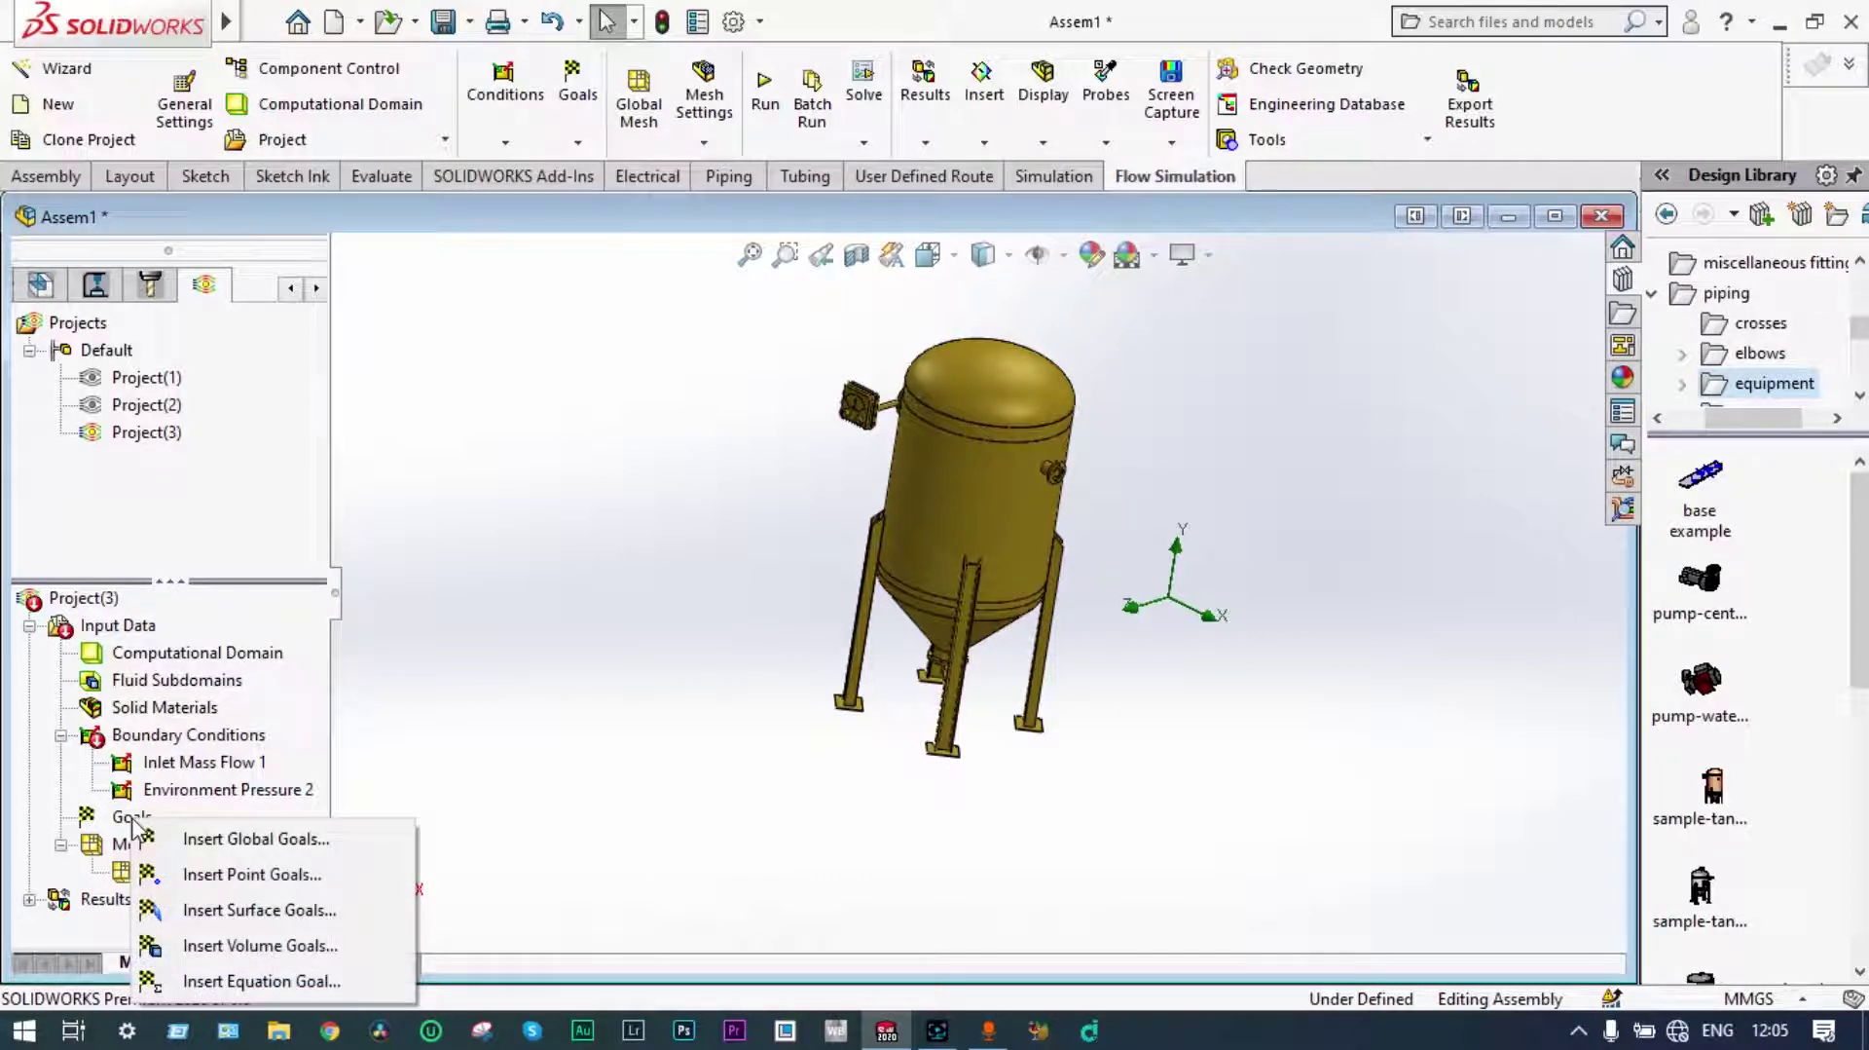
pyautogui.click(229, 841)
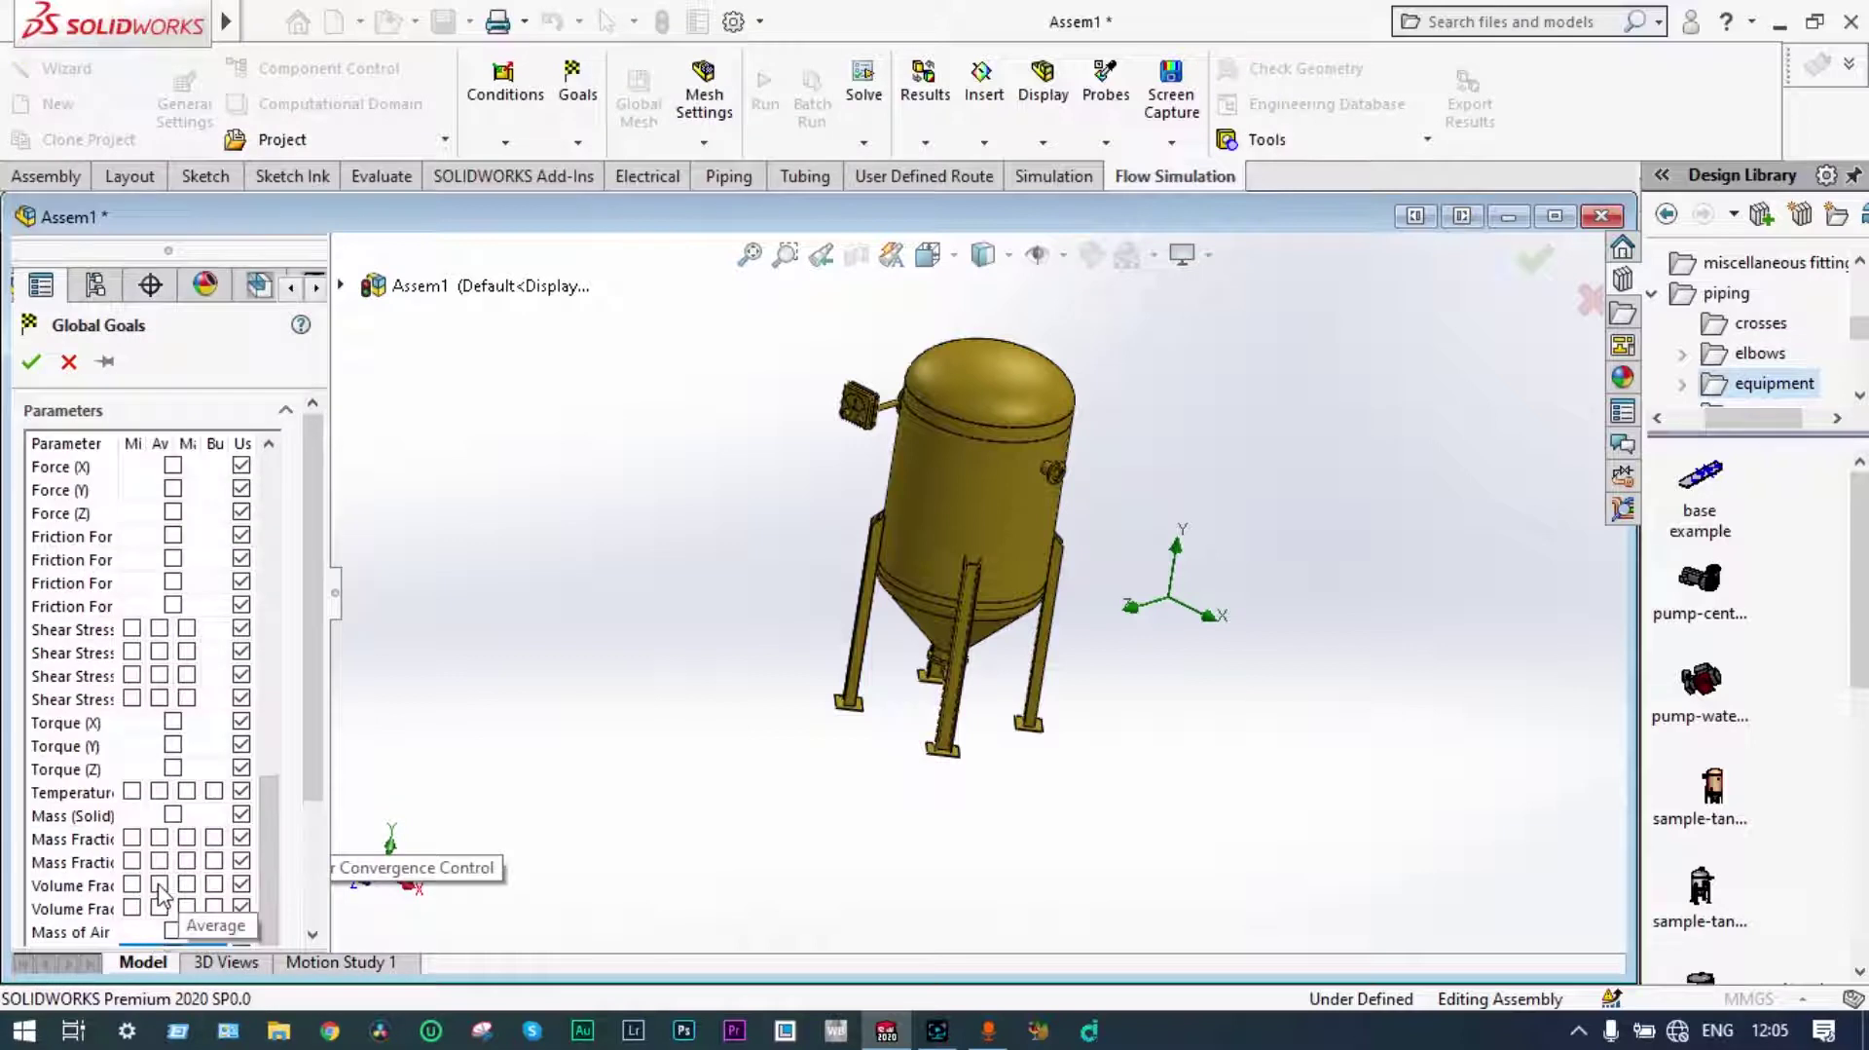
pyautogui.click(159, 884)
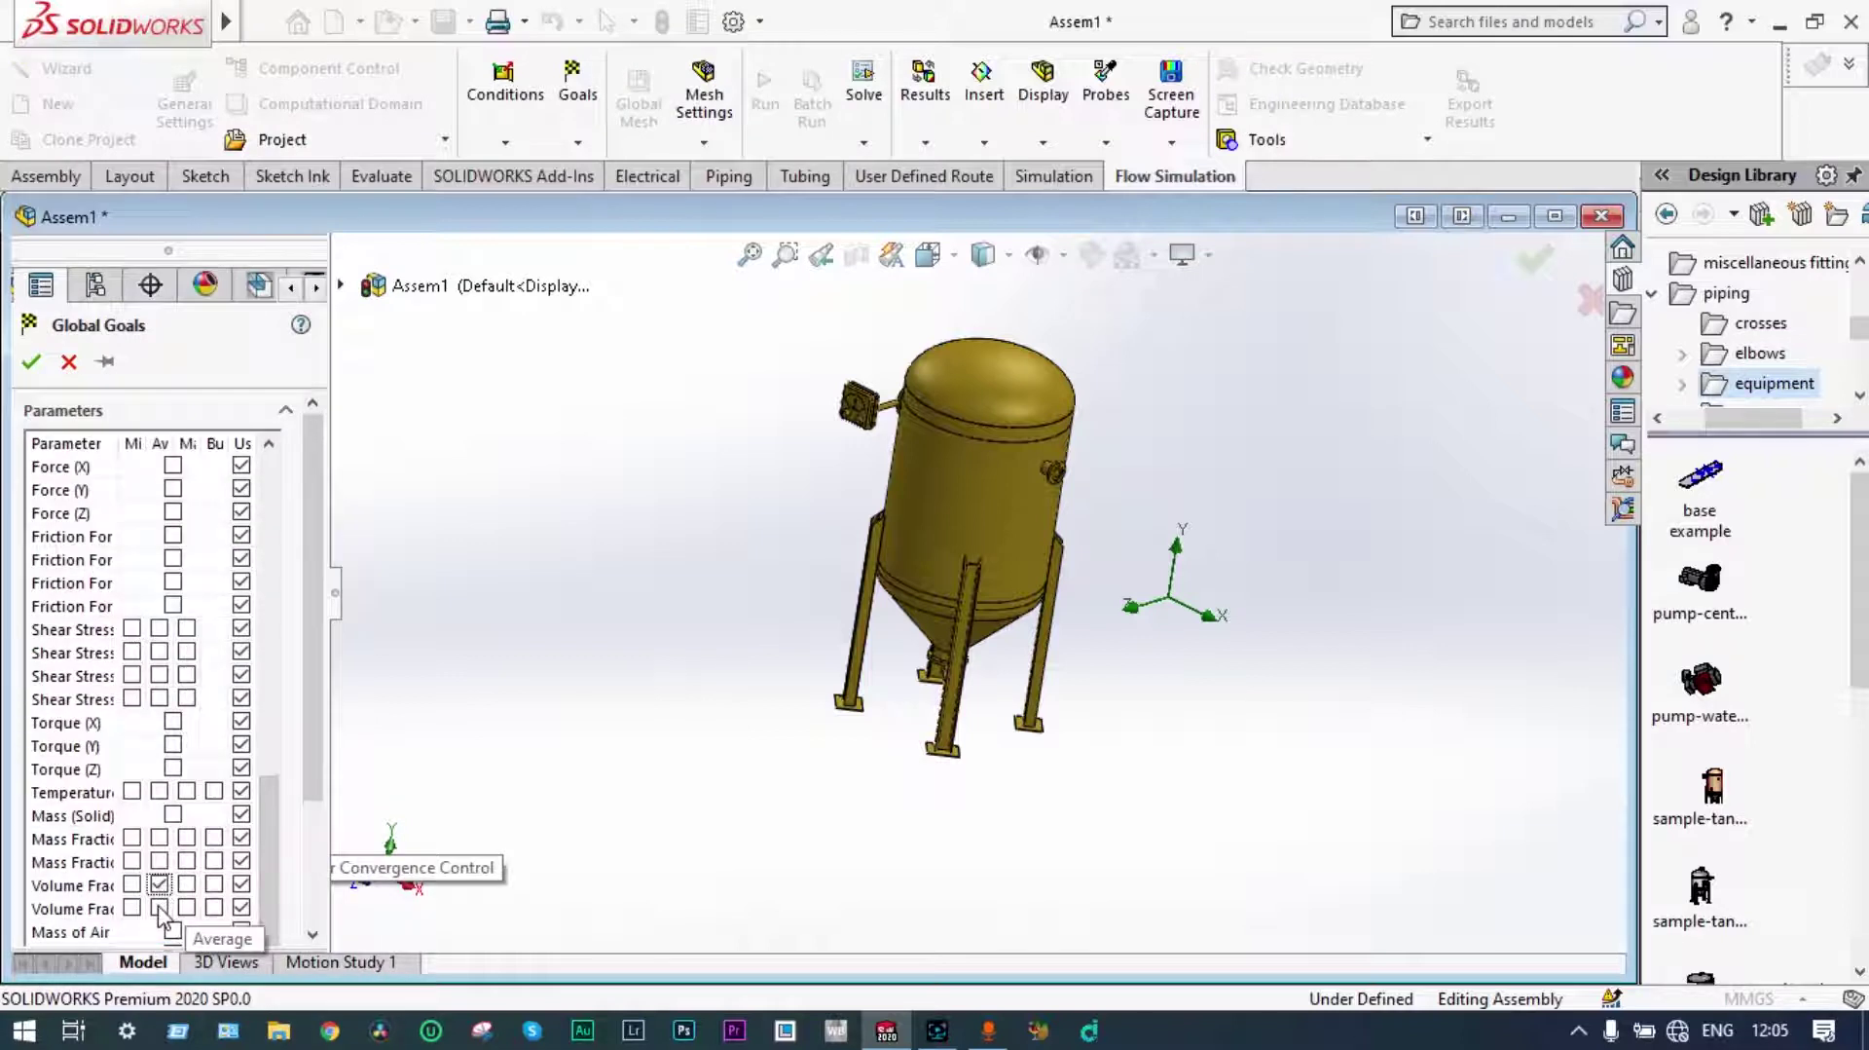
pyautogui.click(159, 909)
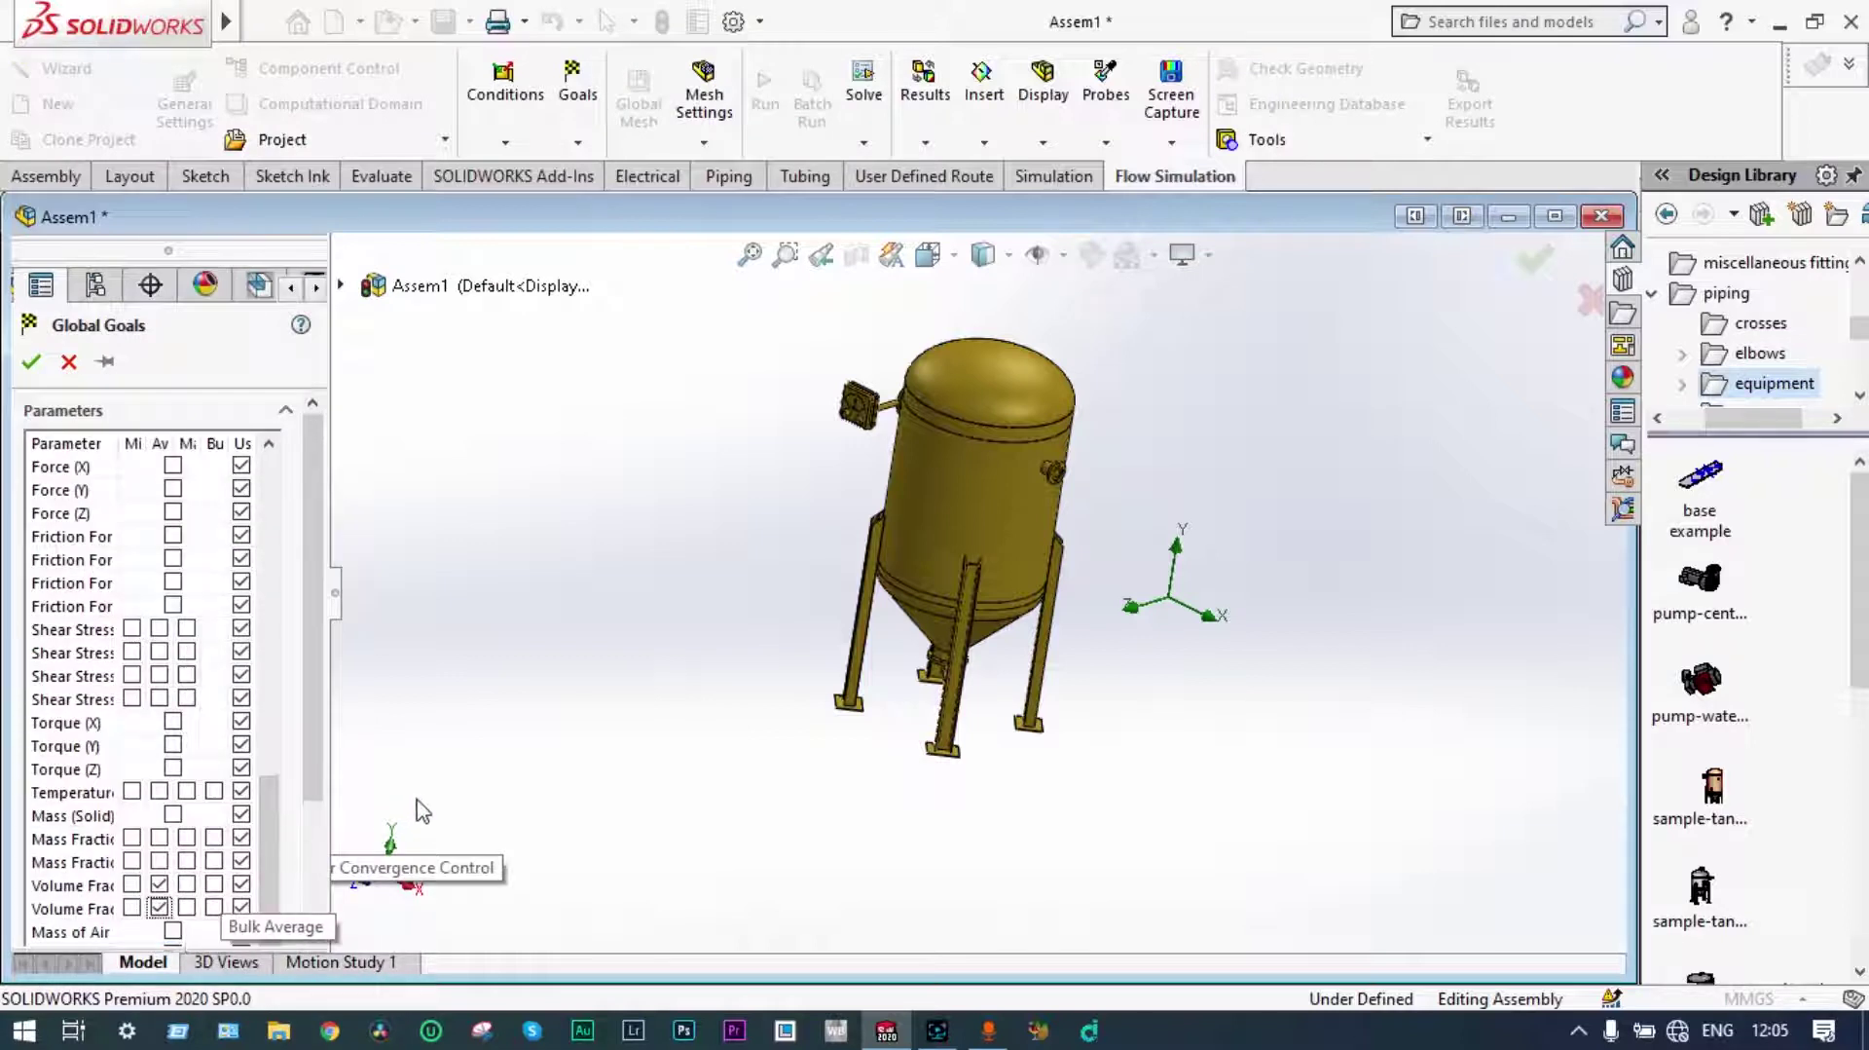
pyautogui.click(30, 362)
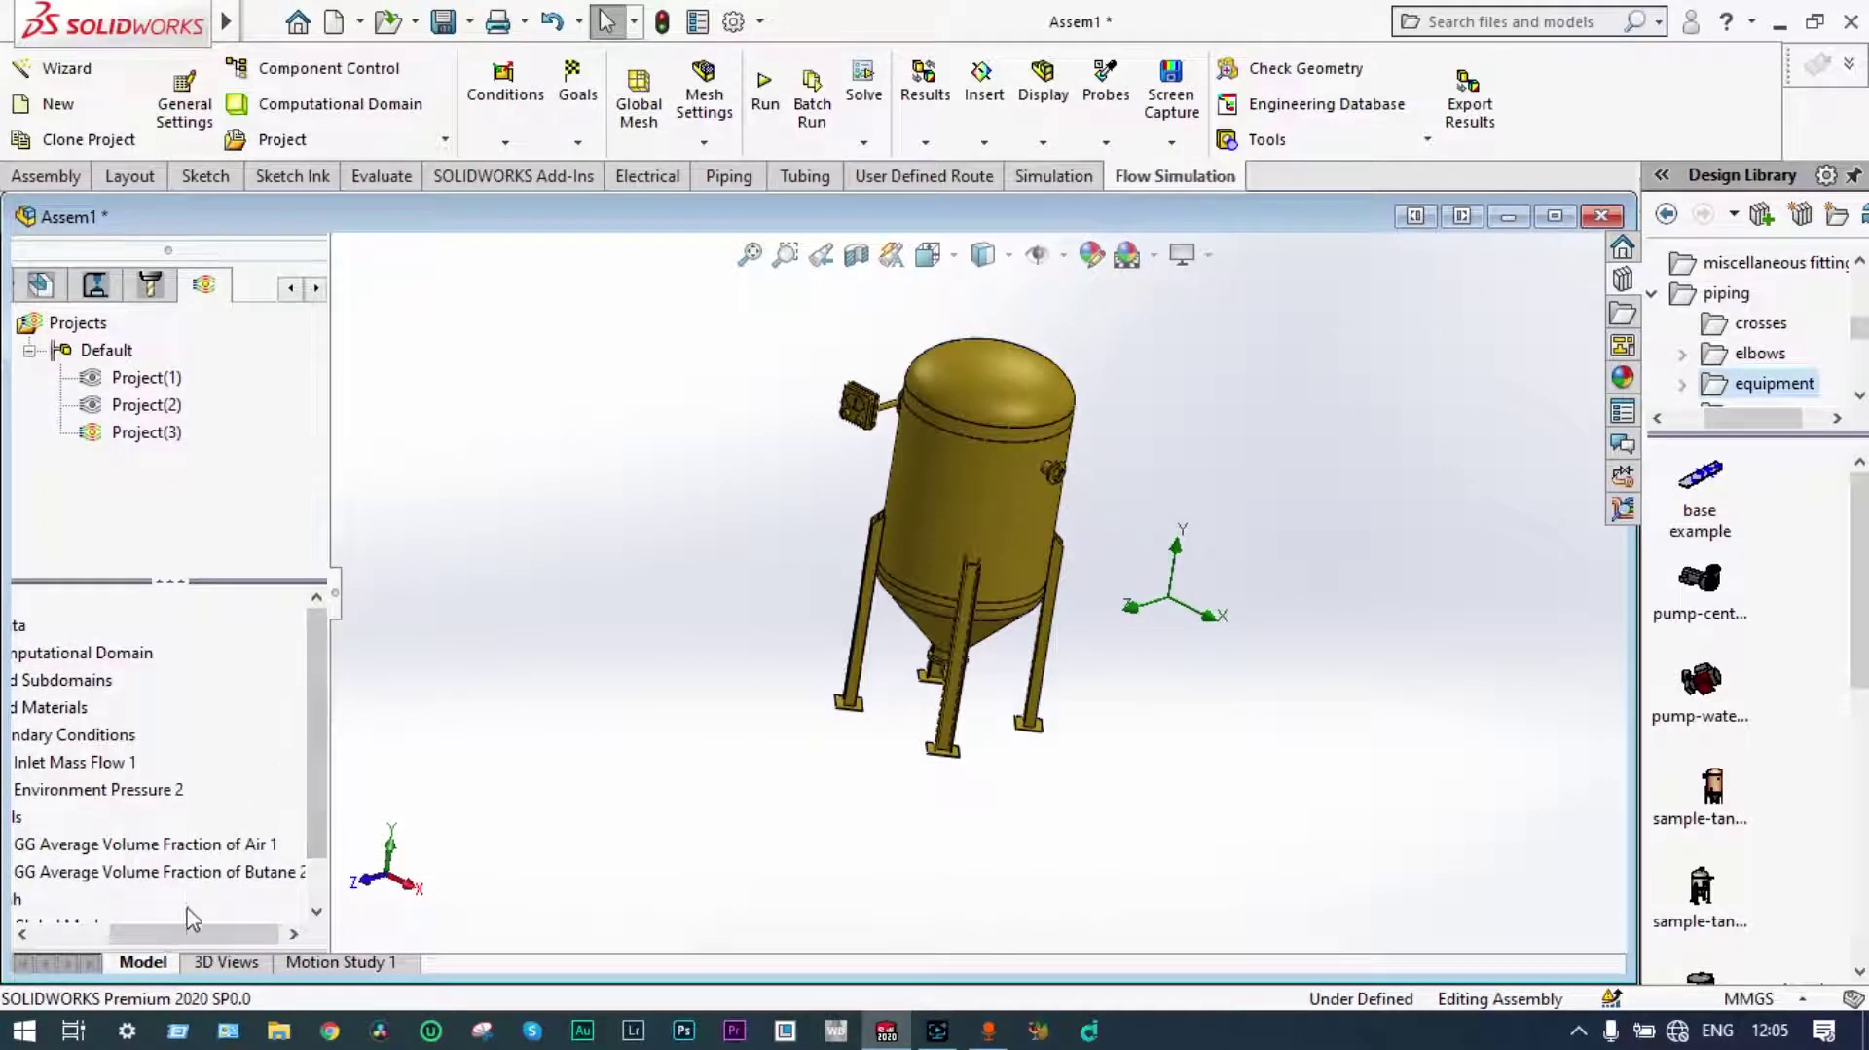
# Run the active project as a new calculation on this computer with all cores, loading the results when finished.
pyautogui.moveTo(195, 933); pyautogui.dragTo(119, 933)
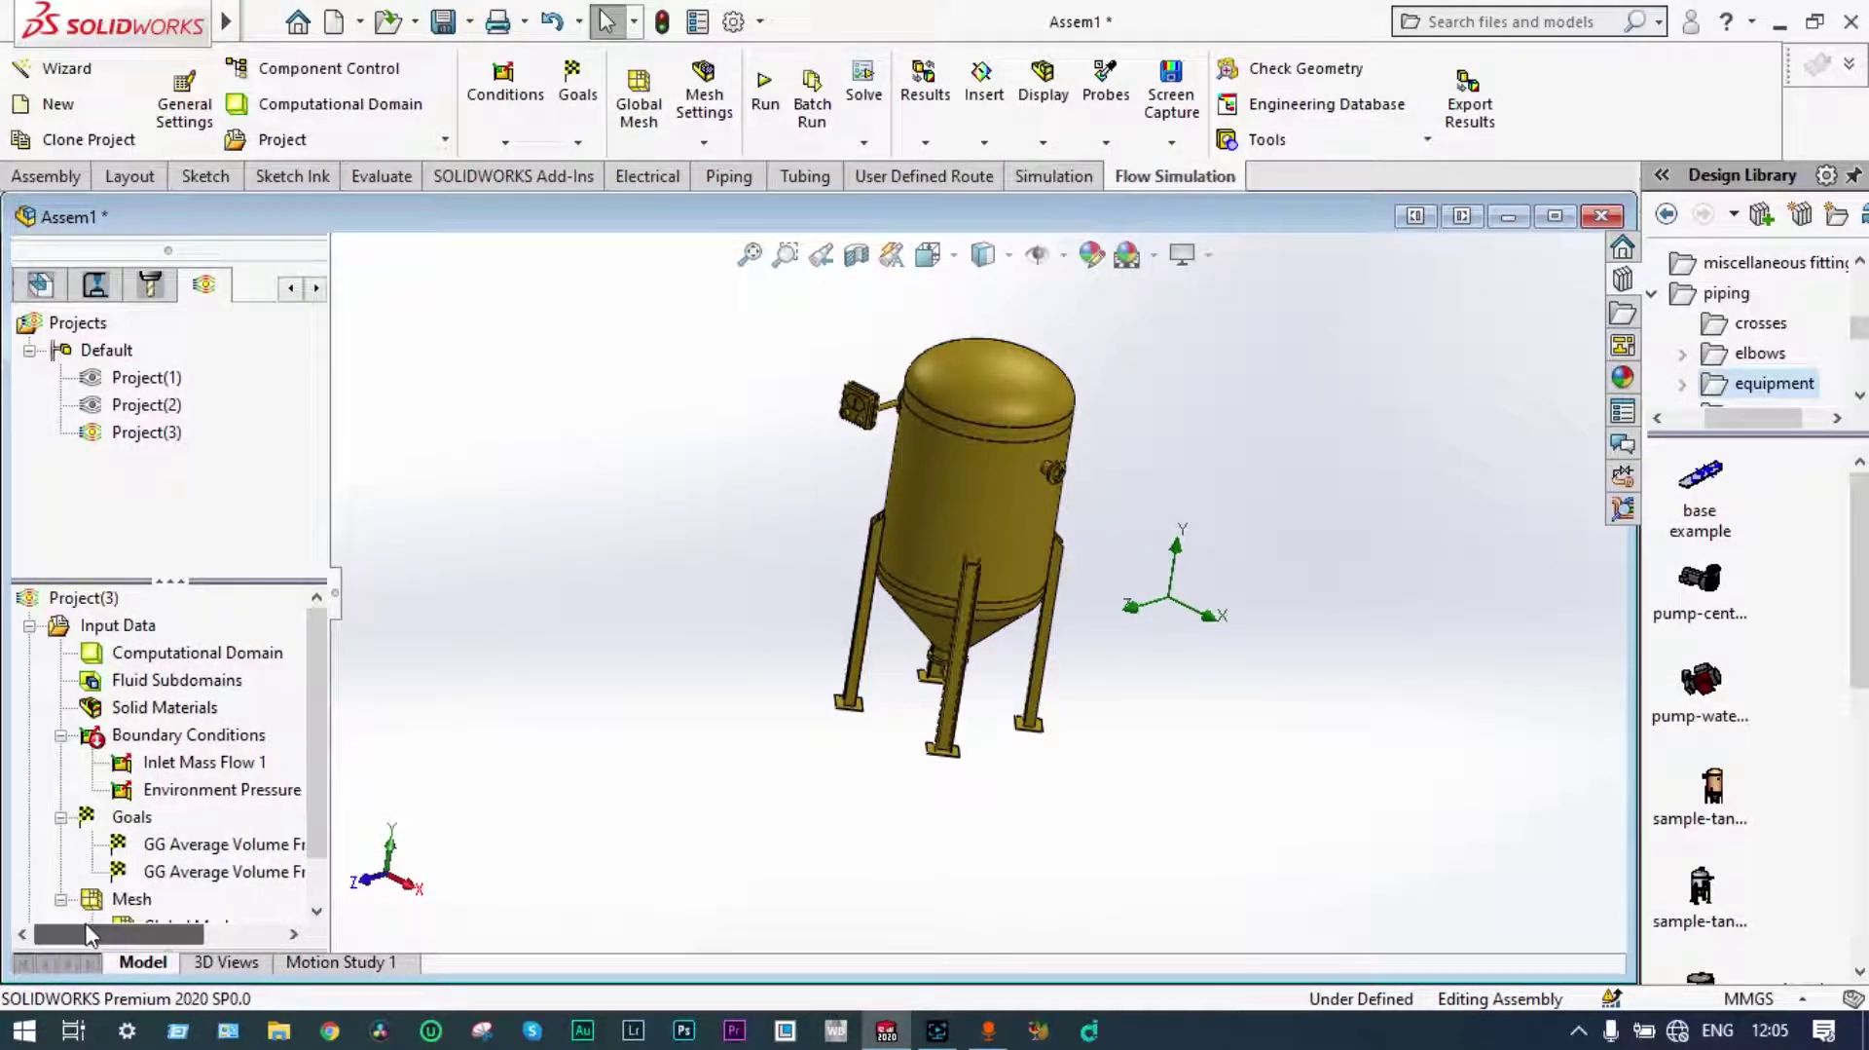
pyautogui.click(765, 92)
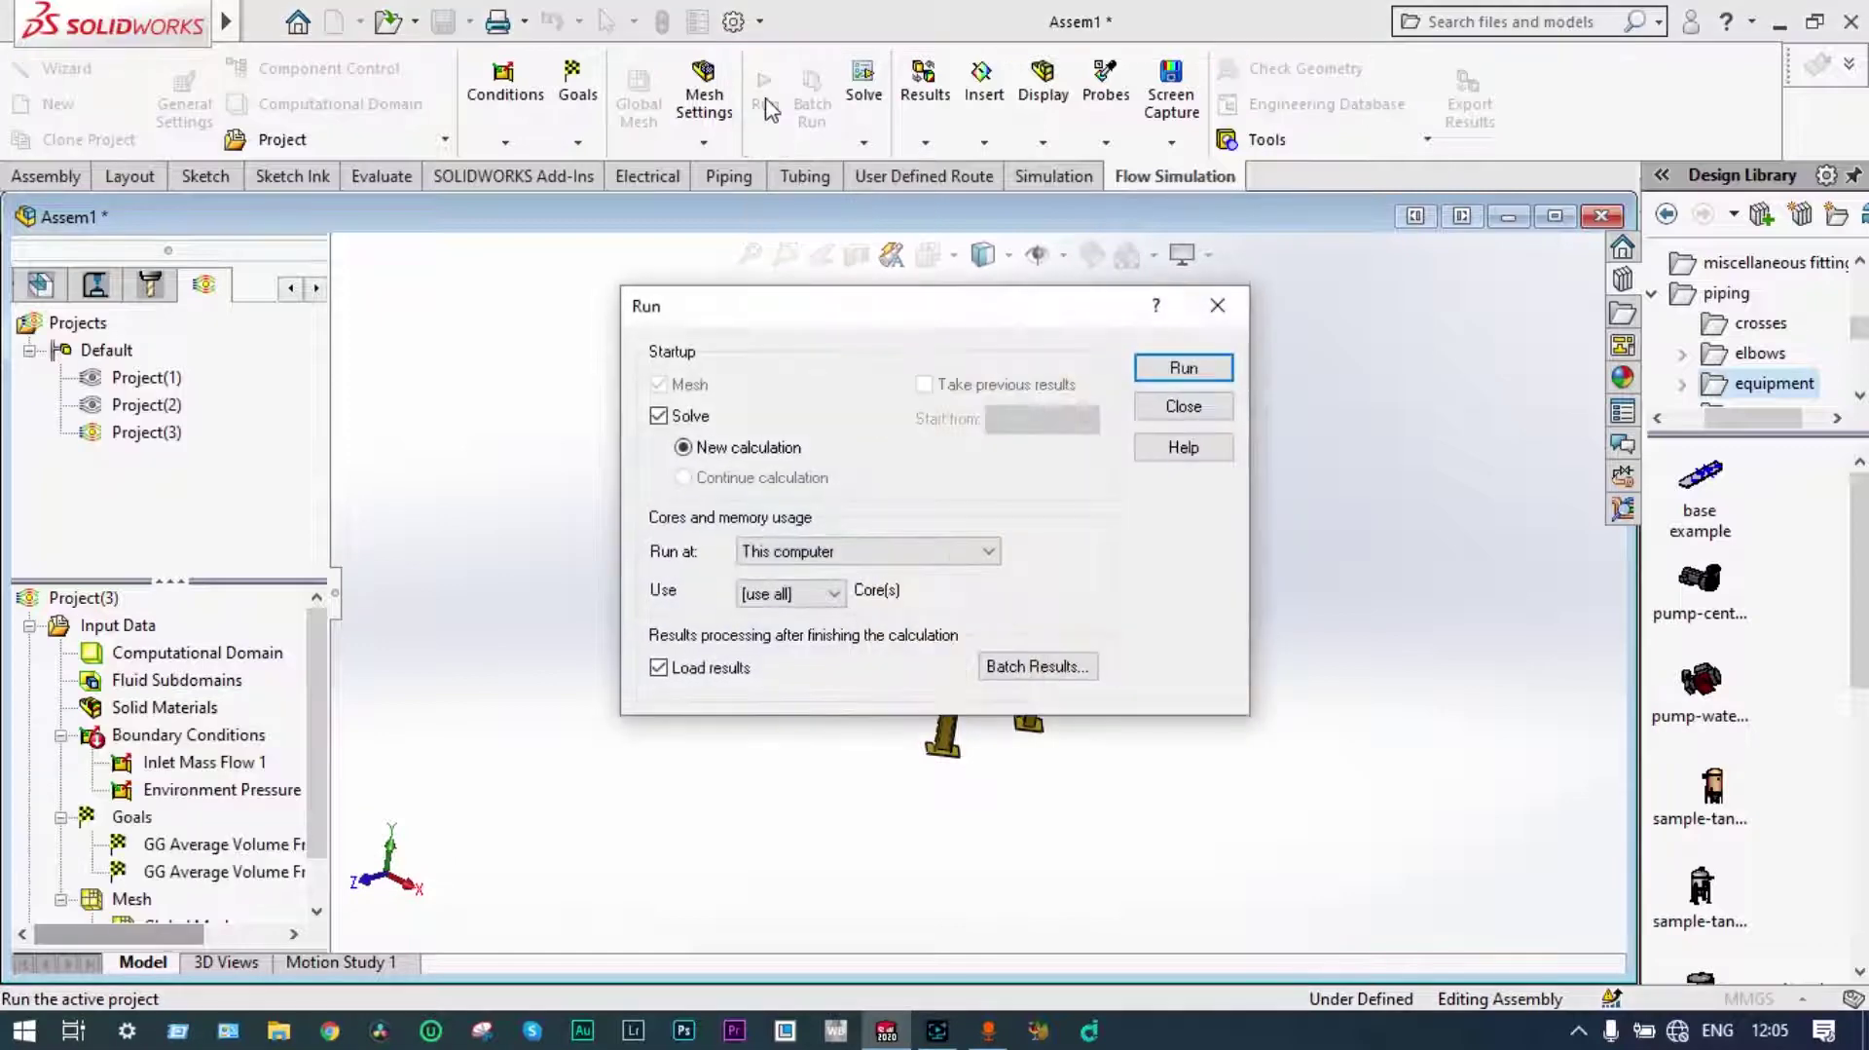
pyautogui.click(1181, 368)
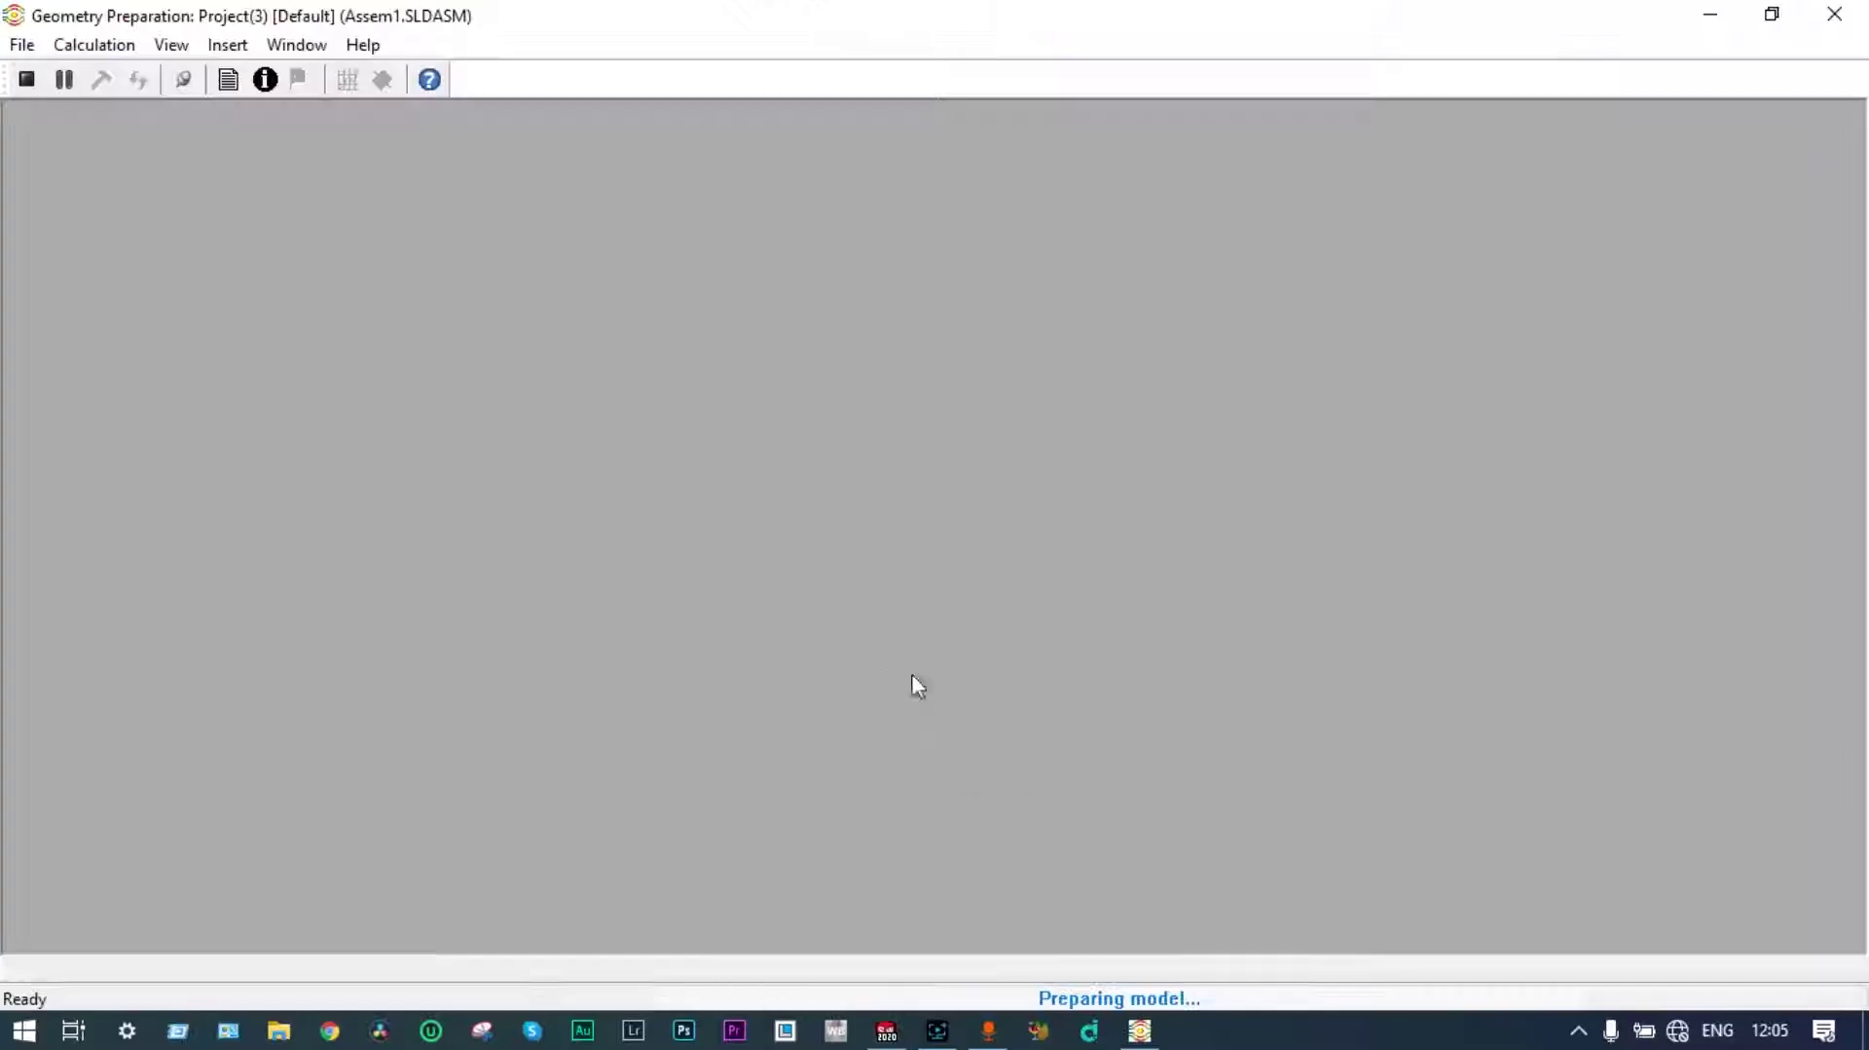
pyautogui.moveTo(1140, 1040)
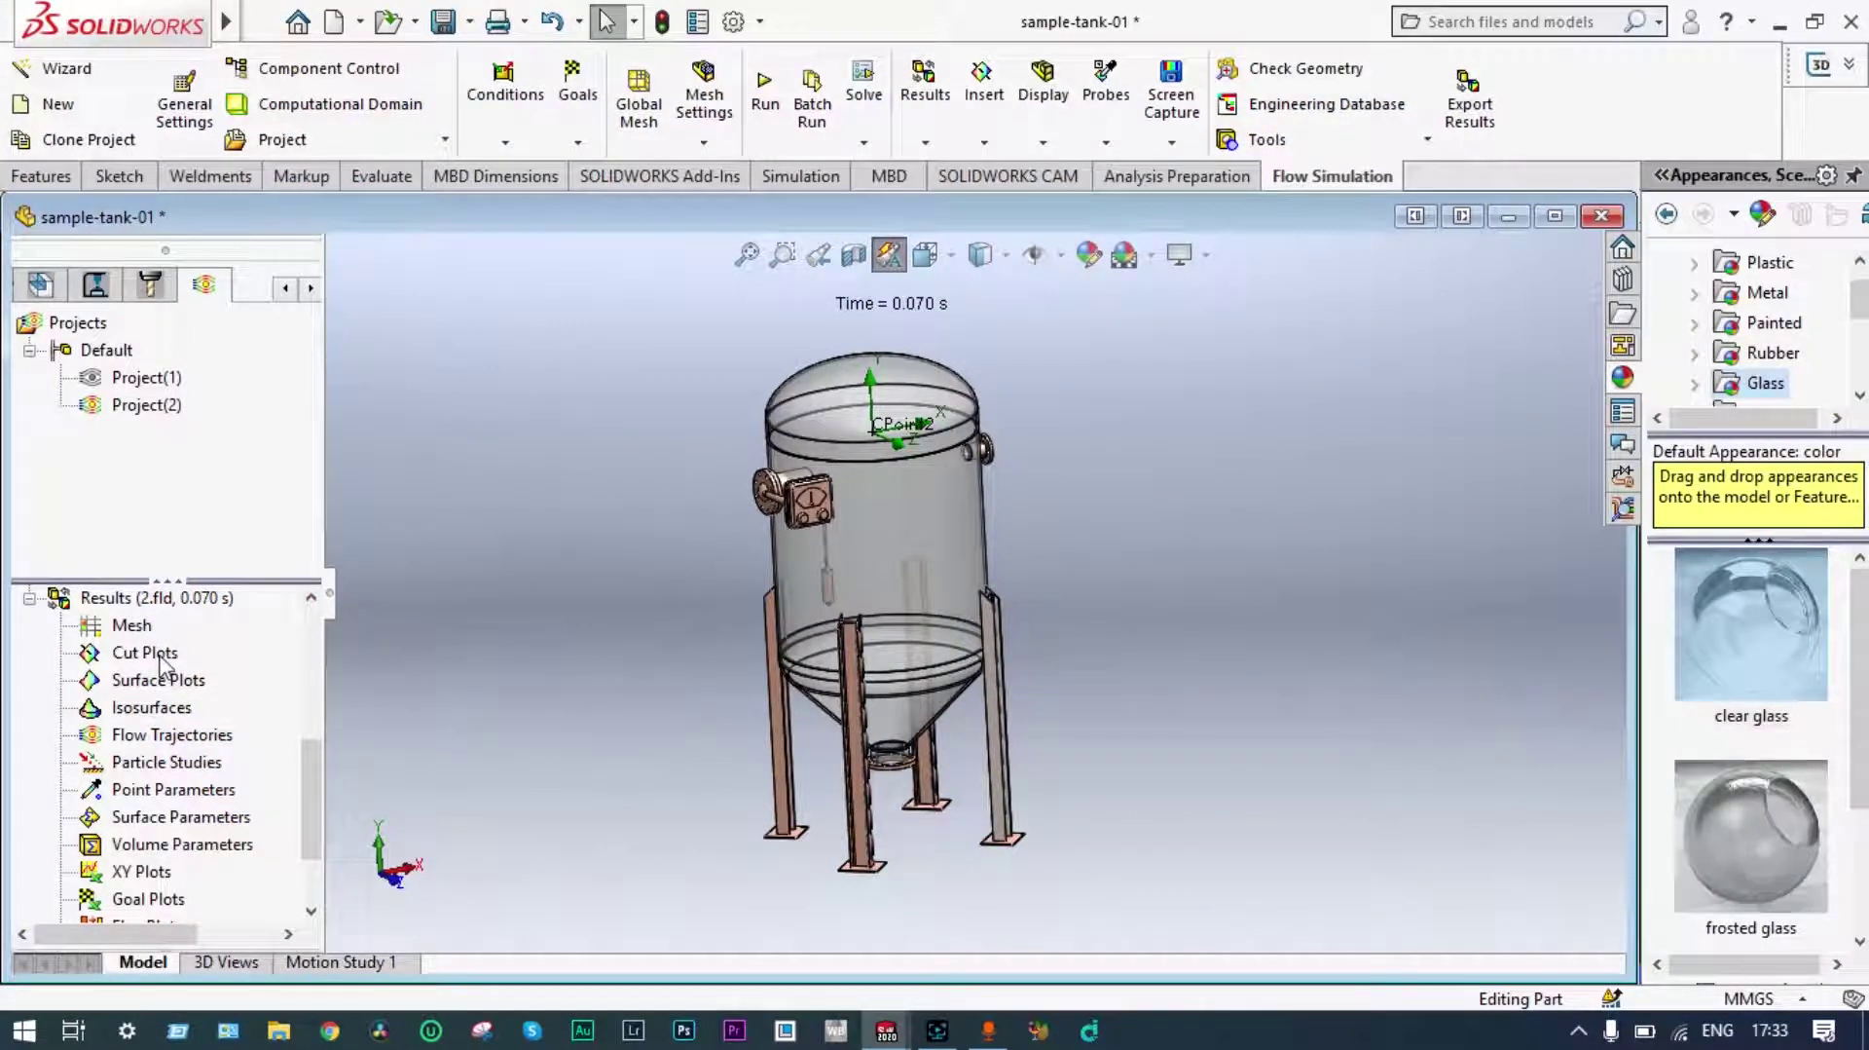
# Insert a cut plot on the Front Plane with contours of Volume Fraction of Butane, and enable vectors.
pyautogui.rightClick(163, 662)
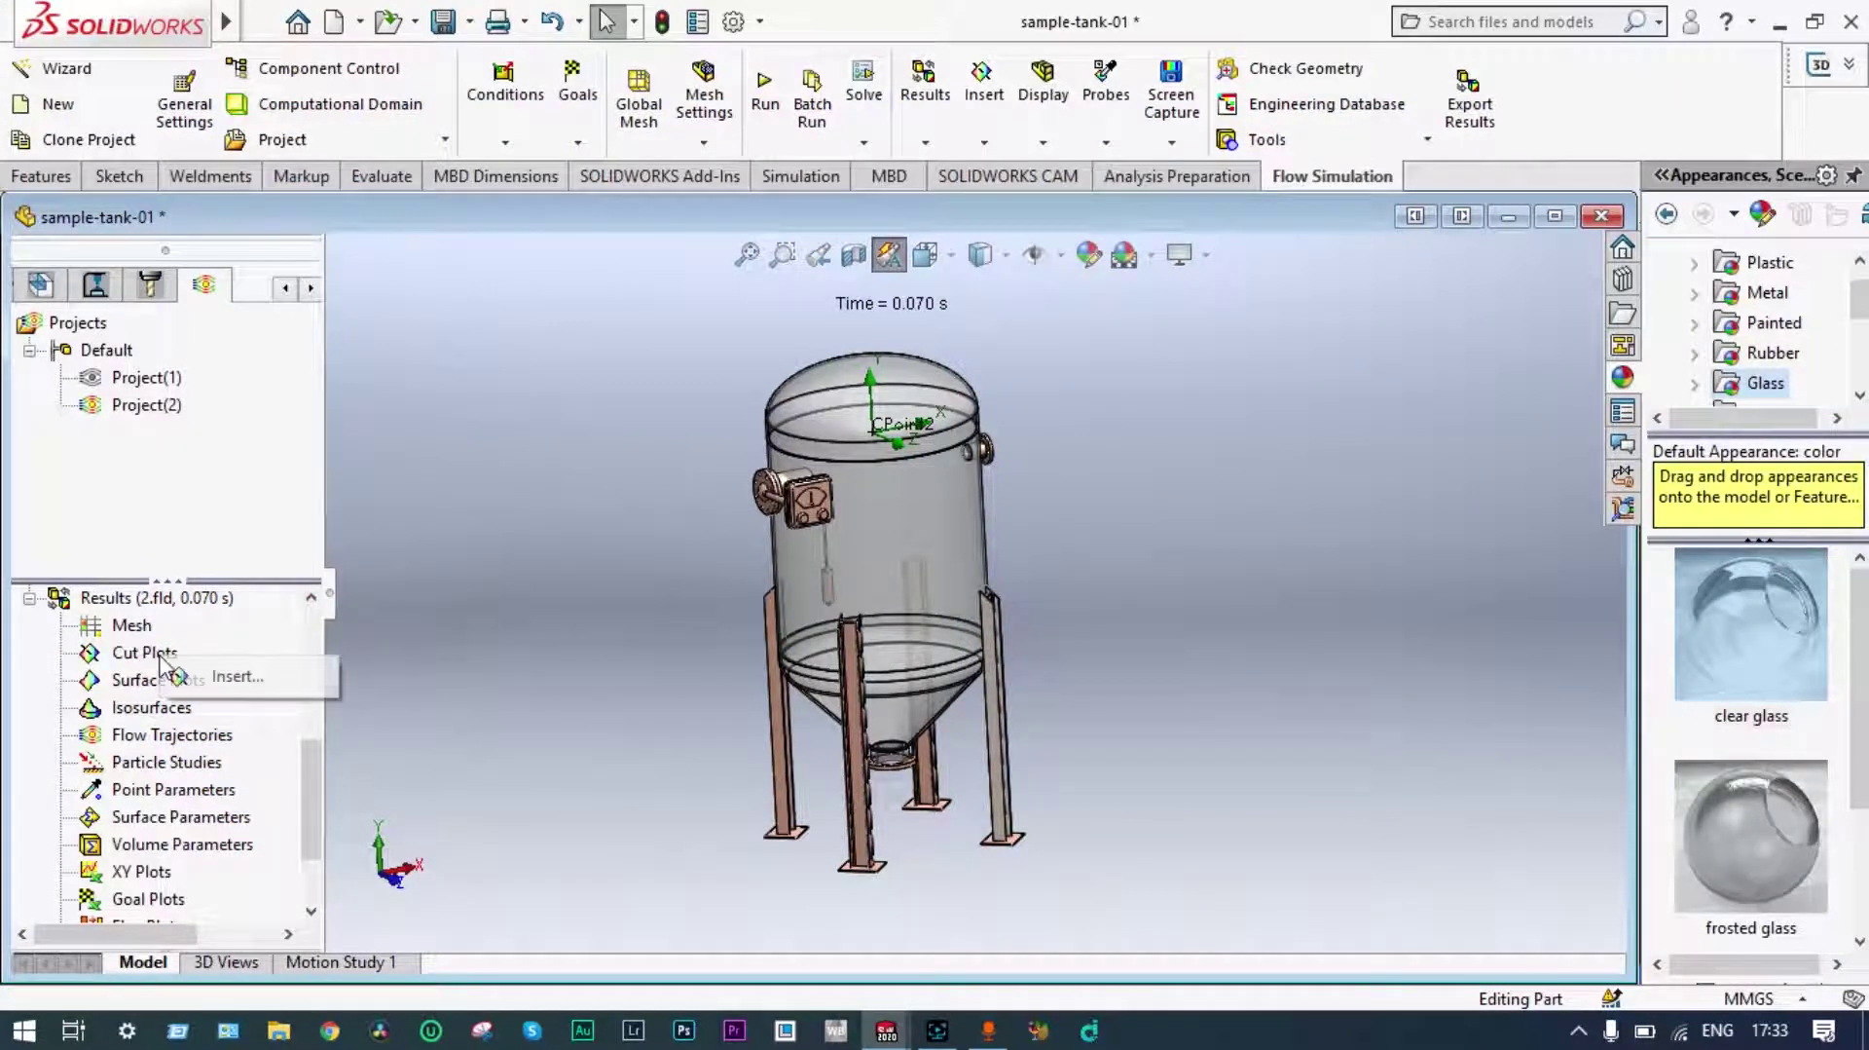
pyautogui.click(238, 676)
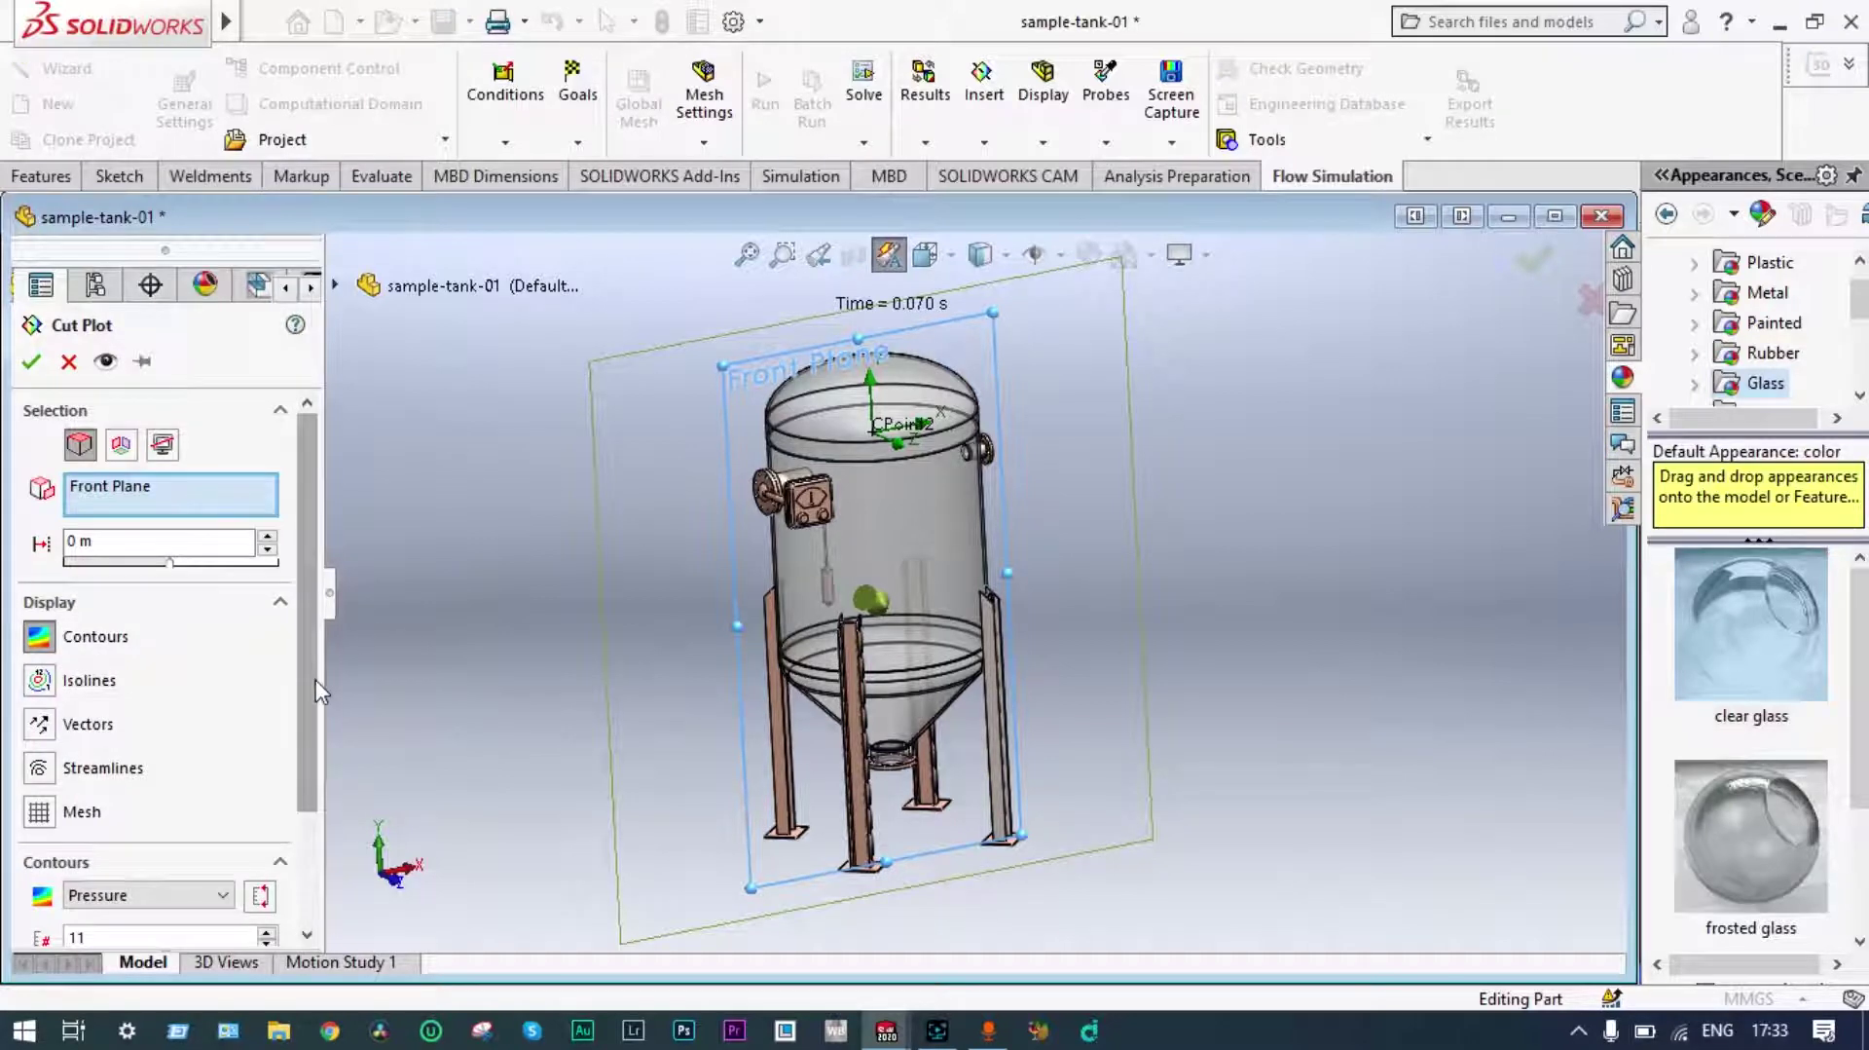
pyautogui.click(225, 895)
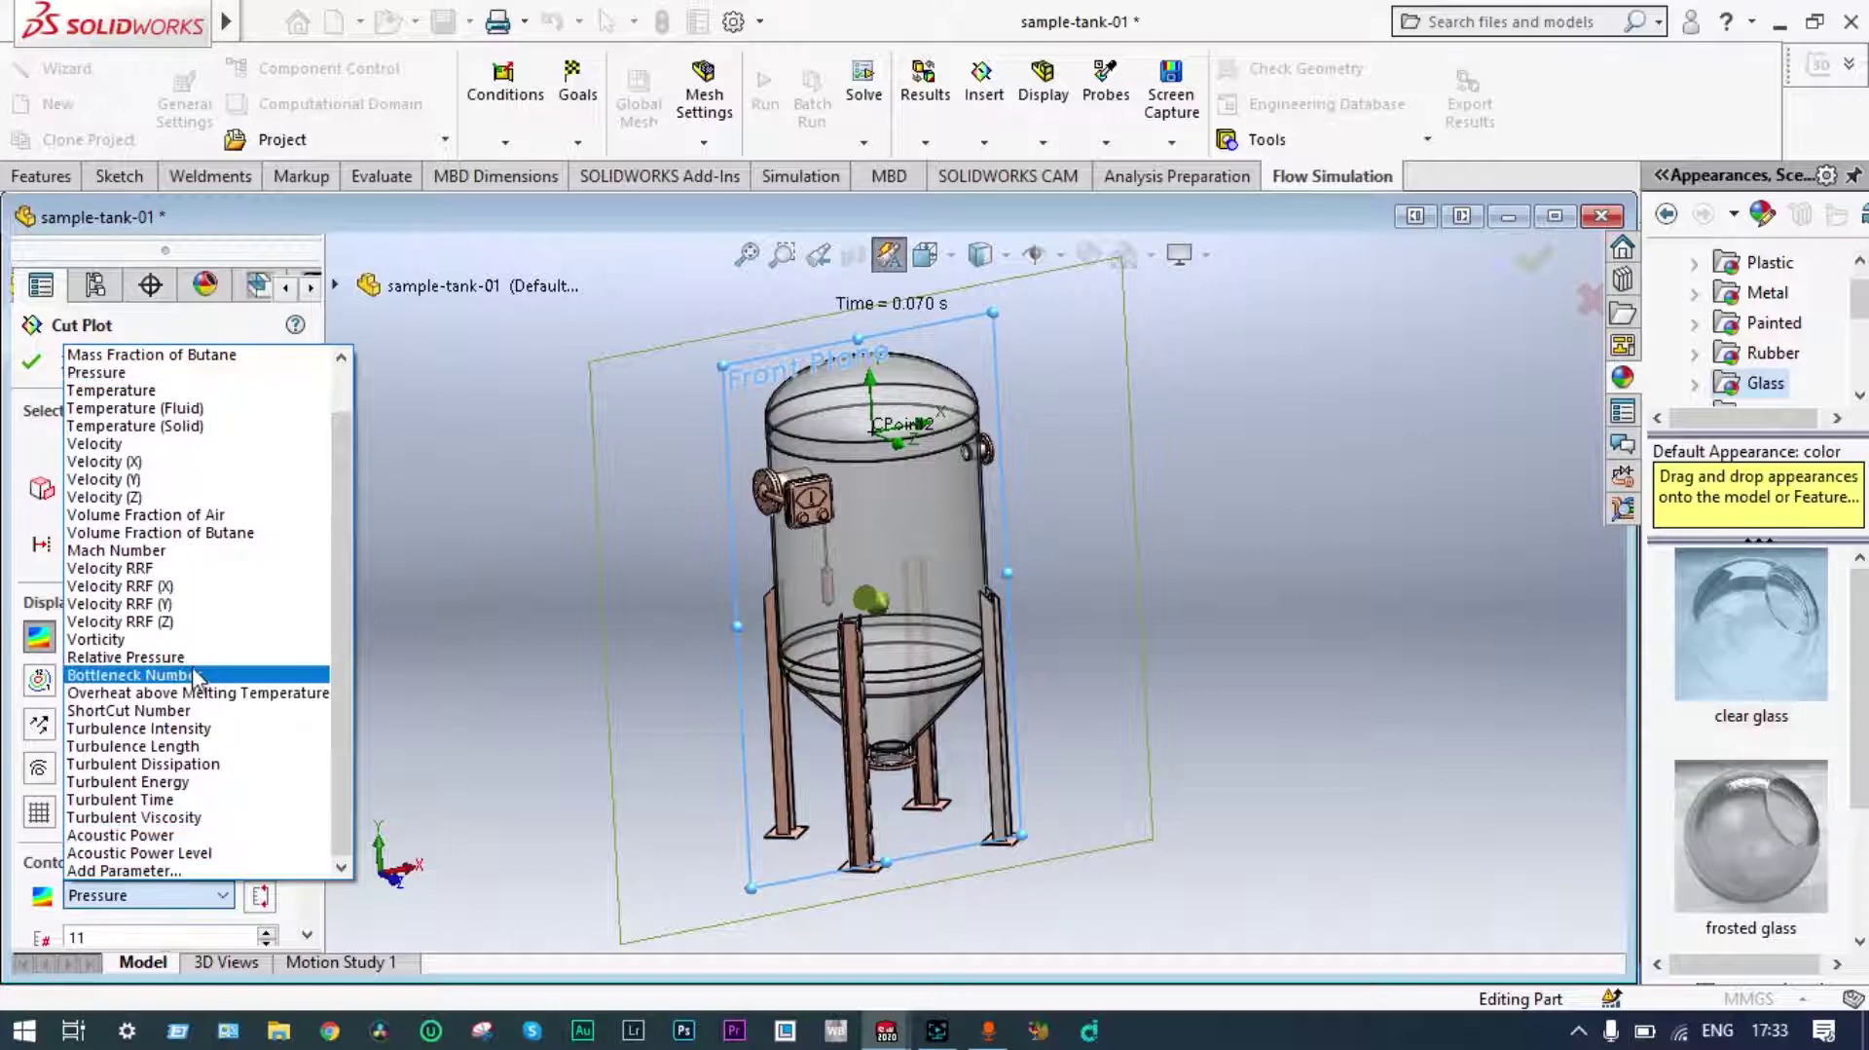
pyautogui.click(229, 548)
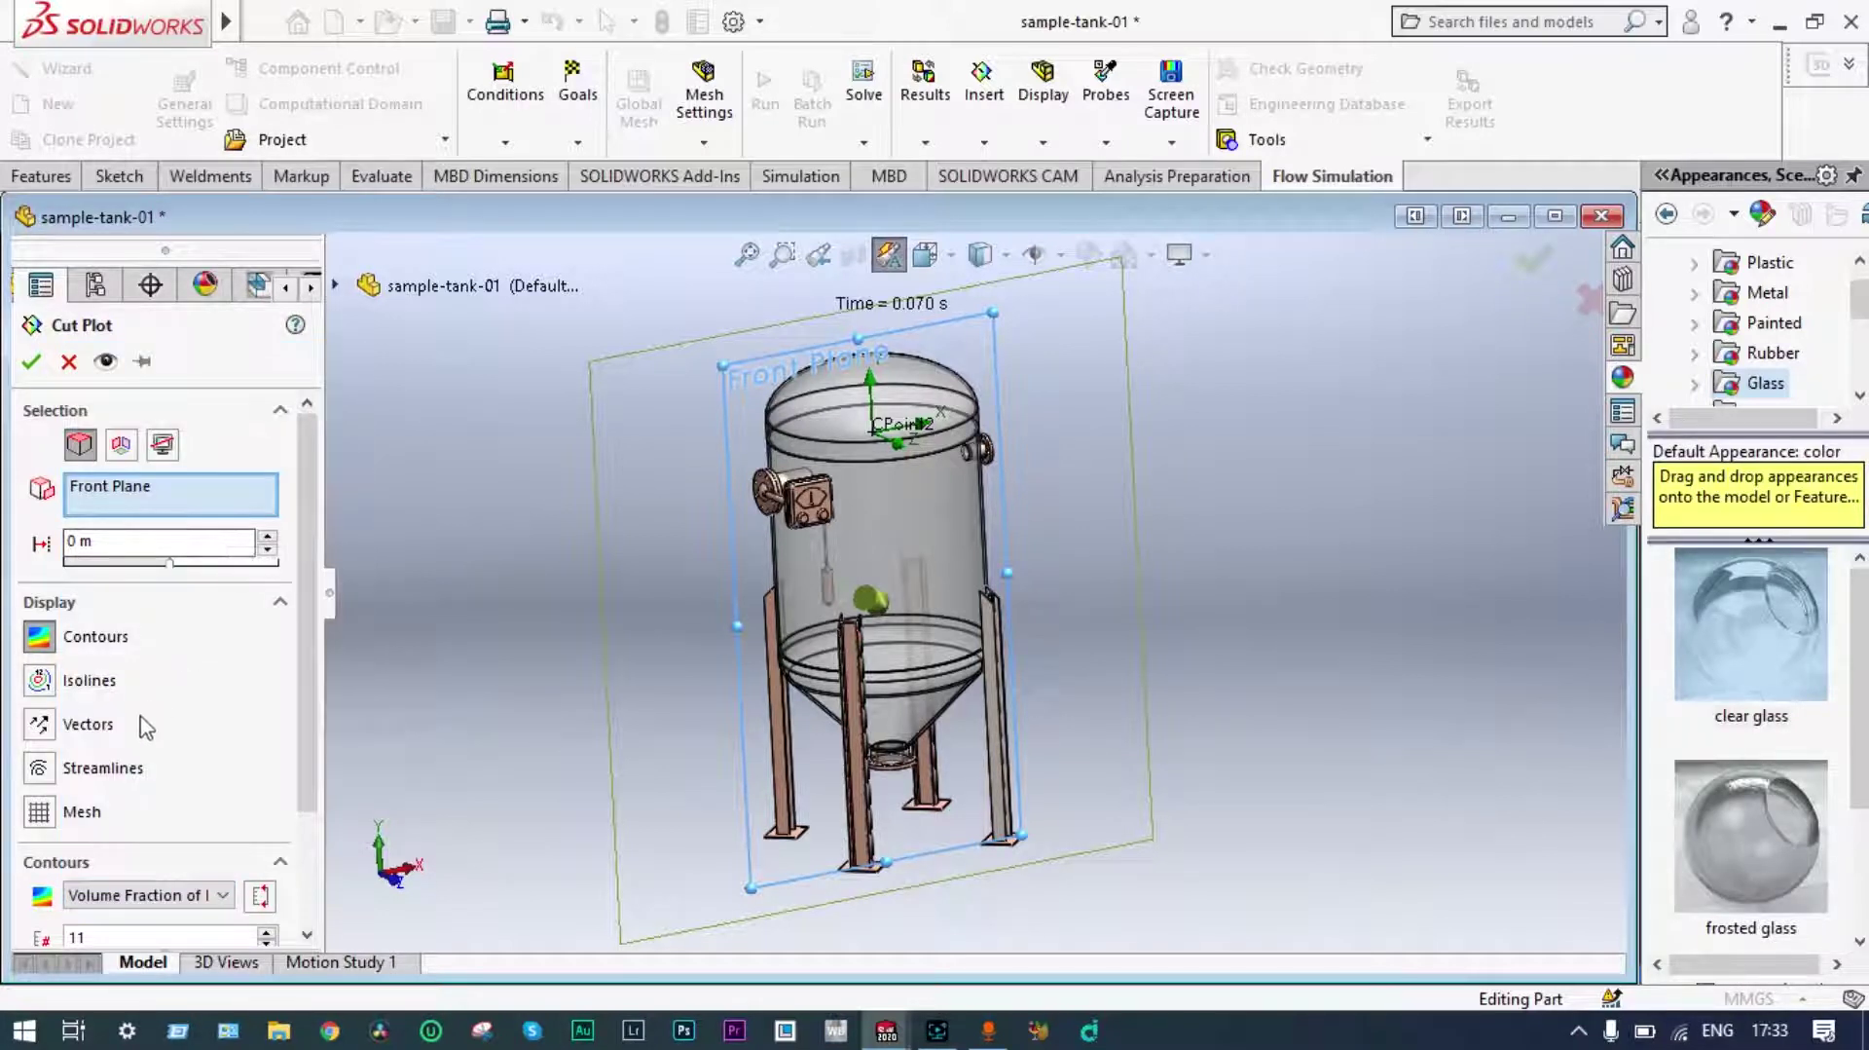
pyautogui.click(40, 725)
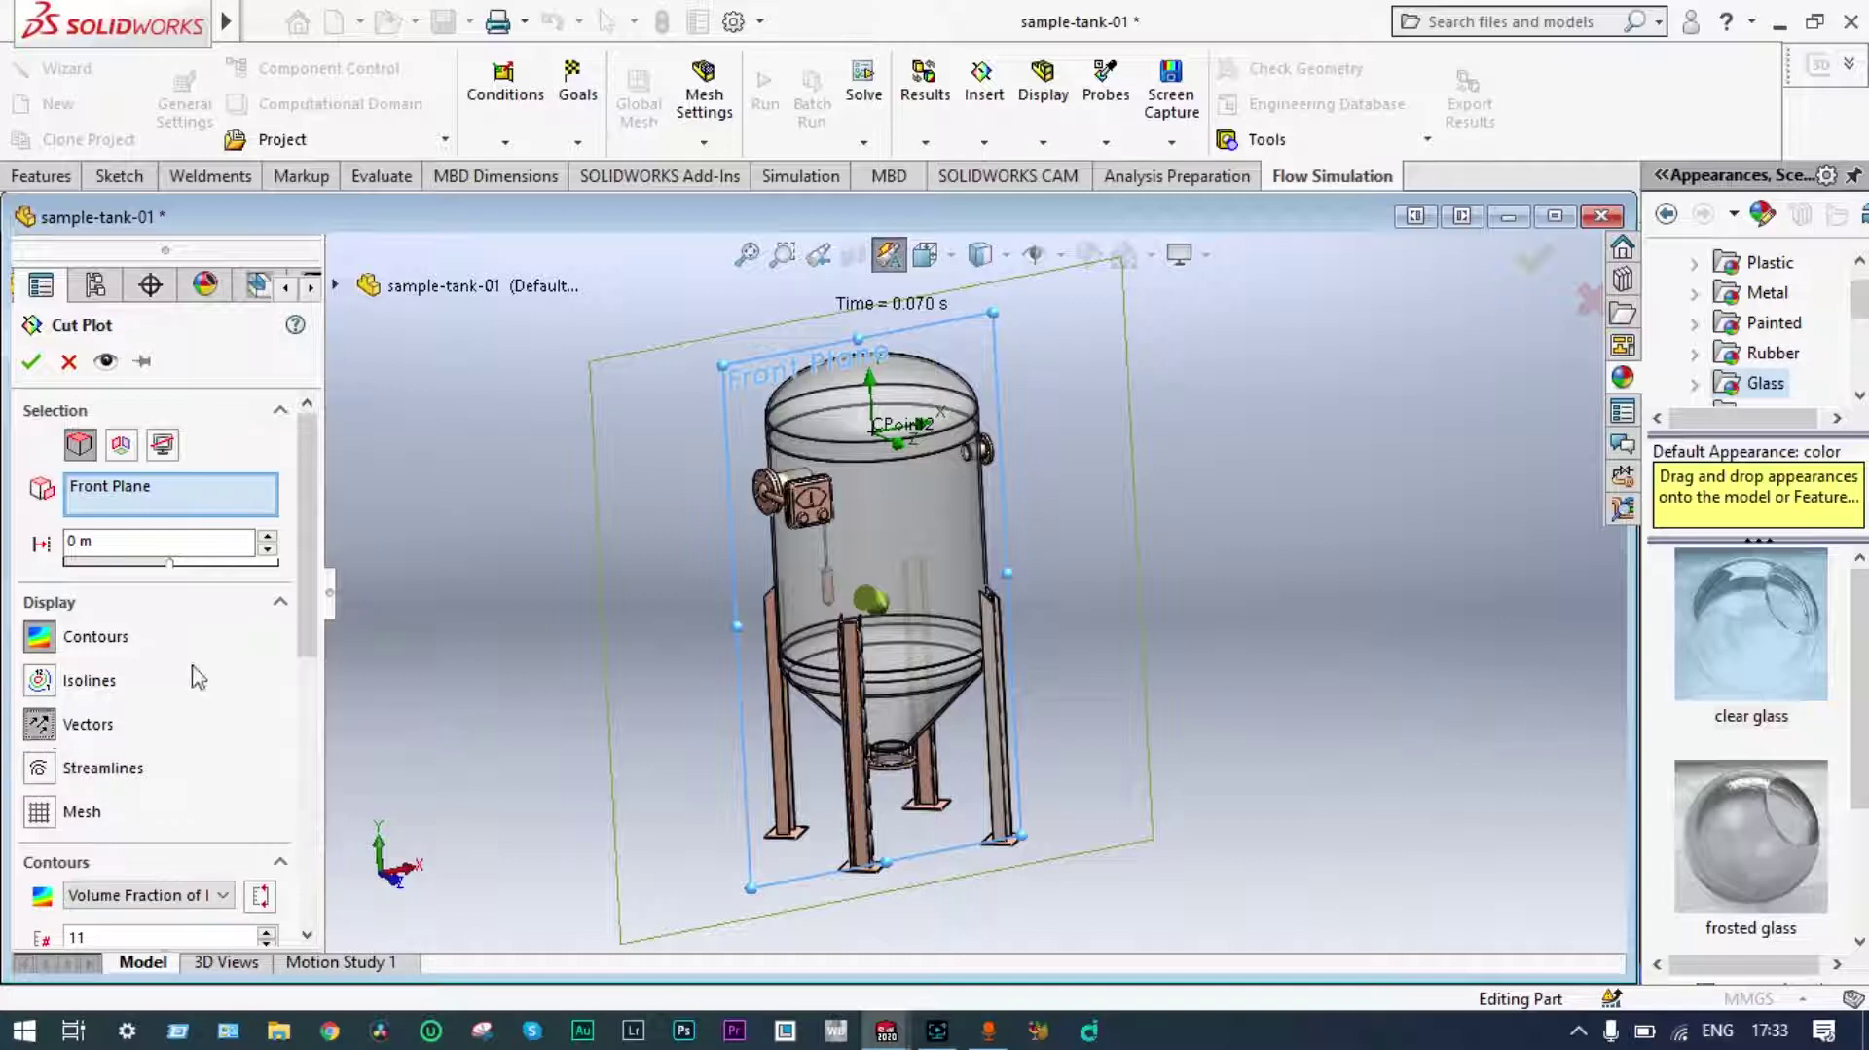
# Set the cut plot's velocity vectors to 0.021 m spacing, 0.023 m arrow size and a 0.599 size ratio, and generate the plot.
pyautogui.moveTo(312, 584); pyautogui.dragTo(319, 781)
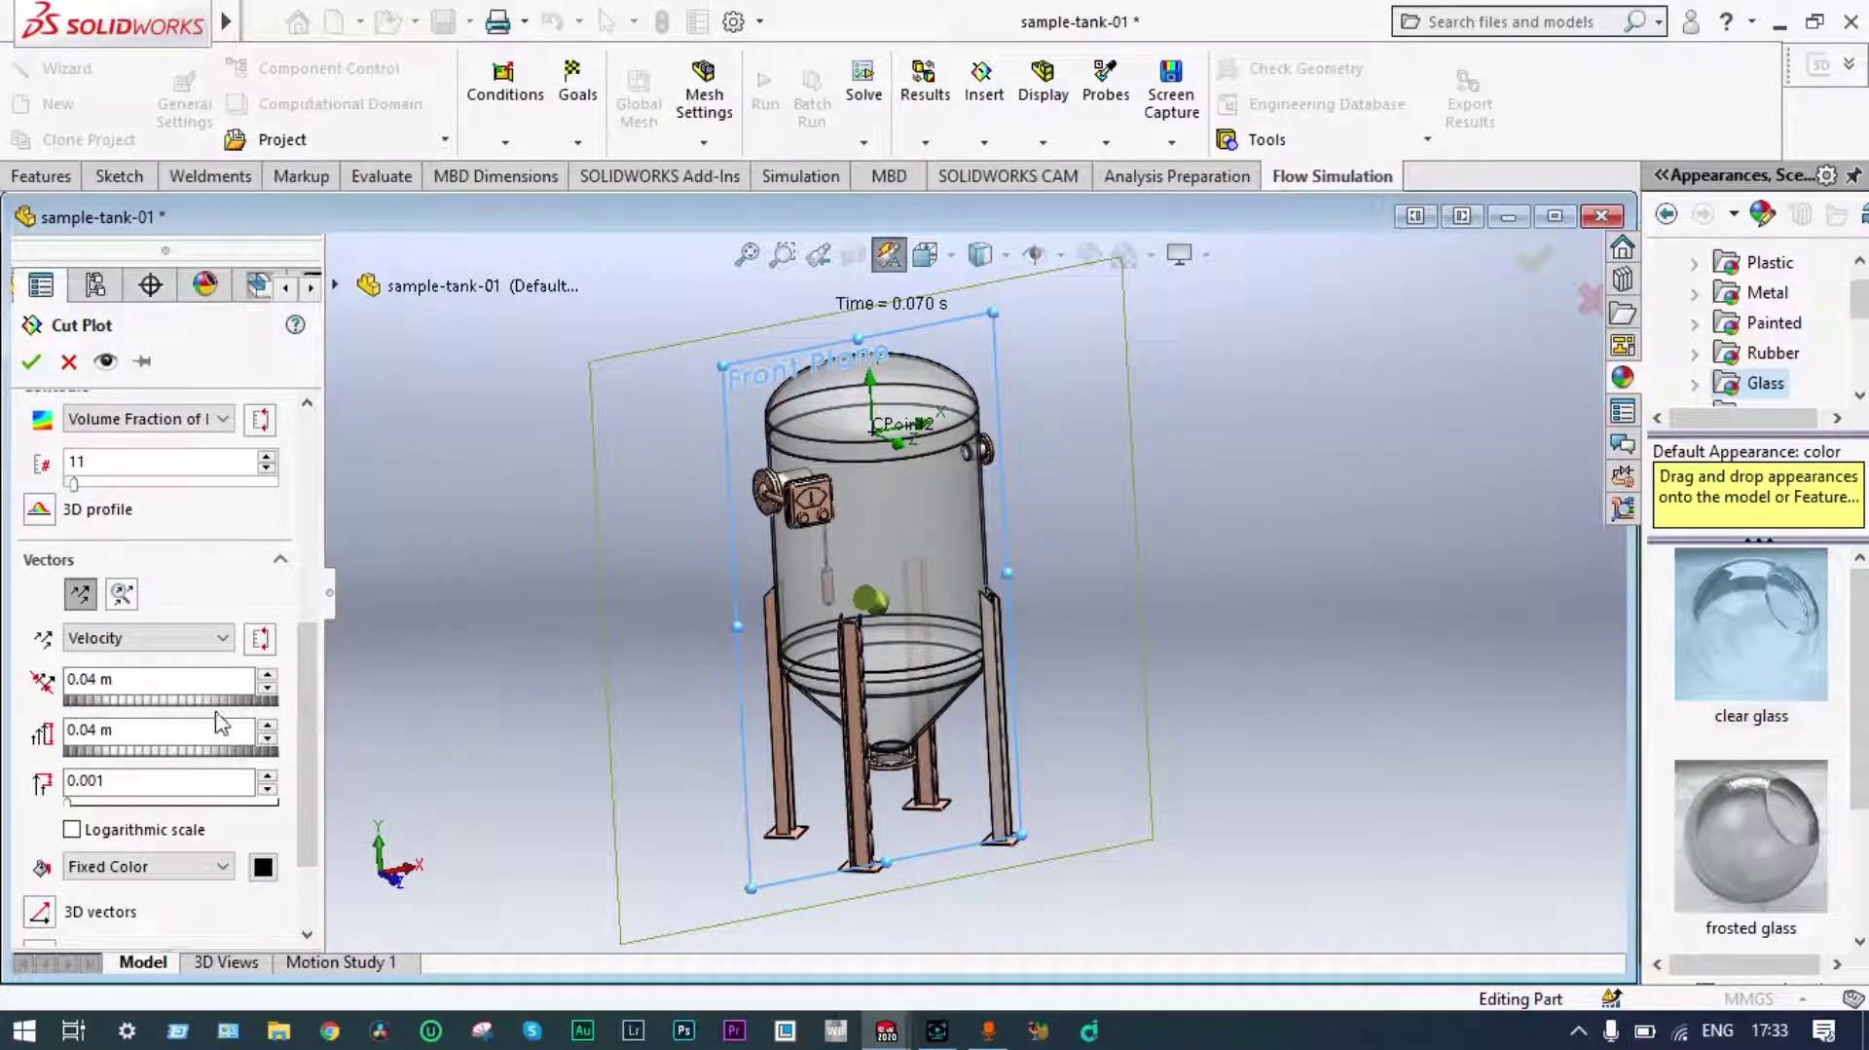
pyautogui.click(266, 687)
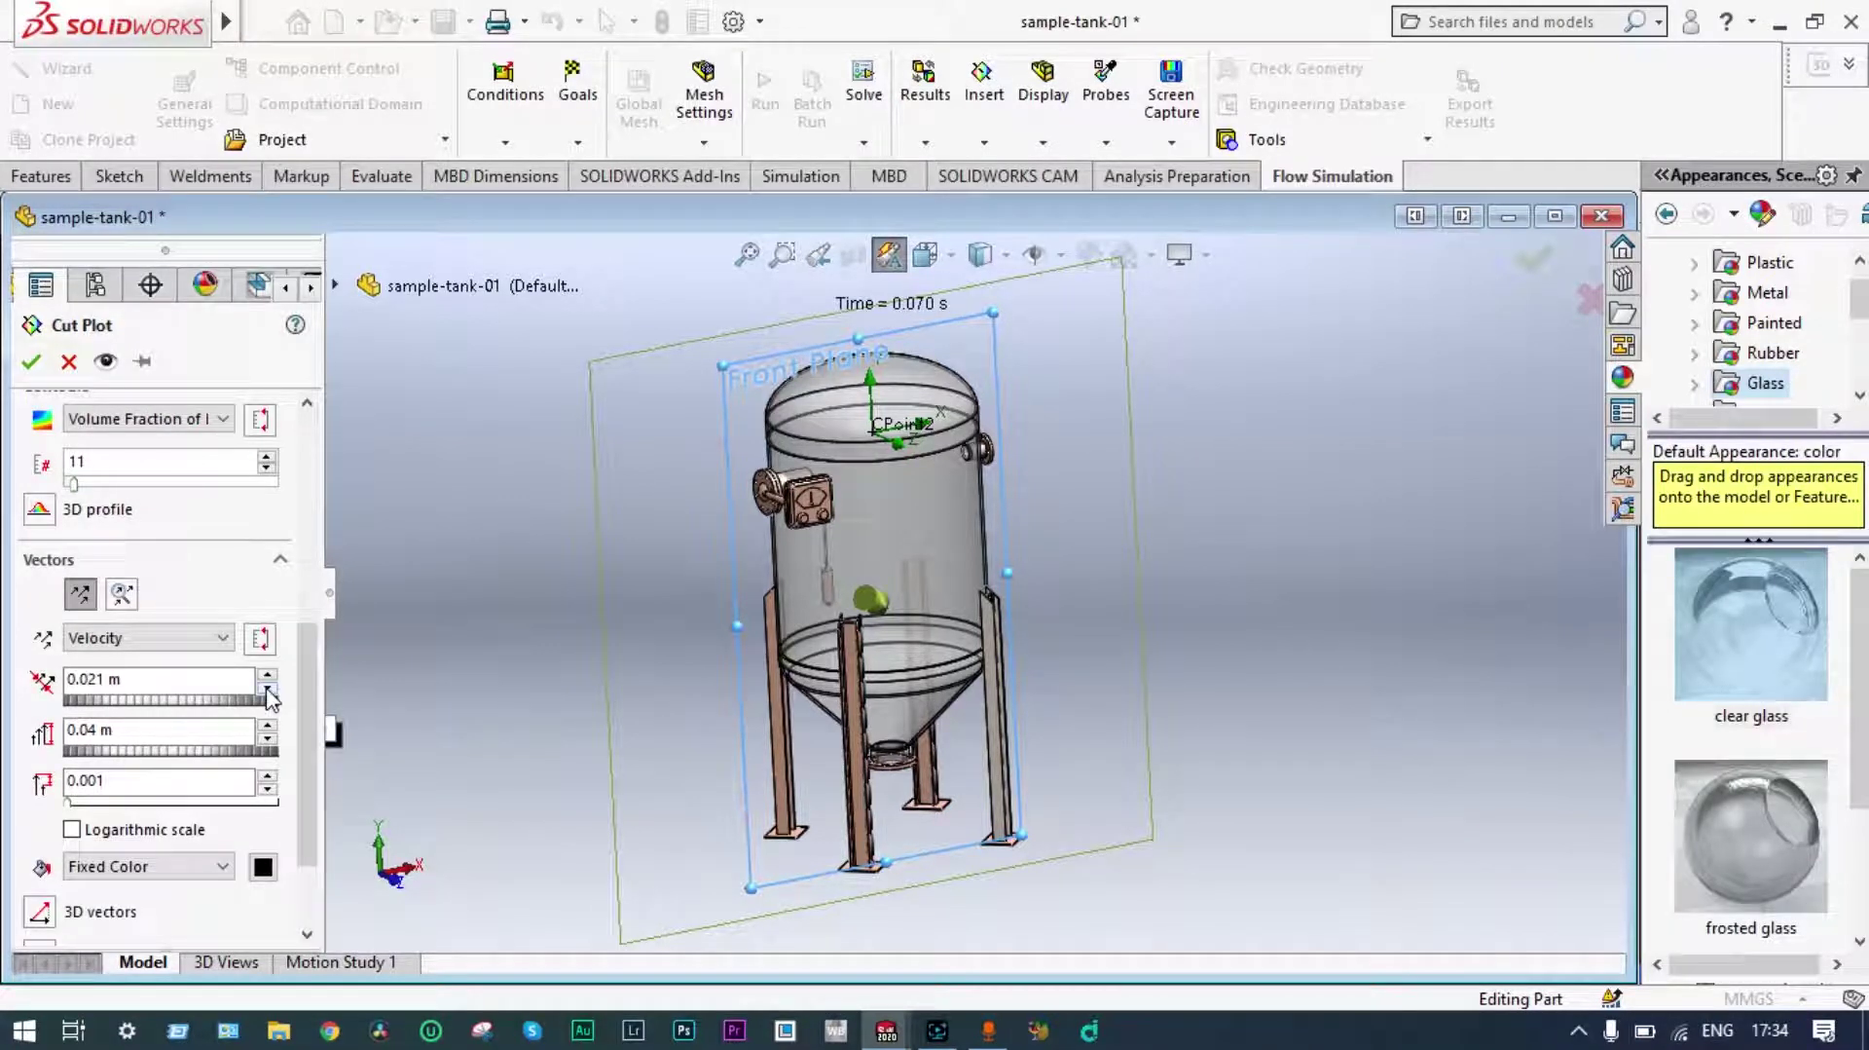
pyautogui.click(269, 744)
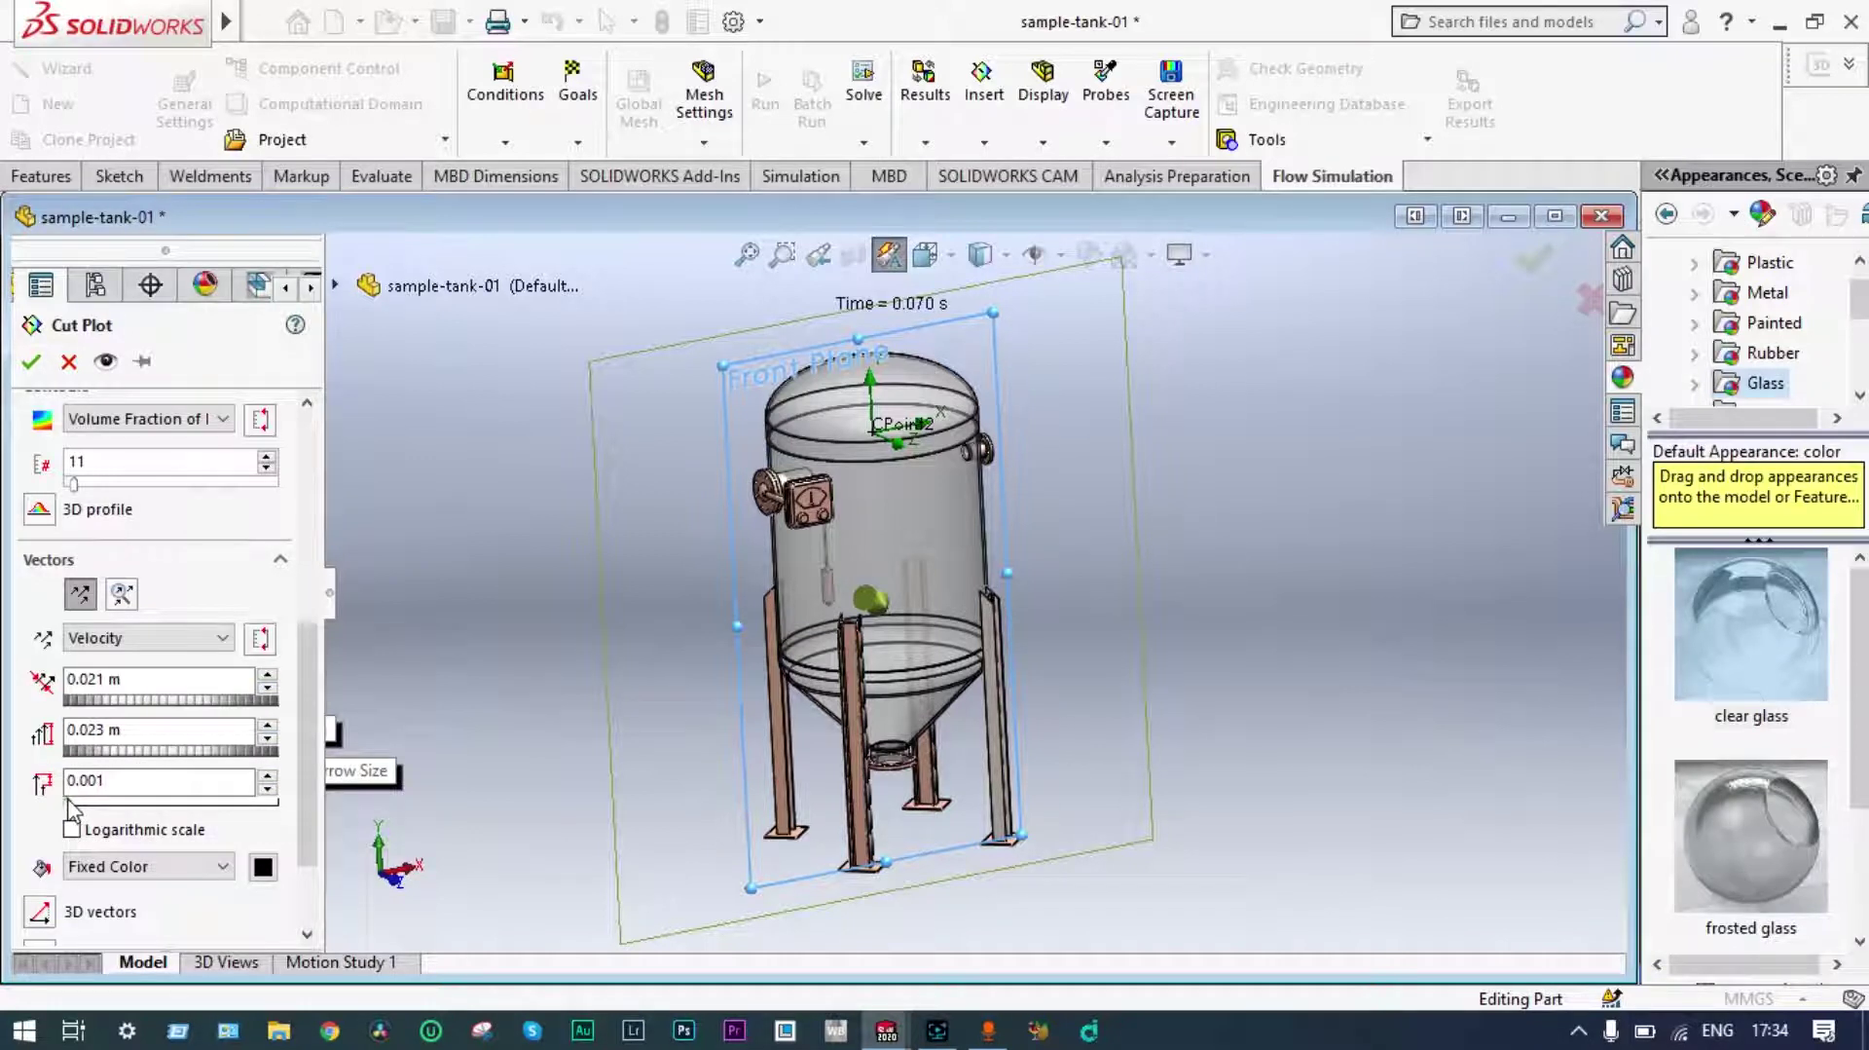
pyautogui.moveTo(71, 800); pyautogui.dragTo(192, 801)
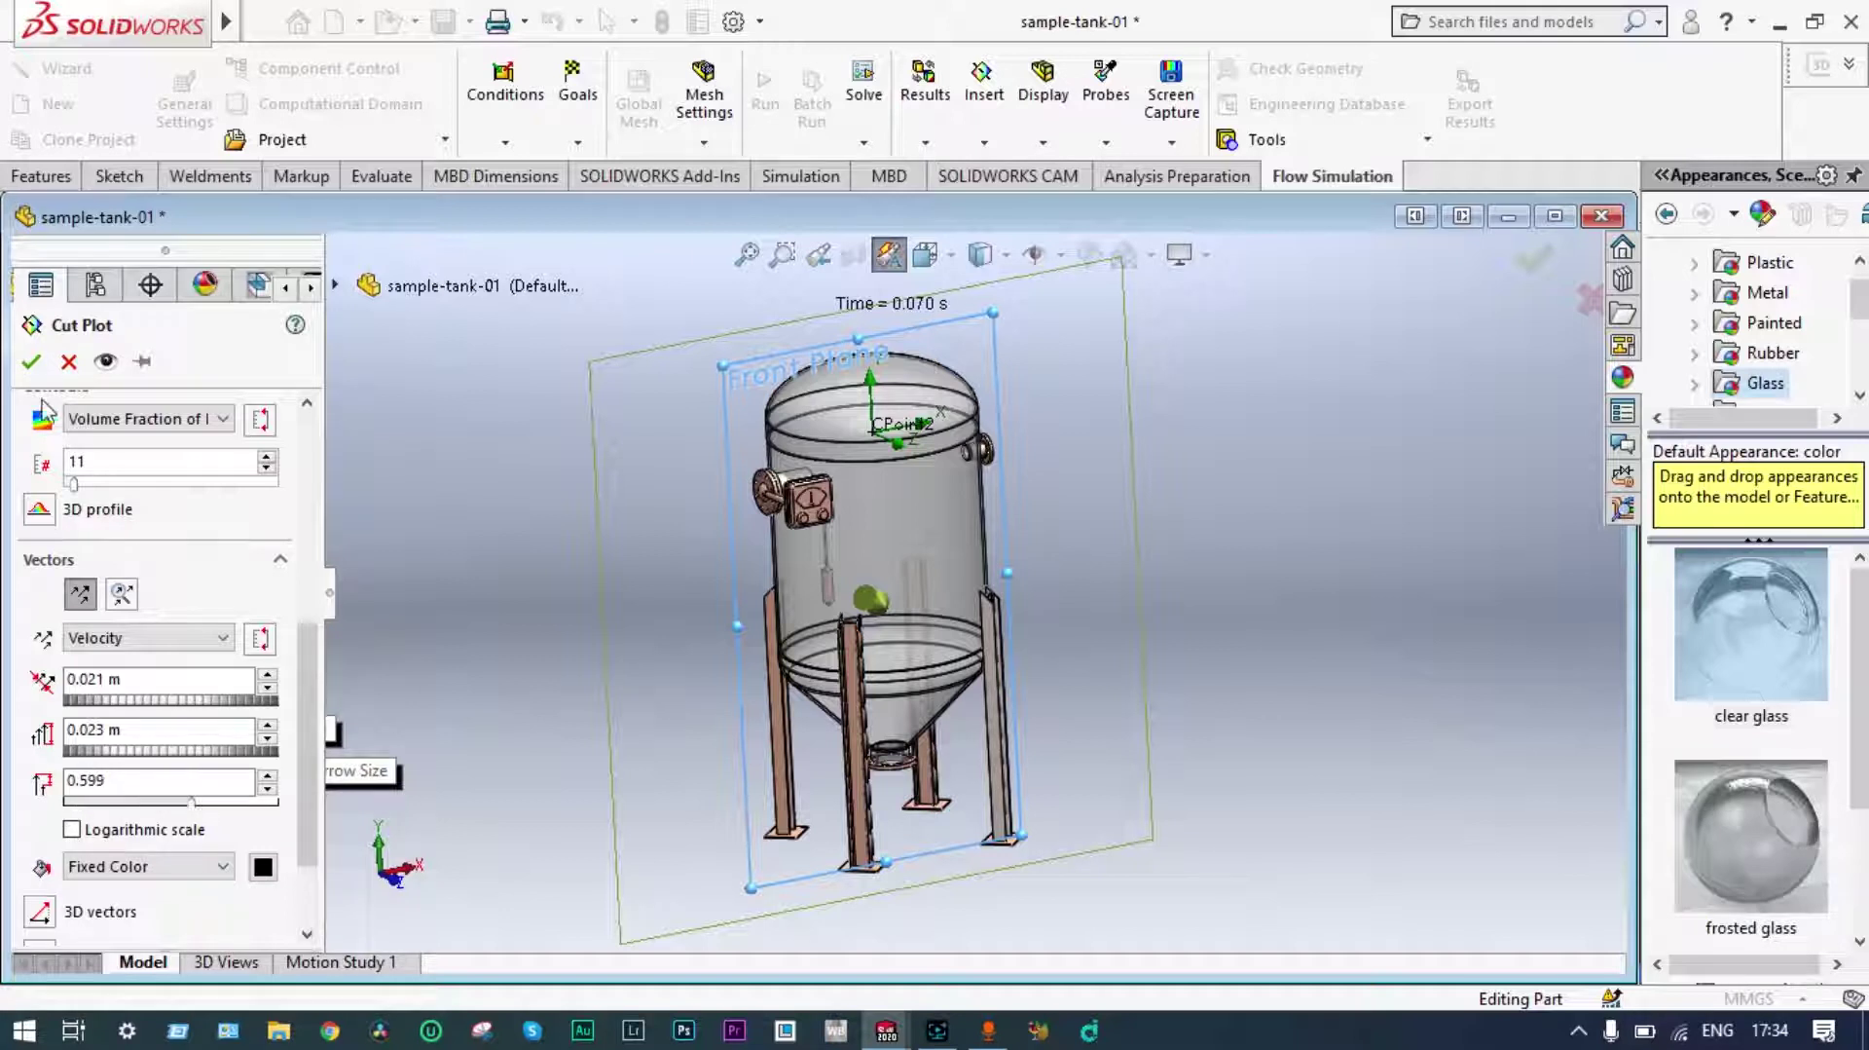
pyautogui.click(32, 364)
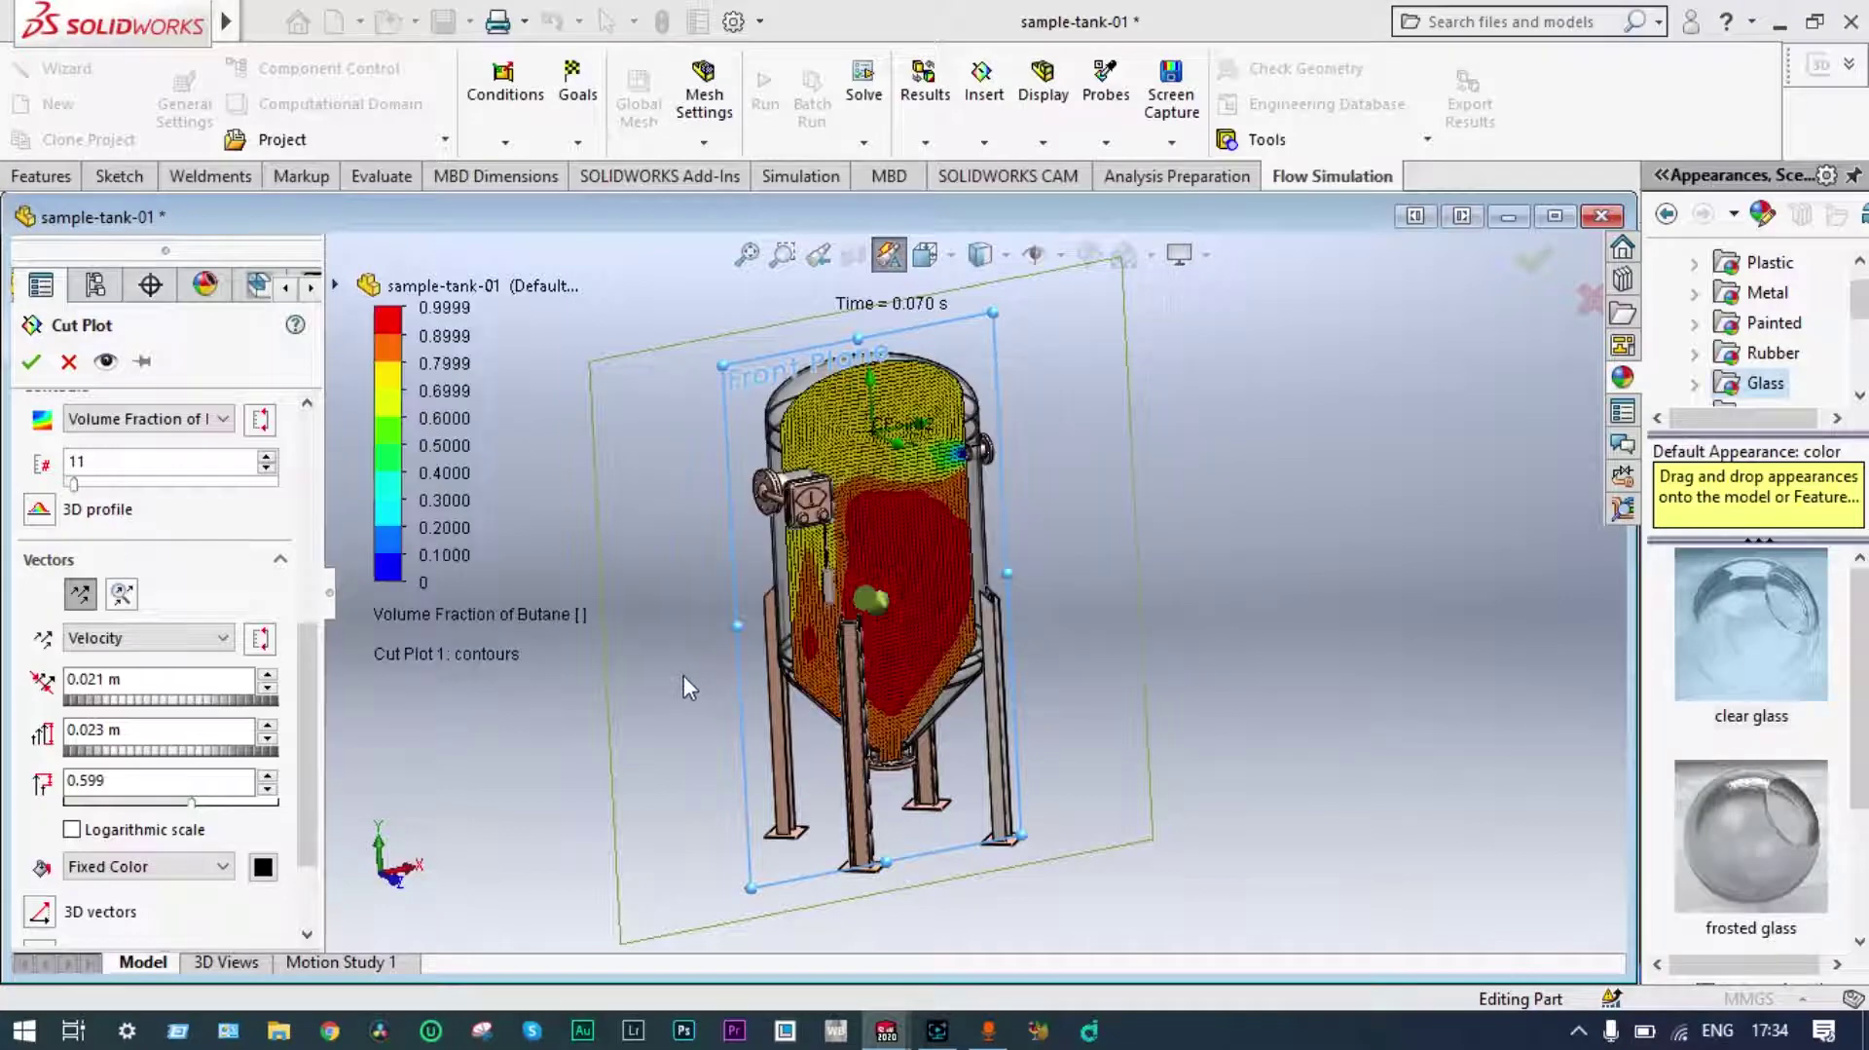
# Orient the tank to the Front view and play the time animation of all cut plots.
pyautogui.moveTo(683, 674); pyautogui.dragTo(1081, 634, button='middle')
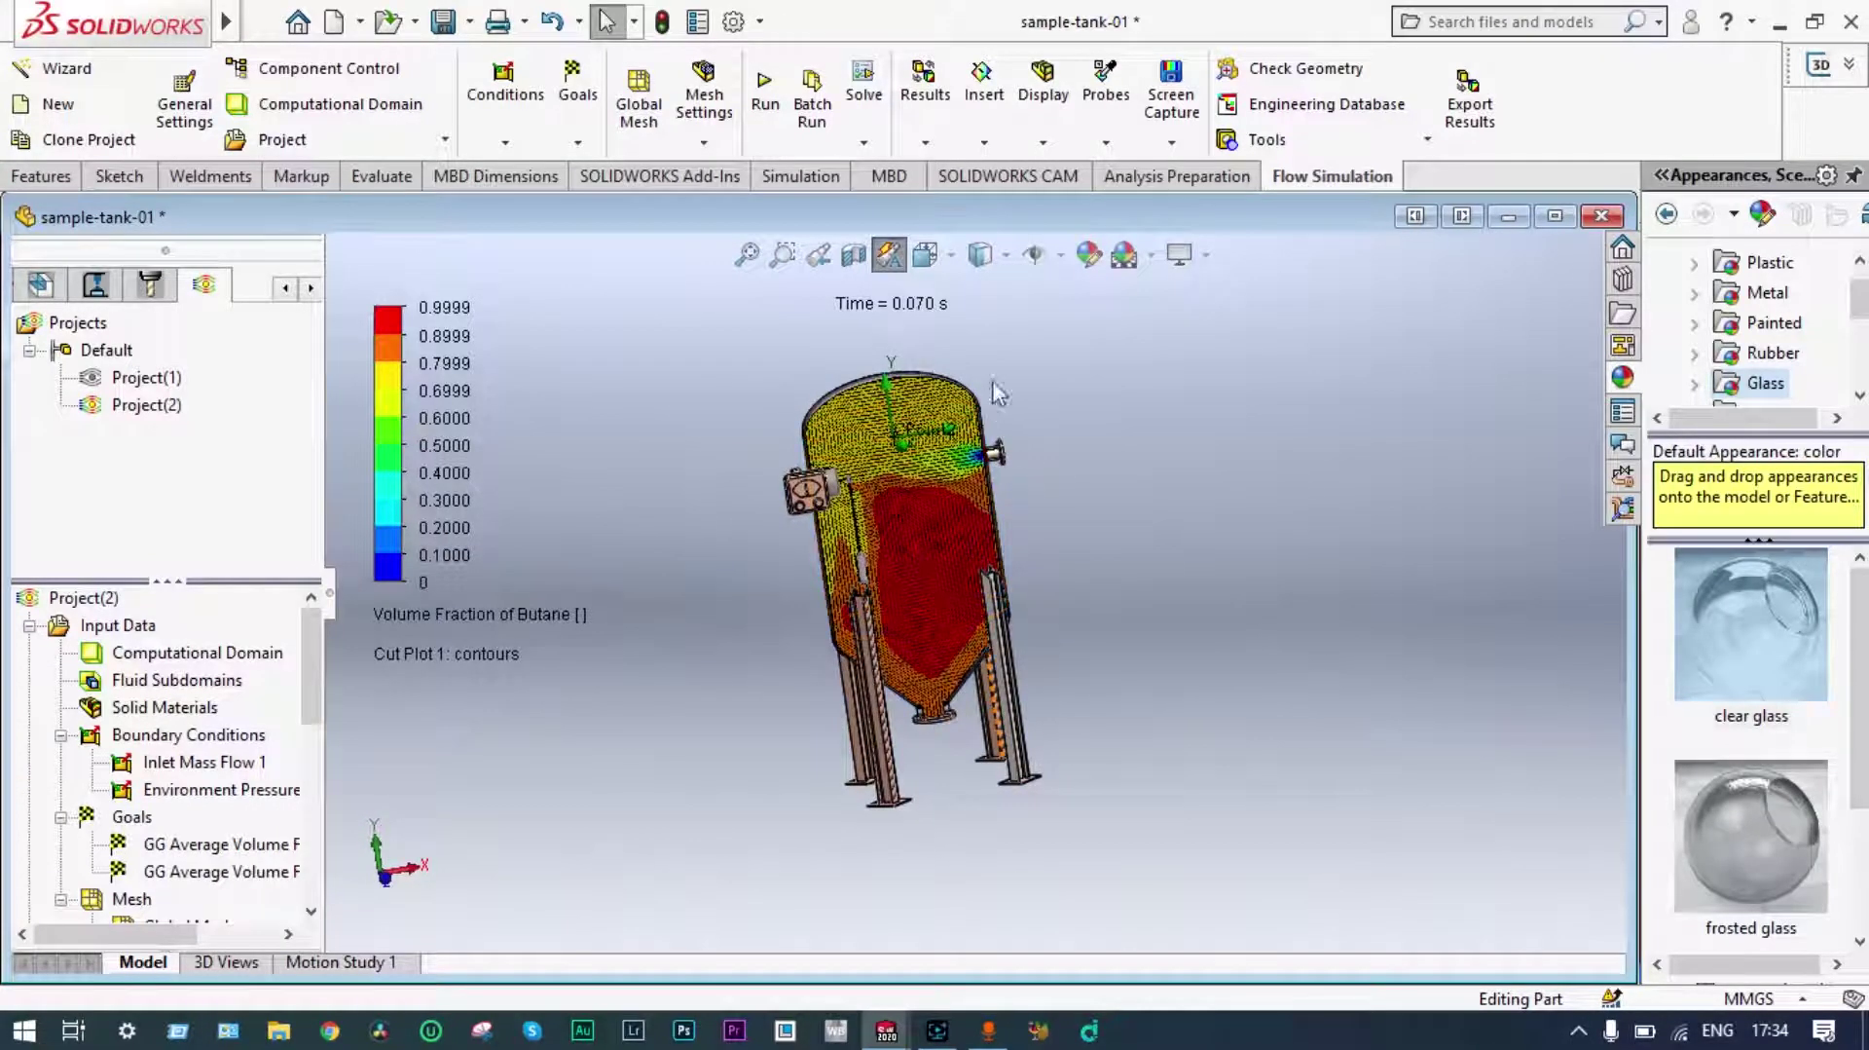
pyautogui.click(950, 261)
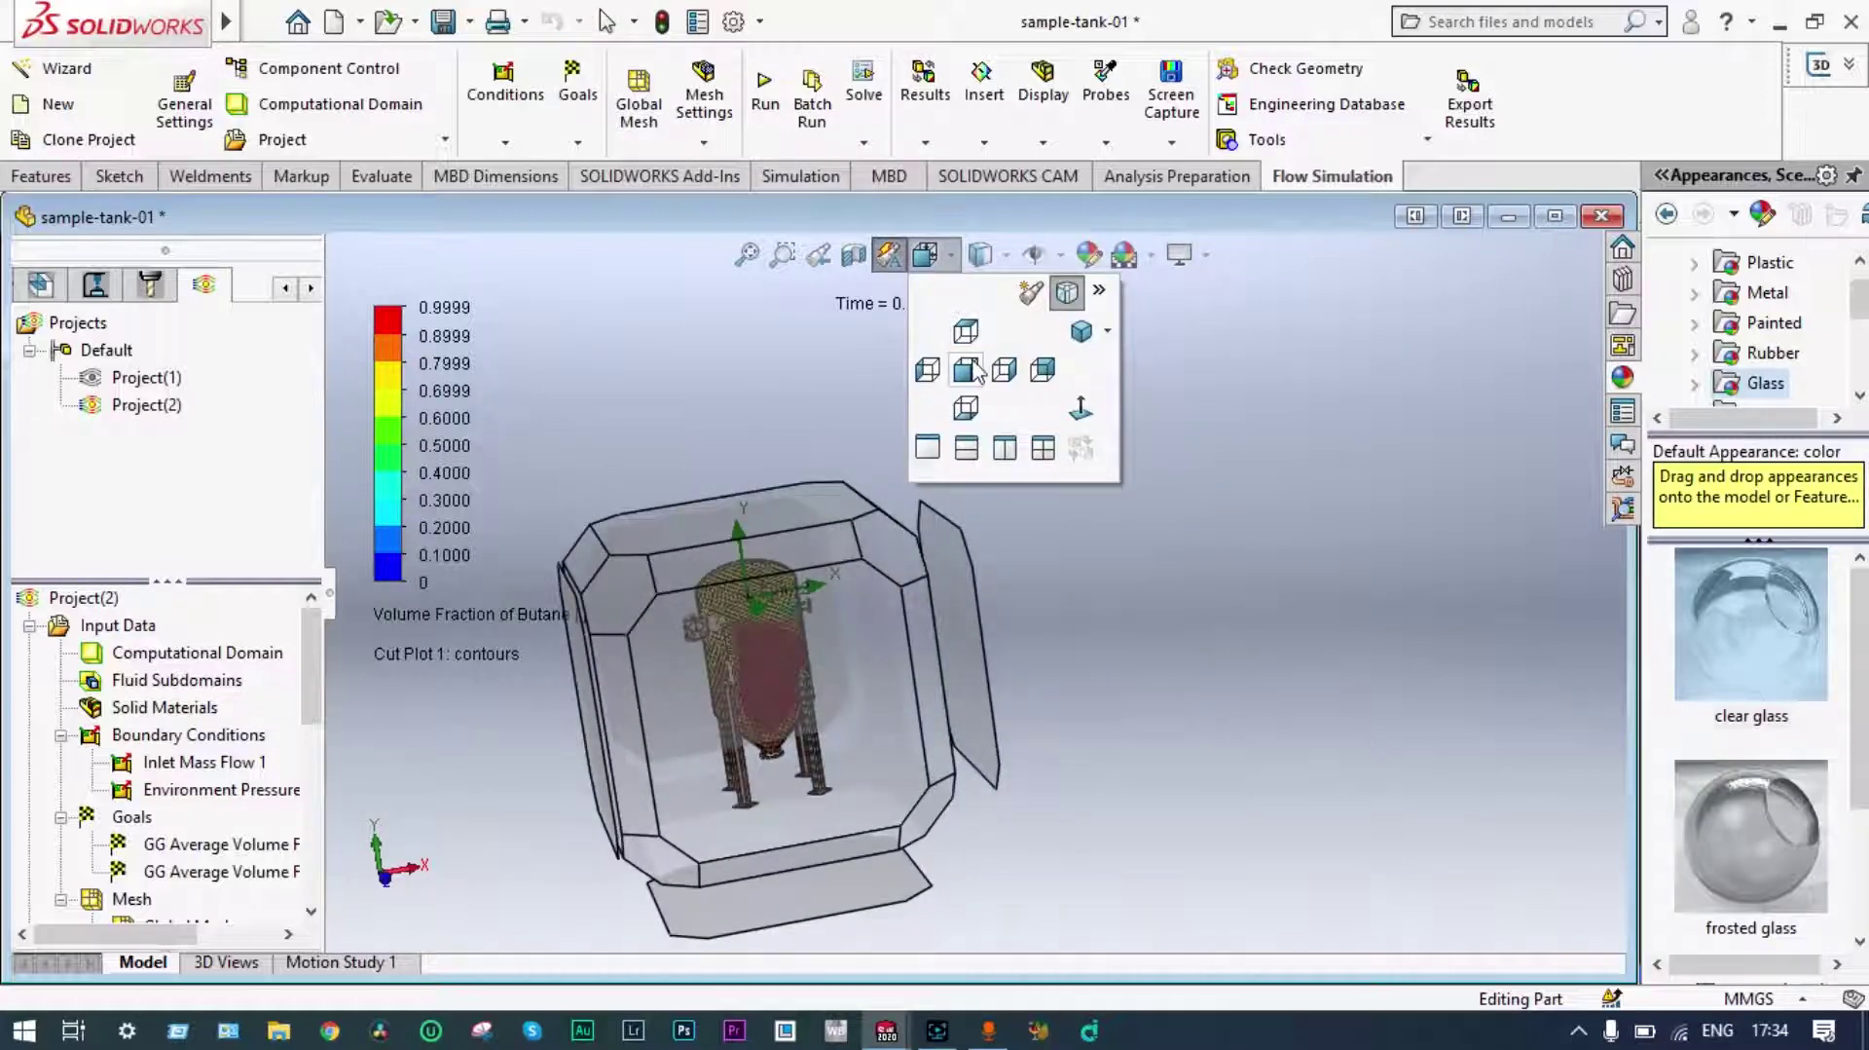
pyautogui.click(972, 367)
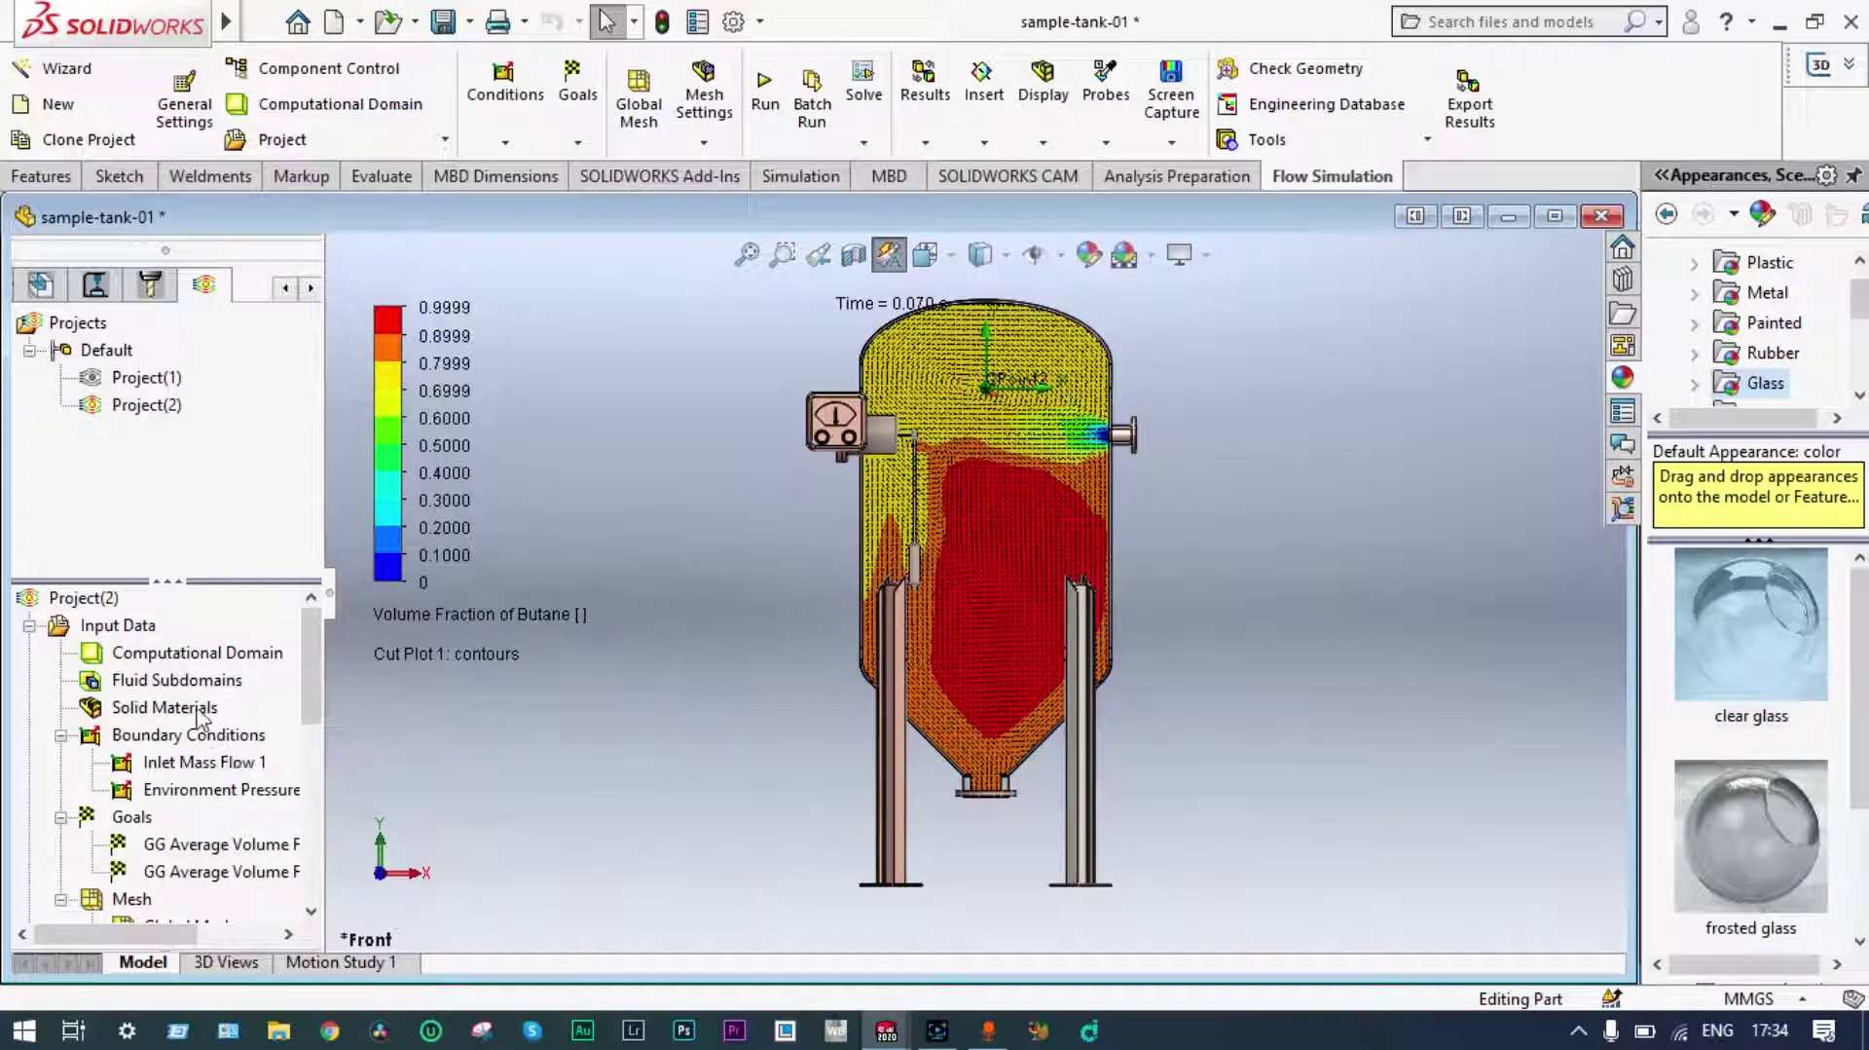
pyautogui.moveTo(314, 640); pyautogui.dragTo(317, 675)
pyautogui.rightClick(165, 900)
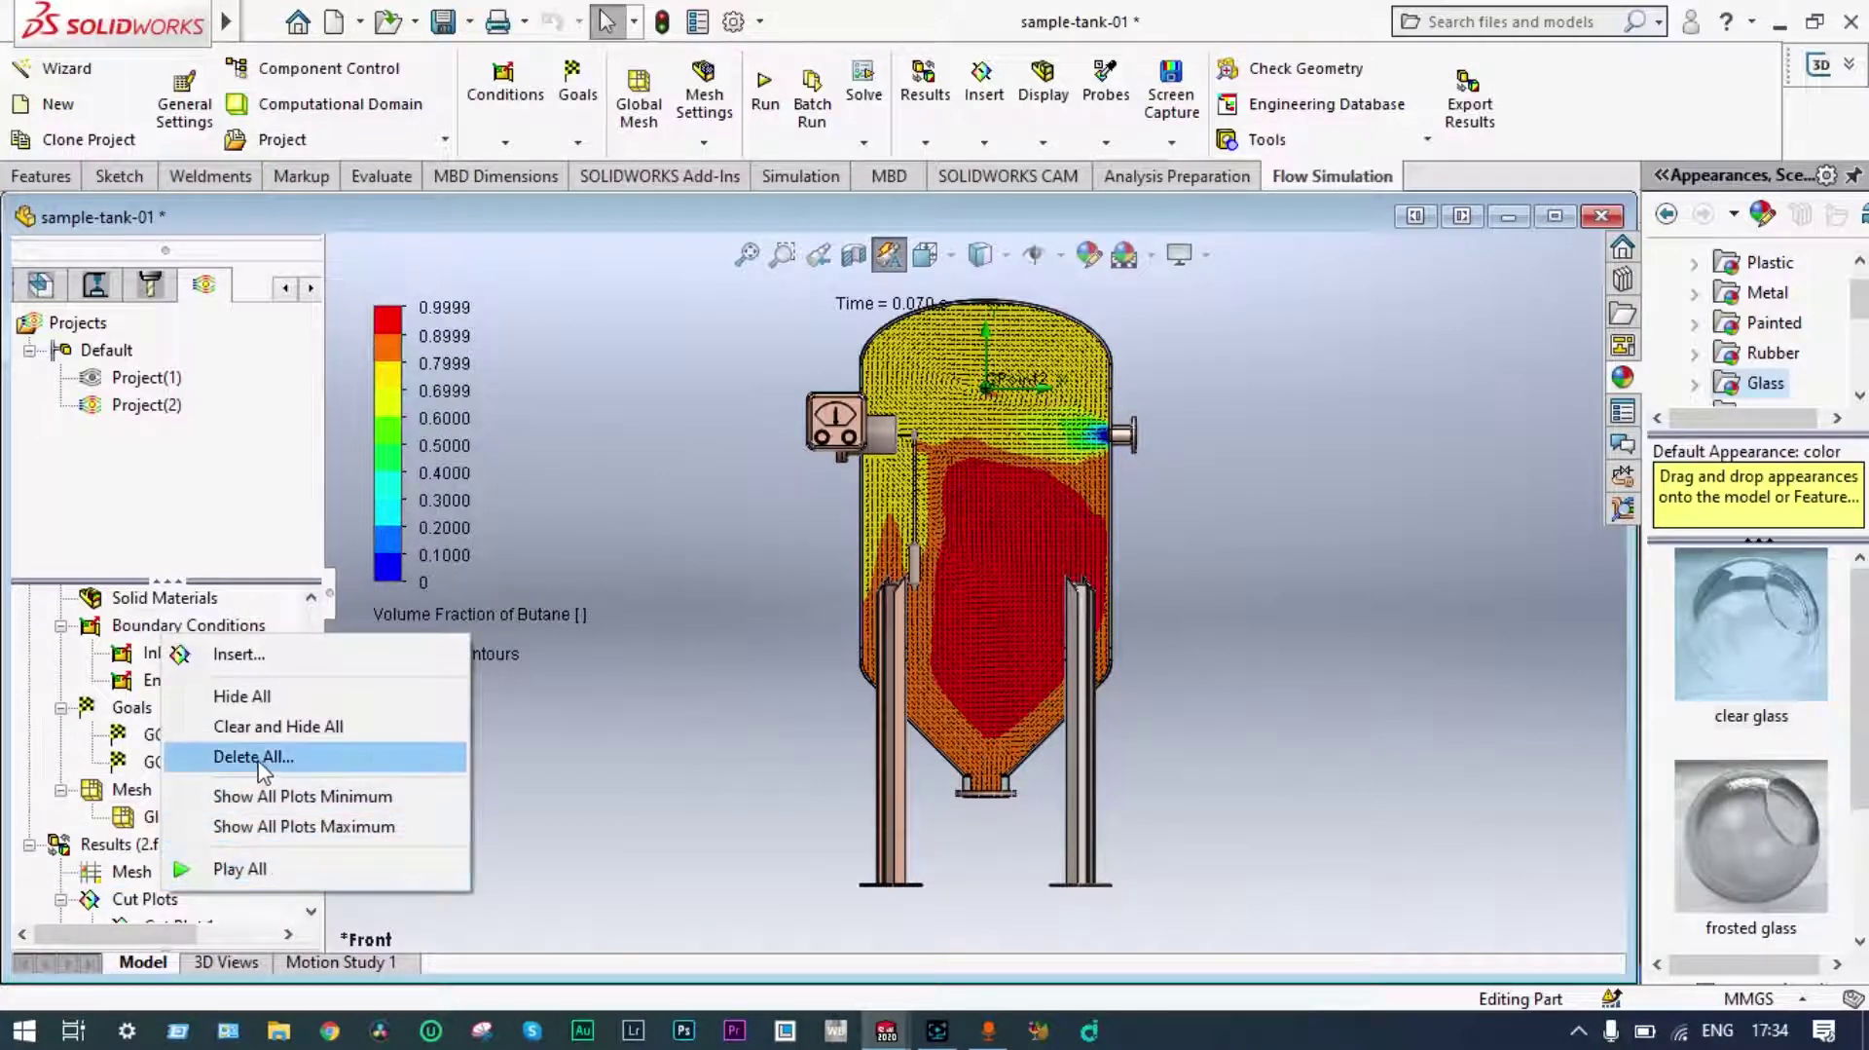
pyautogui.click(265, 871)
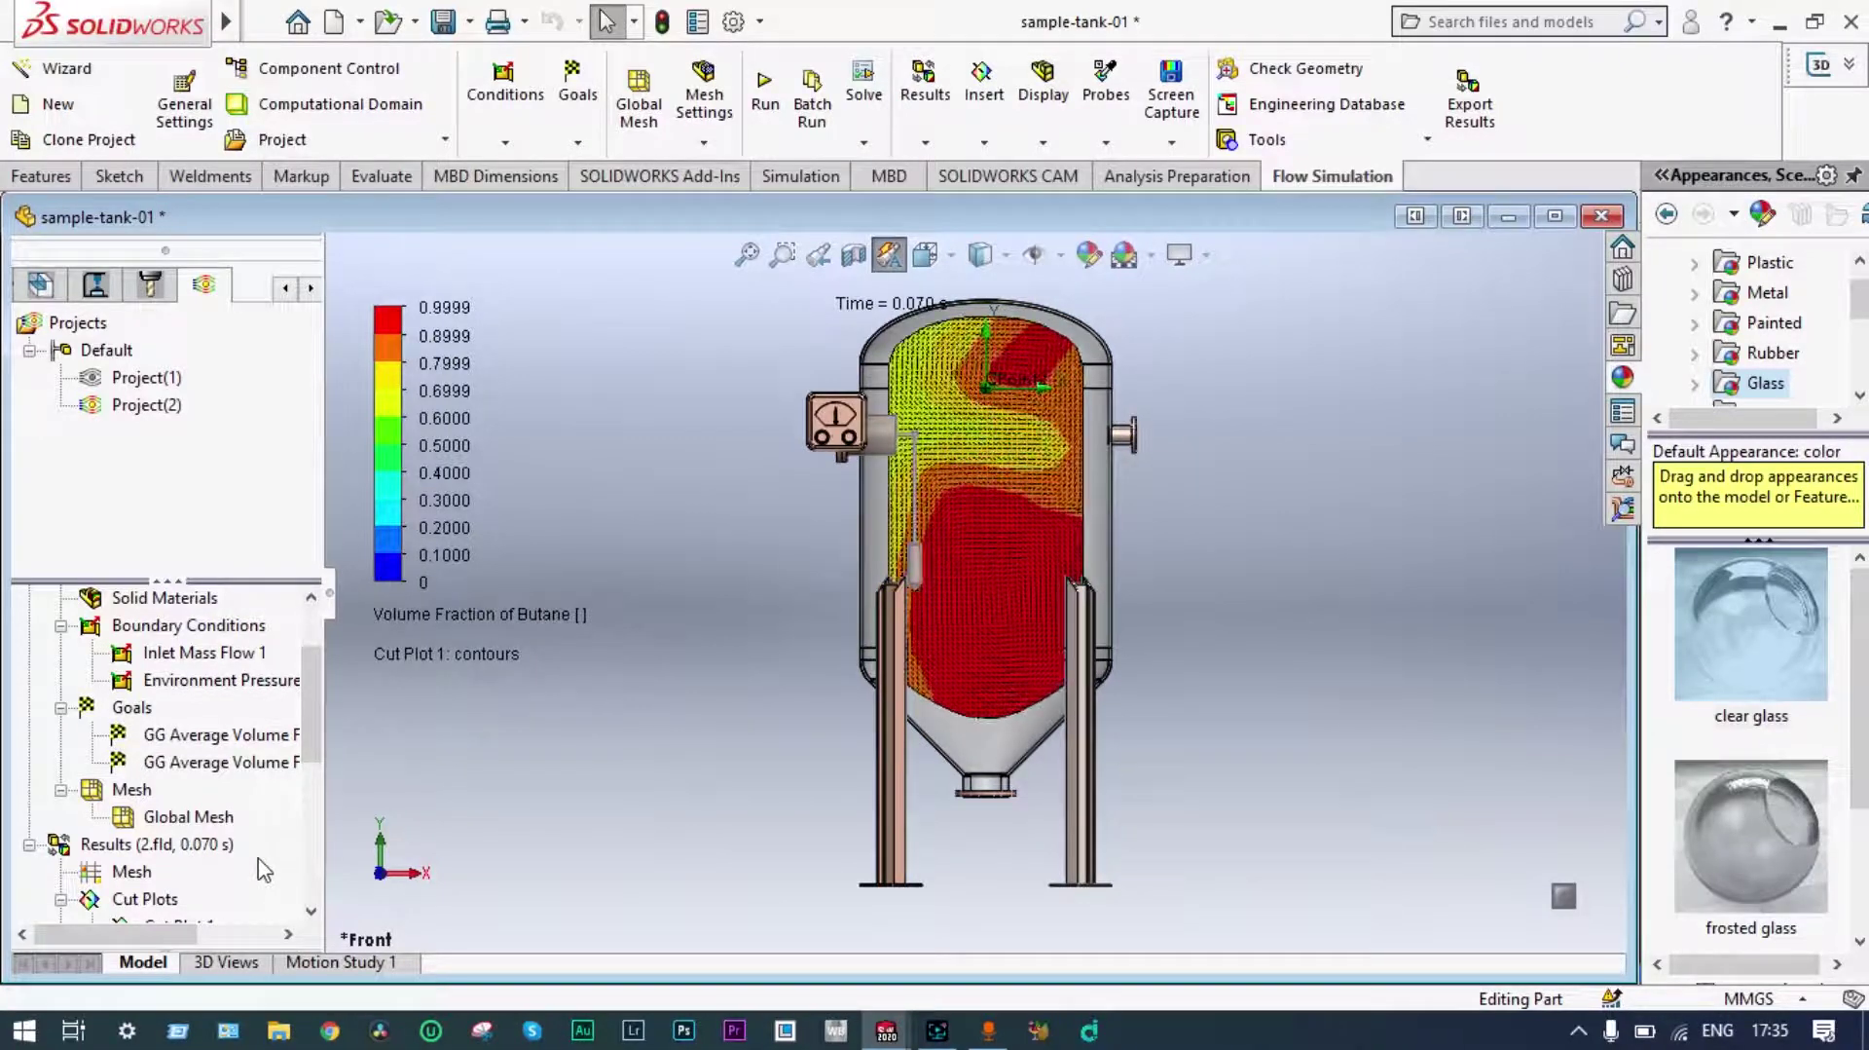
# Change the cut plot's contour parameter to Volume Fraction of Air.
pyautogui.click(550, 619)
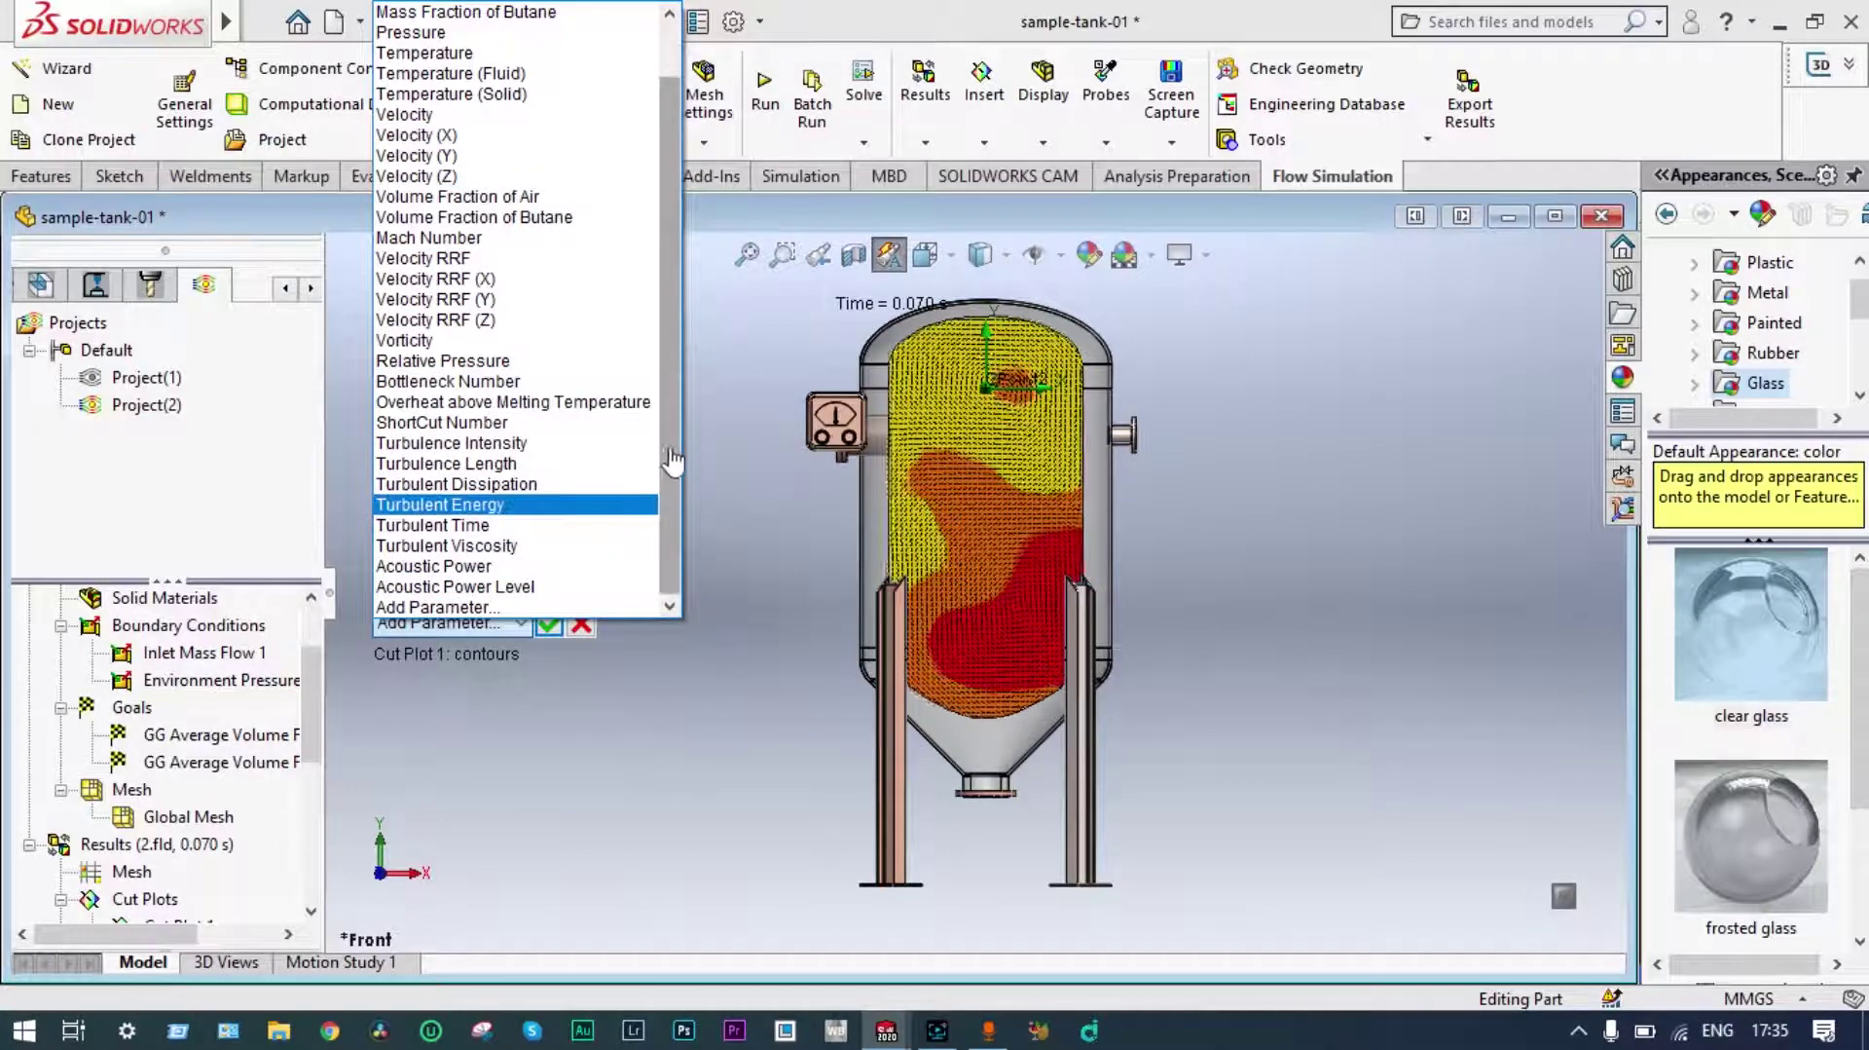
pyautogui.scroll(1, 672, 460)
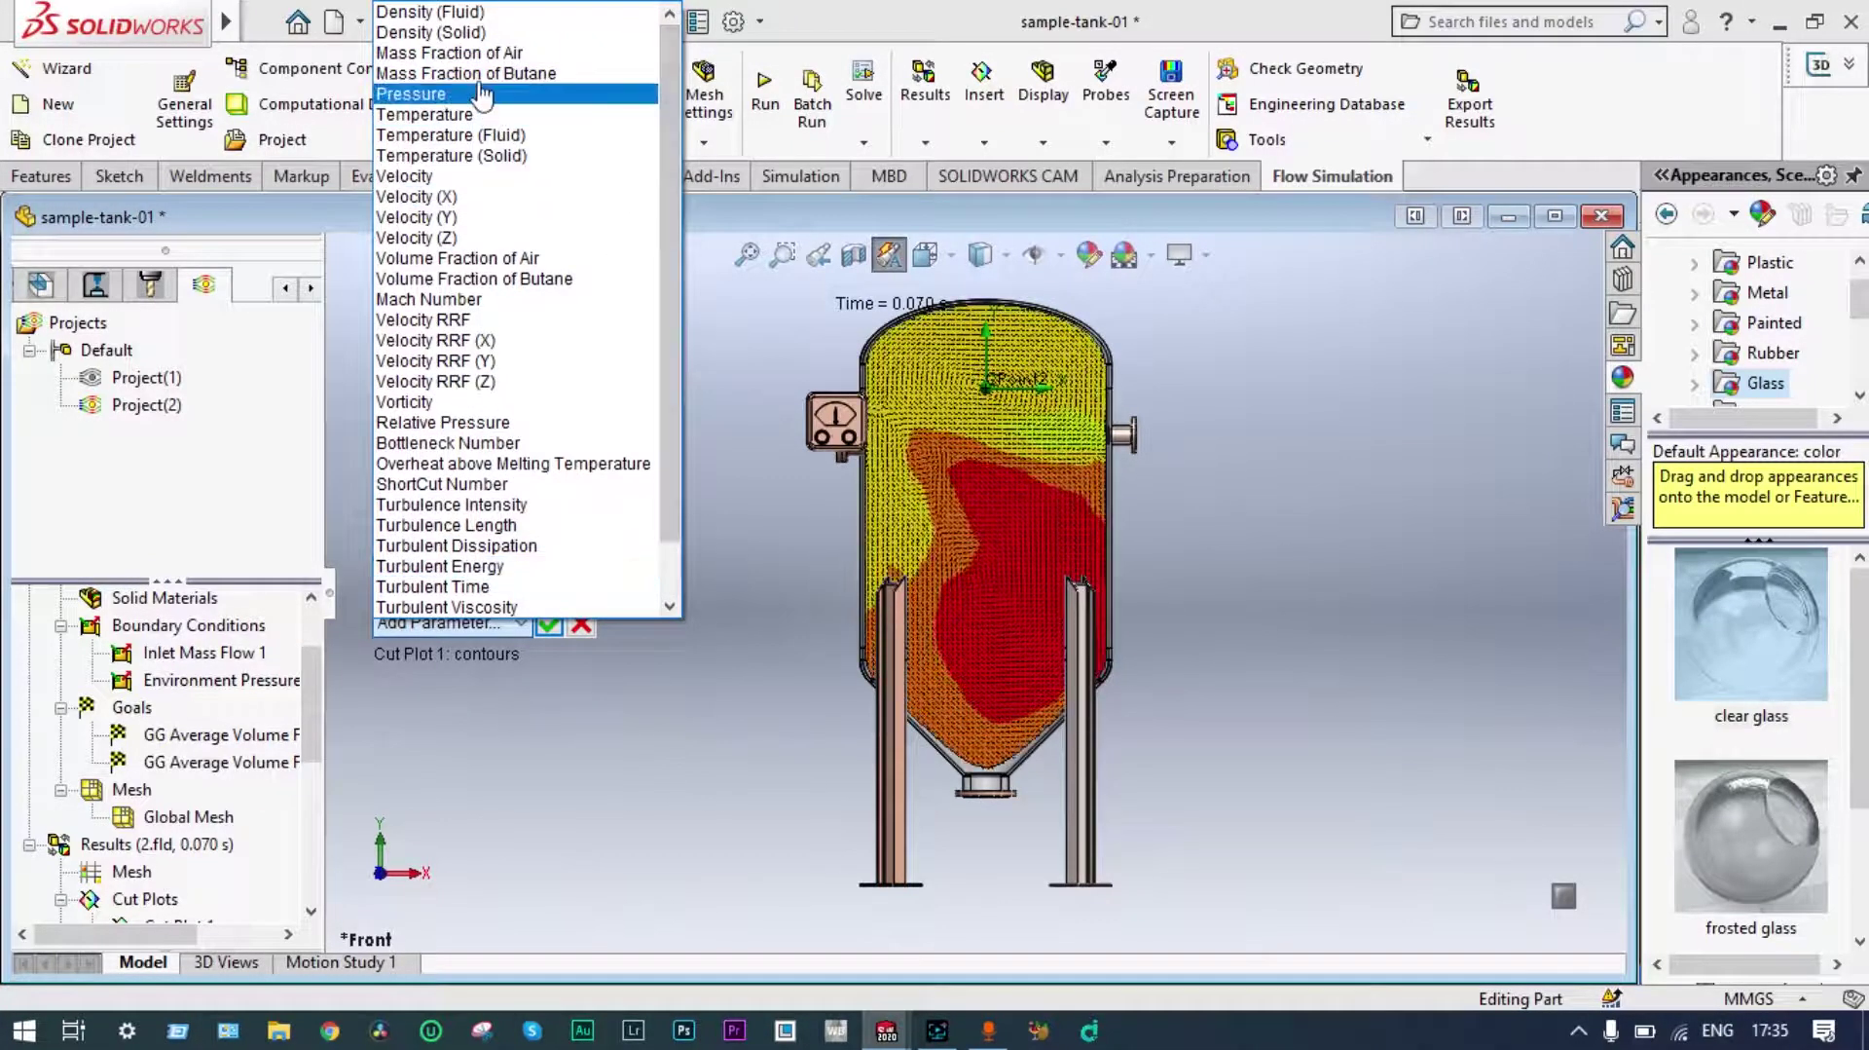
pyautogui.click(486, 259)
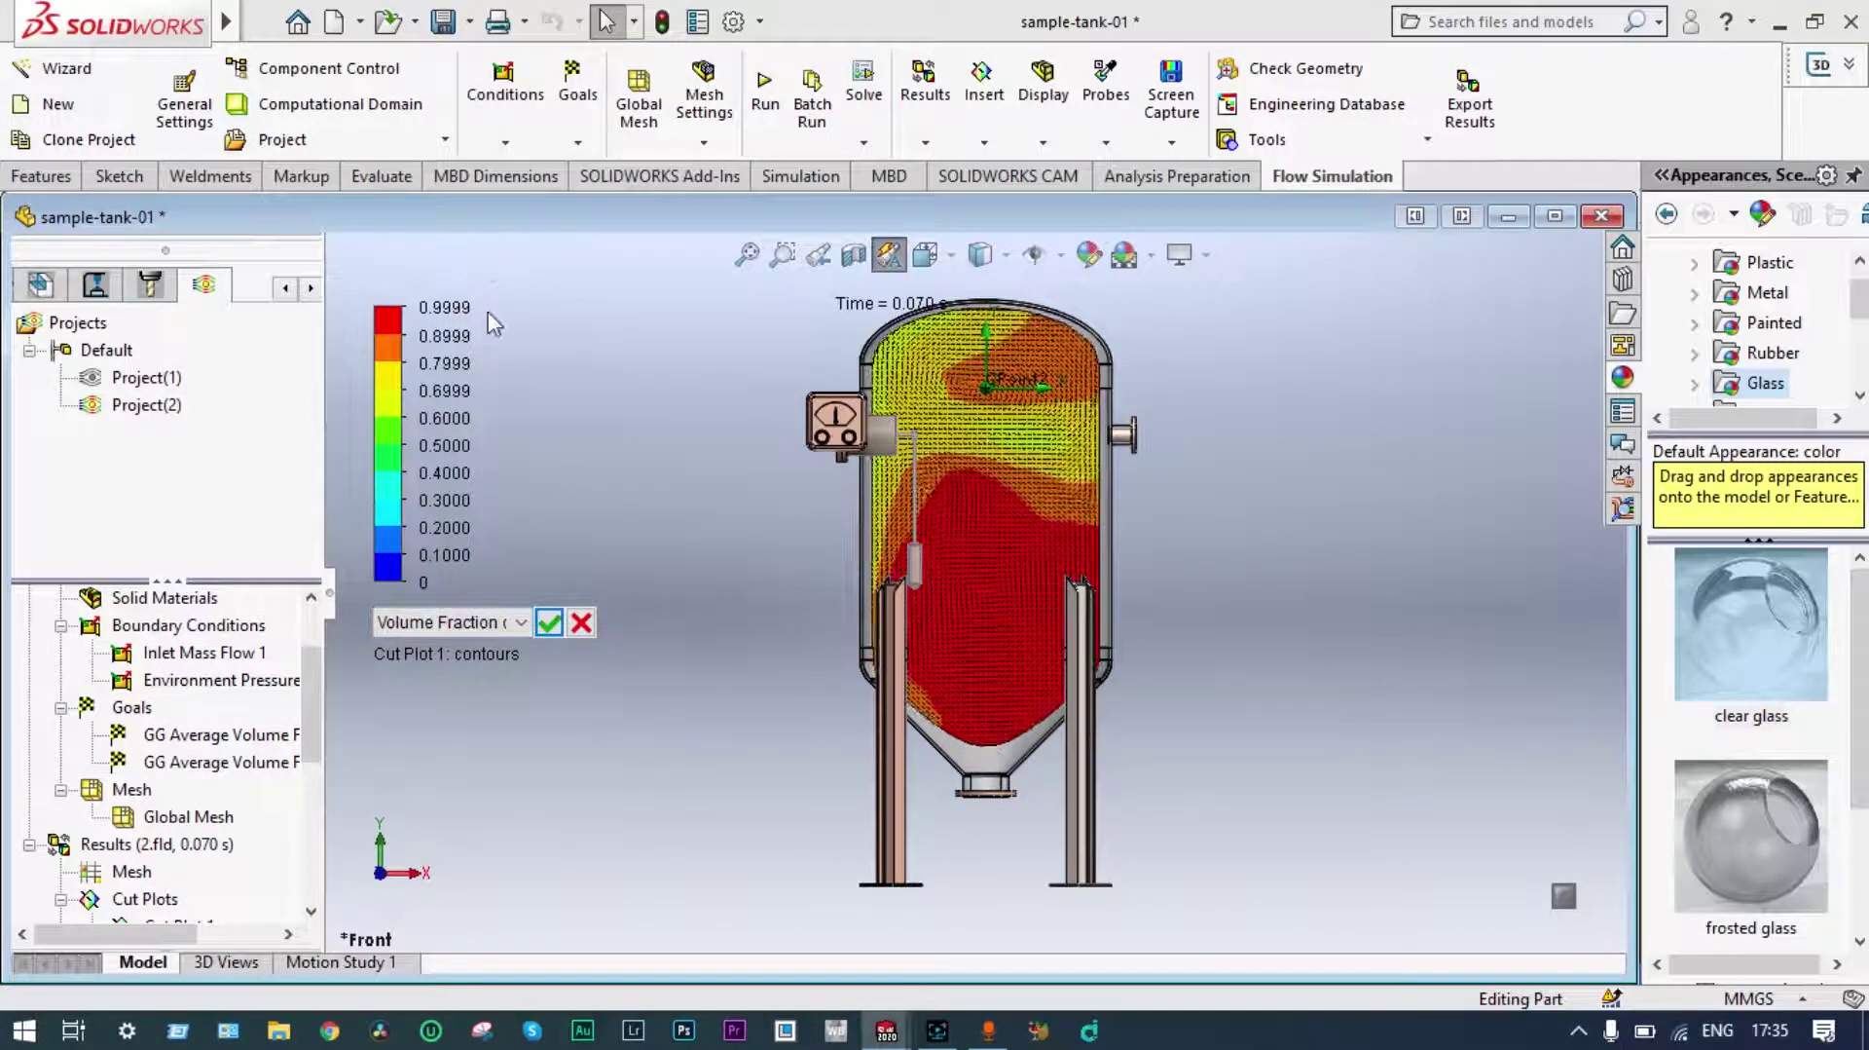
pyautogui.click(547, 619)
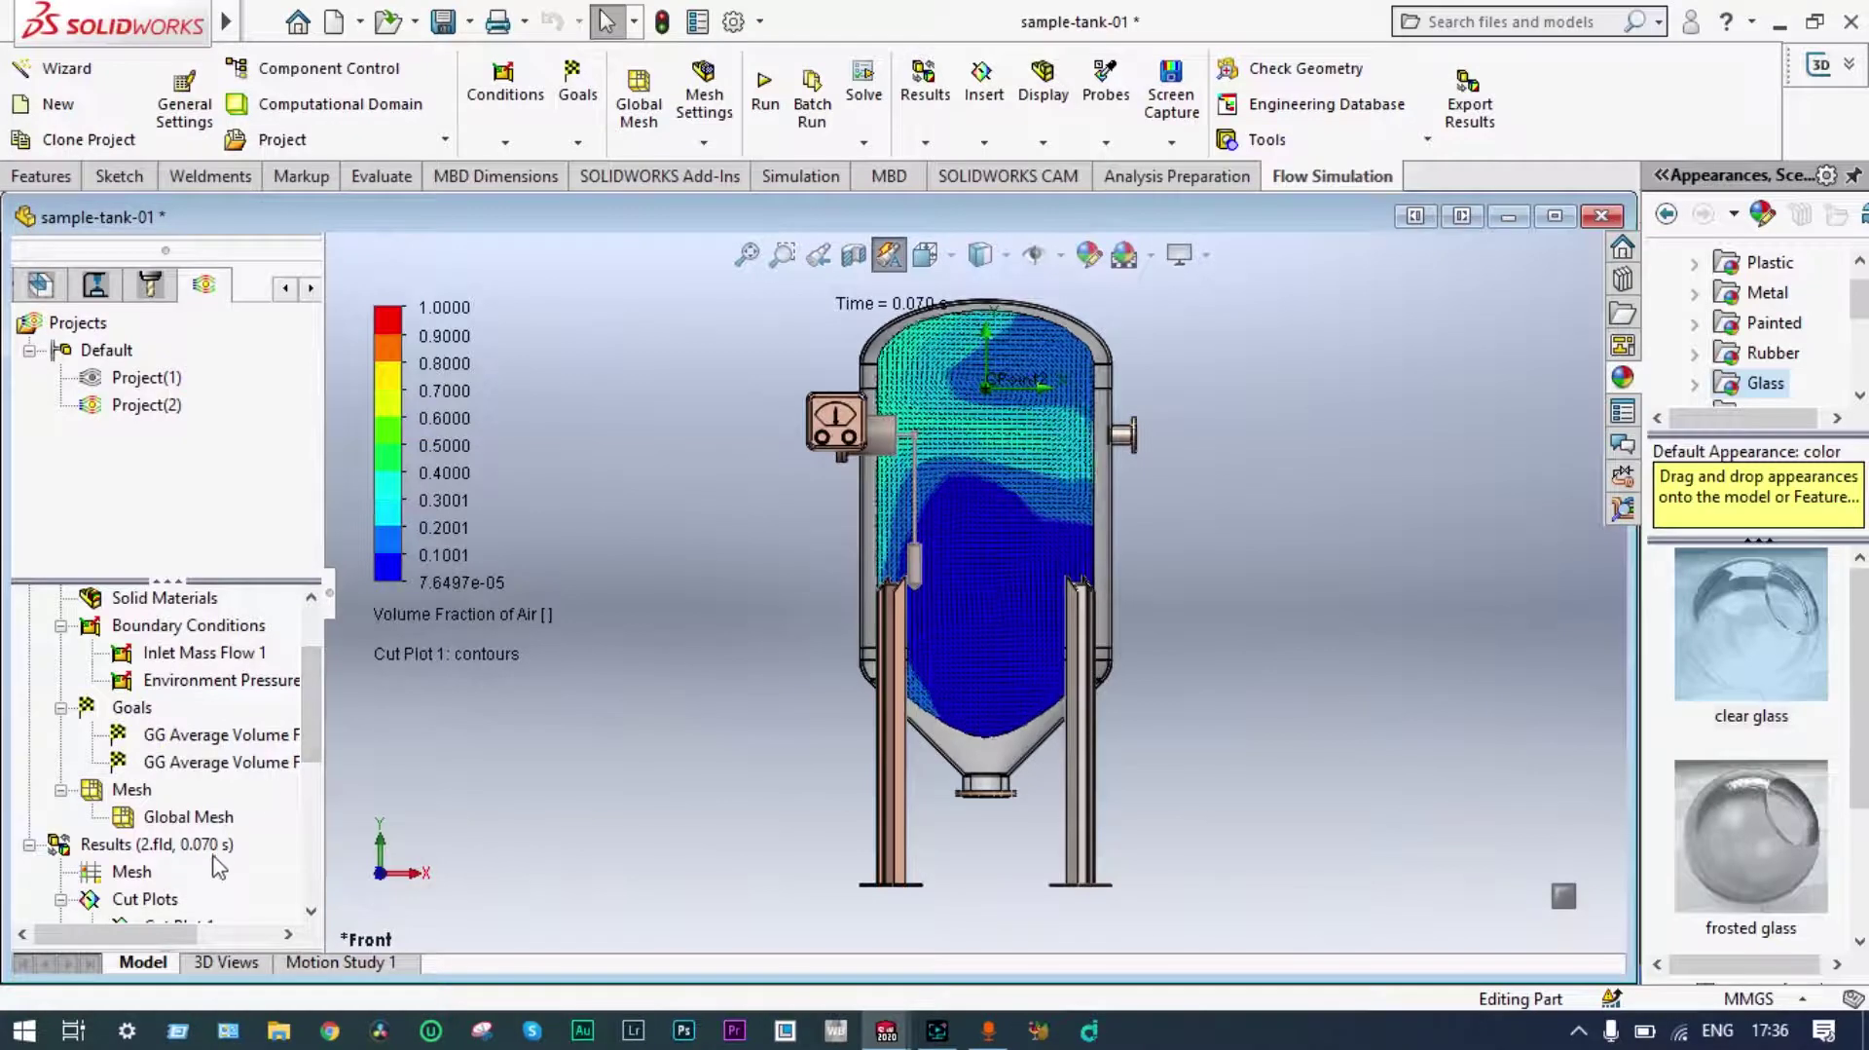
# Clear and hide all cut plots to end the playback, and show Cut Plot 1 again.
pyautogui.rightClick(168, 904)
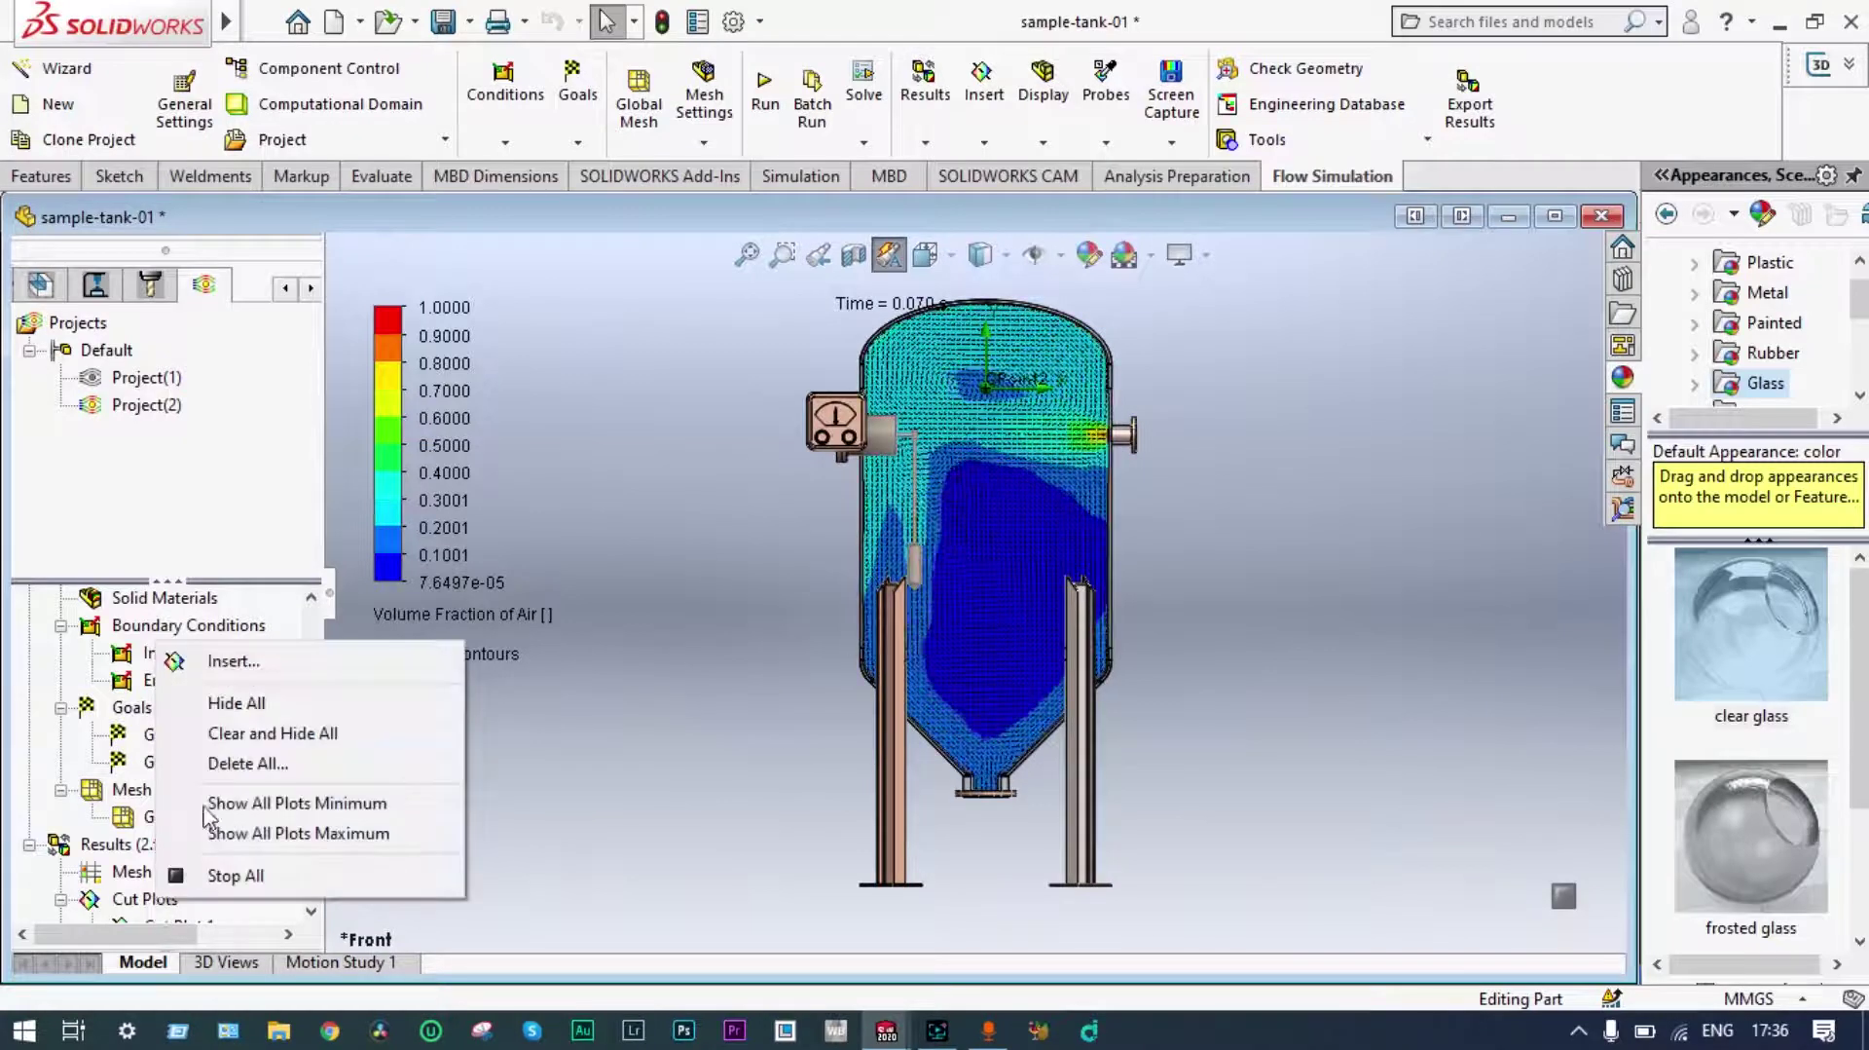
pyautogui.click(263, 735)
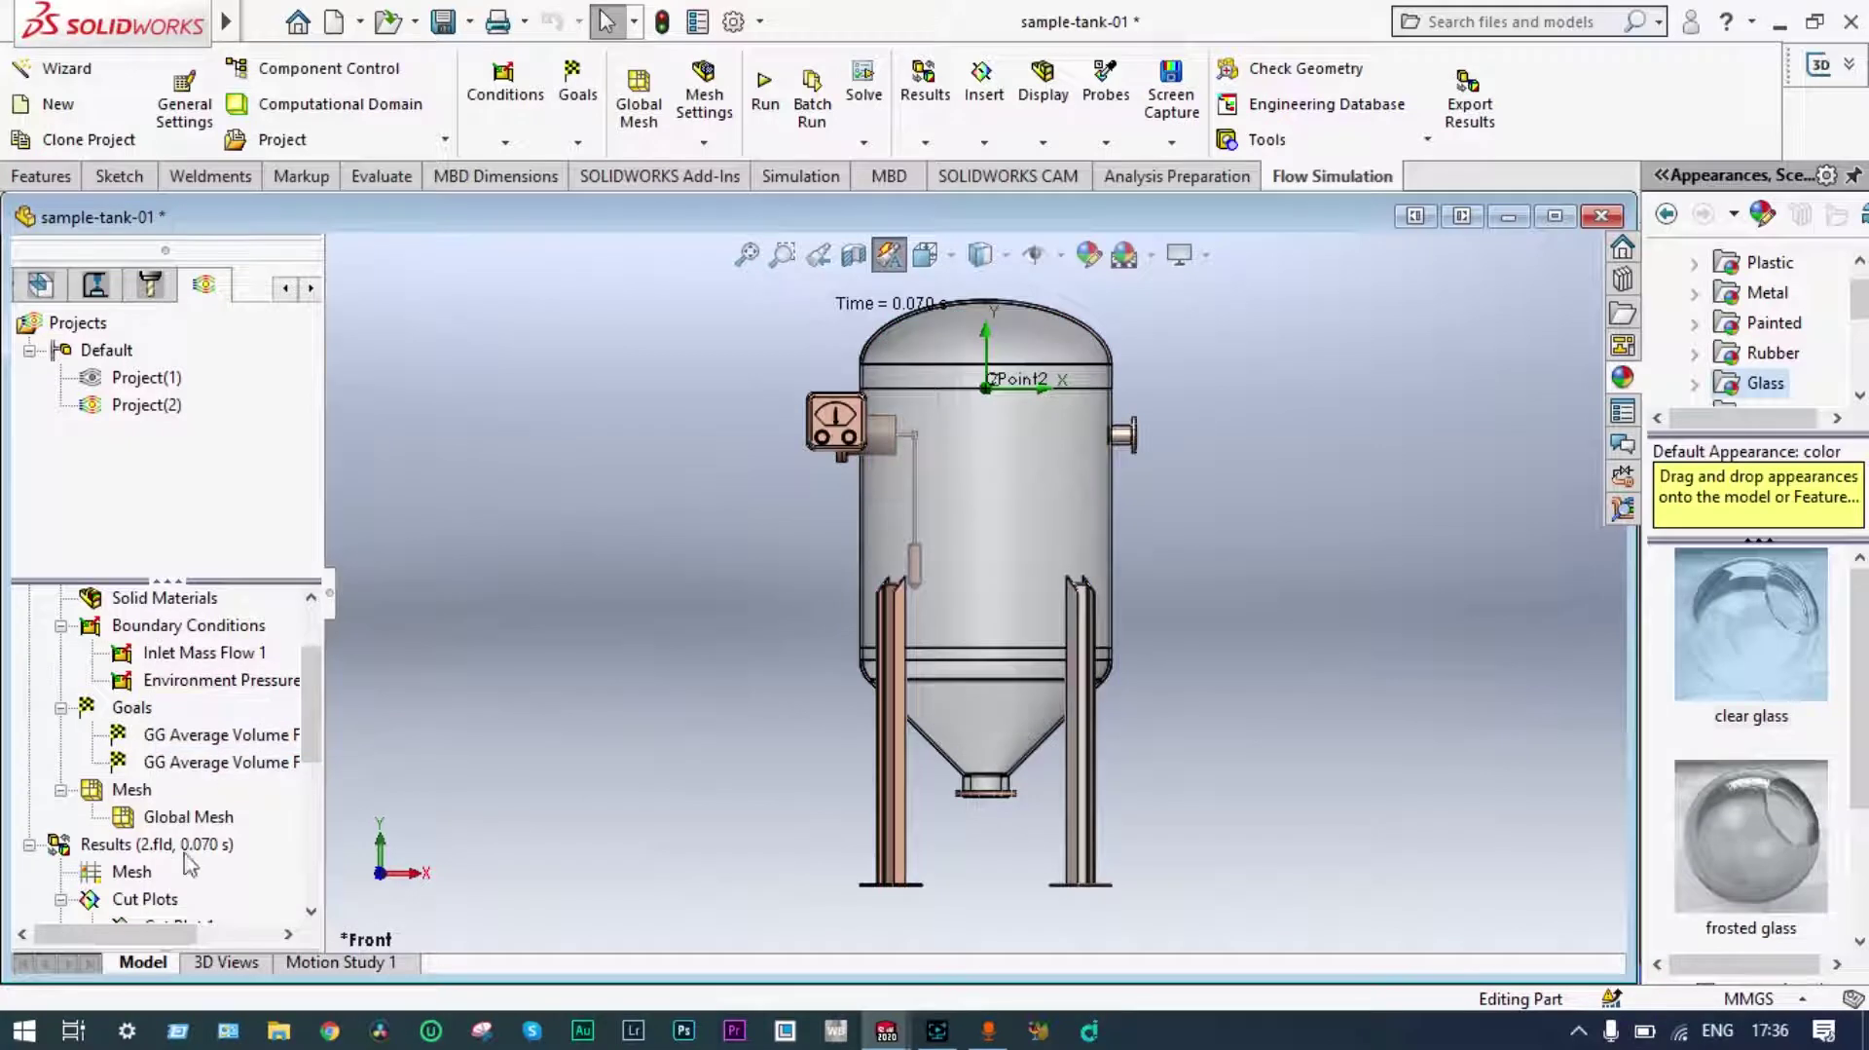
pyautogui.scroll(-2, 317, 765)
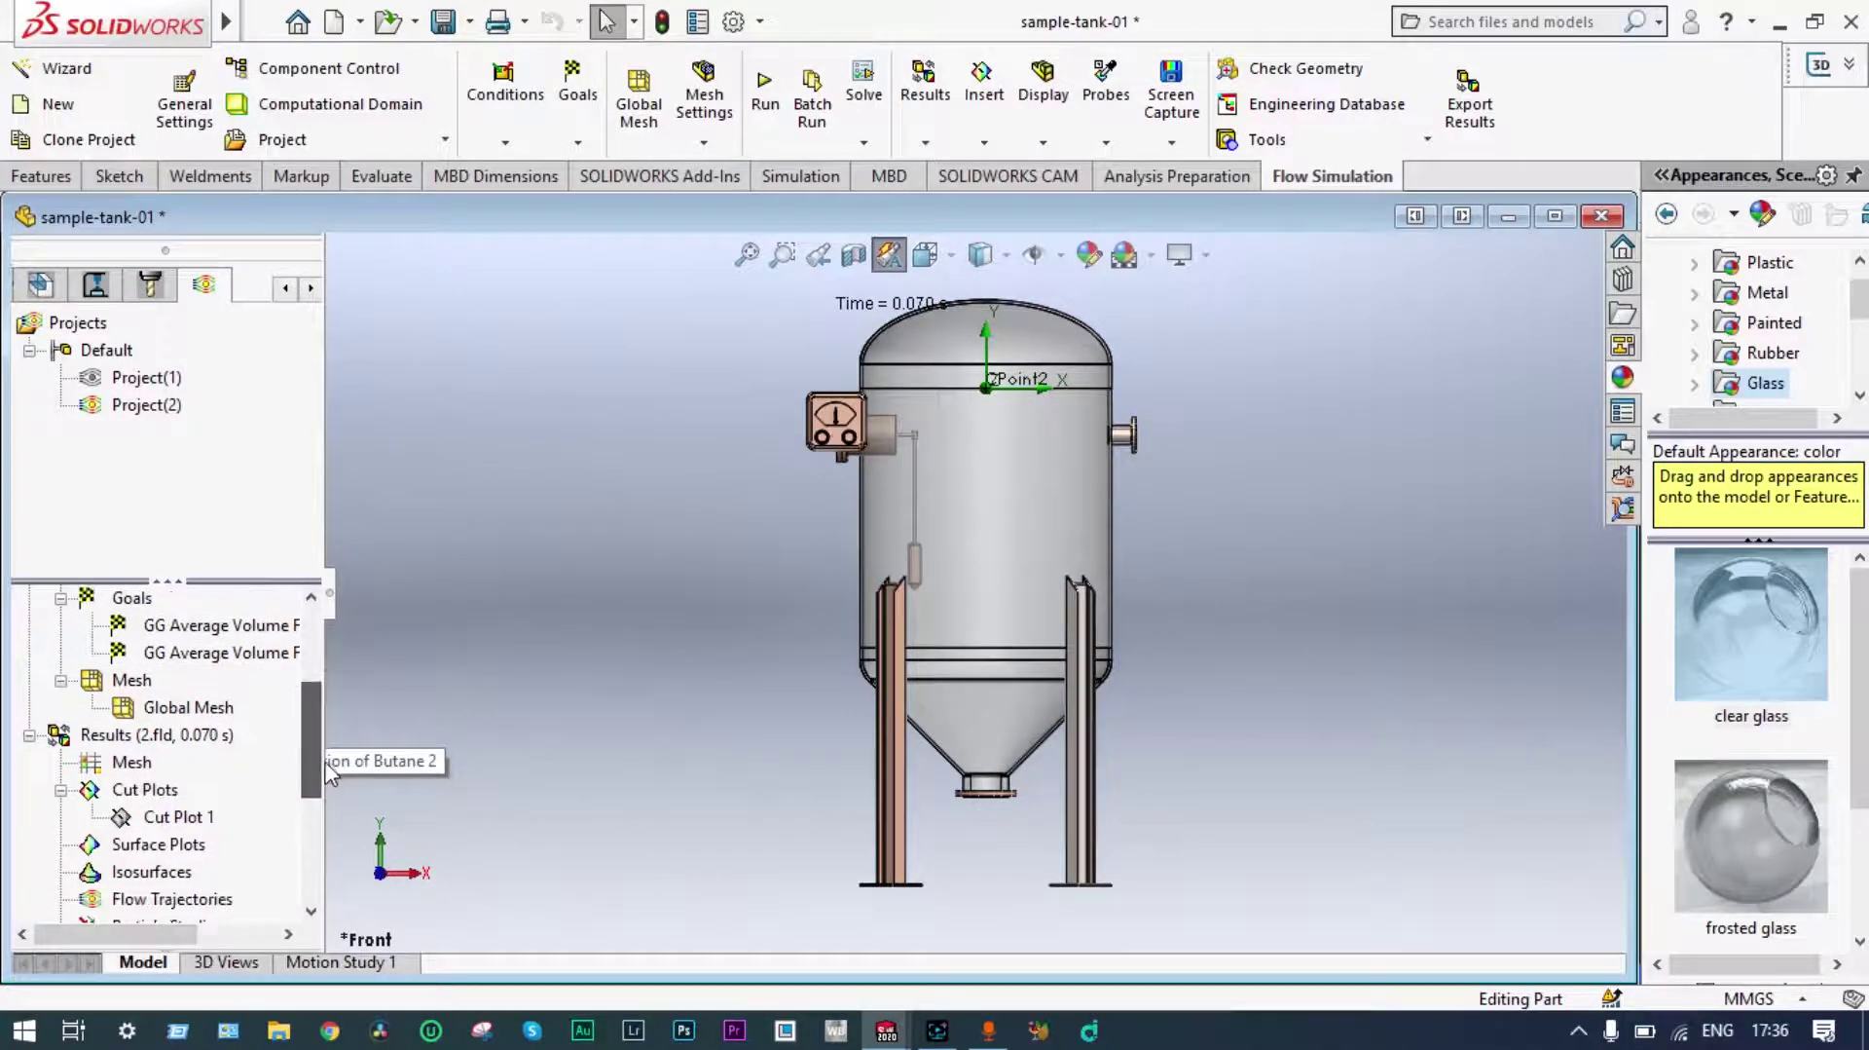
pyautogui.rightClick(185, 820)
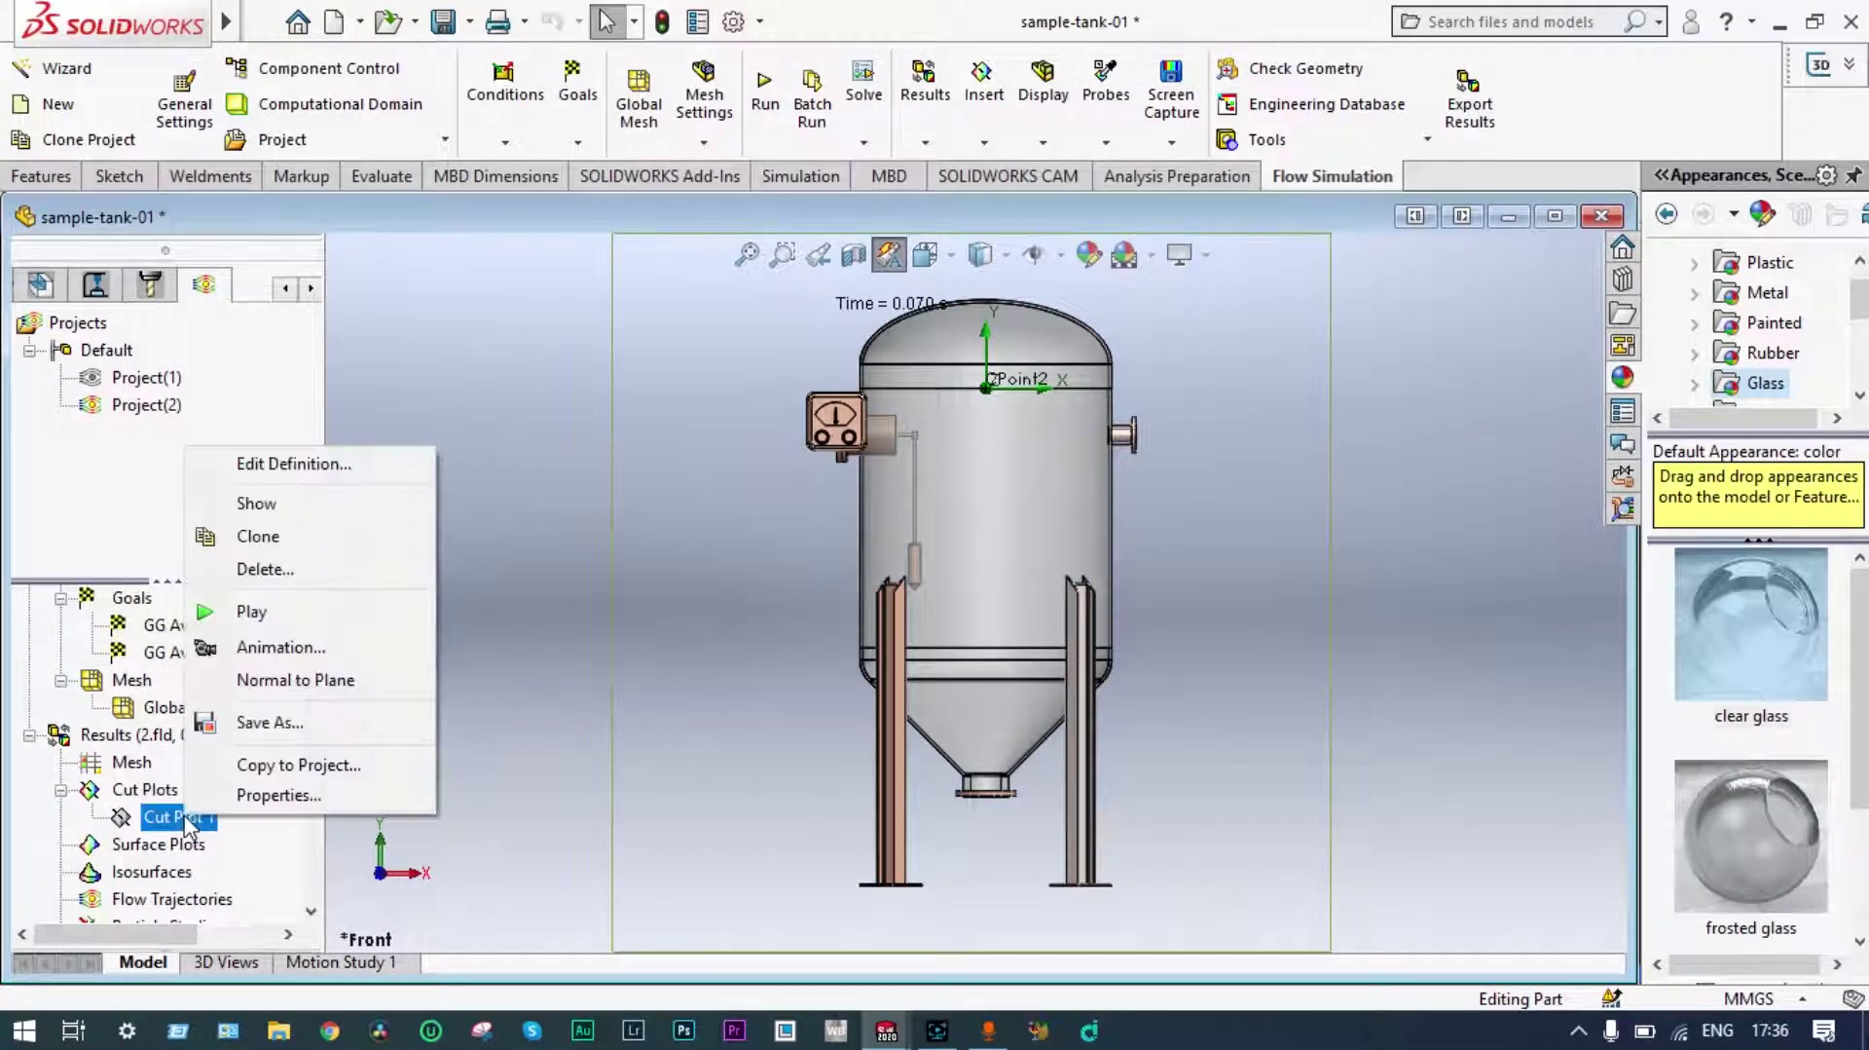
pyautogui.click(327, 508)
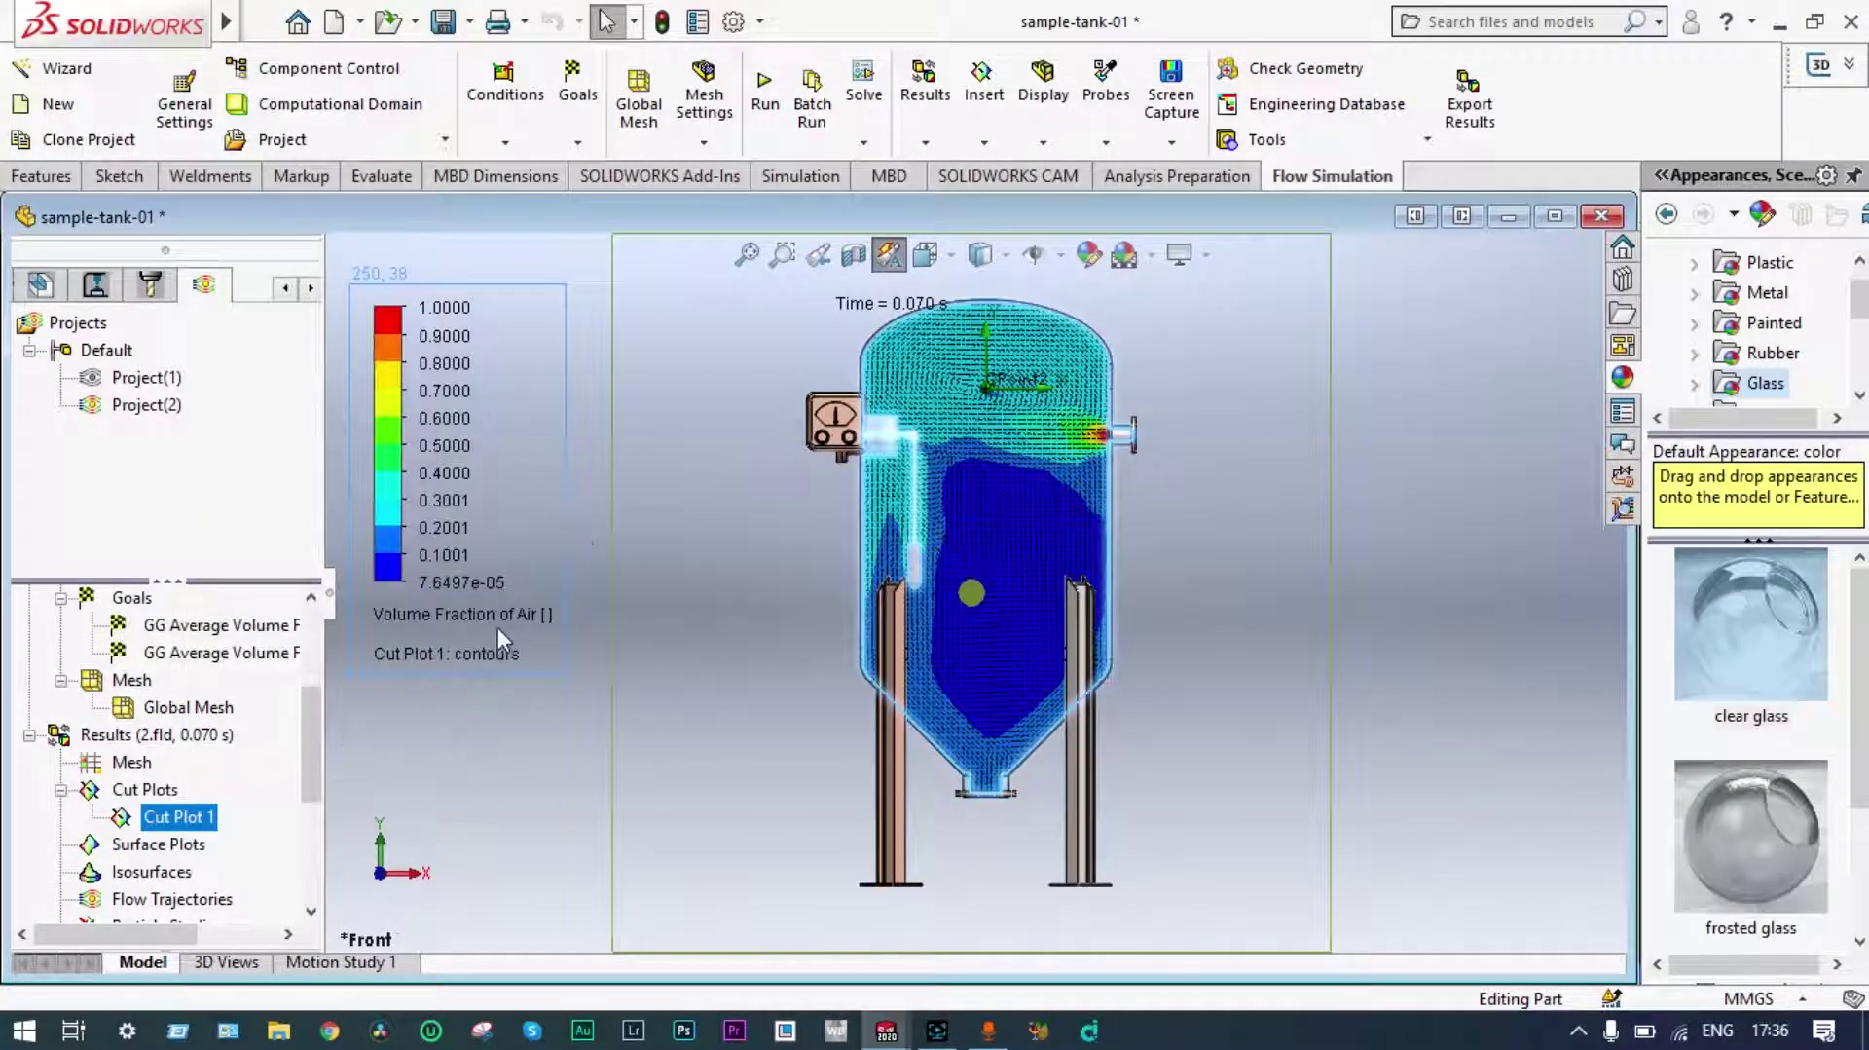
# Change the cut plot's contour parameter to Volume Fraction of Butane.
pyautogui.click(499, 624)
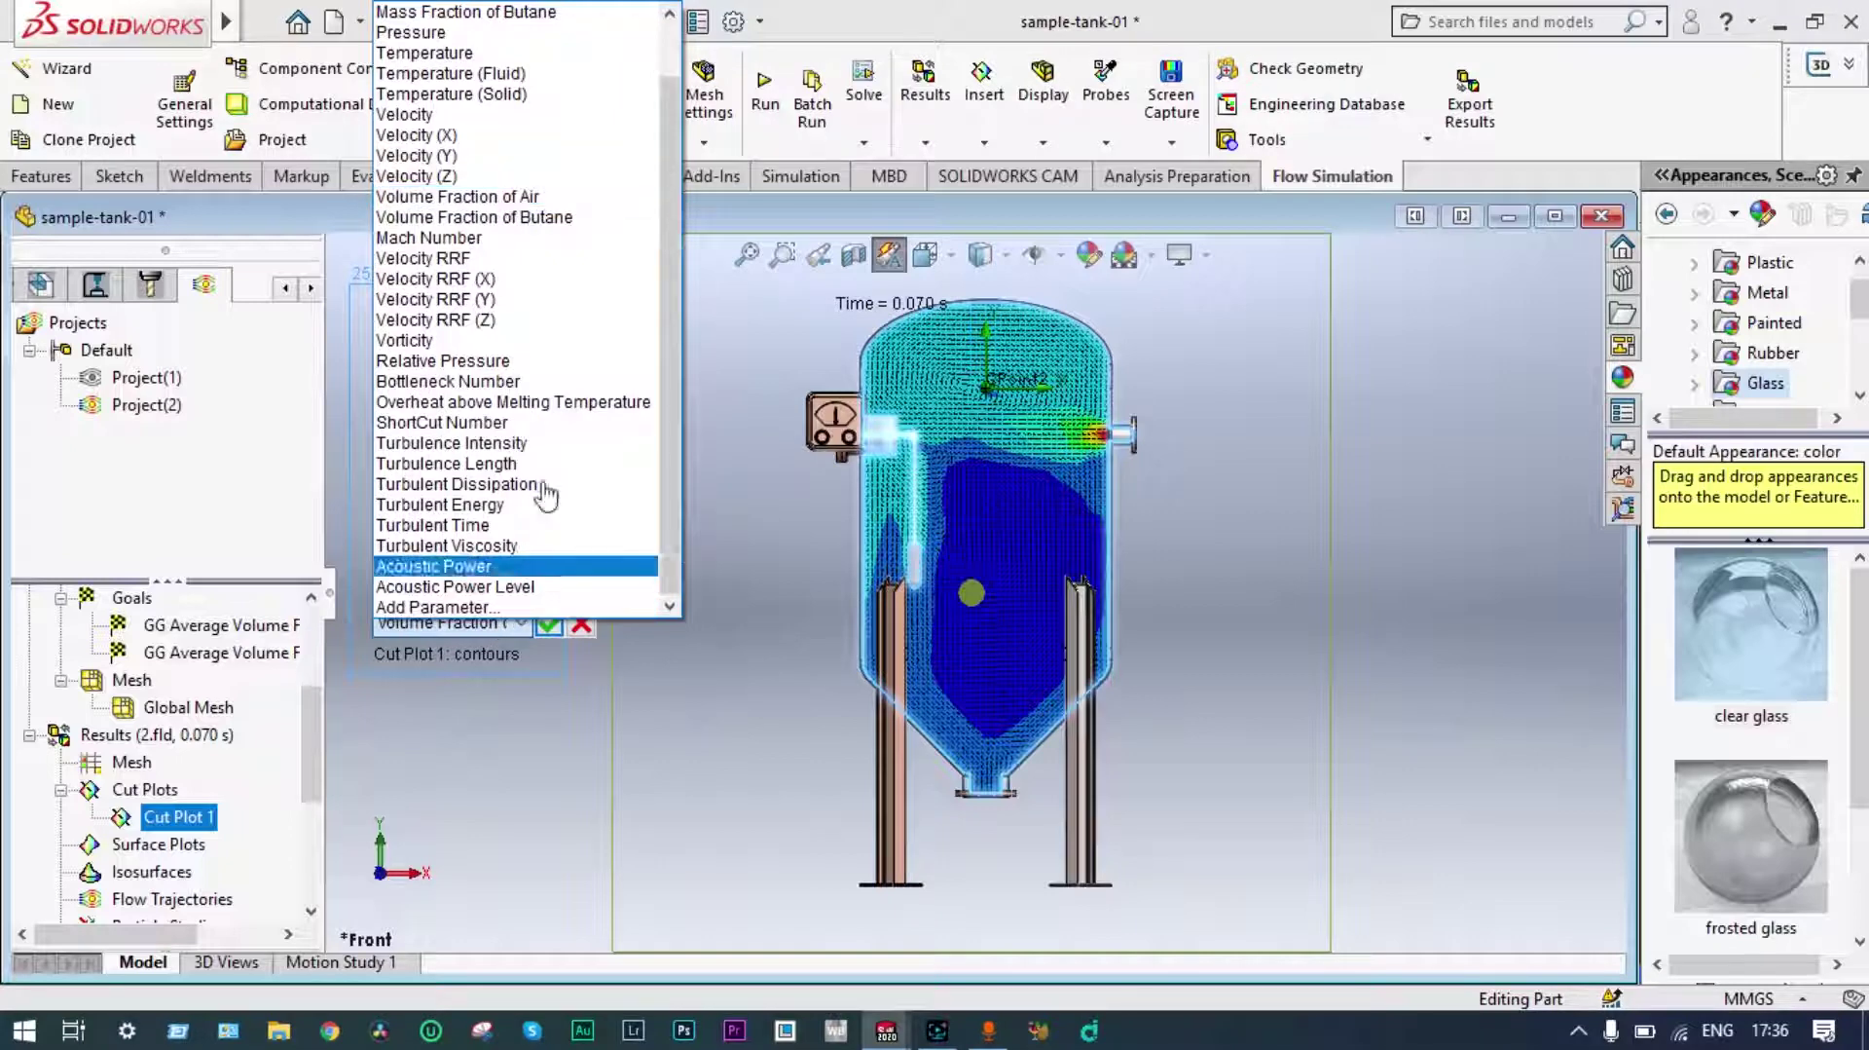
pyautogui.click(551, 220)
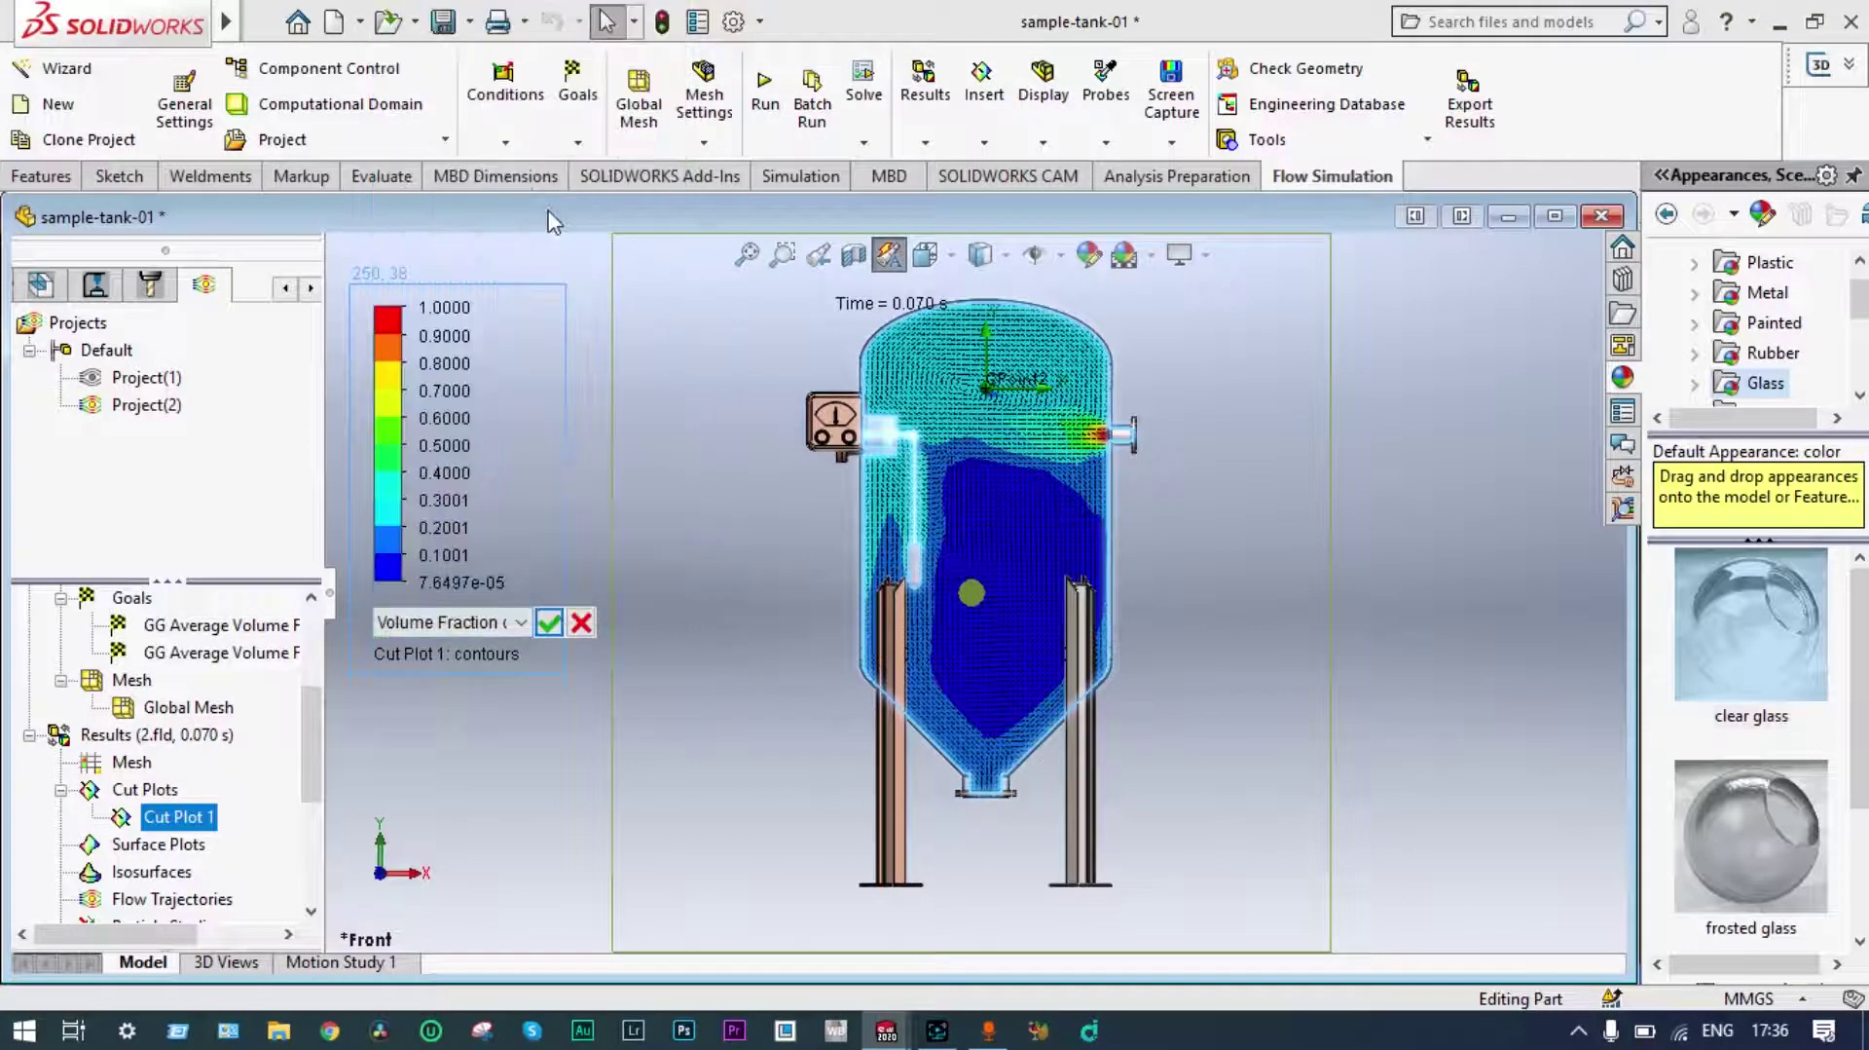
pyautogui.click(550, 621)
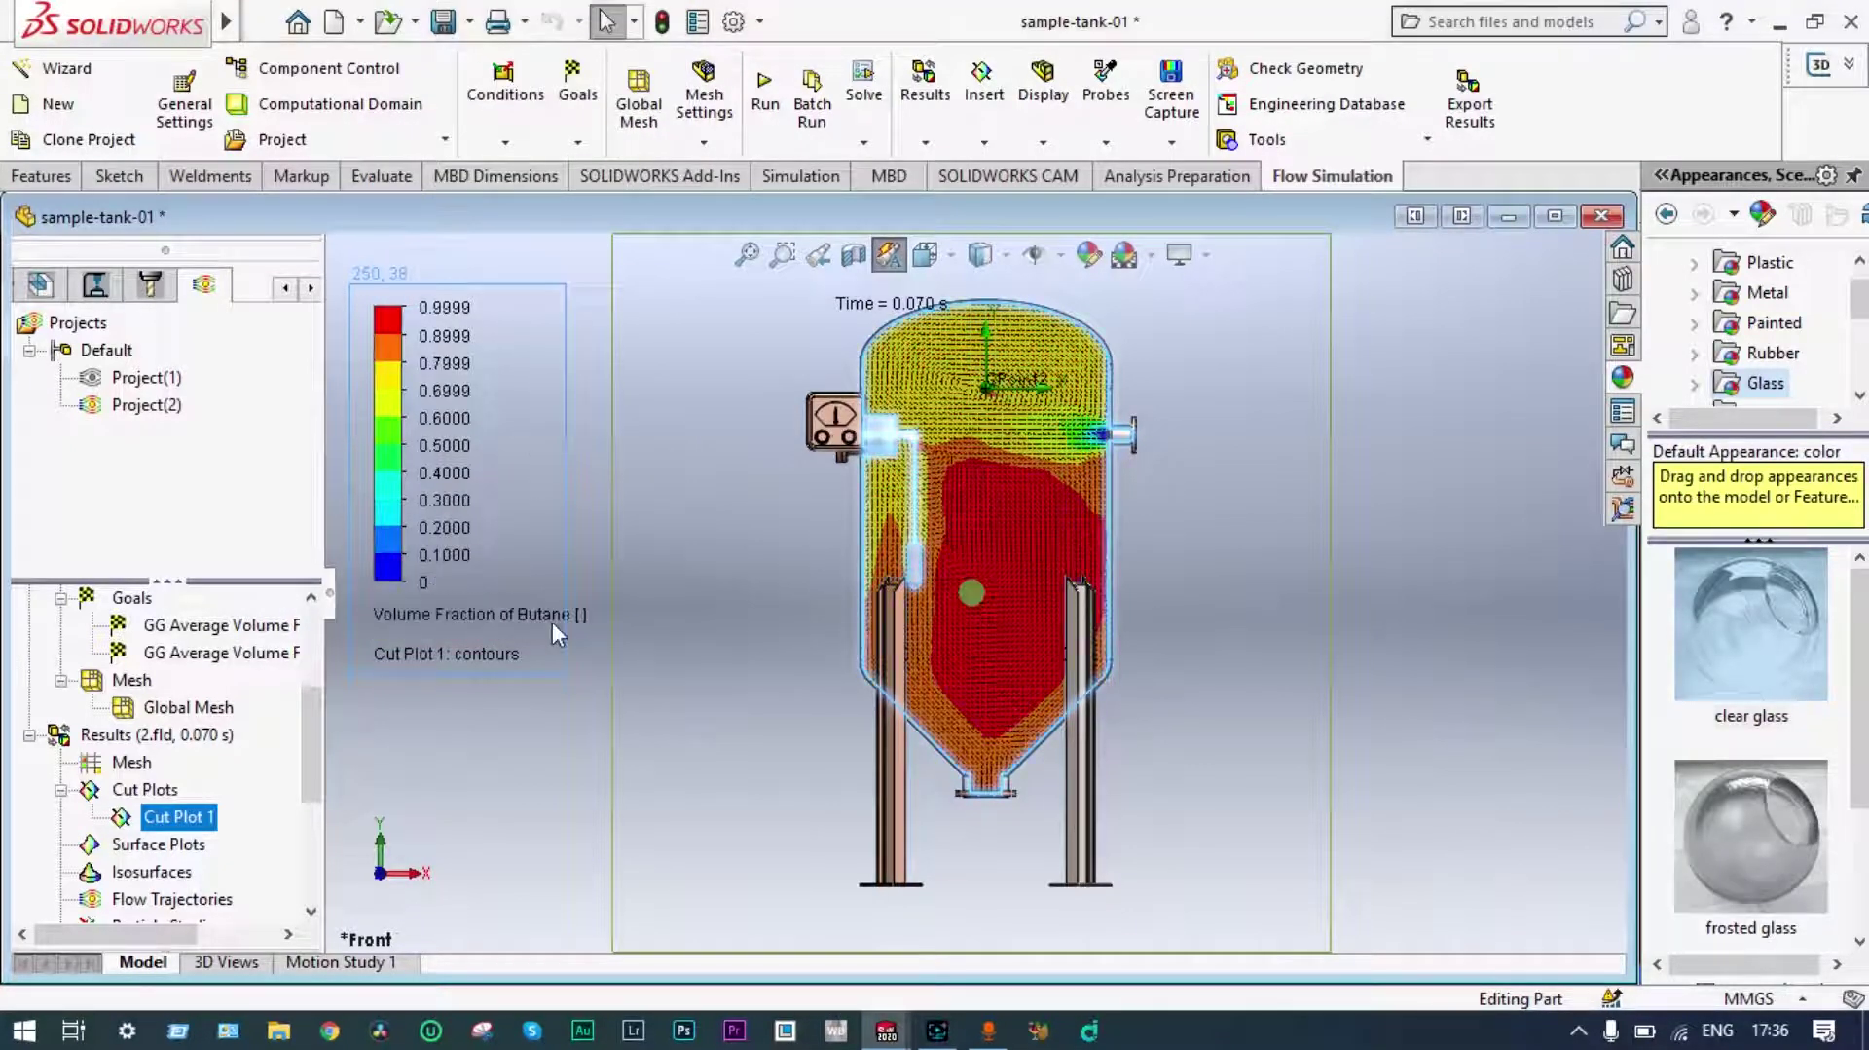
# Load the project's results into Transient Explorer.
pyautogui.scroll(3, 319, 654)
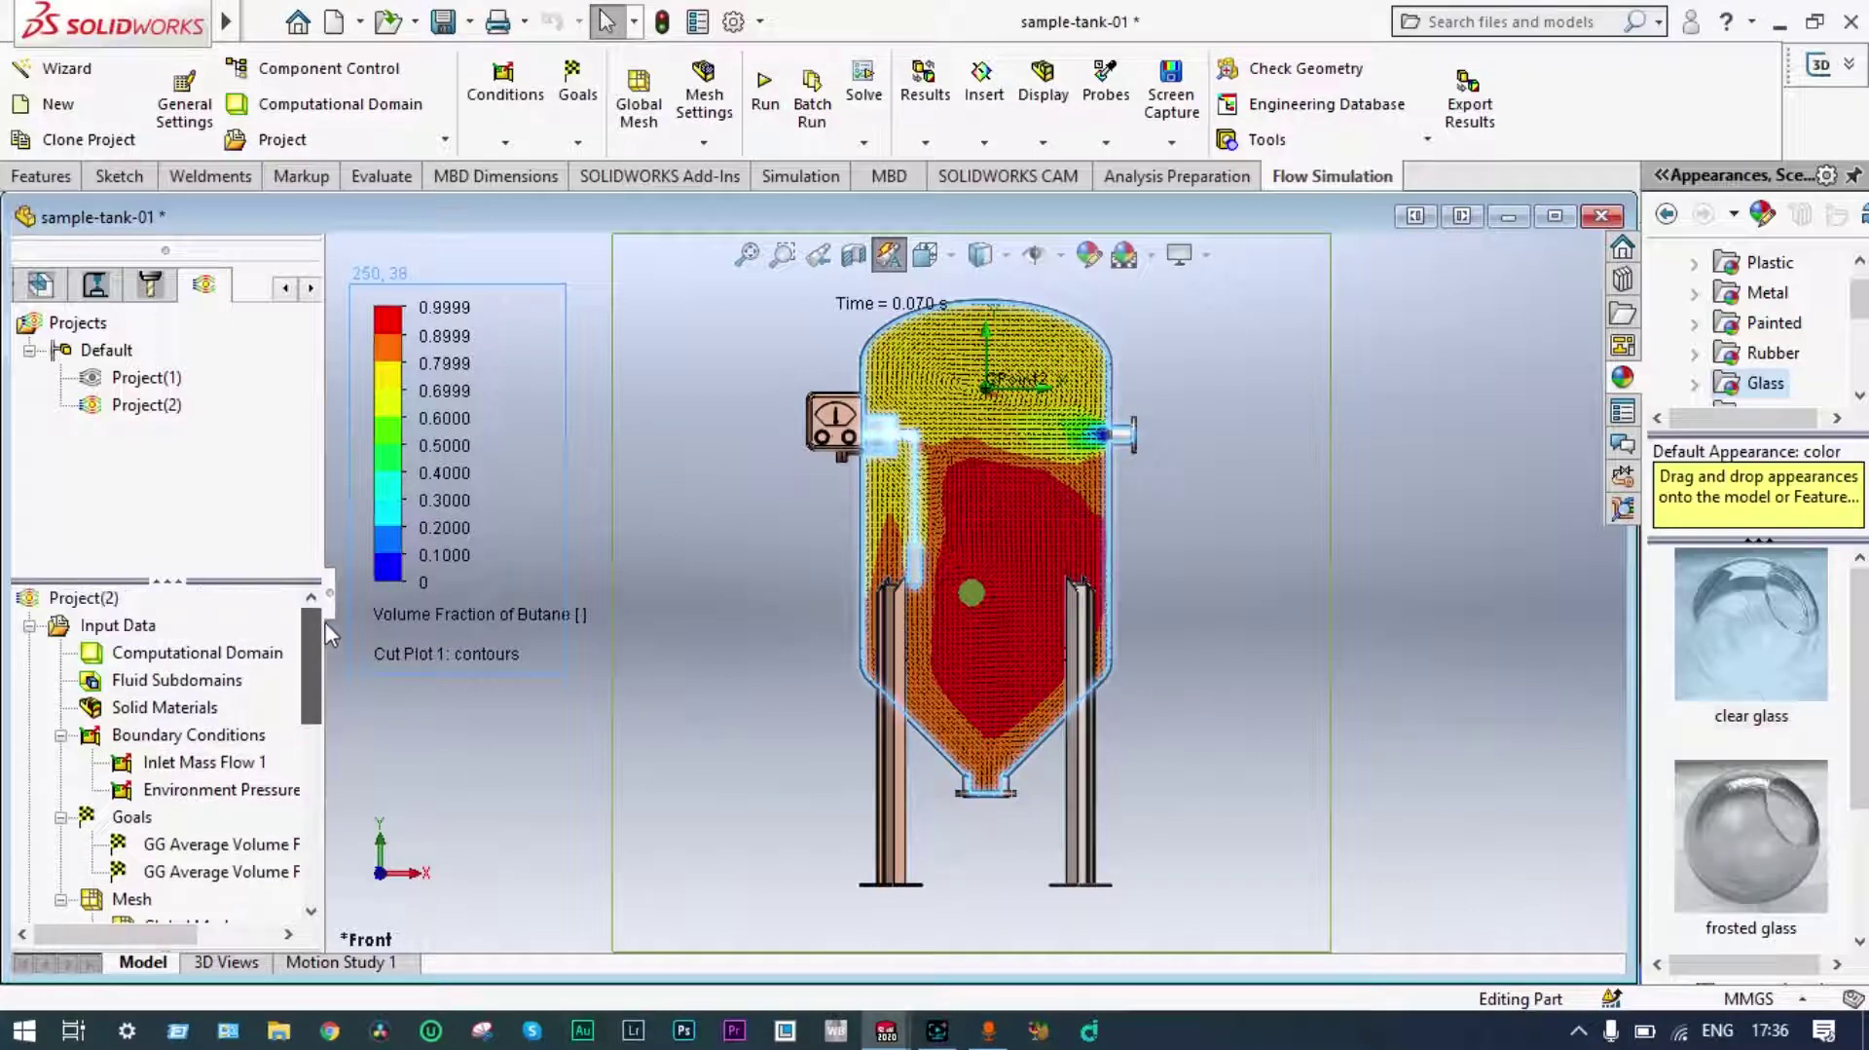
pyautogui.moveTo(325, 622); pyautogui.dragTo(329, 733)
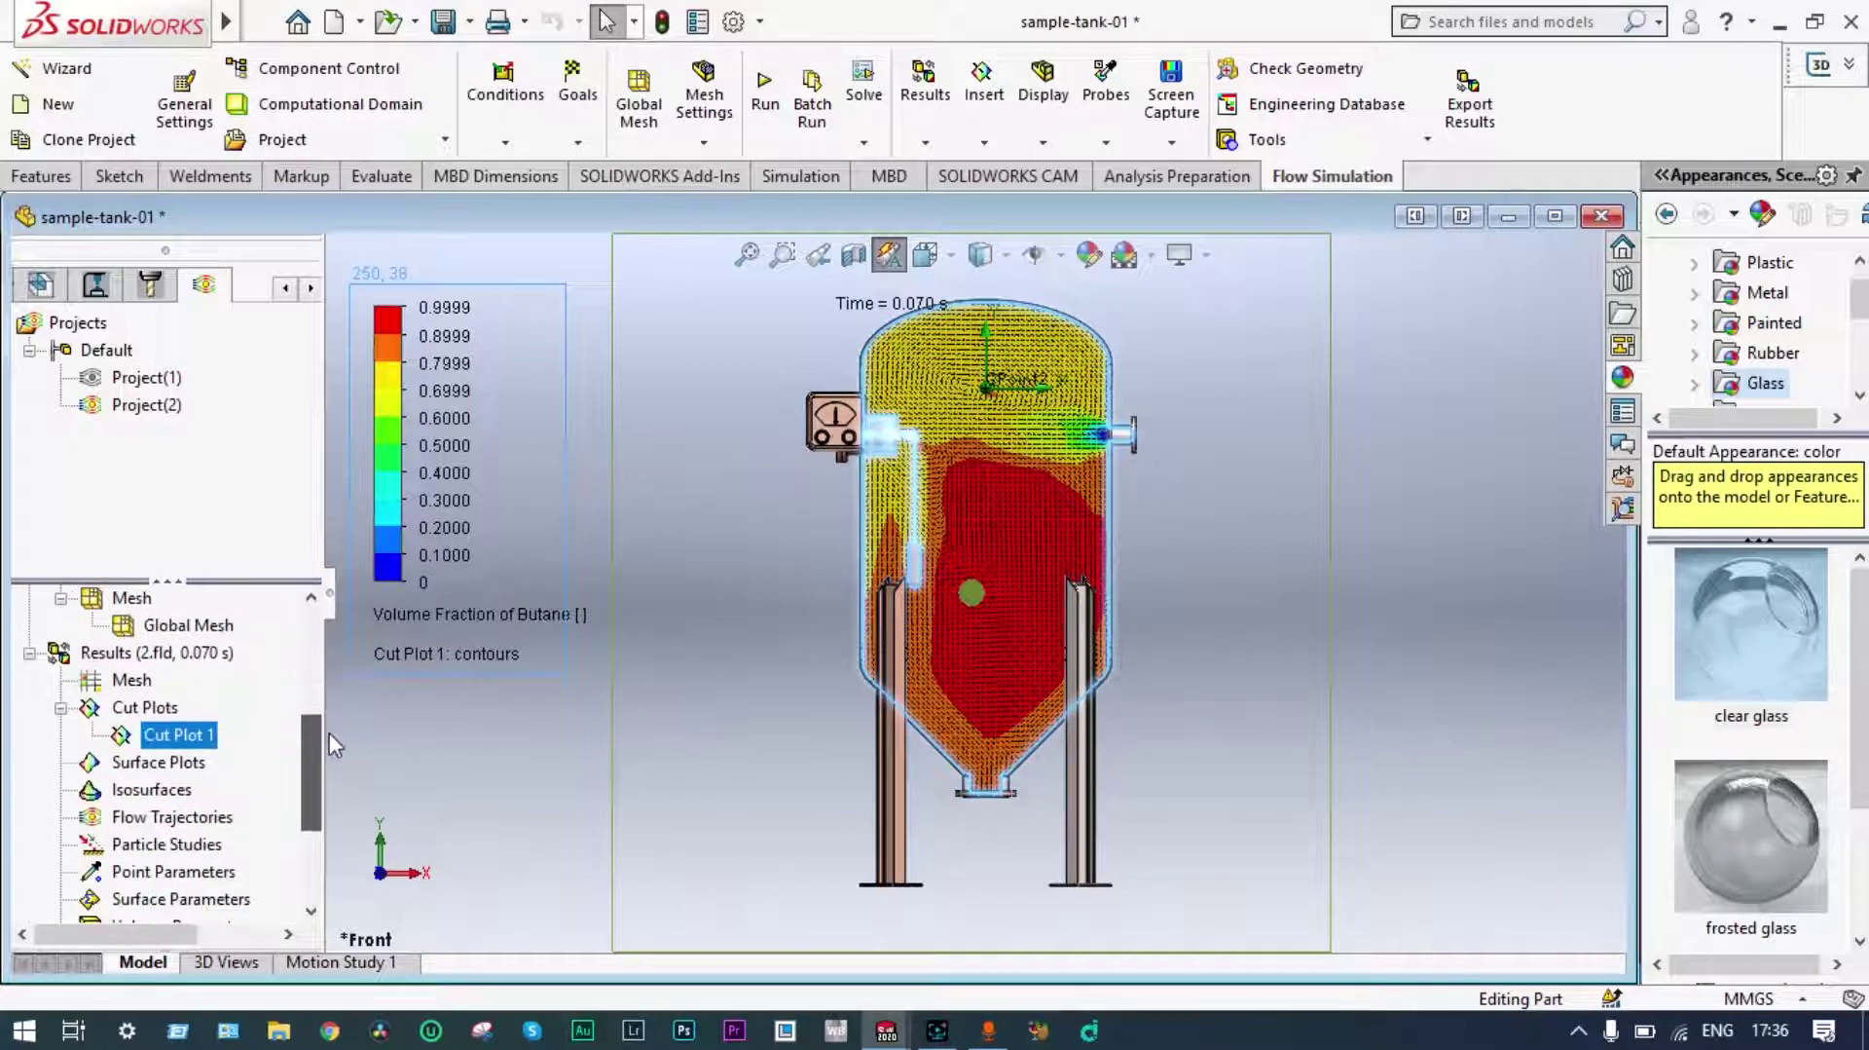
pyautogui.rightClick(203, 652)
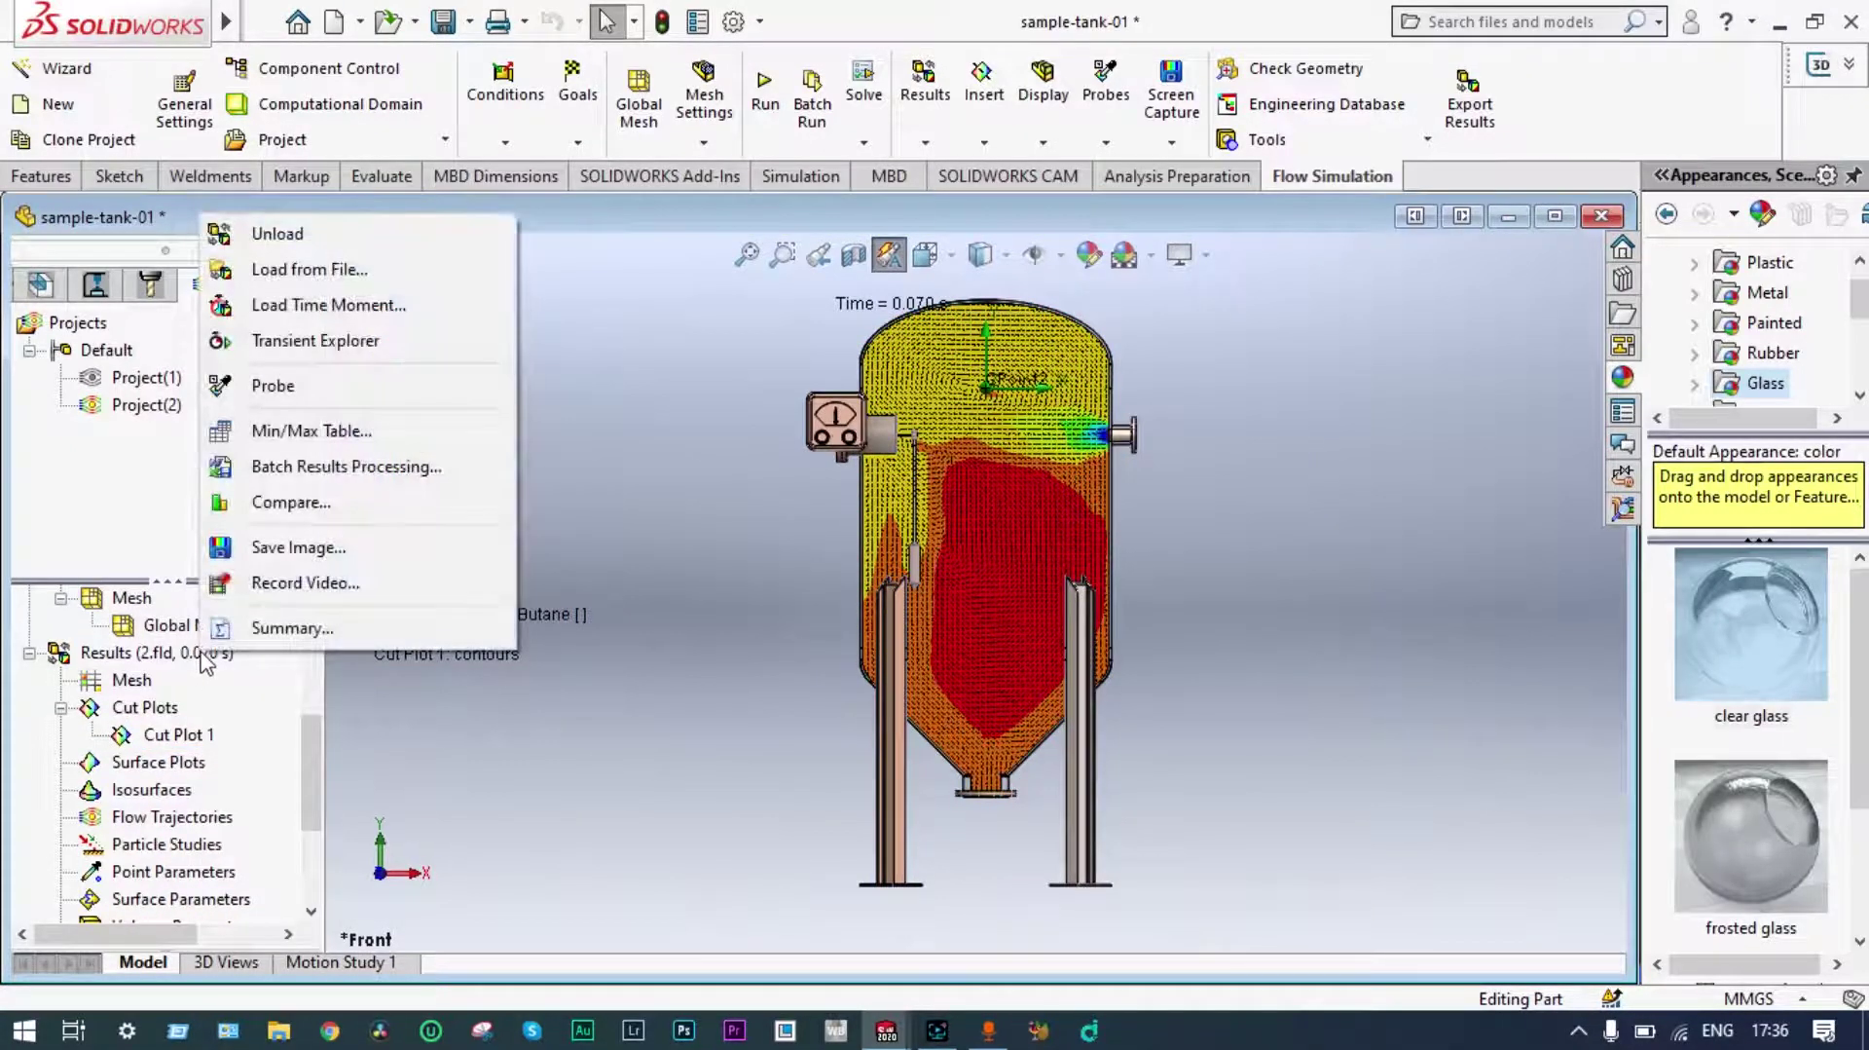
pyautogui.click(324, 343)
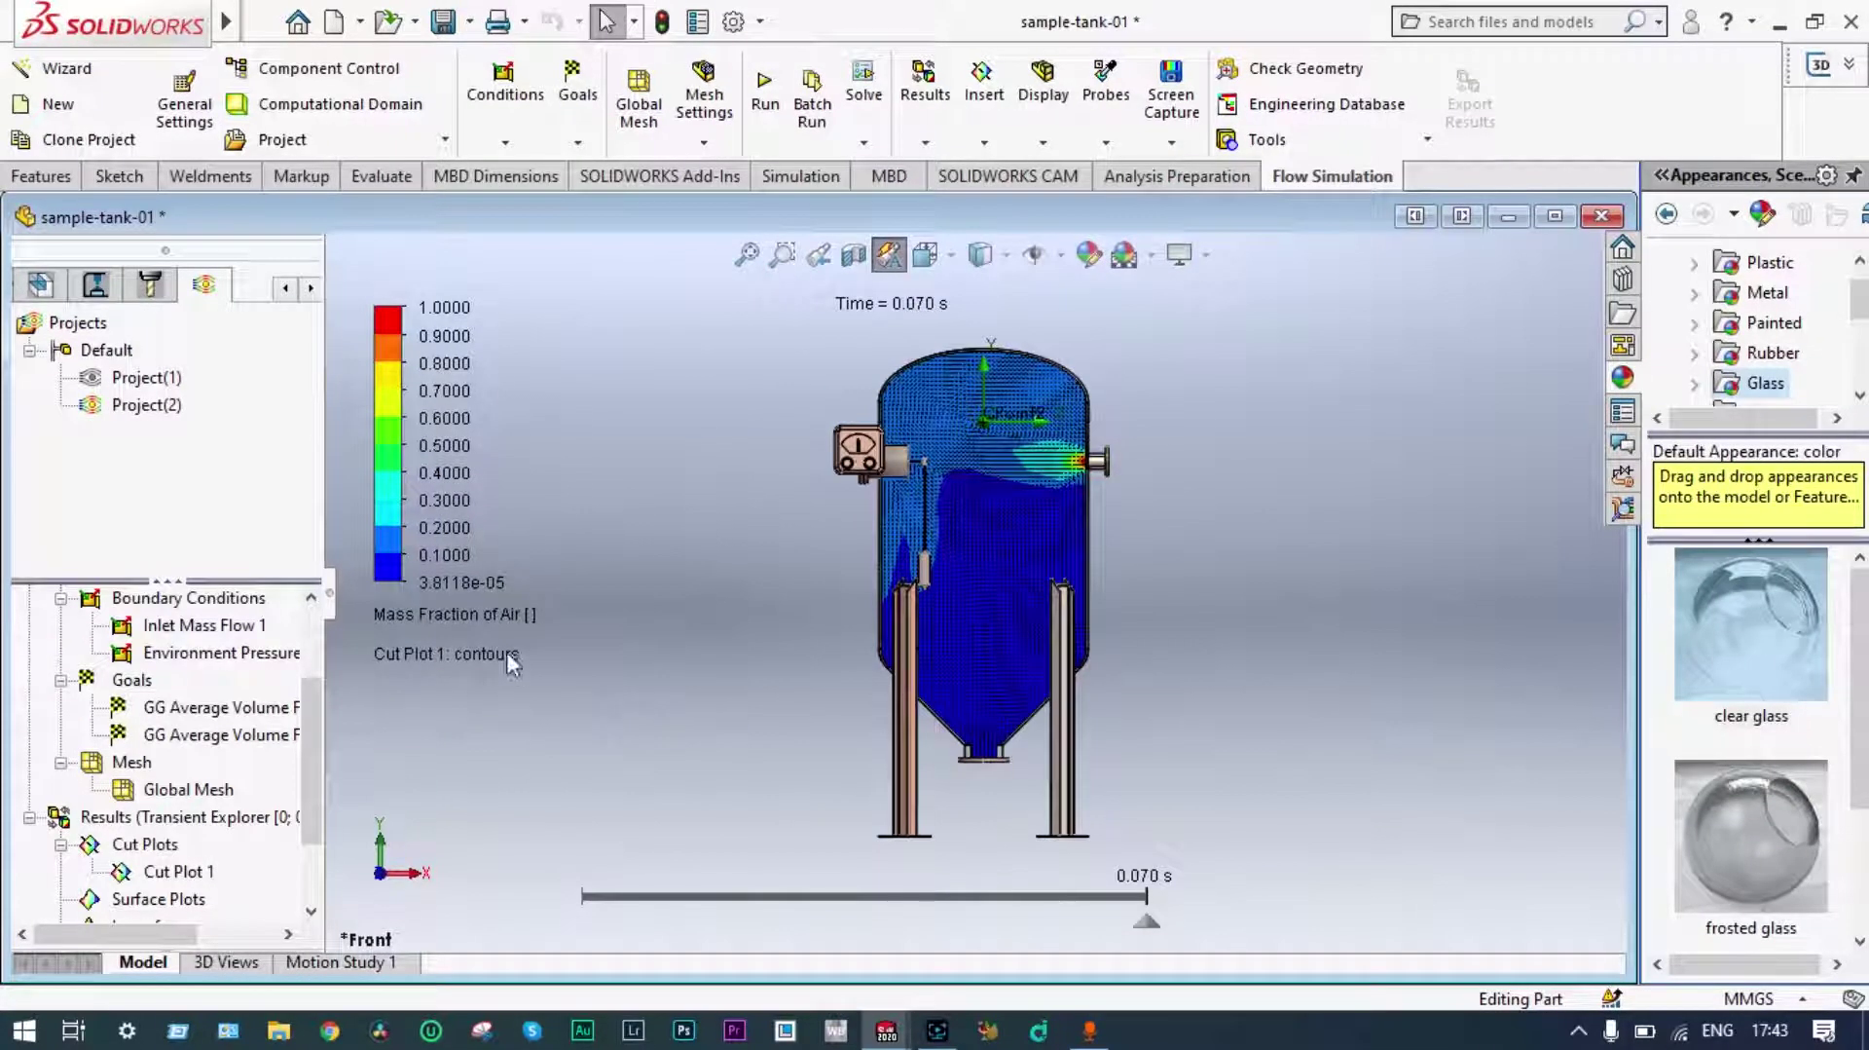
# Set the cut plot's contour parameter to Mass Fraction of Butane.
pyautogui.click(484, 621)
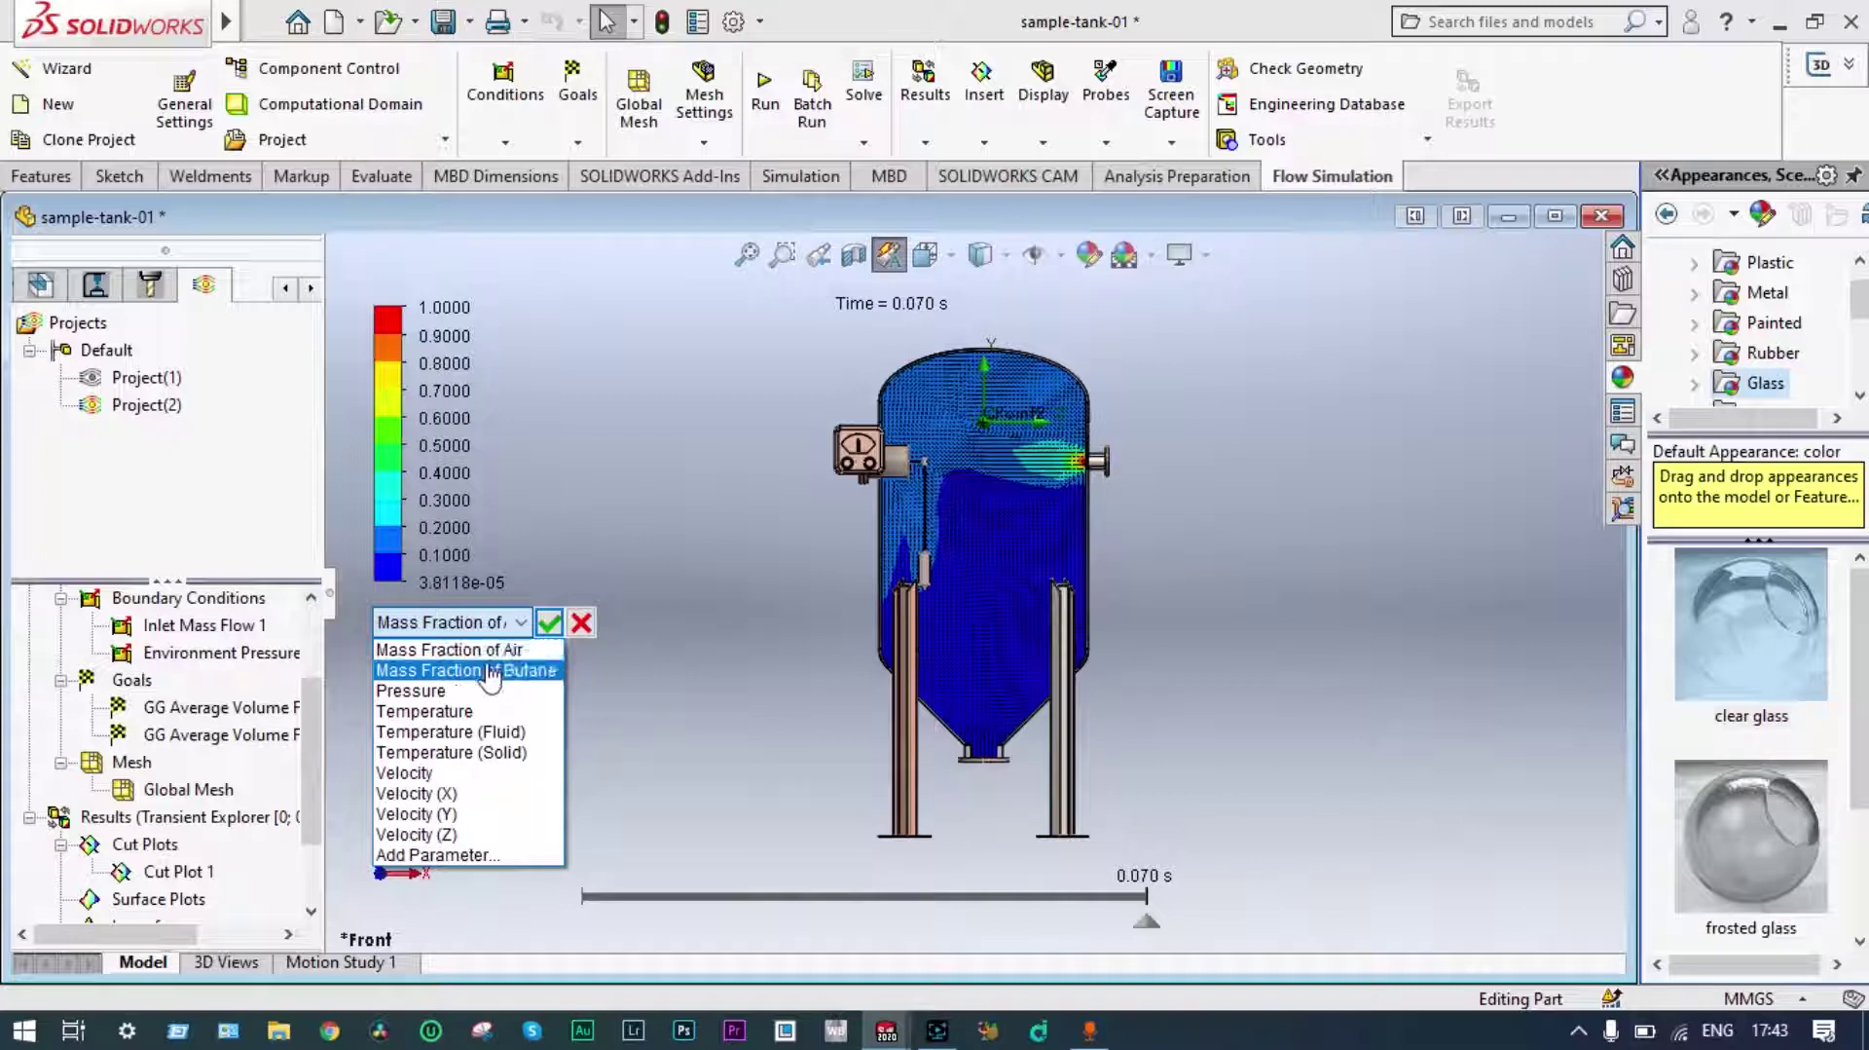
pyautogui.click(489, 669)
pyautogui.click(549, 623)
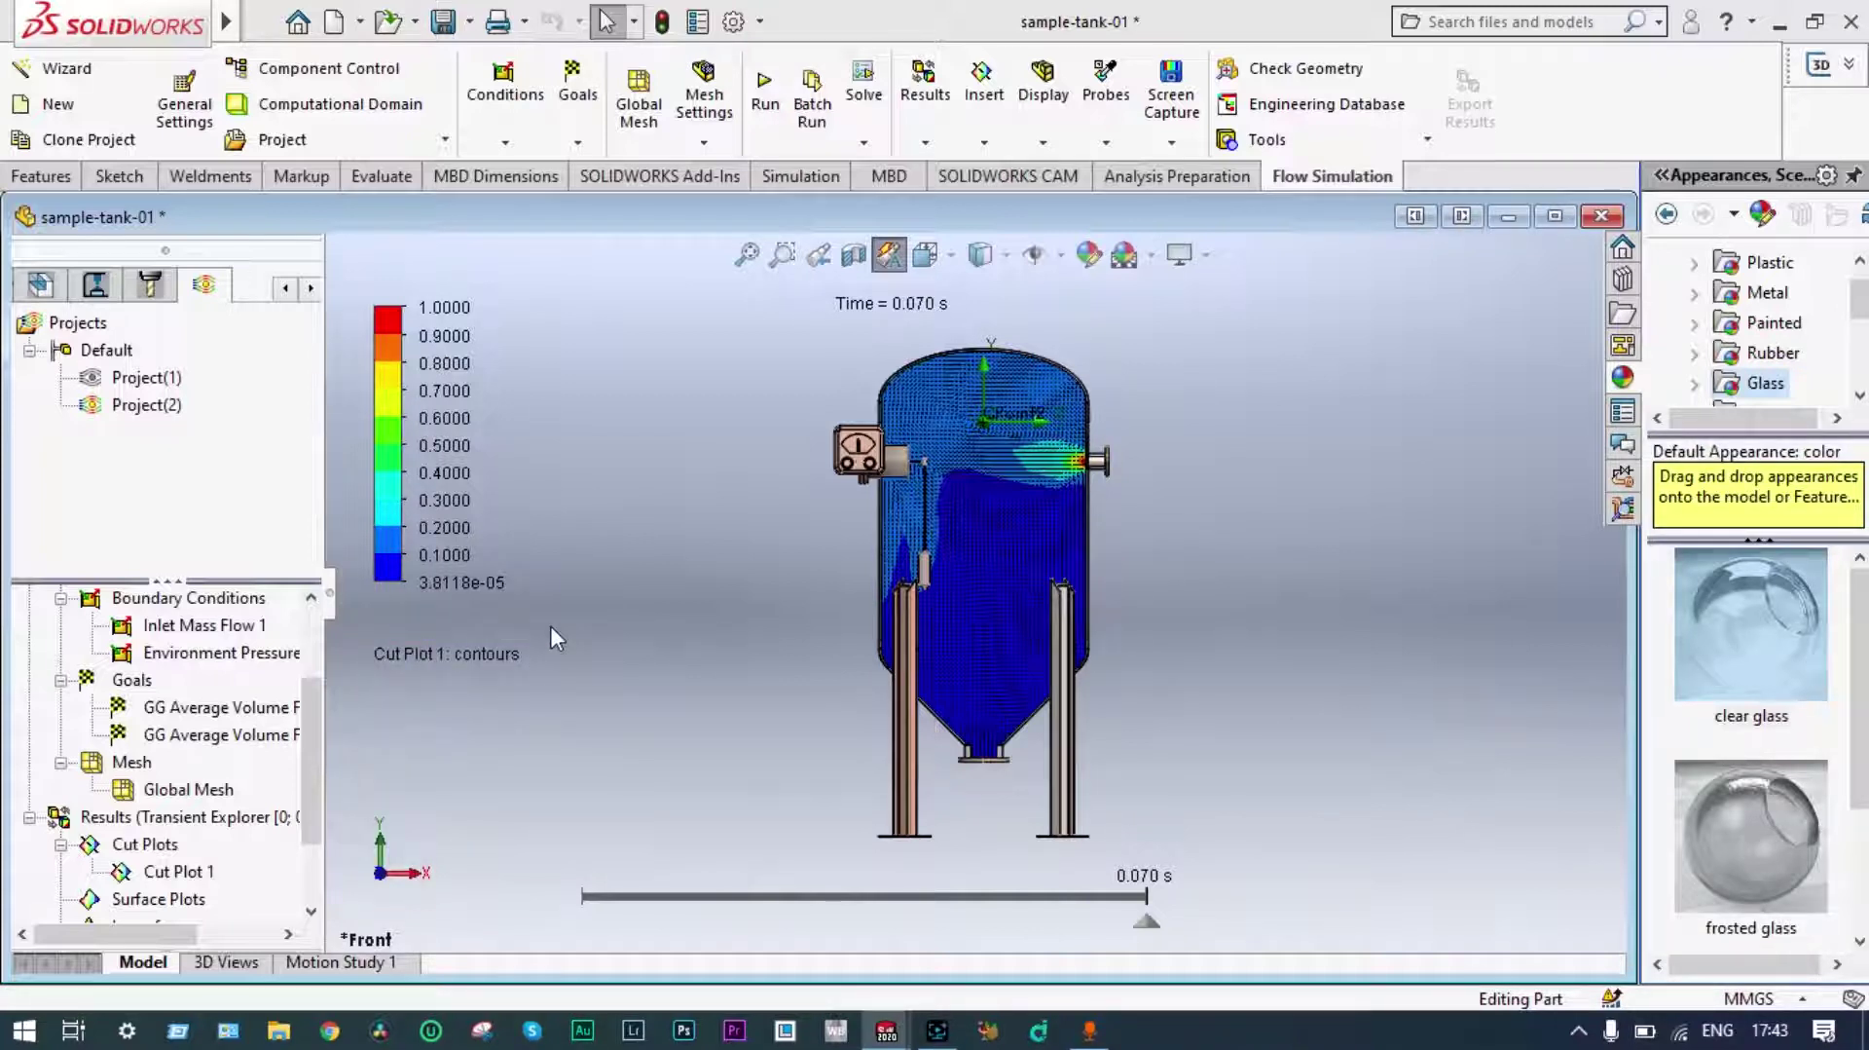
# Play the transient timeline and examine the butane mass fraction and velocity vectors around the tank's inlet.
pyautogui.moveTo(562, 906)
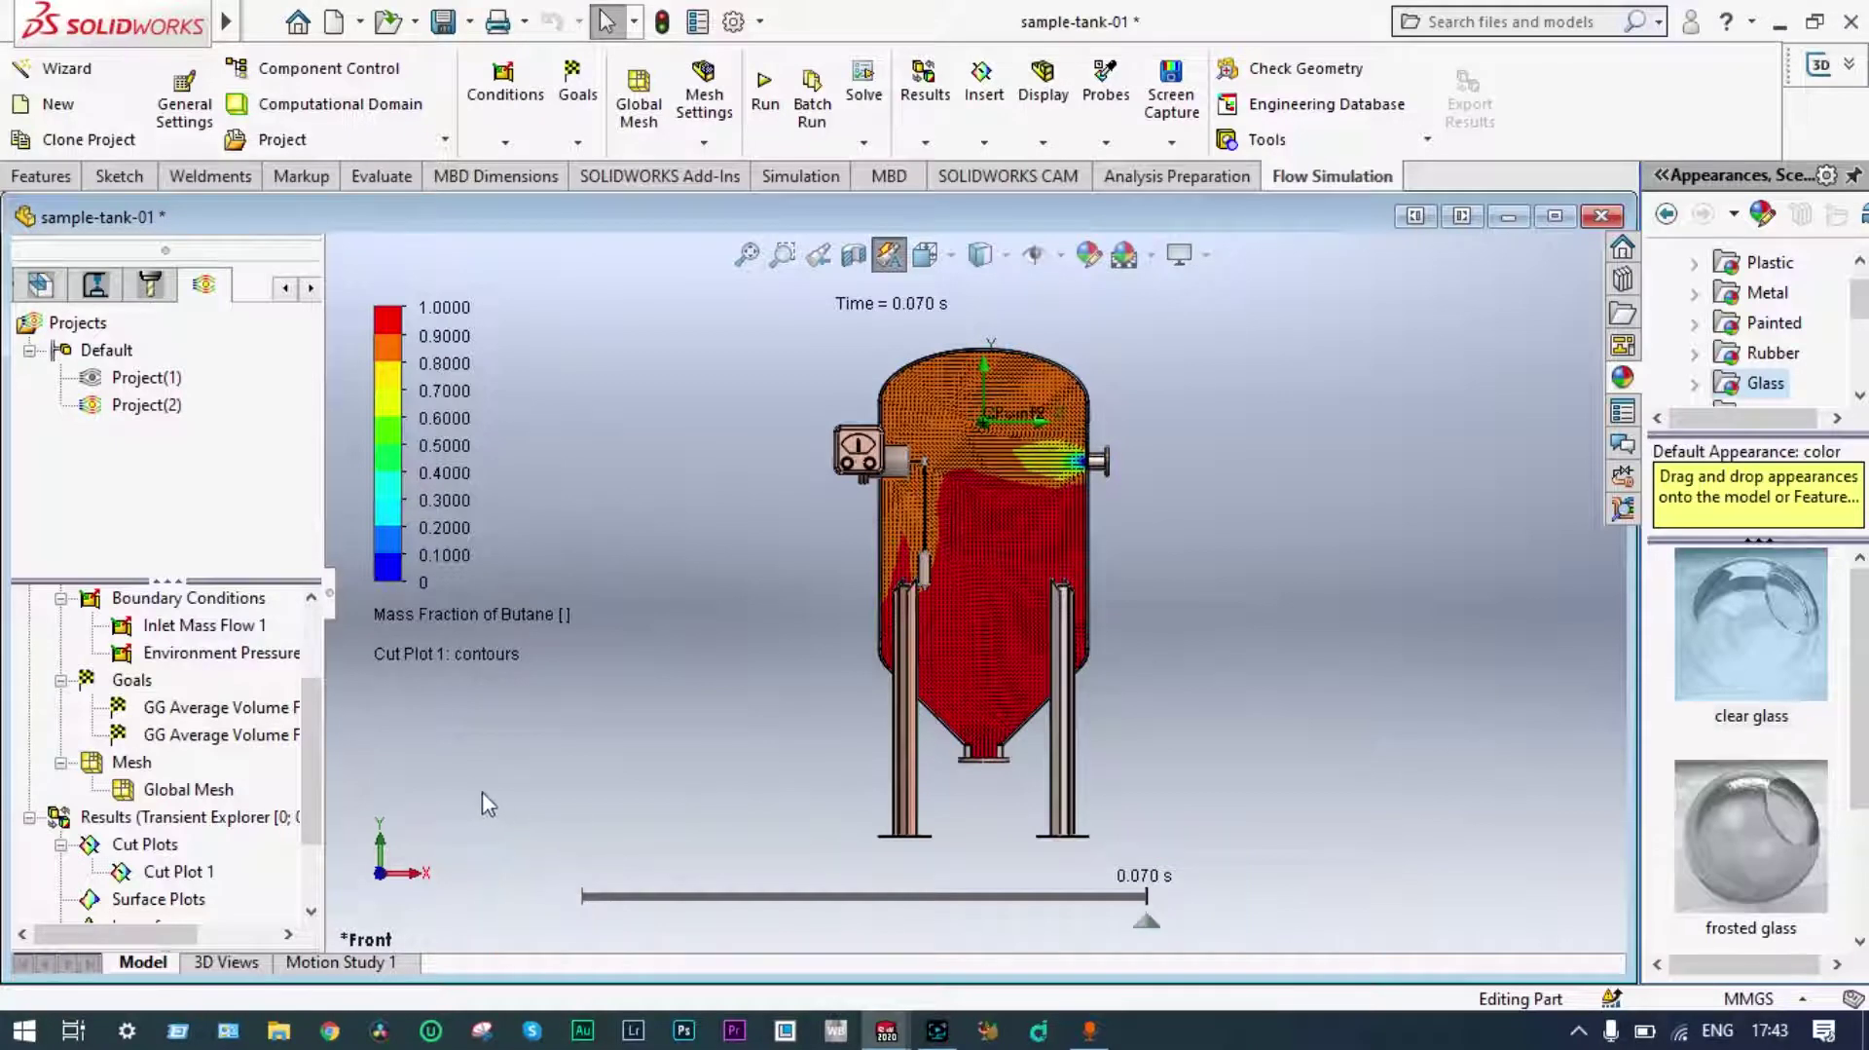
pyautogui.click(563, 898)
pyautogui.click(563, 897)
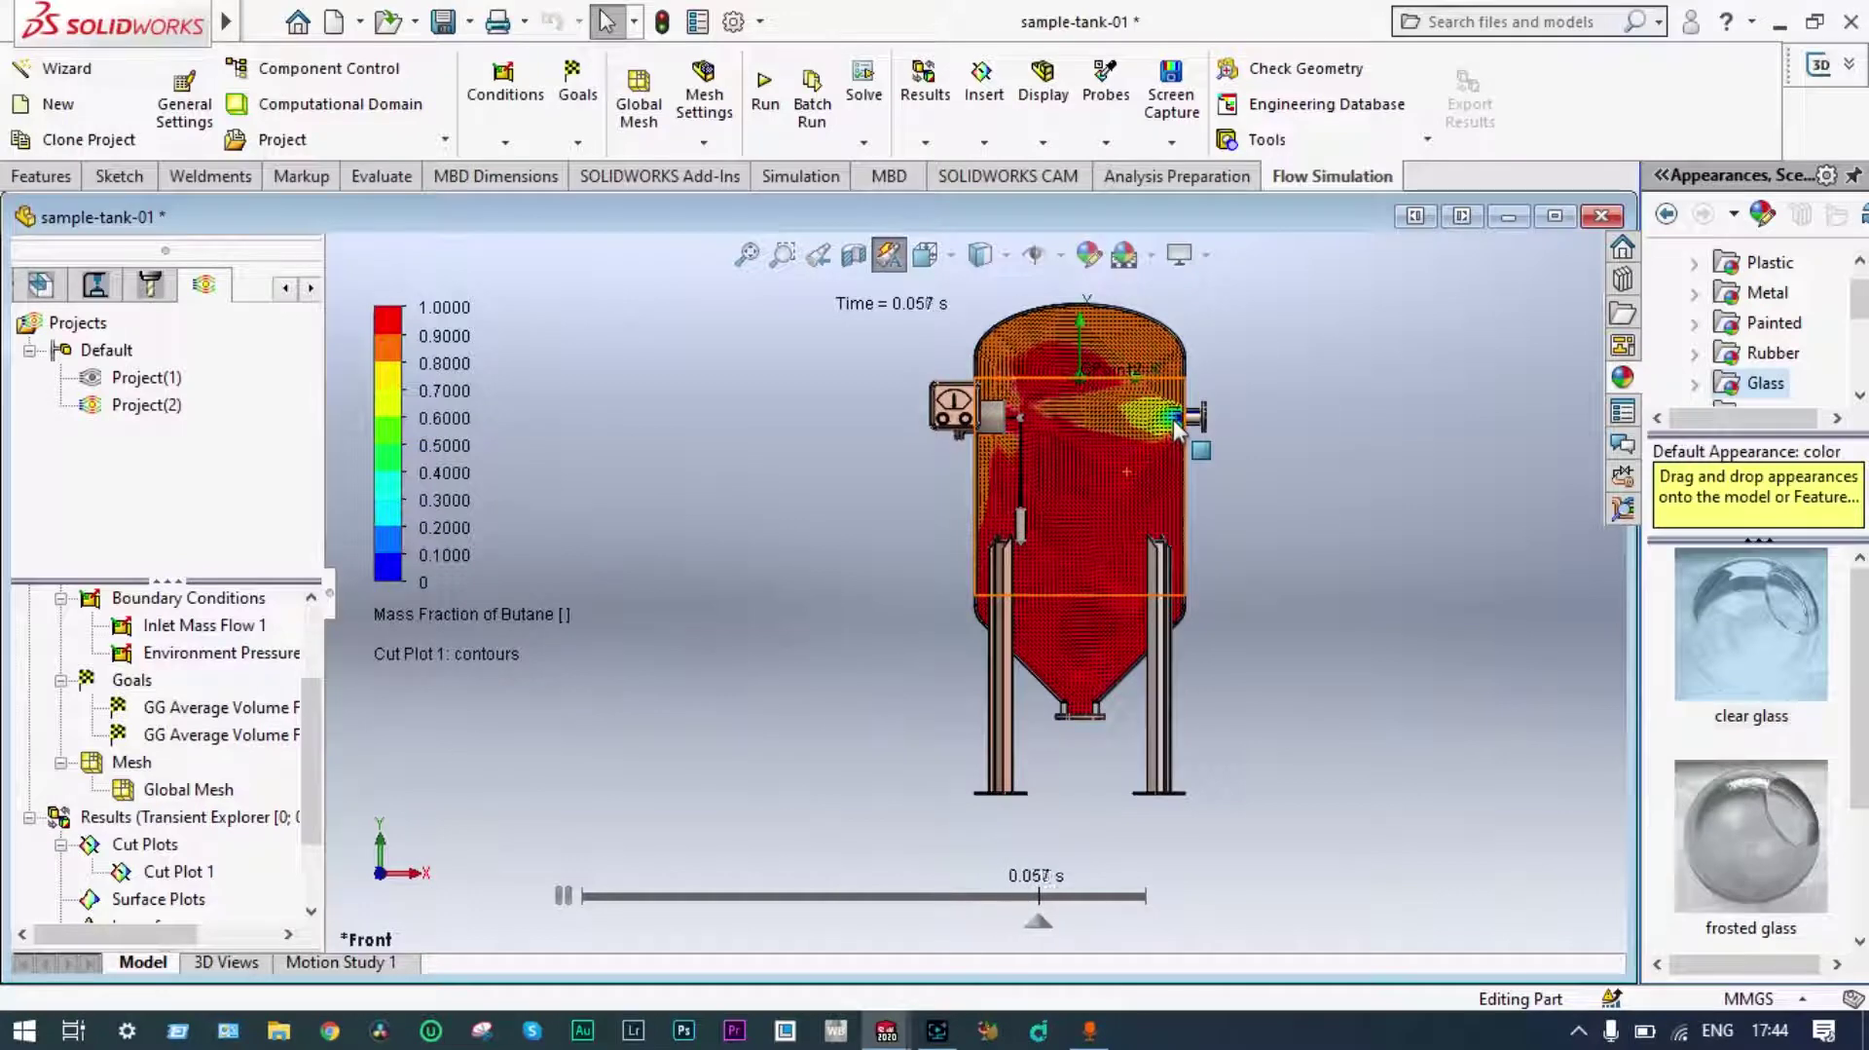
pyautogui.scroll(-5, 1226, 405)
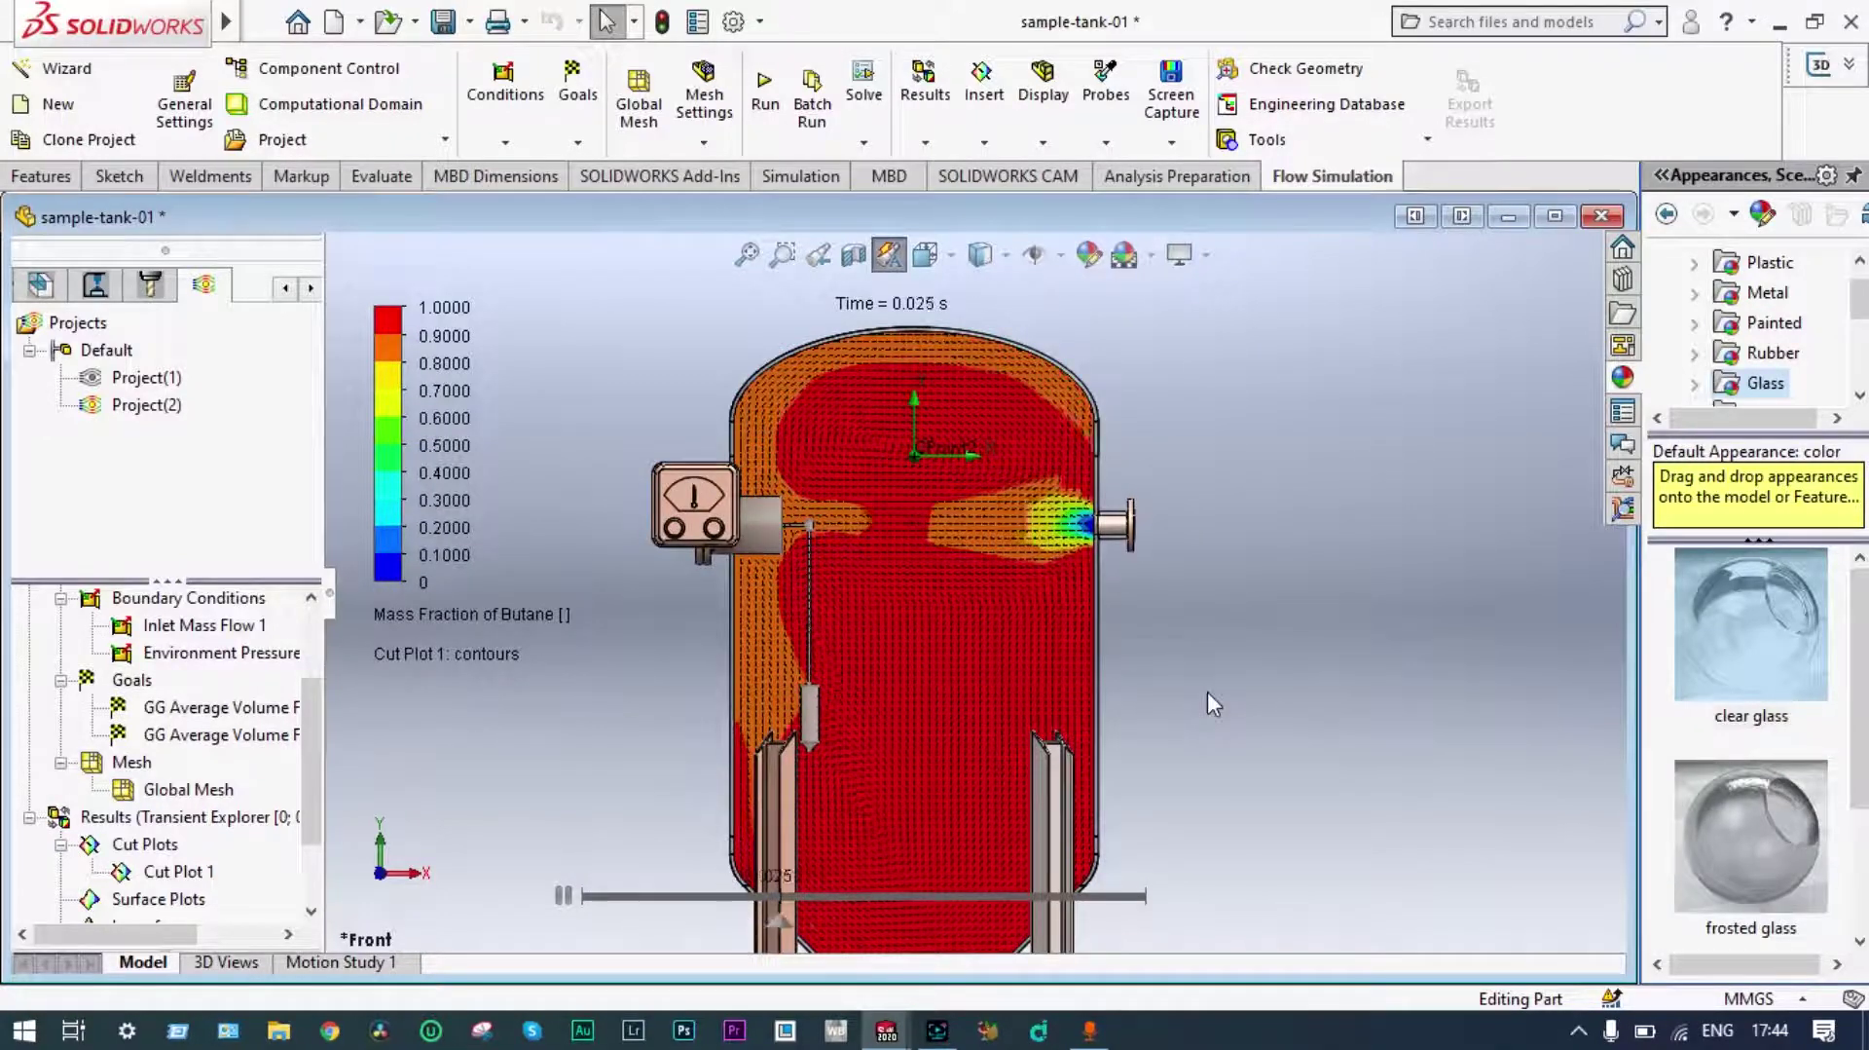
pyautogui.scroll(3, 1207, 691)
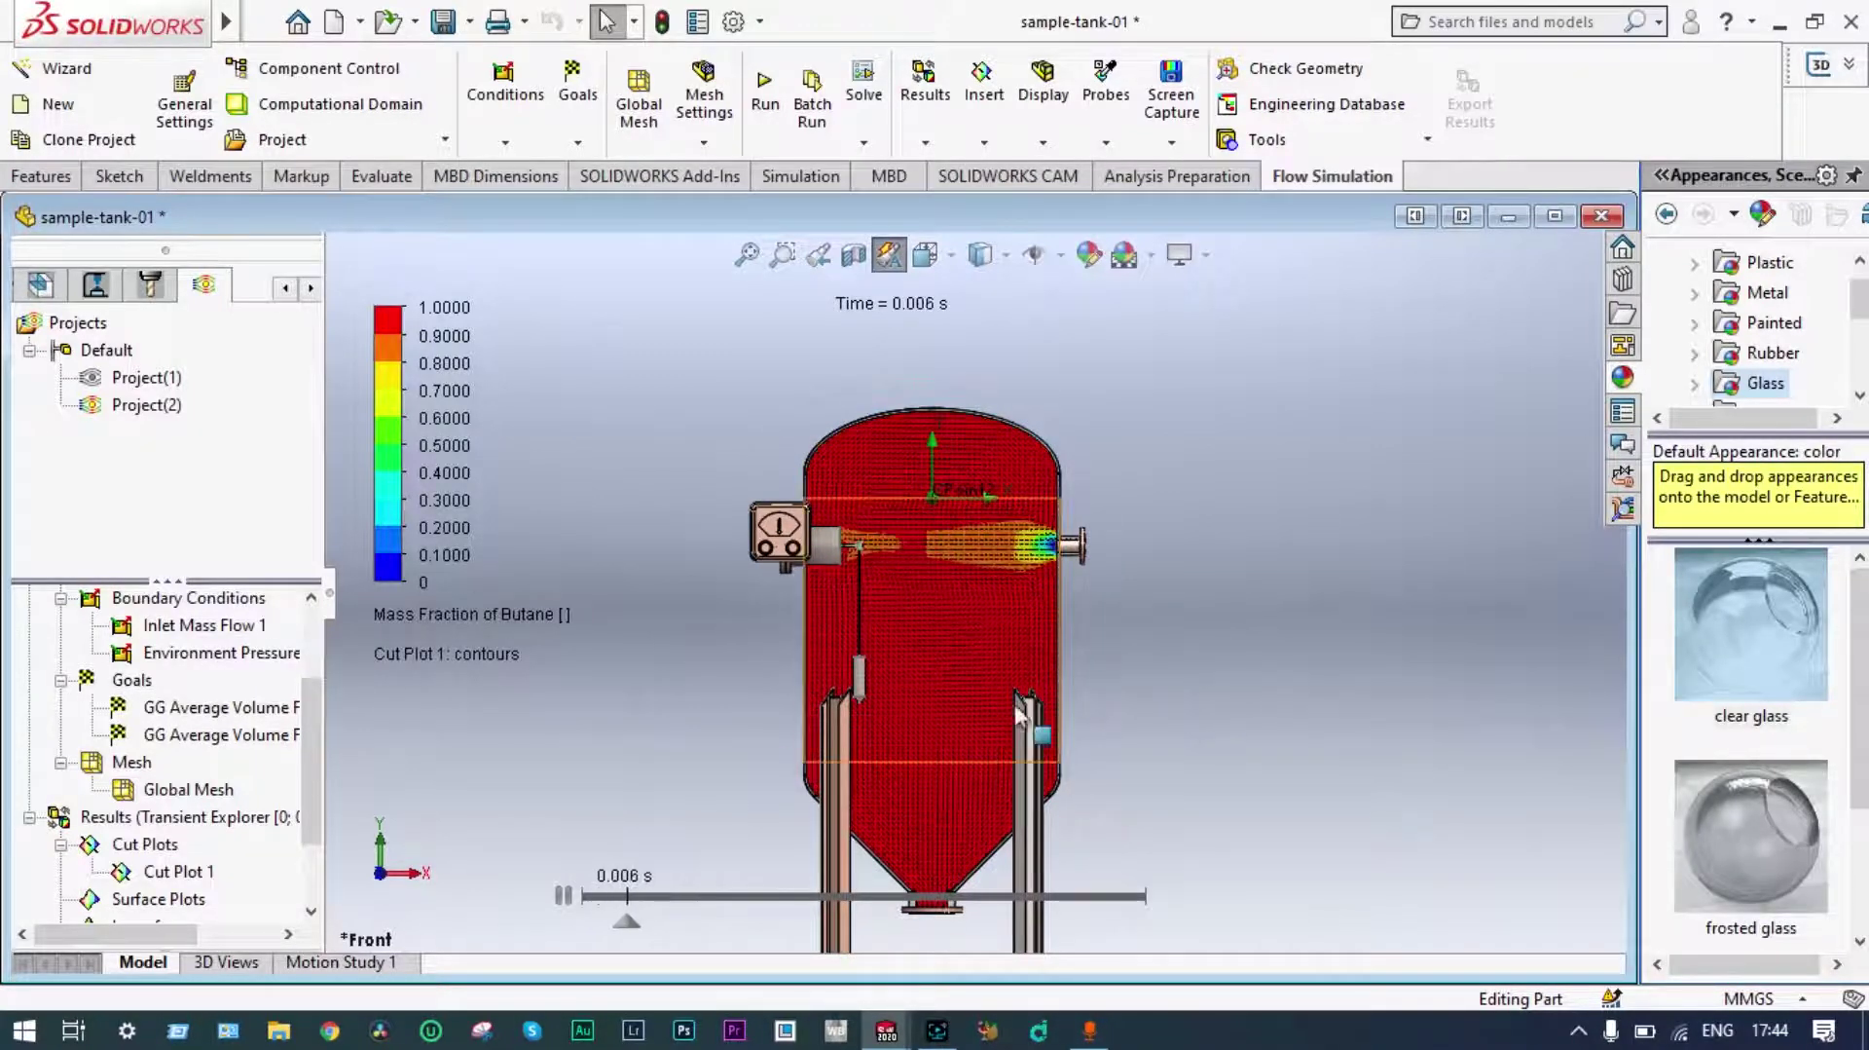
# Pause the transient playback, and clear and hide Cut Plot 1.
pyautogui.click(564, 898)
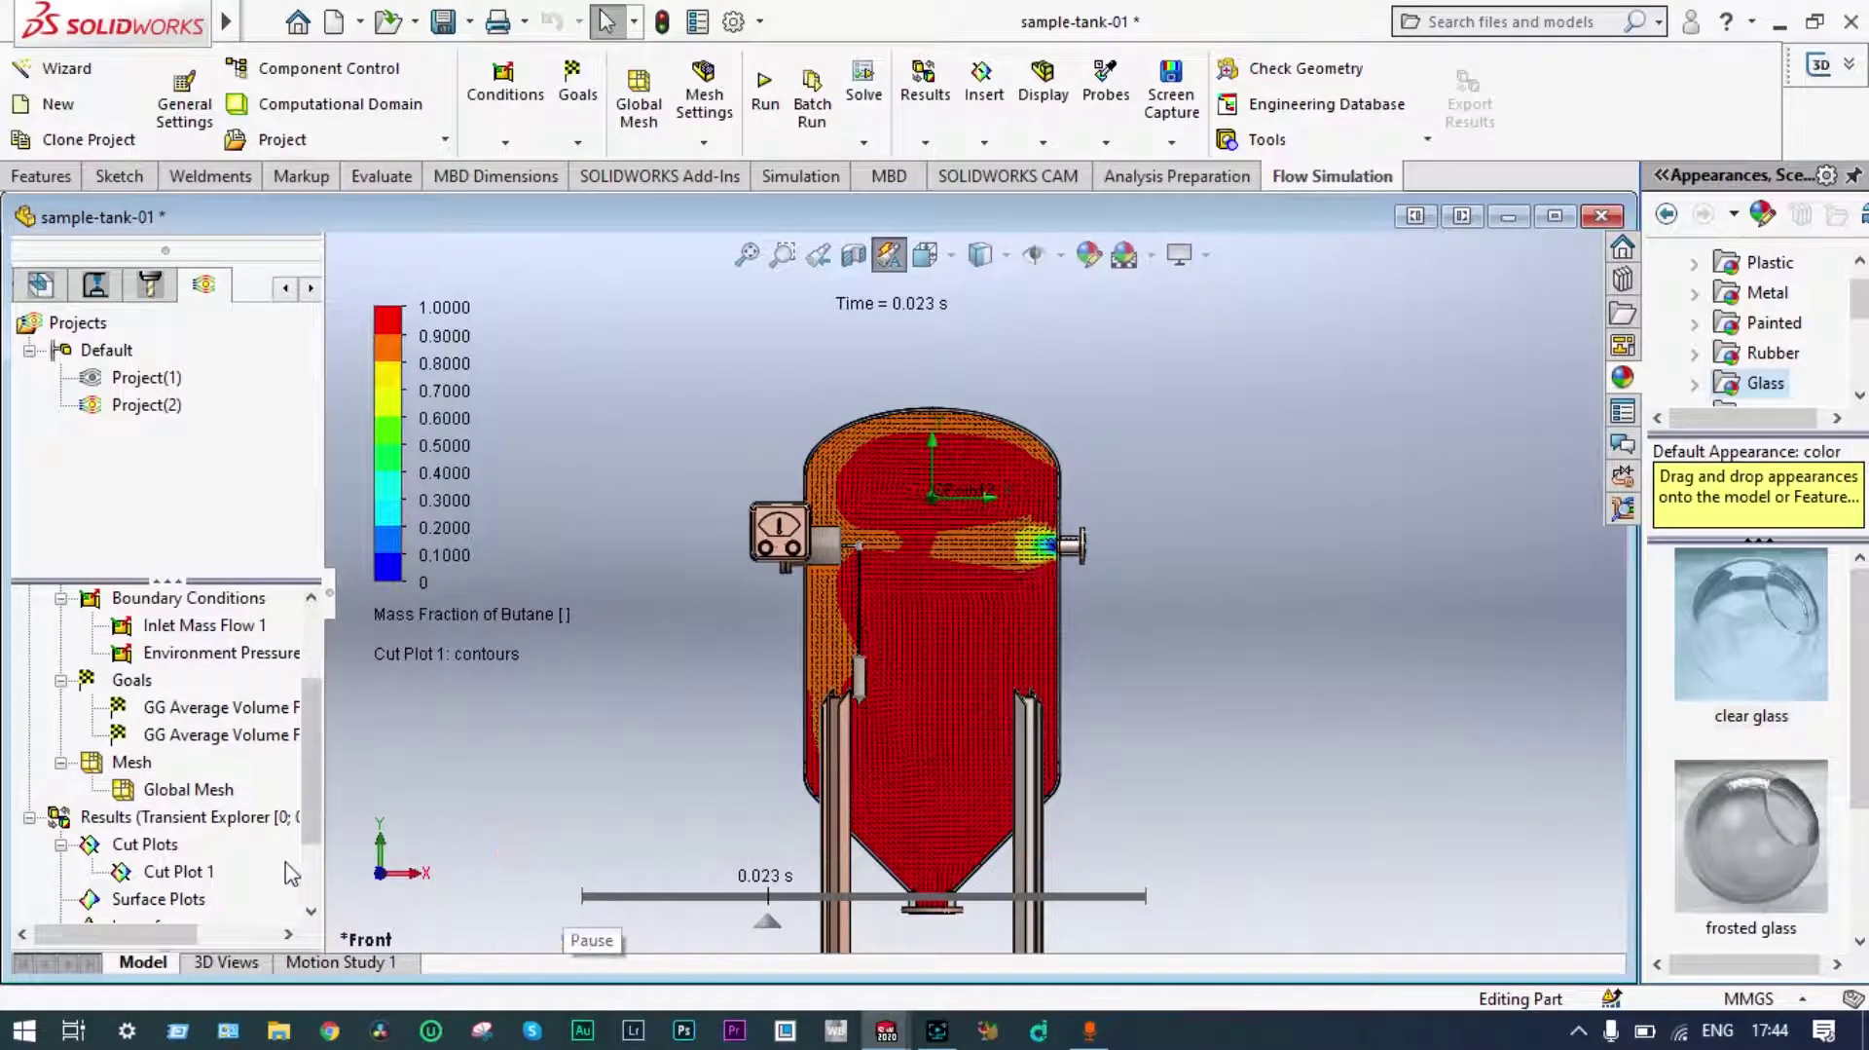
pyautogui.rightClick(189, 874)
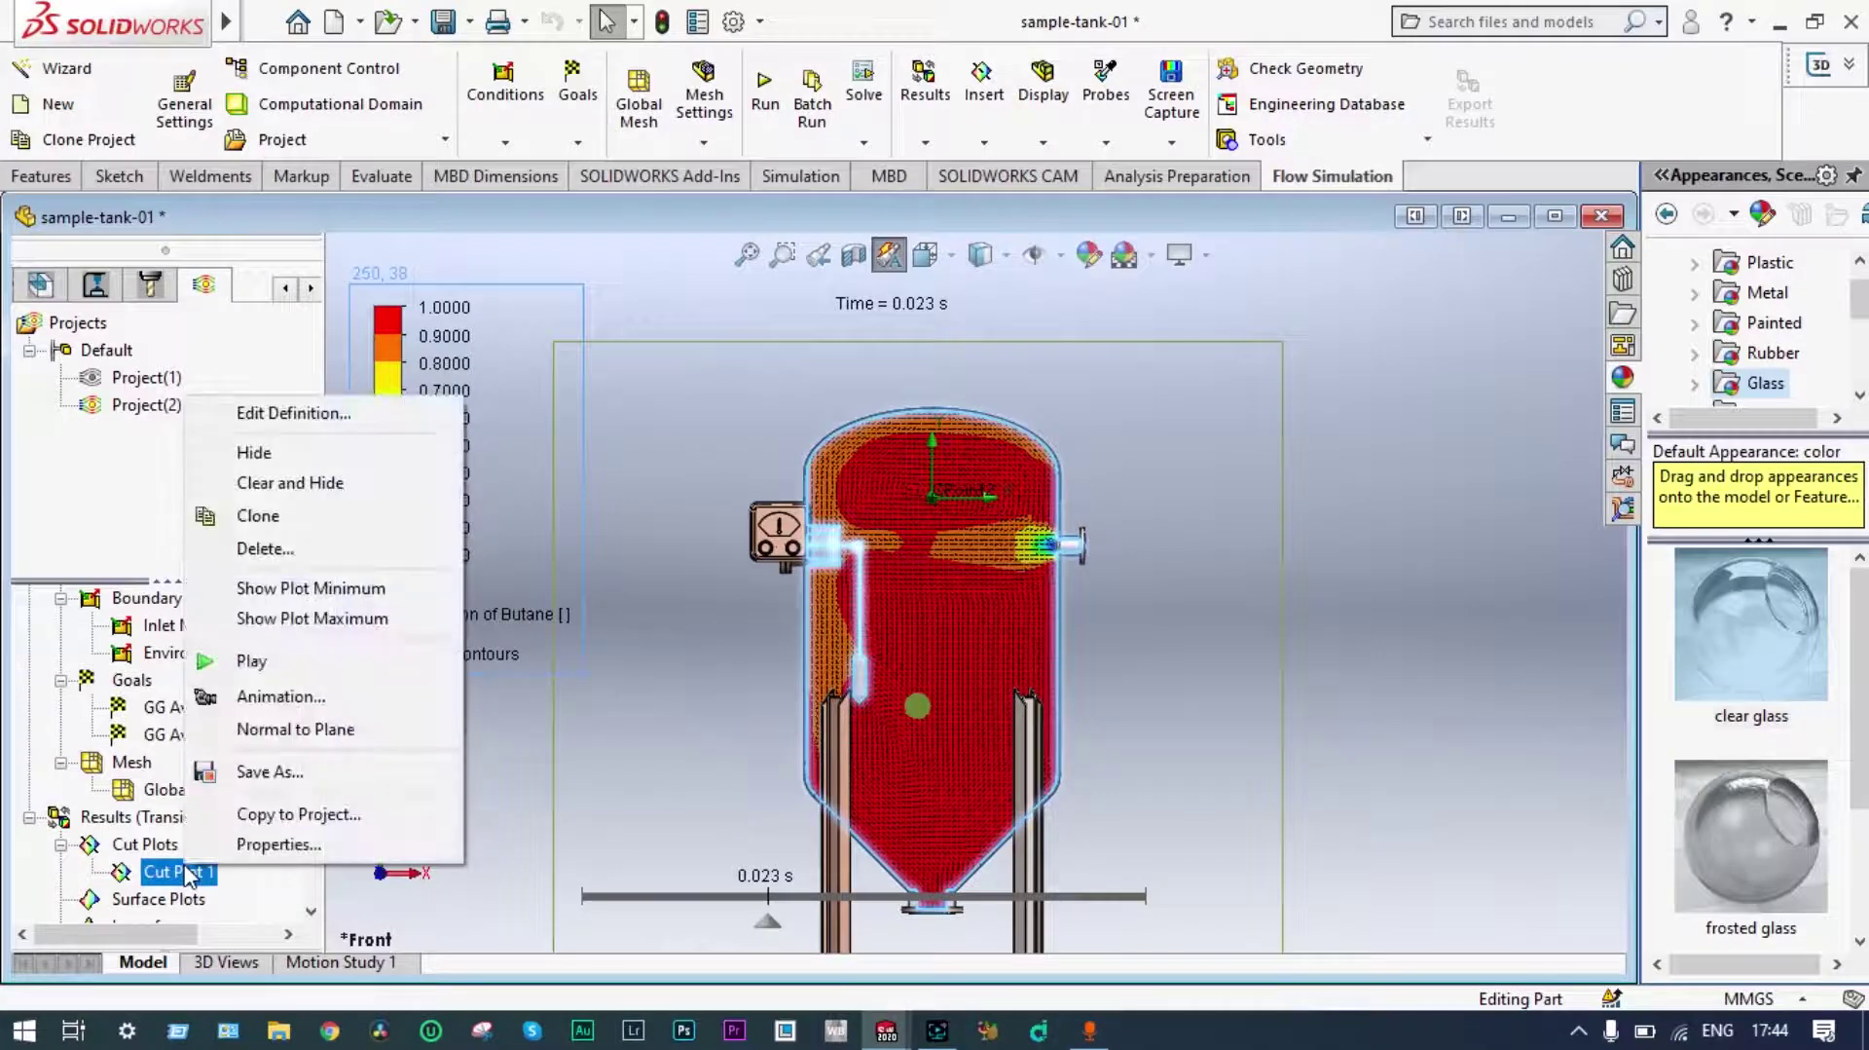
pyautogui.click(291, 483)
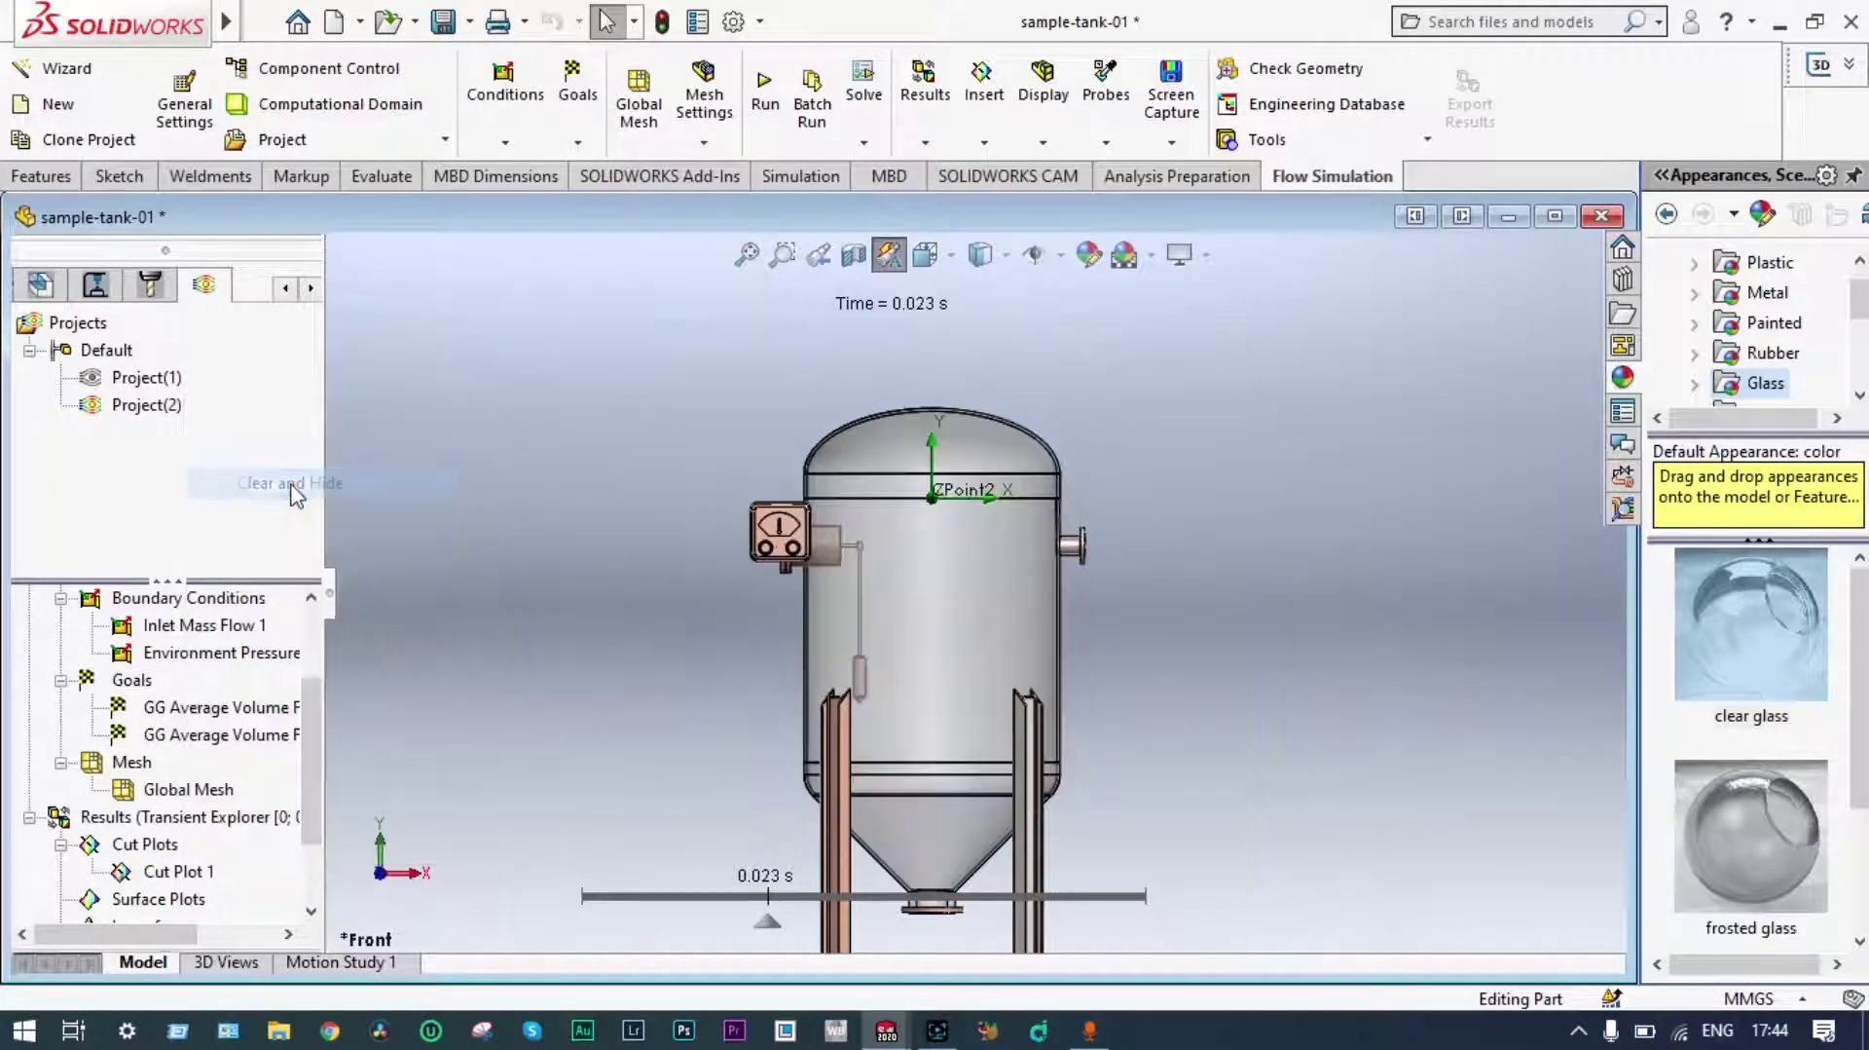
# Redefine Cut Plot 1's velocity vectors with 0.03 m spacing, 0.034 m maximum arrow size and a 0.421 size ratio.
pyautogui.rightClick(200, 875)
pyautogui.click(305, 519)
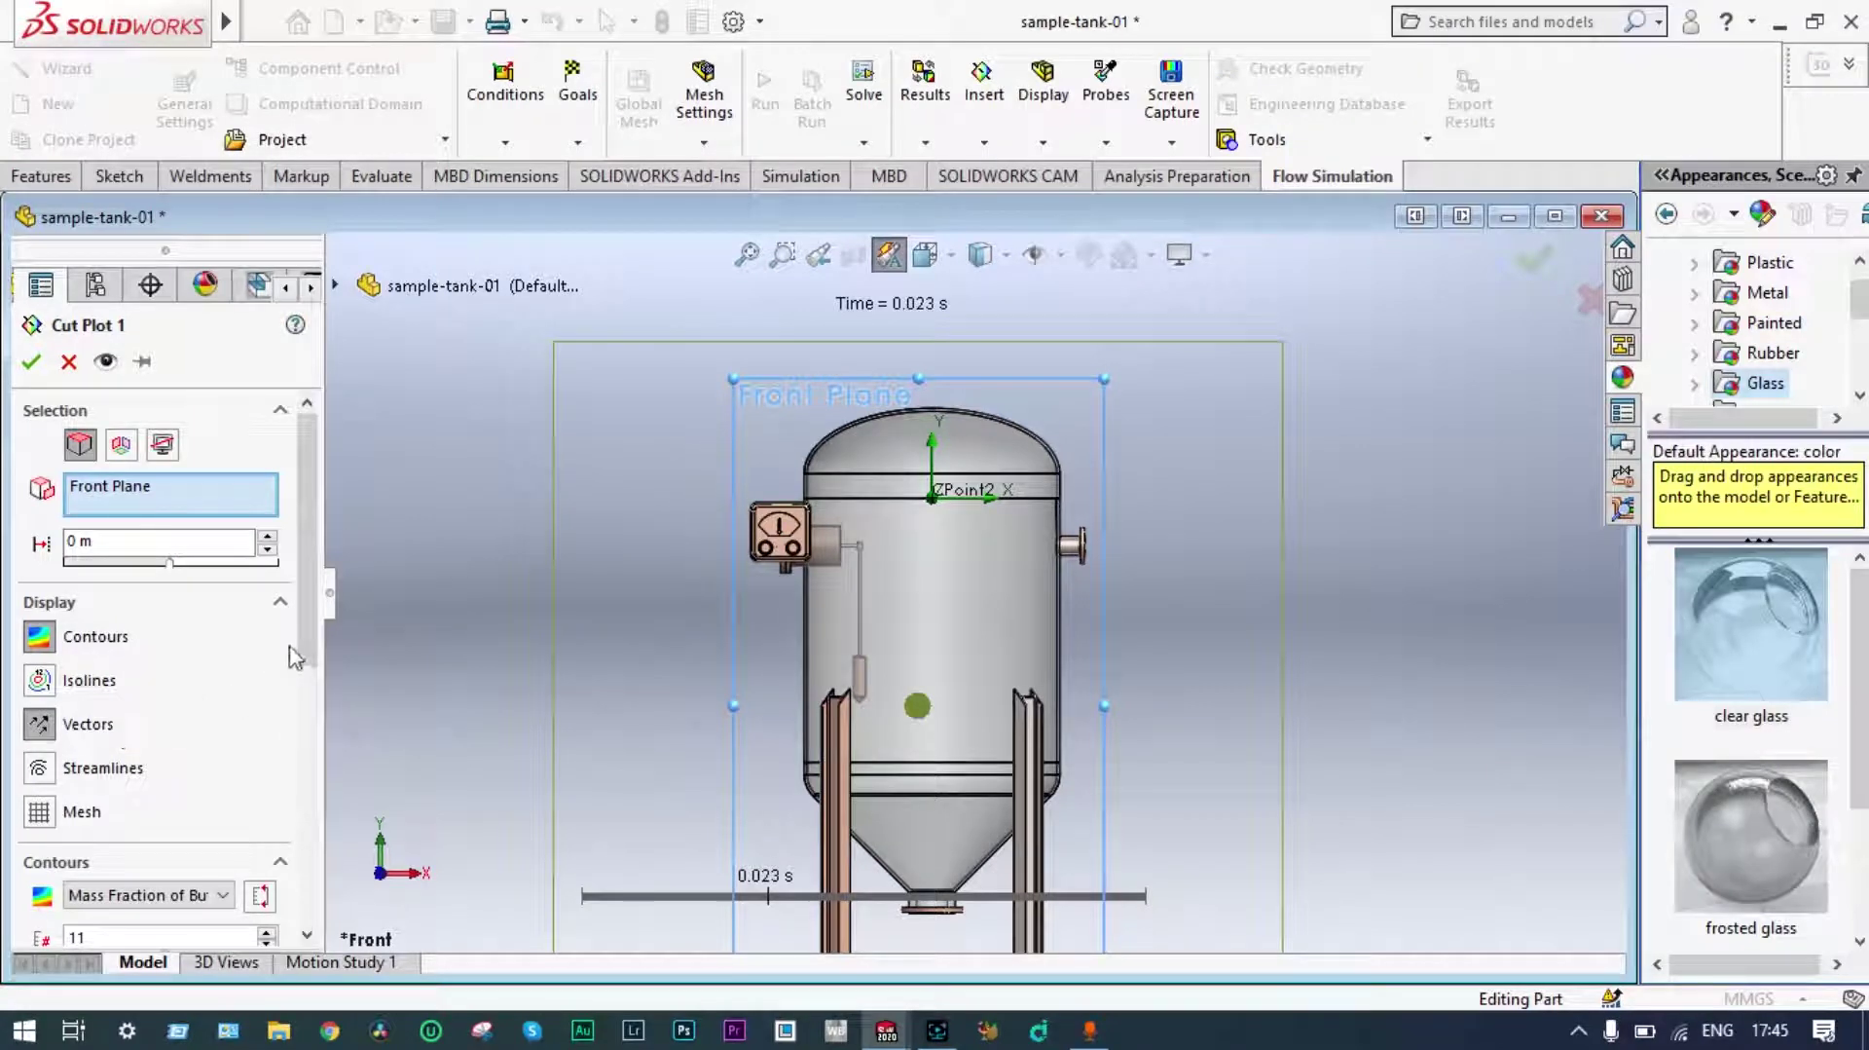
pyautogui.moveTo(313, 624); pyautogui.dragTo(319, 769)
pyautogui.scroll(-5, 320, 802)
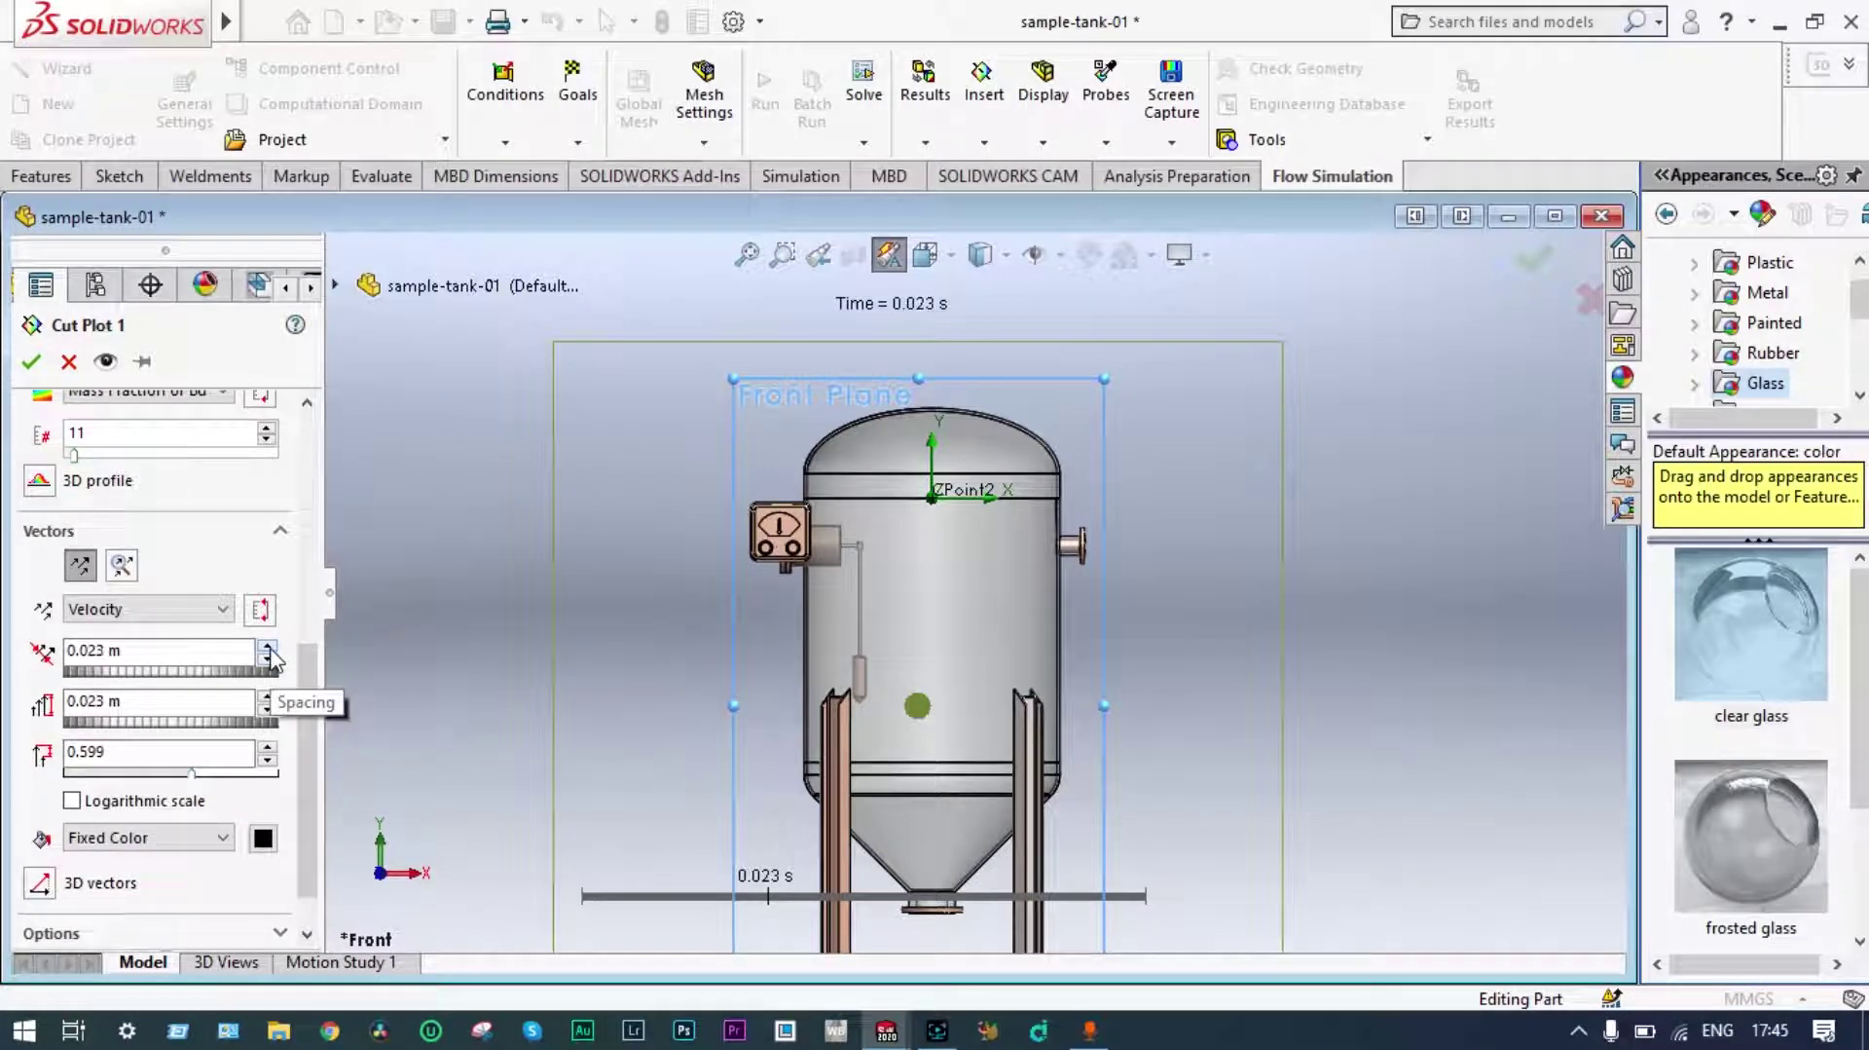
pyautogui.click(270, 651)
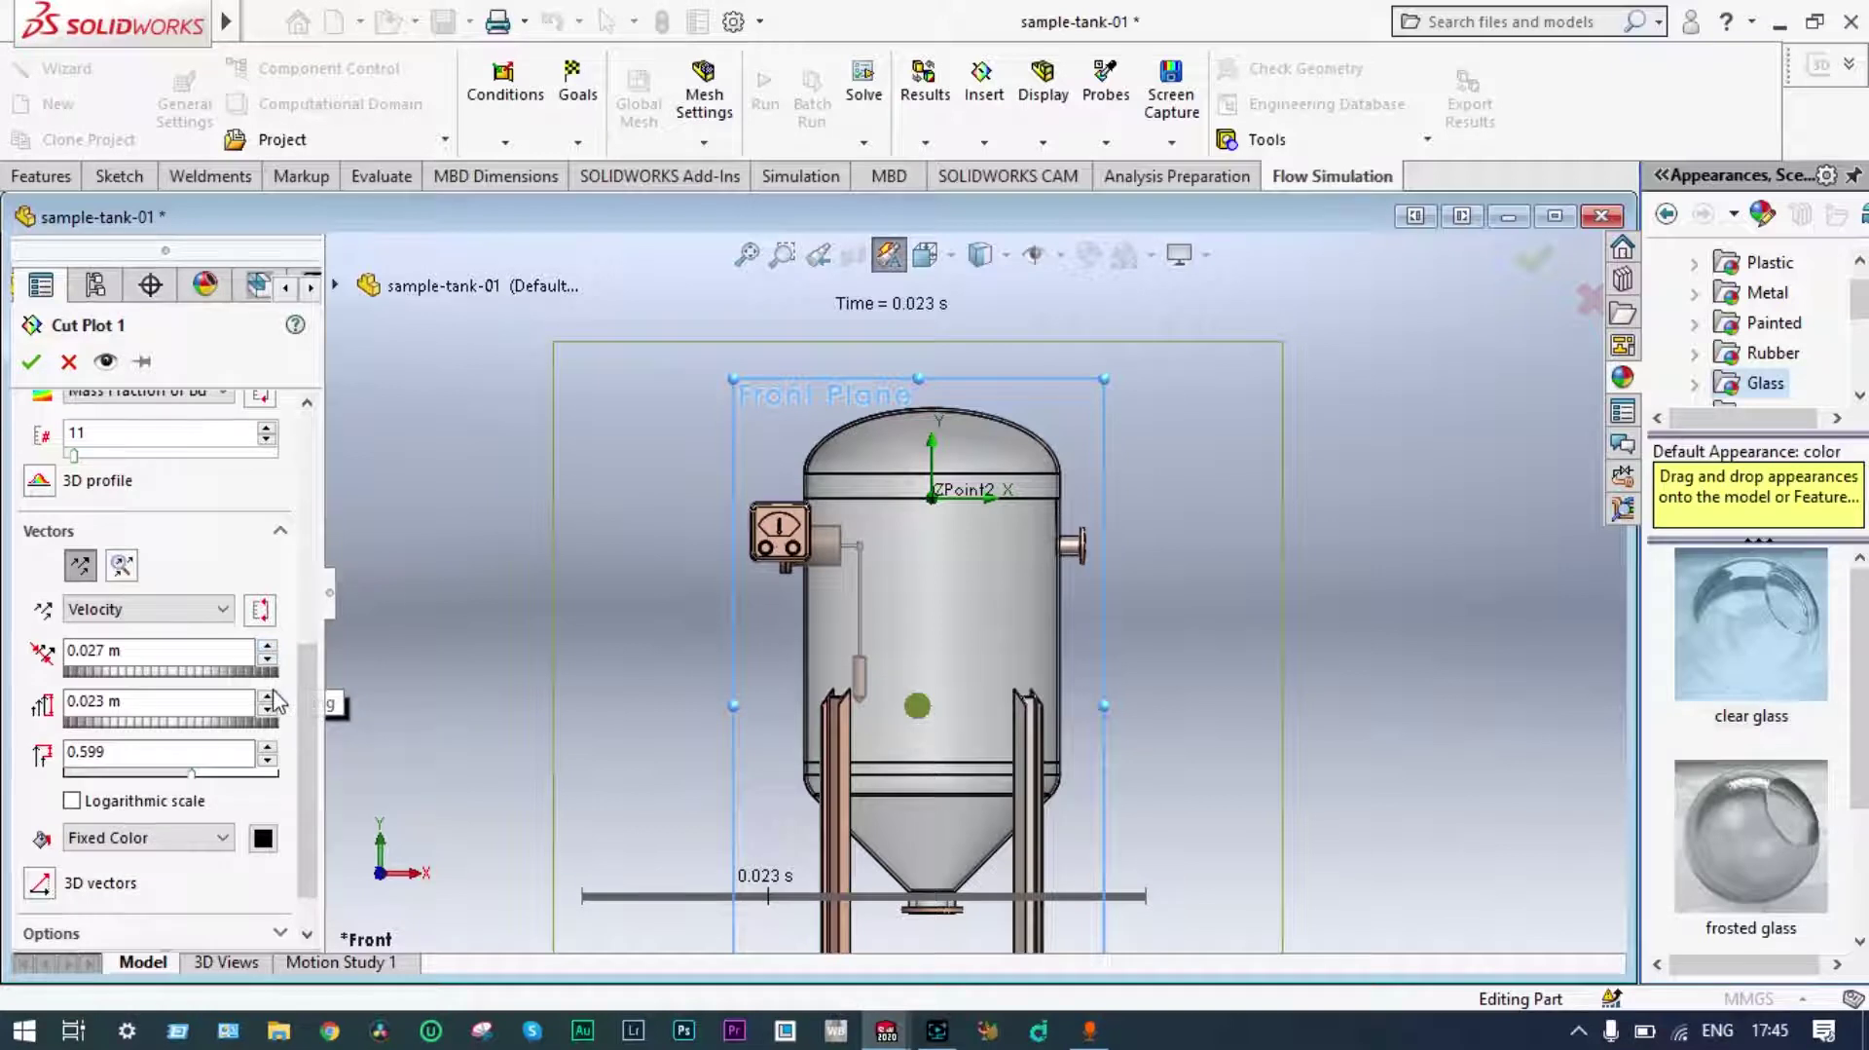
pyautogui.click(267, 696)
pyautogui.click(267, 696)
pyautogui.click(267, 697)
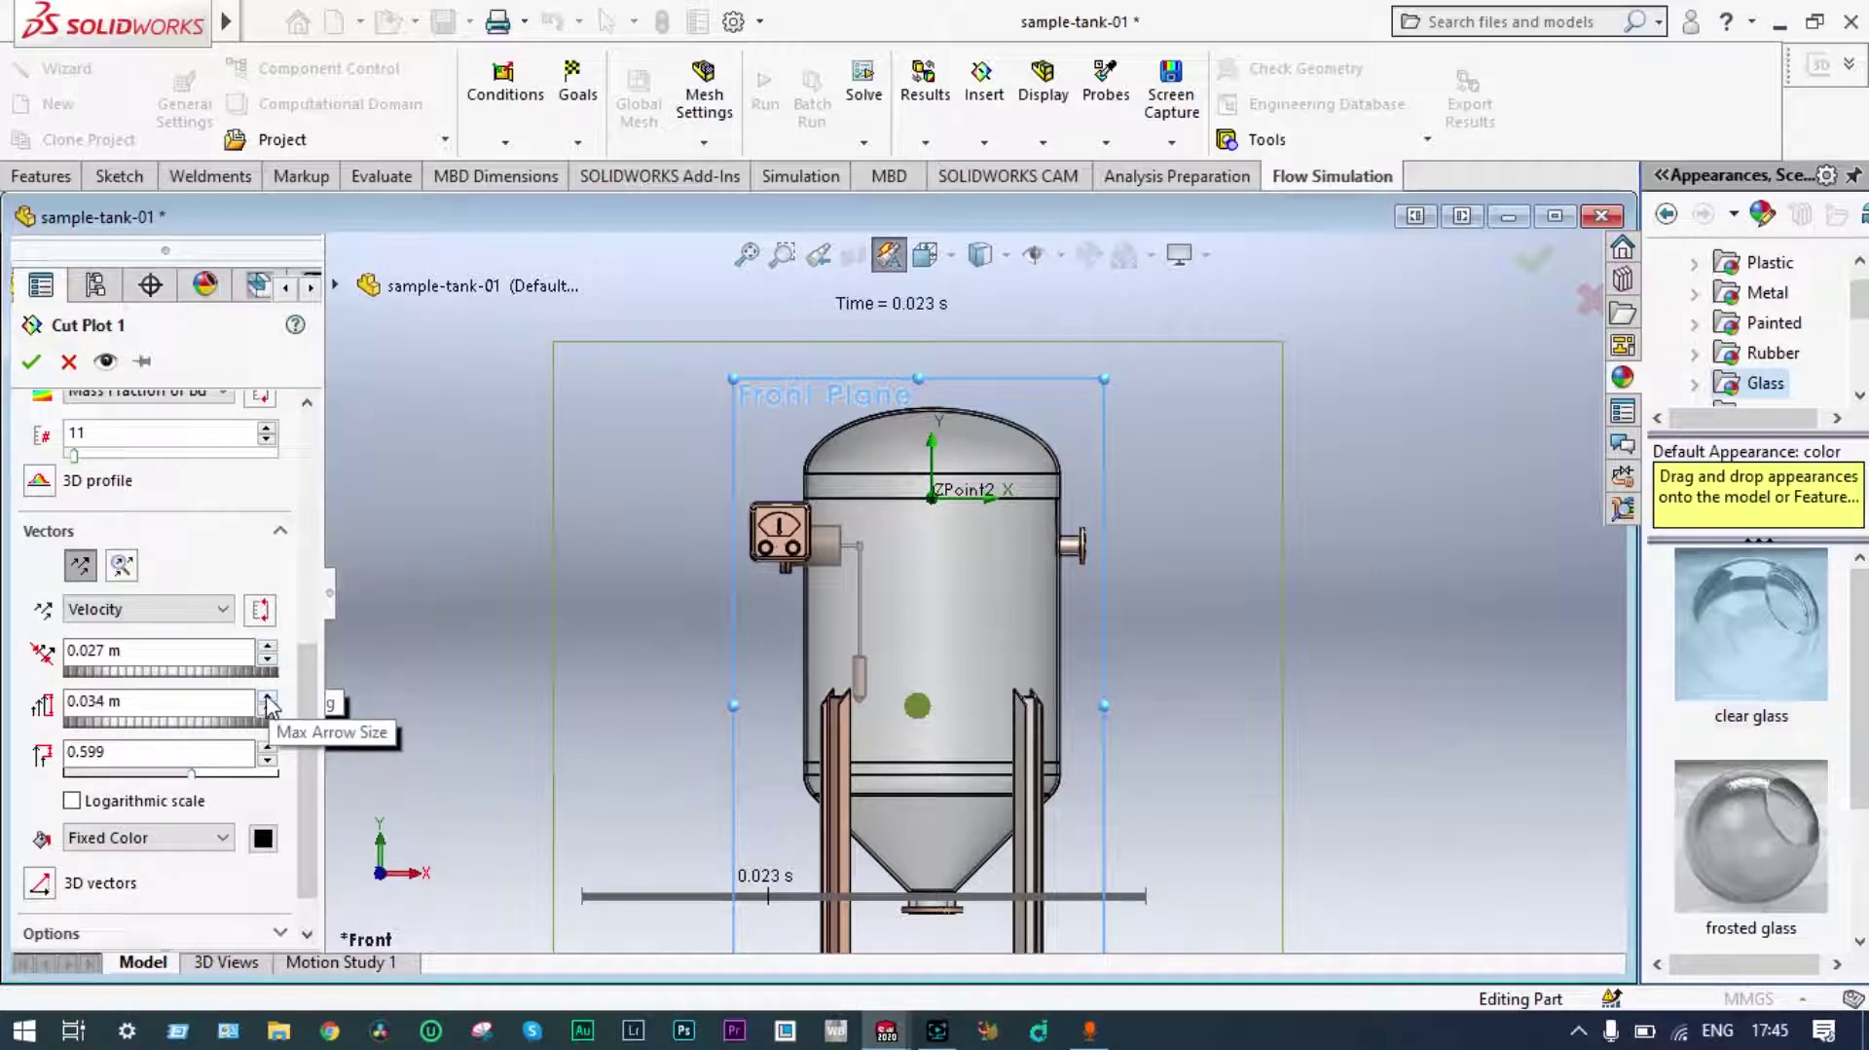
pyautogui.click(264, 647)
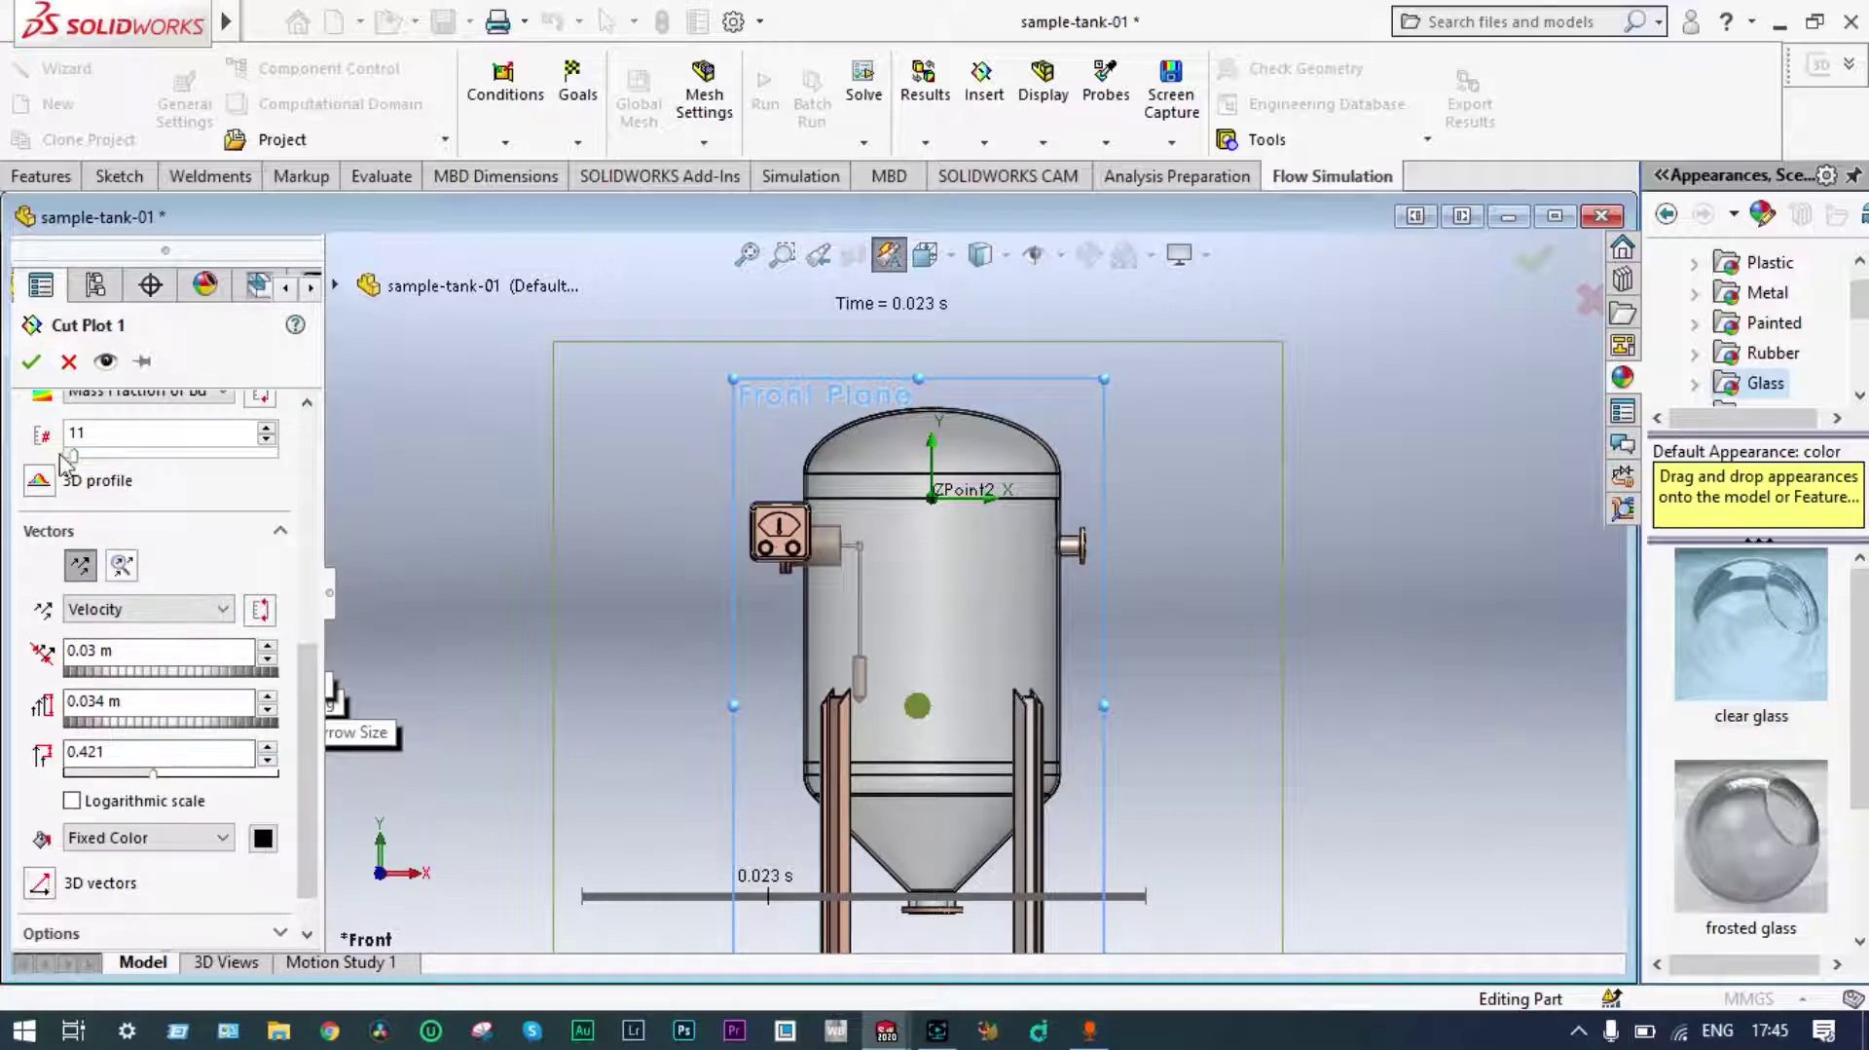
pyautogui.click(30, 363)
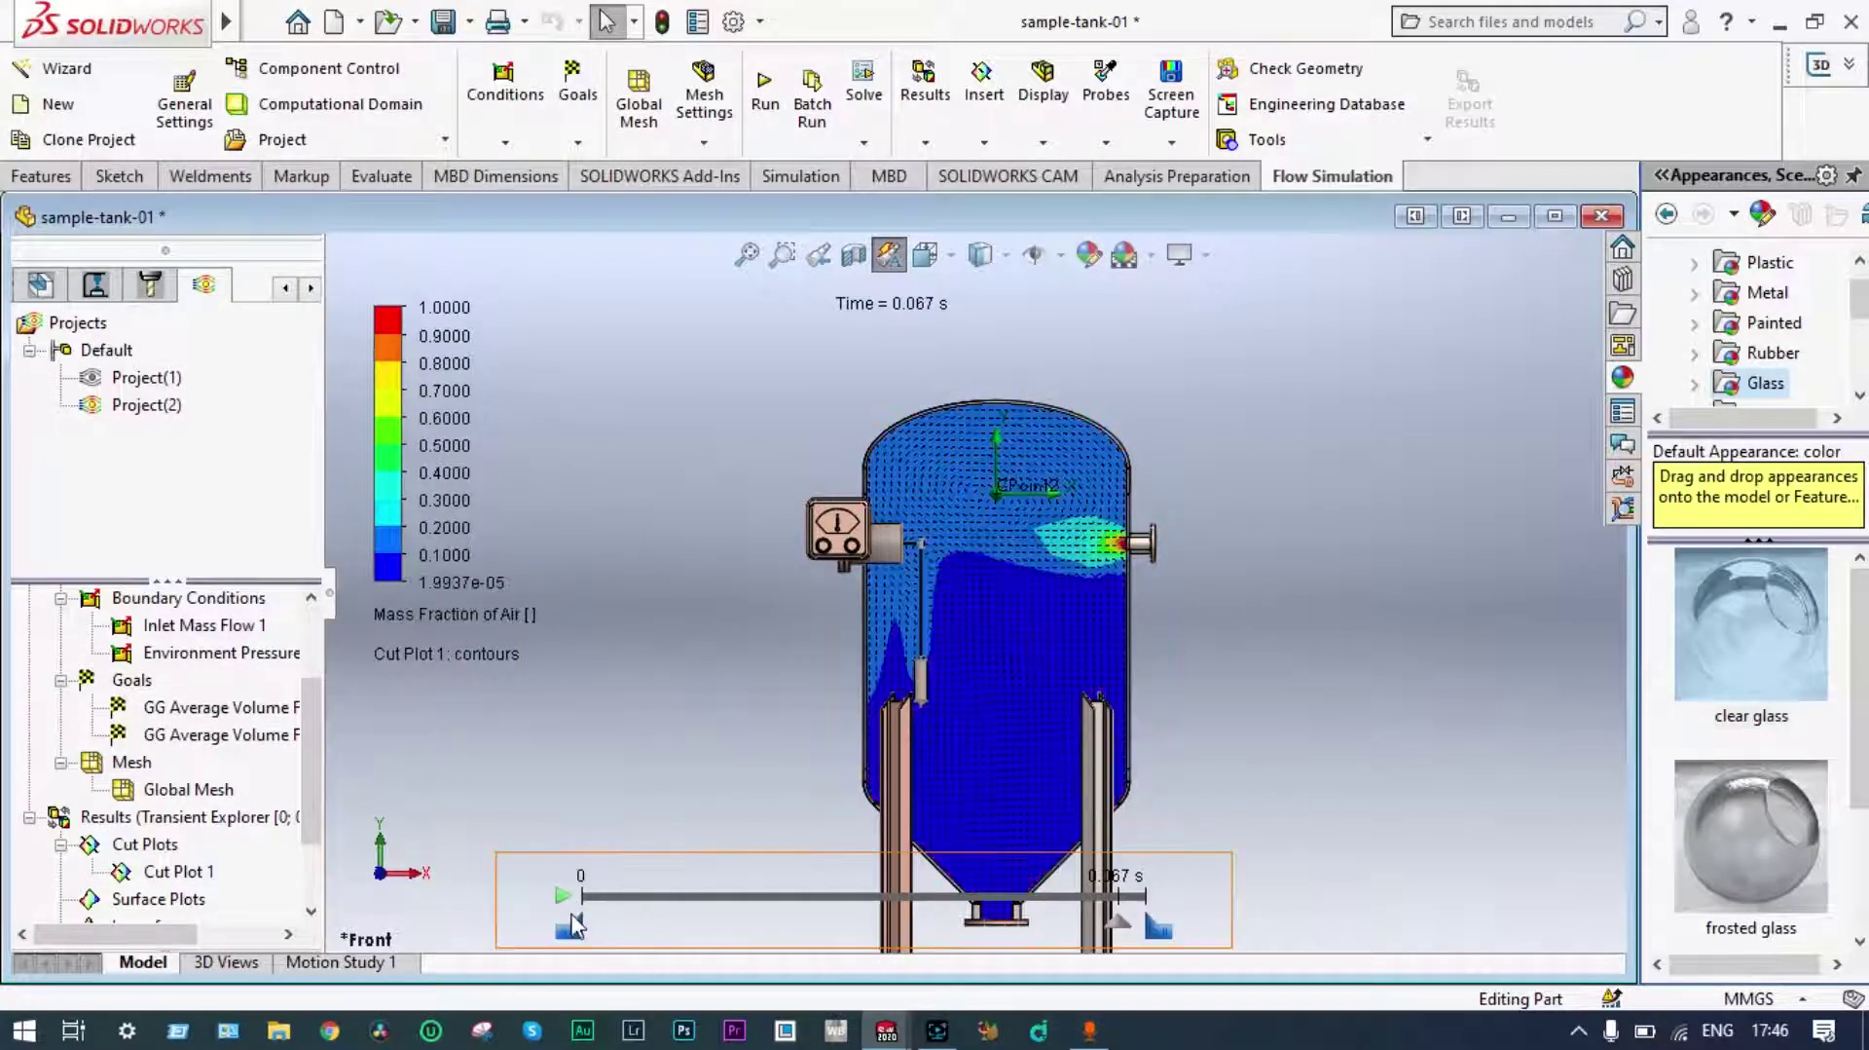
# Play the transient timeline of the Mass Fraction of Air cut plot and examine the flow through the whole tank.
pyautogui.click(563, 898)
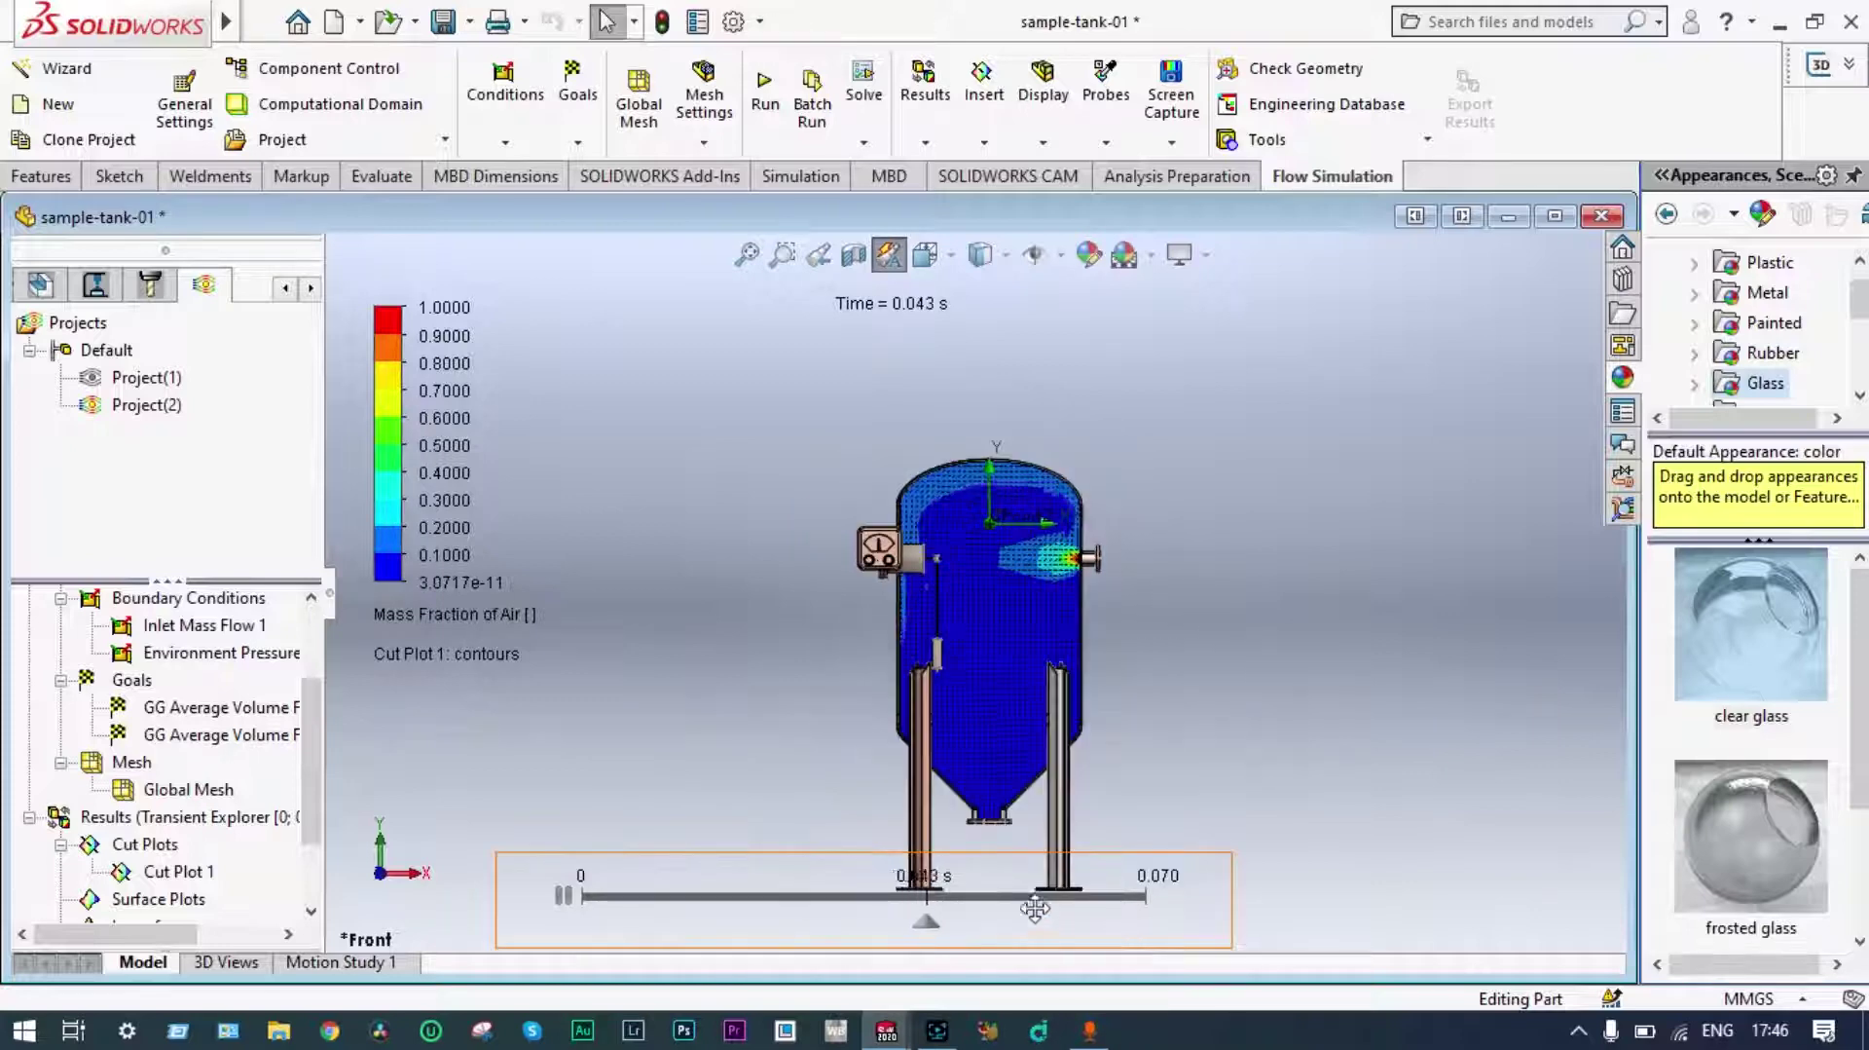
pyautogui.scroll(-2, 1059, 794)
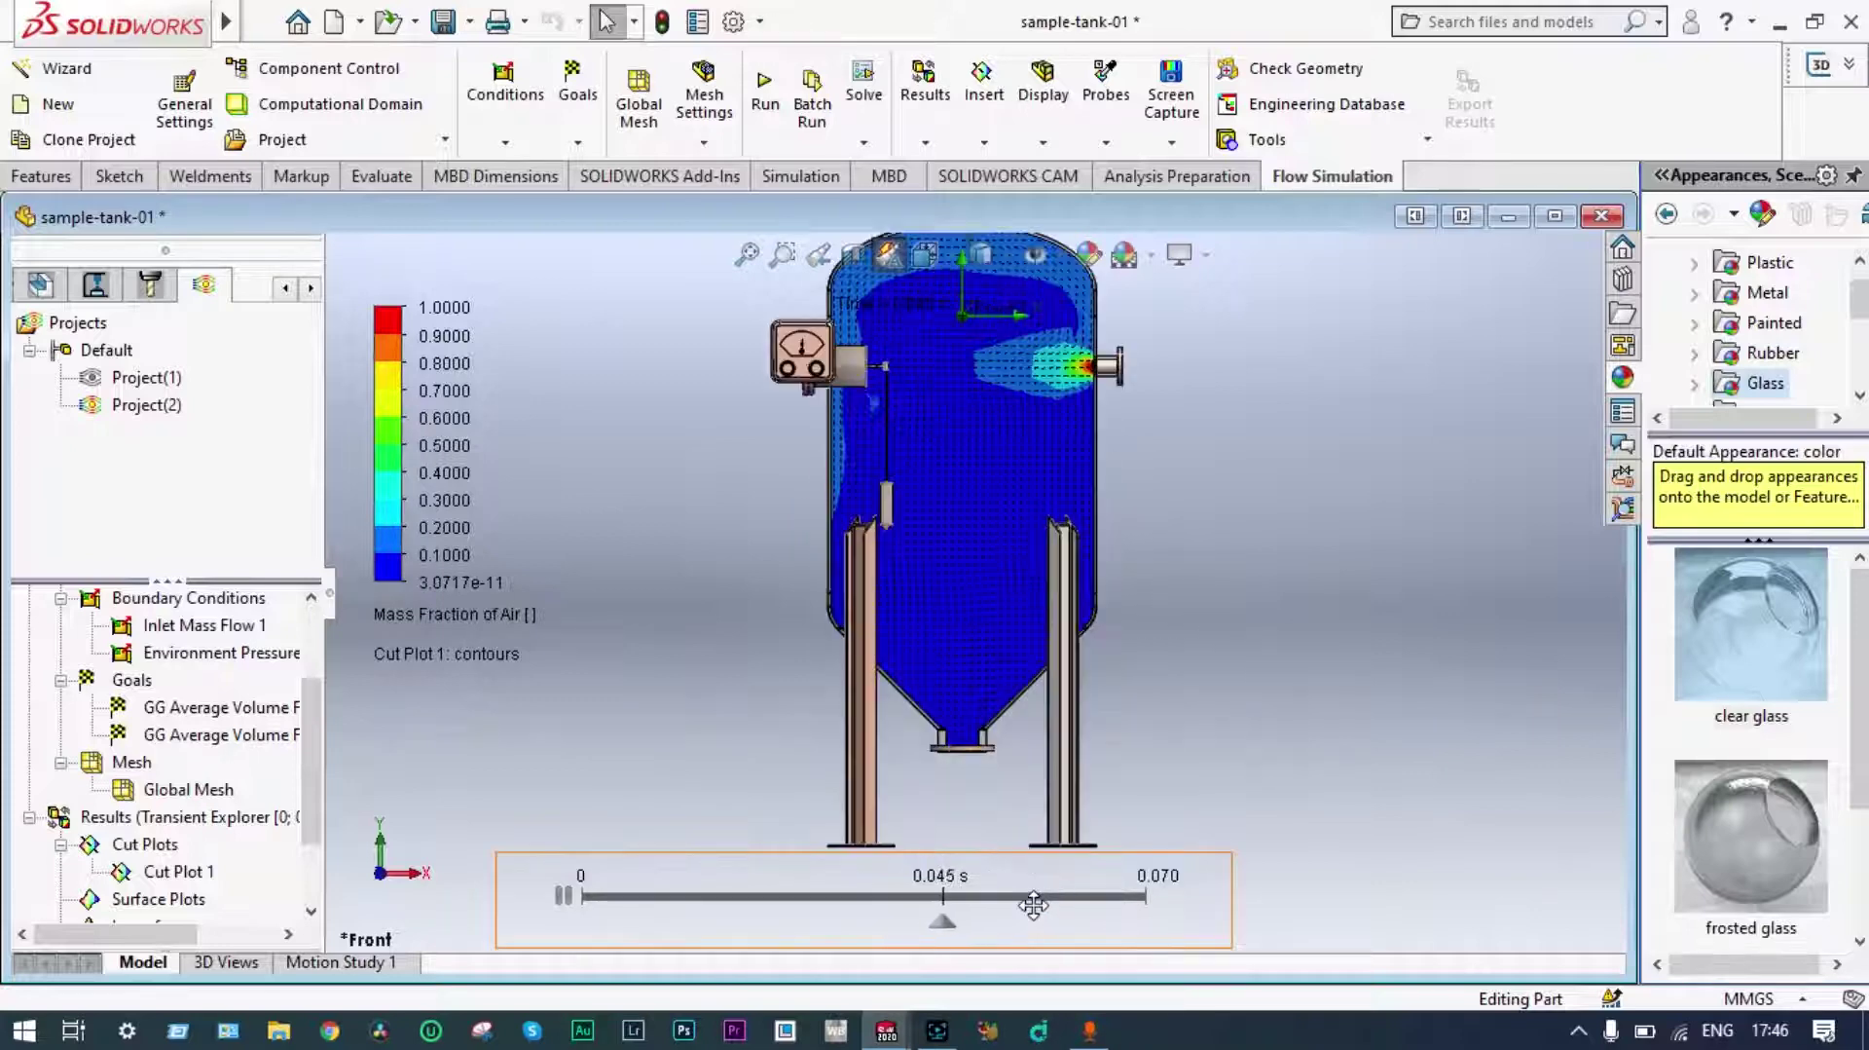
pyautogui.scroll(1, 1069, 777)
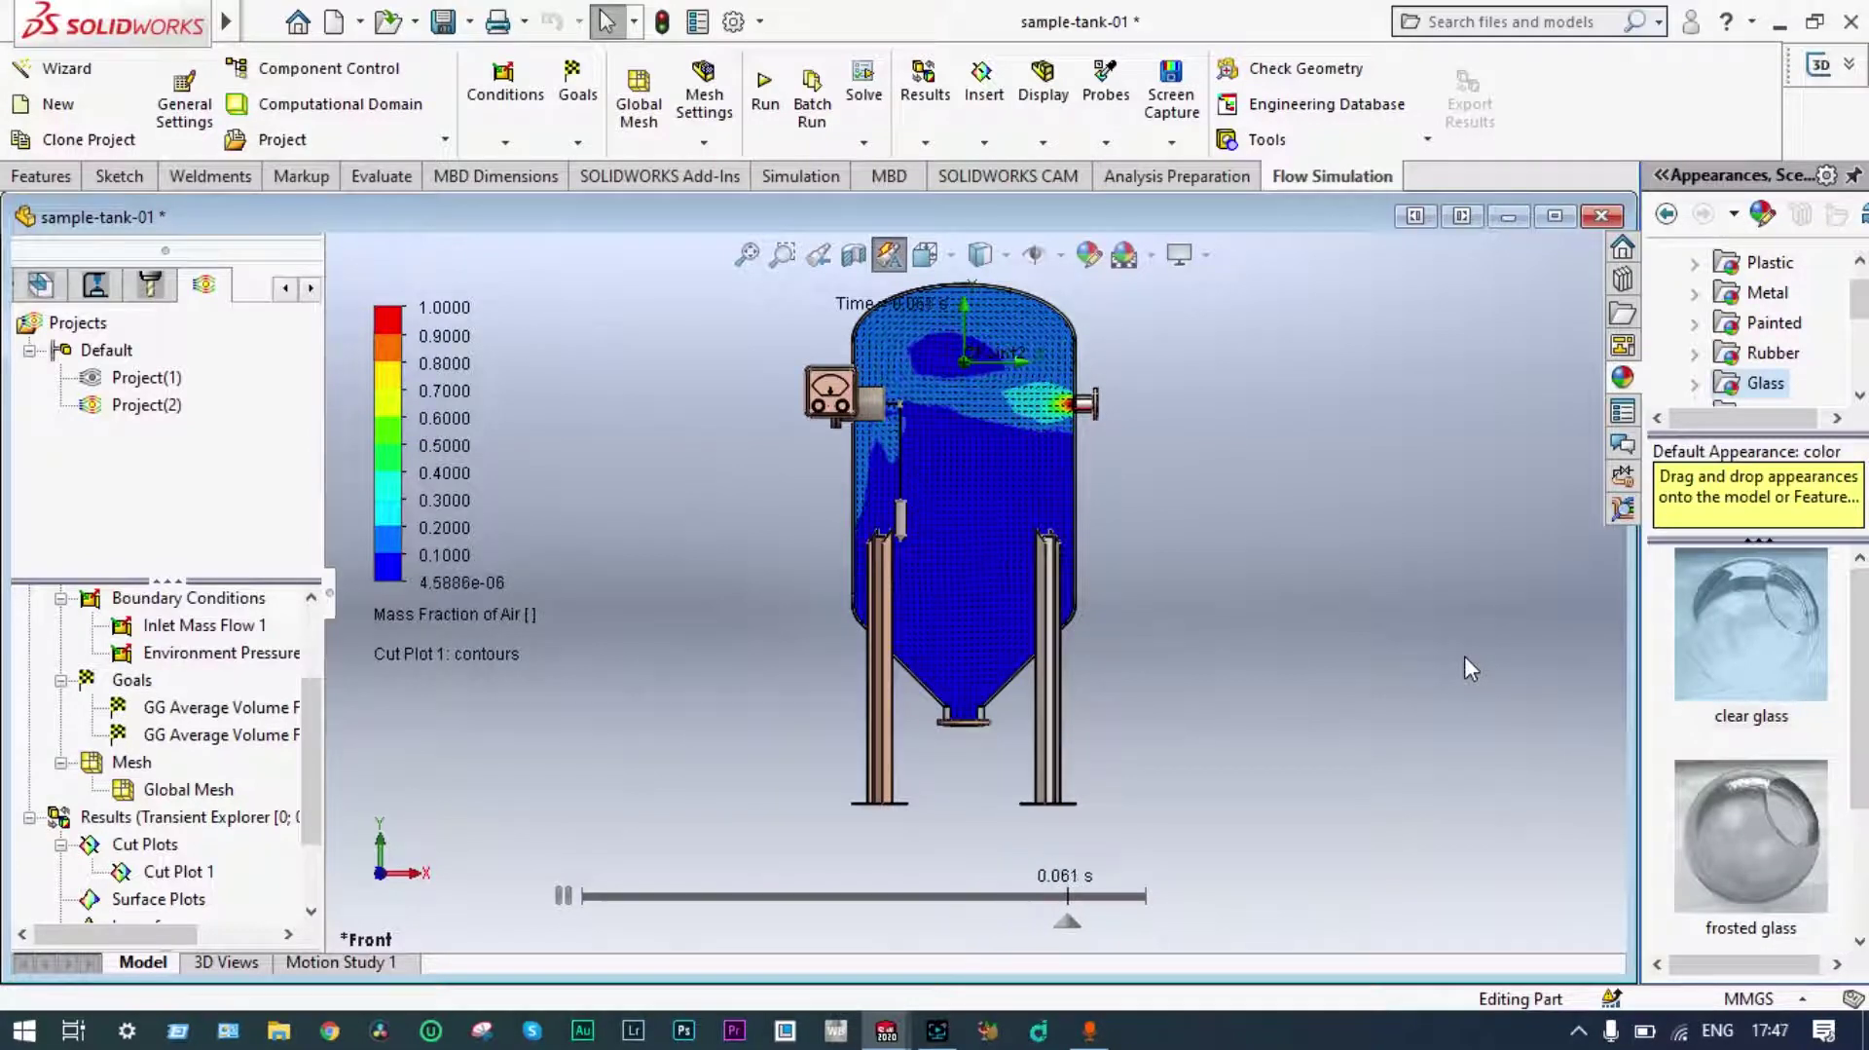
# Pause the air mass fraction playback and clear and hide the cut plot.
pyautogui.click(564, 897)
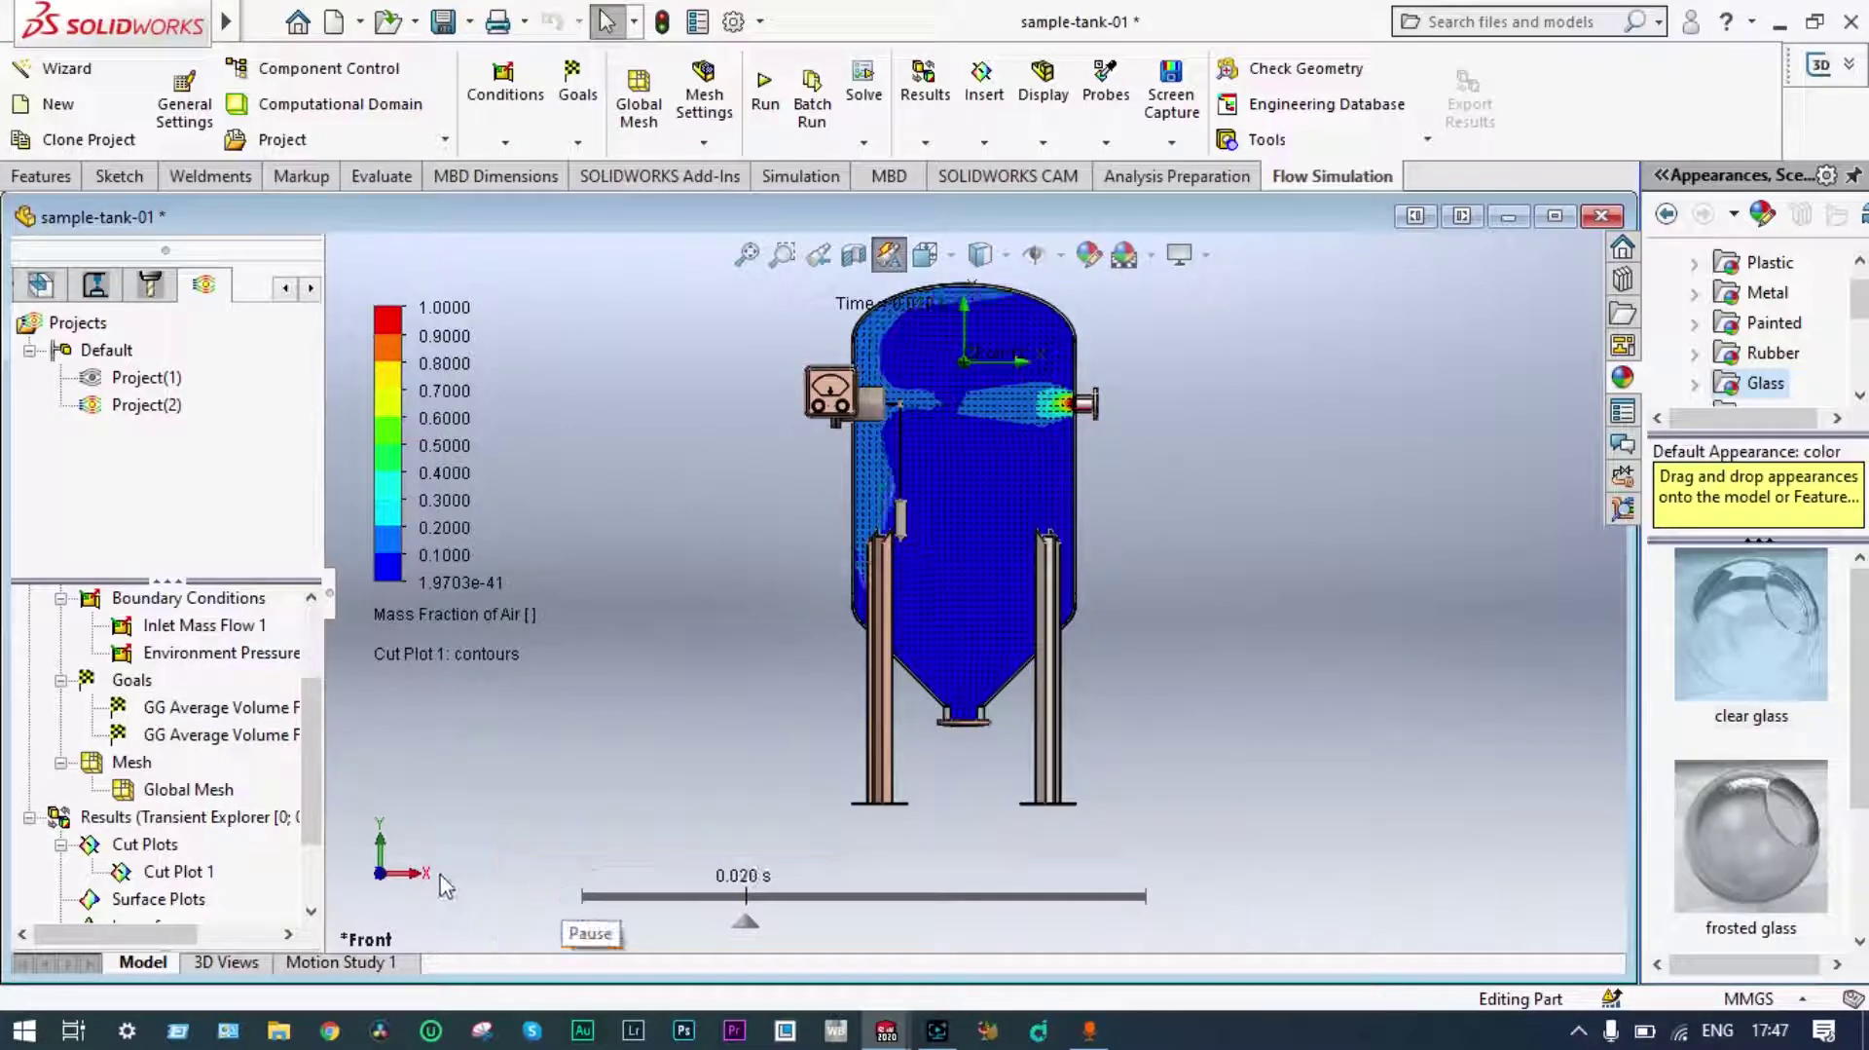
pyautogui.scroll(-2, 307, 837)
pyautogui.rightClick(199, 761)
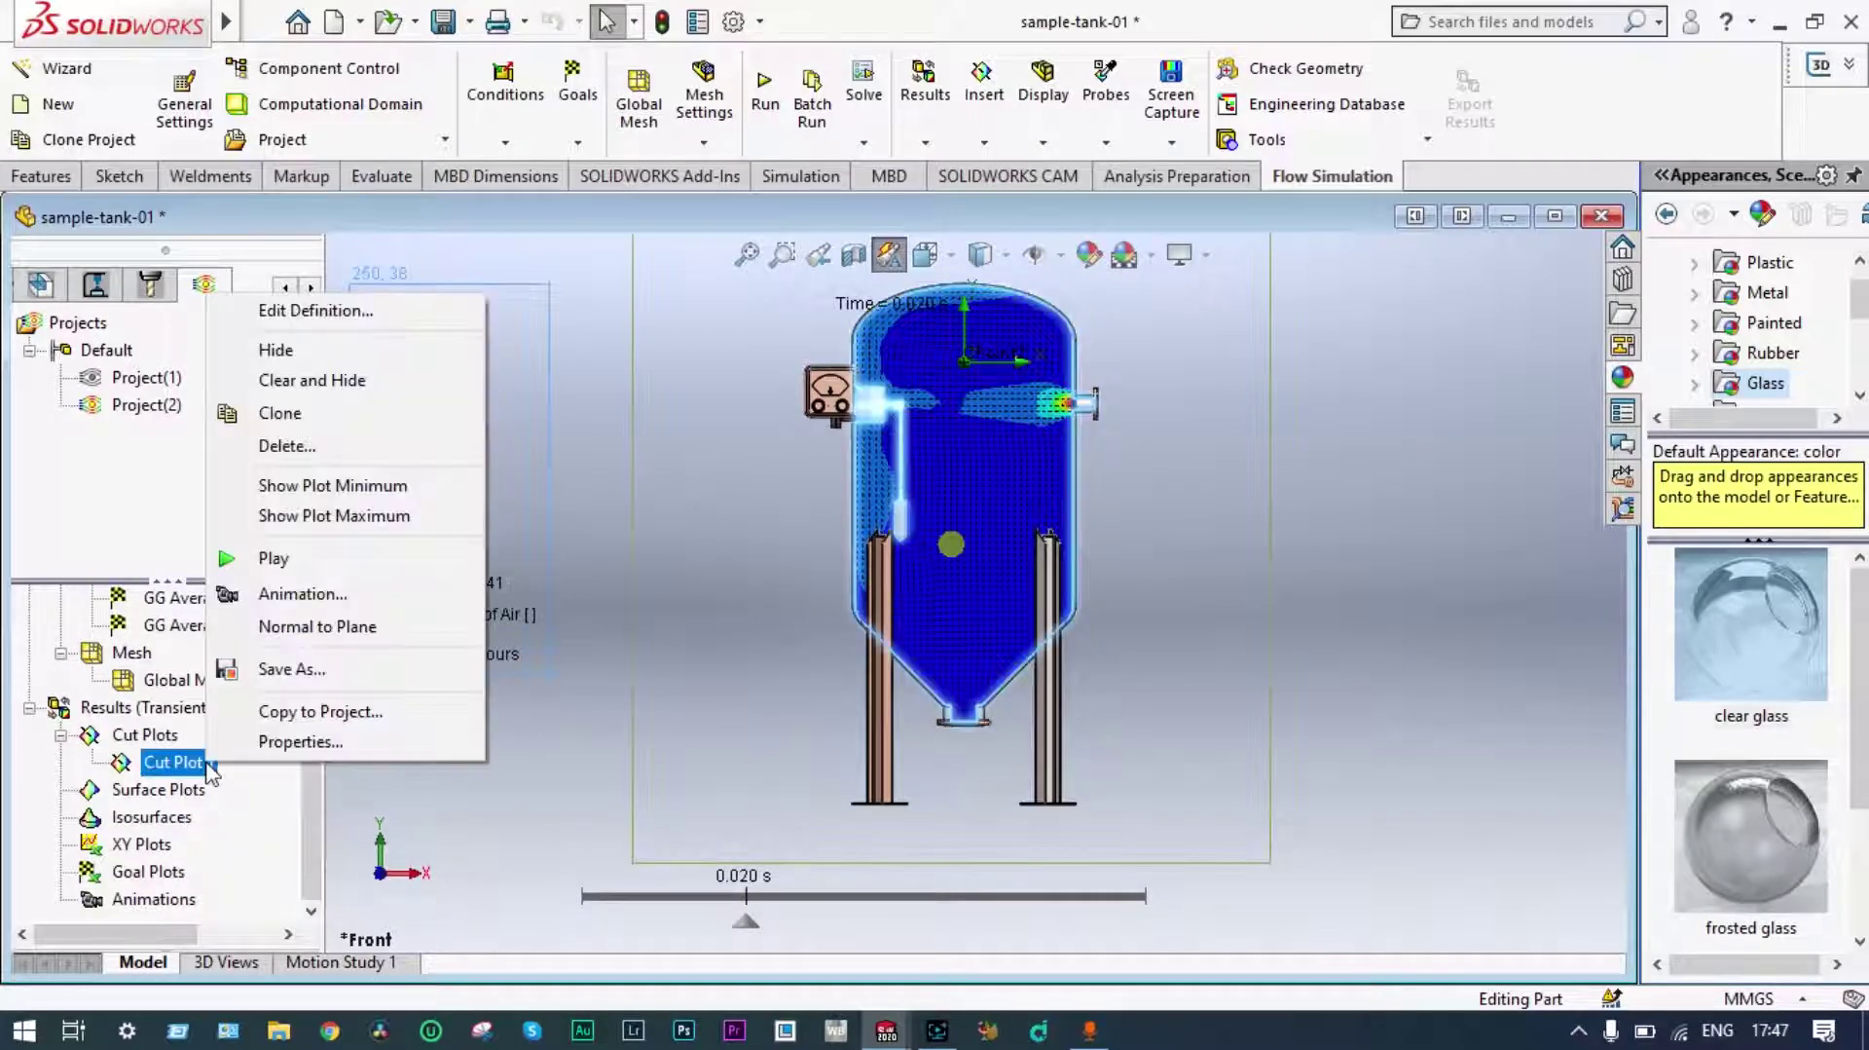
pyautogui.click(313, 379)
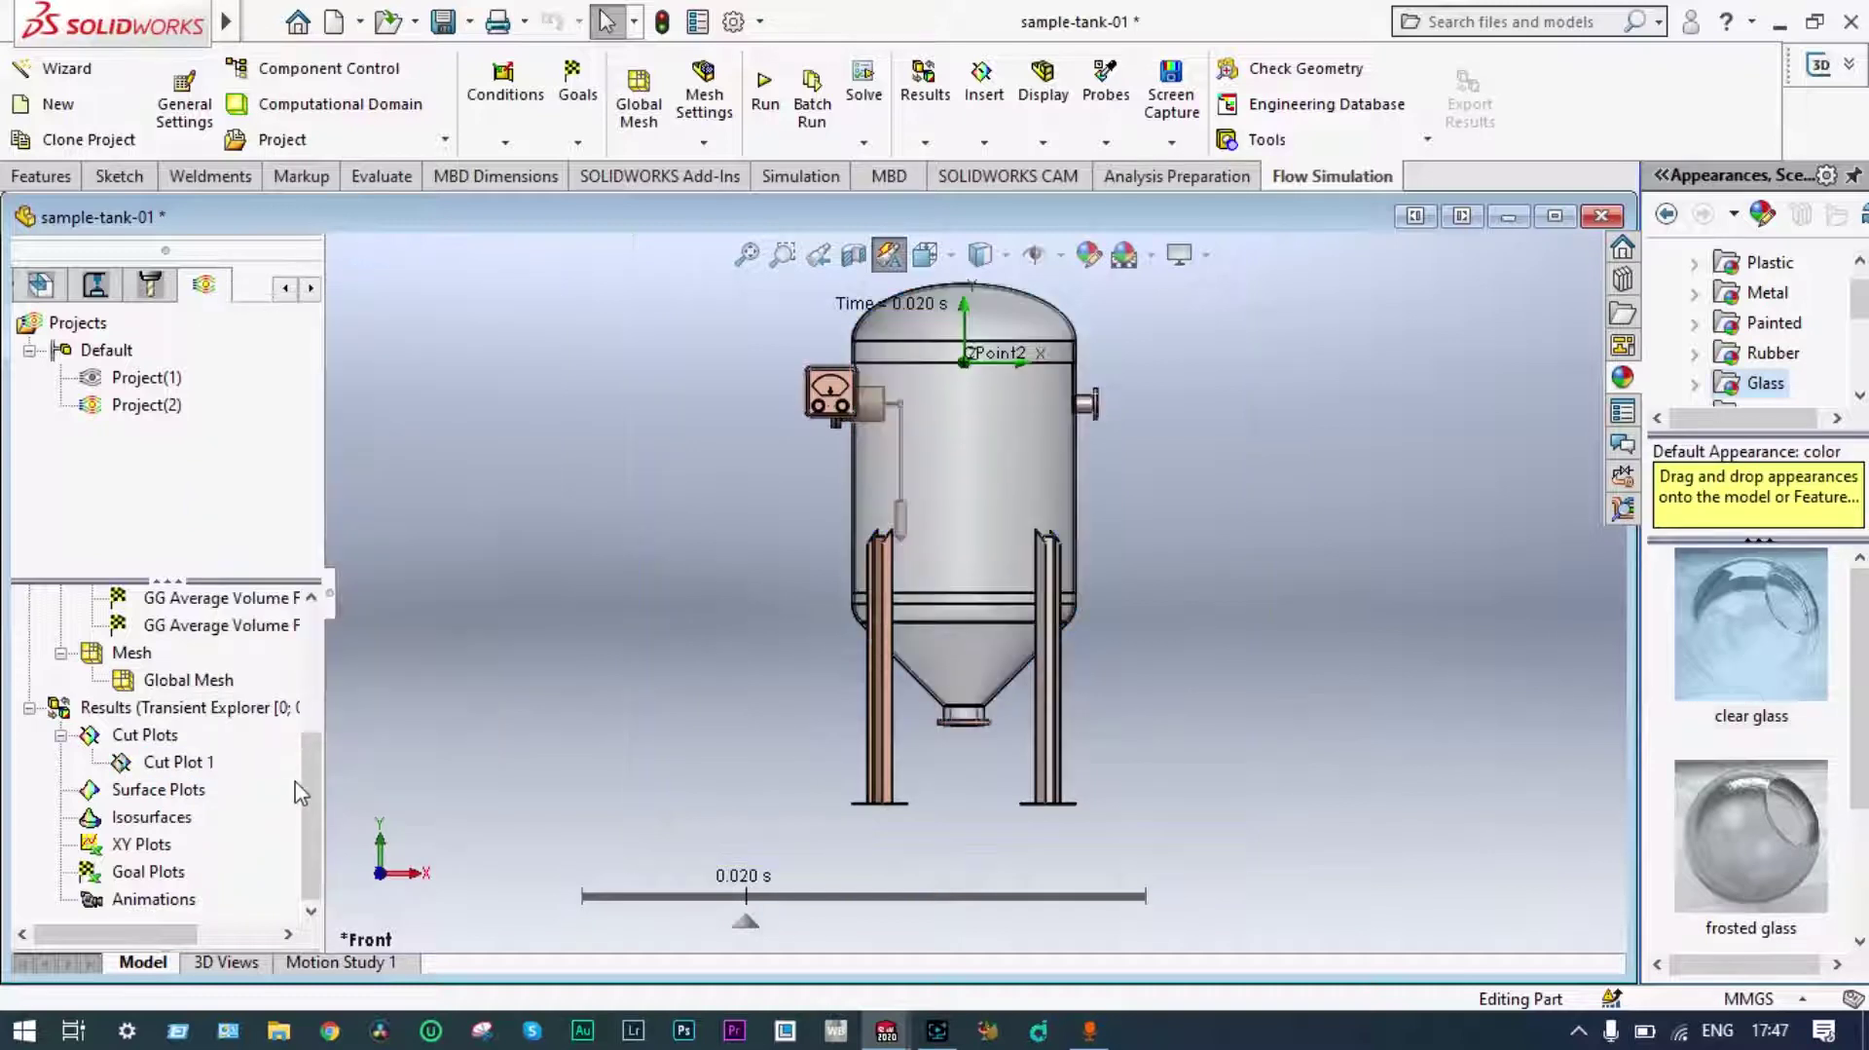
# Insert a surface plot on all faces with Mass Fraction of Air contours, and view the tank from an angle.
pyautogui.rightClick(192, 798)
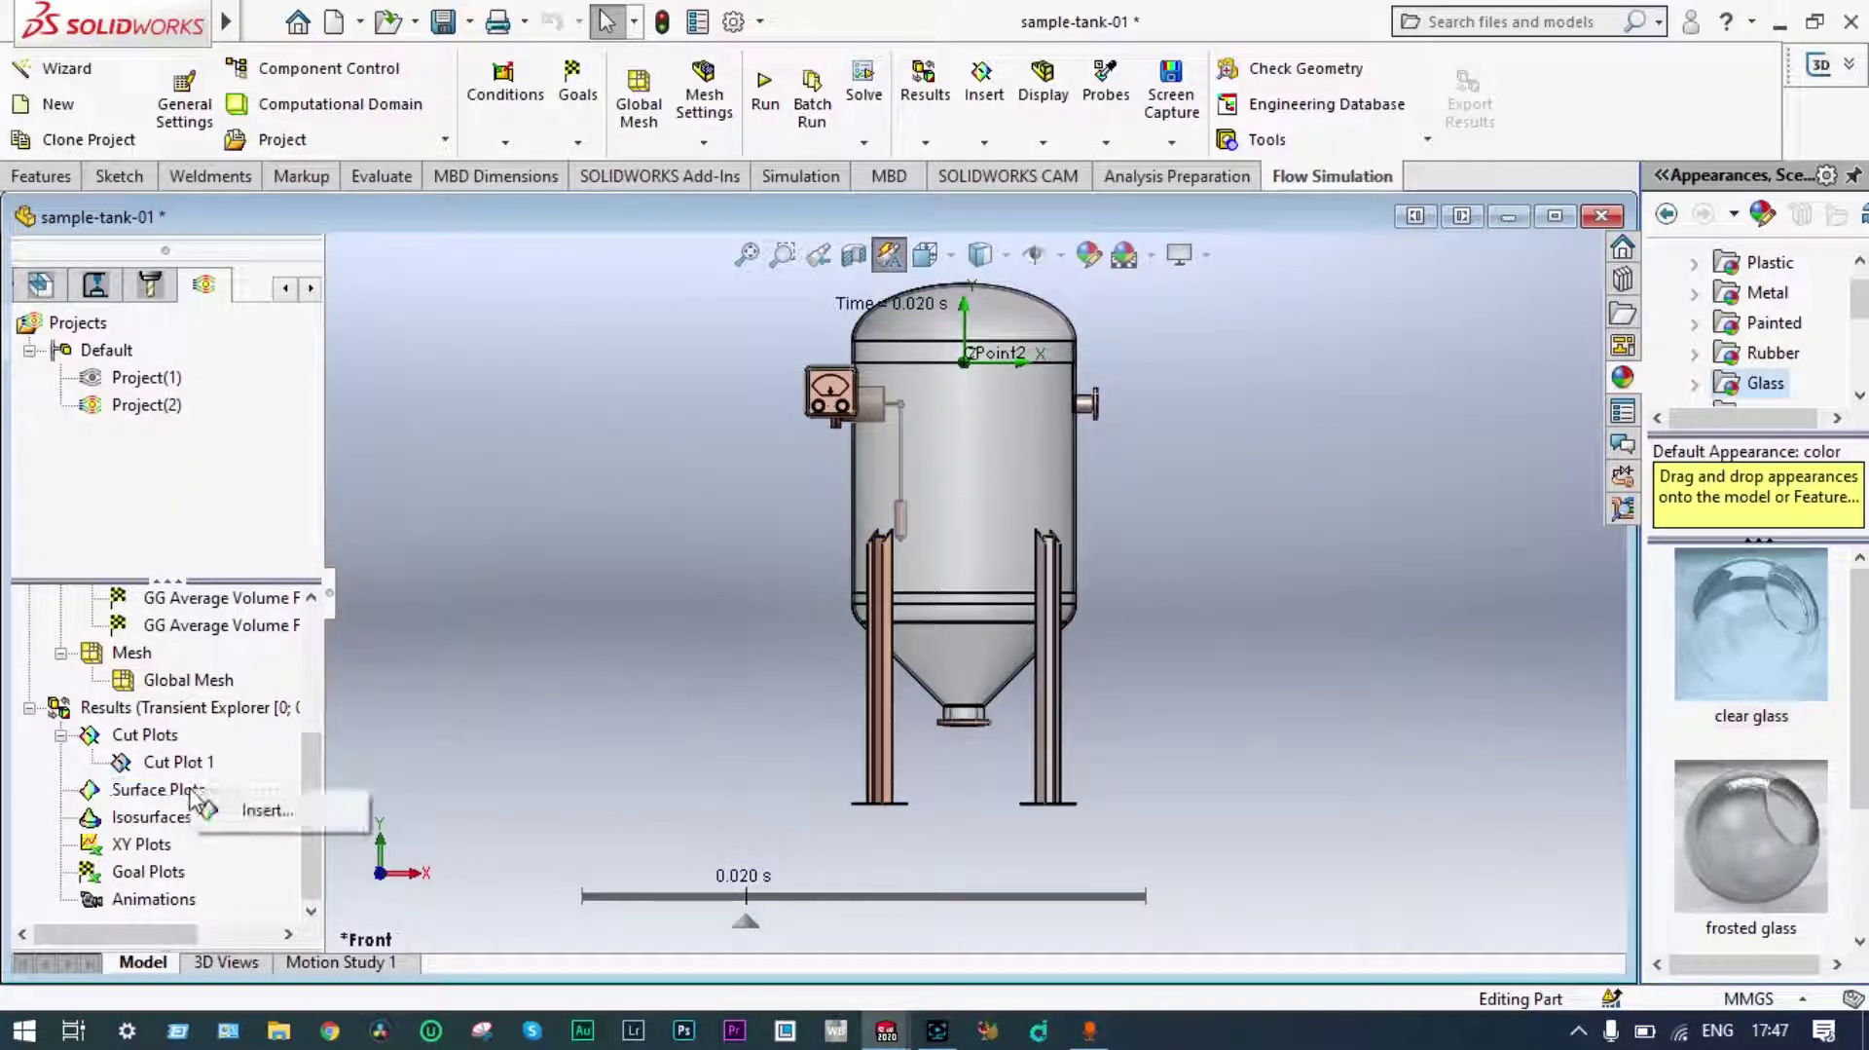
pyautogui.click(258, 811)
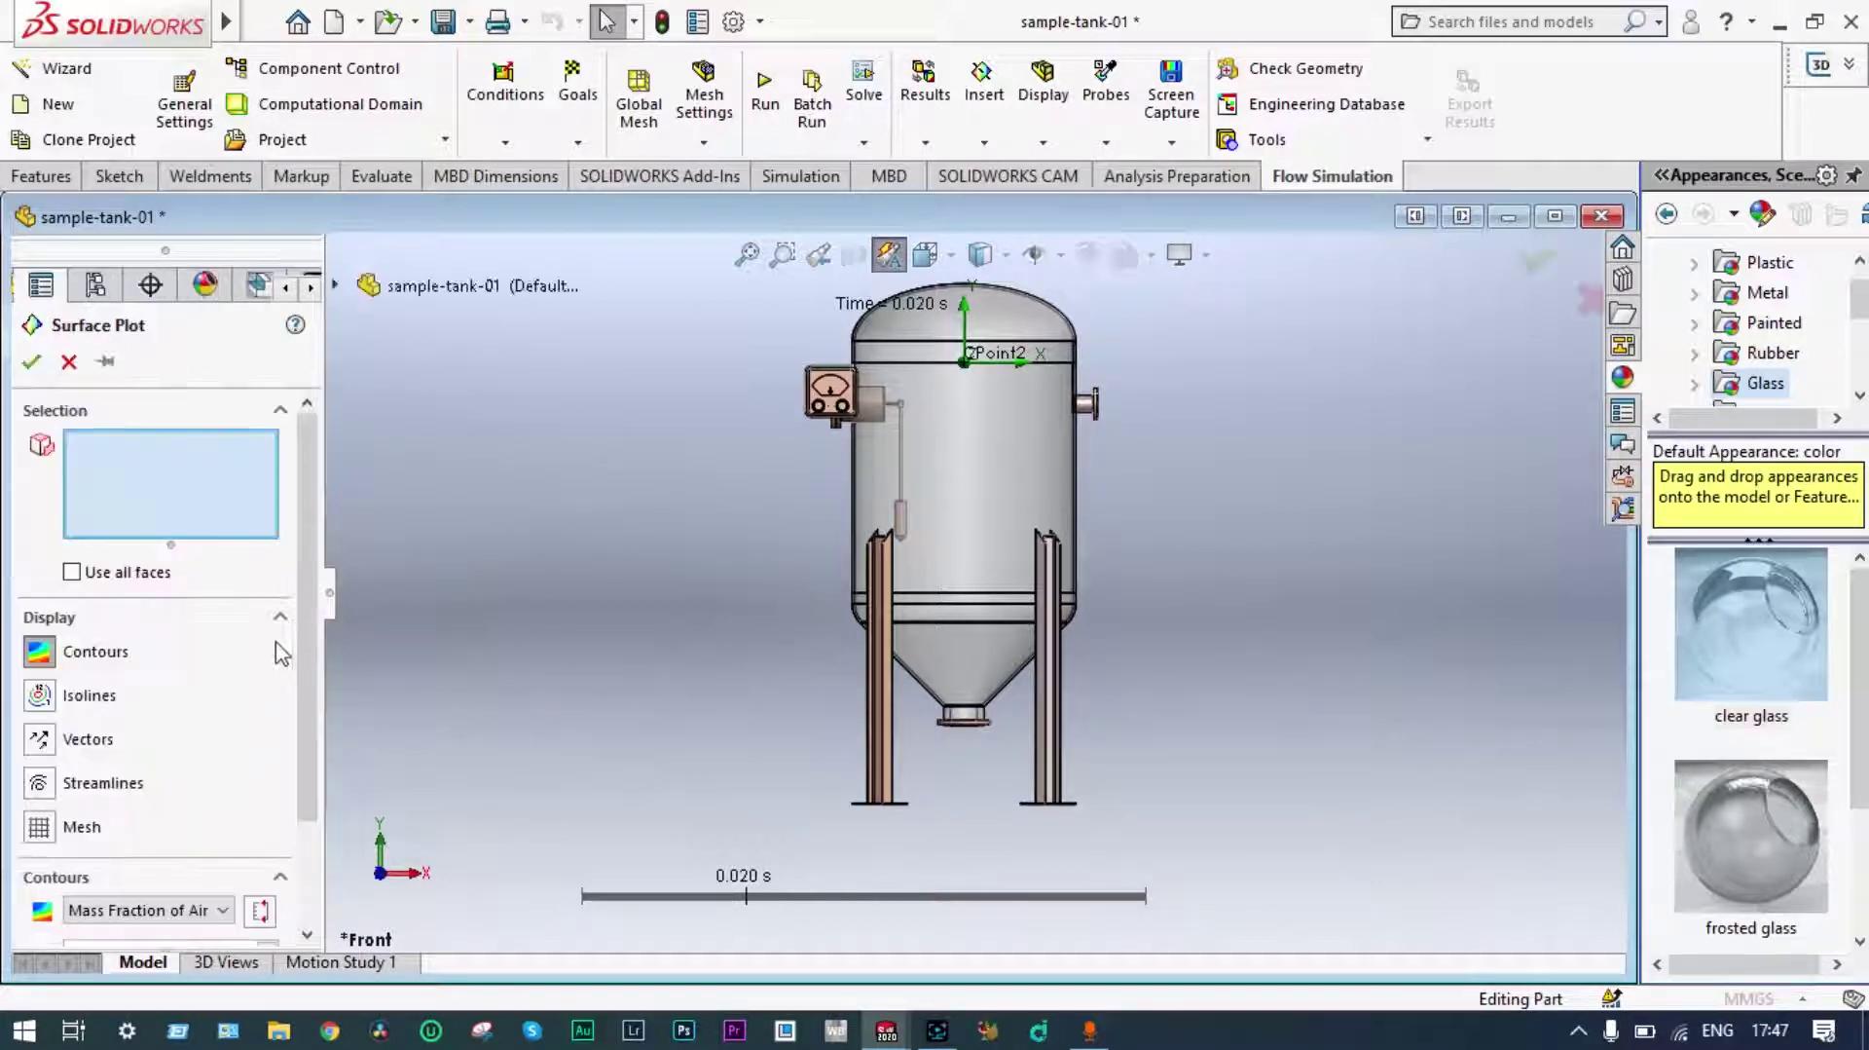
pyautogui.click(72, 572)
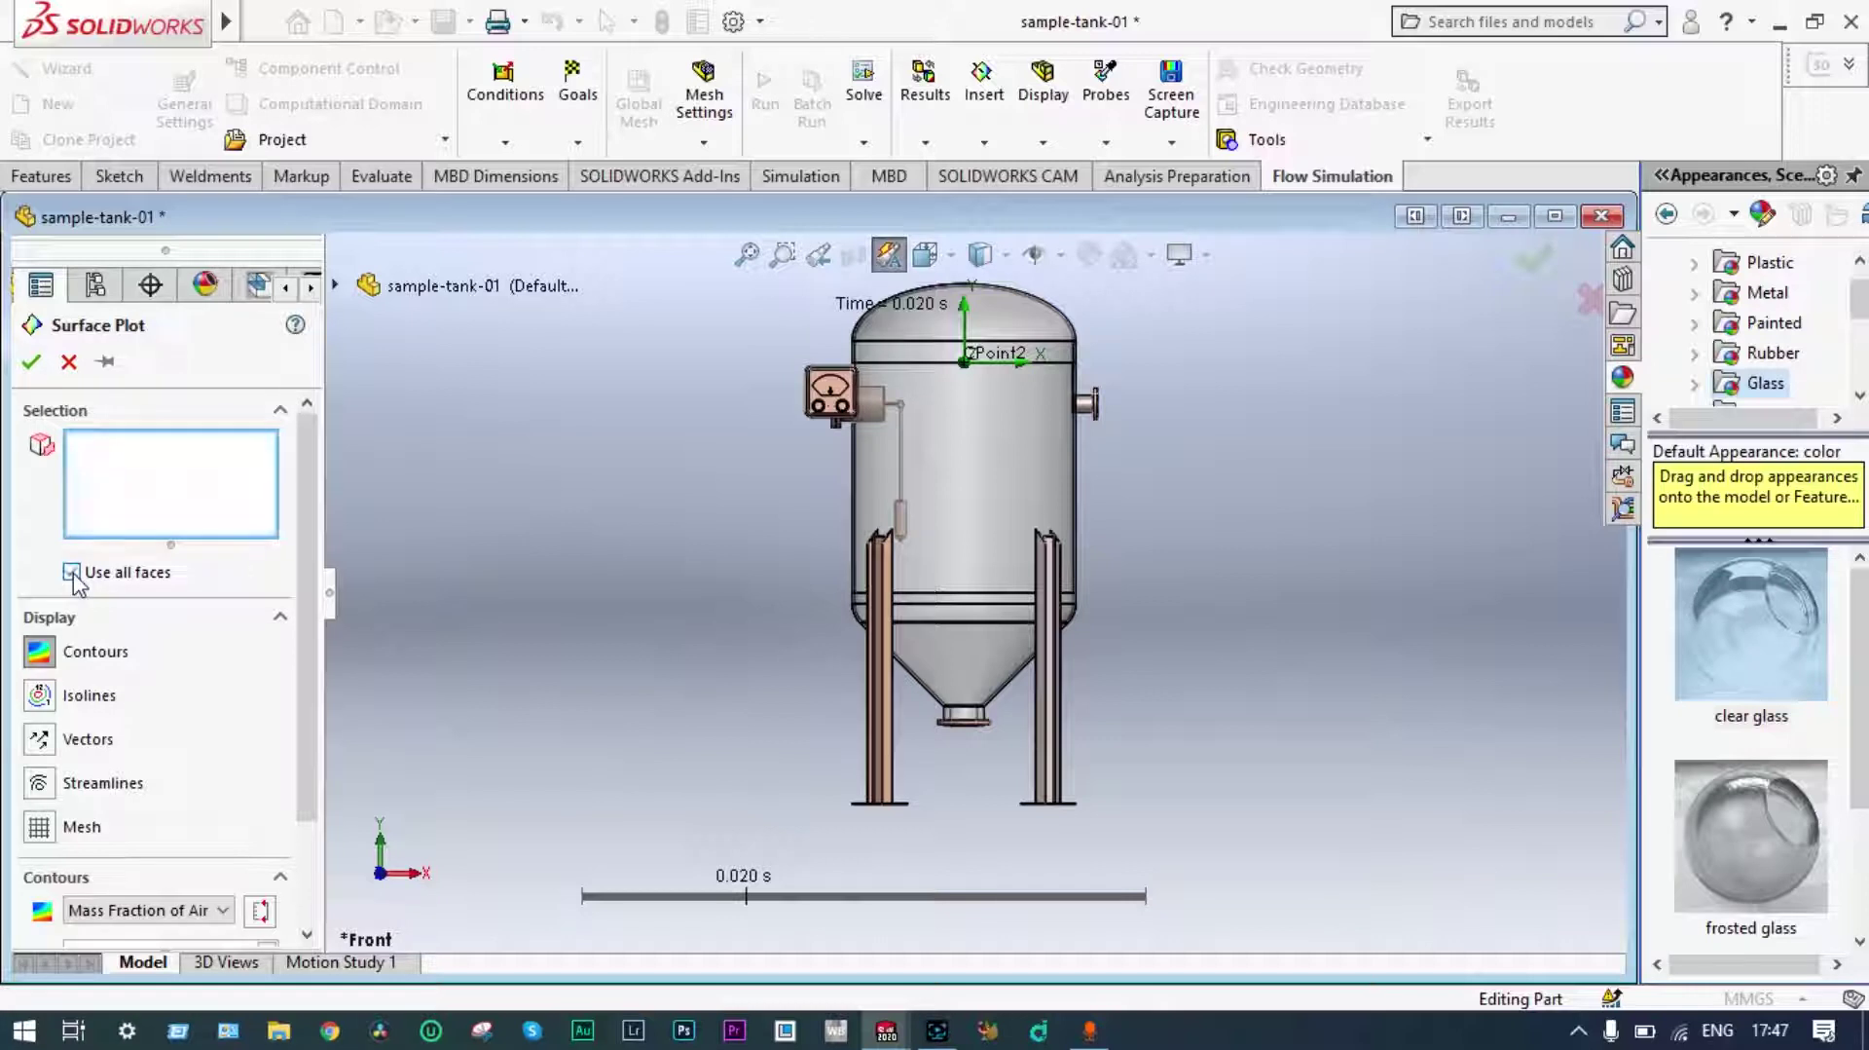
pyautogui.scroll(-2, 304, 777)
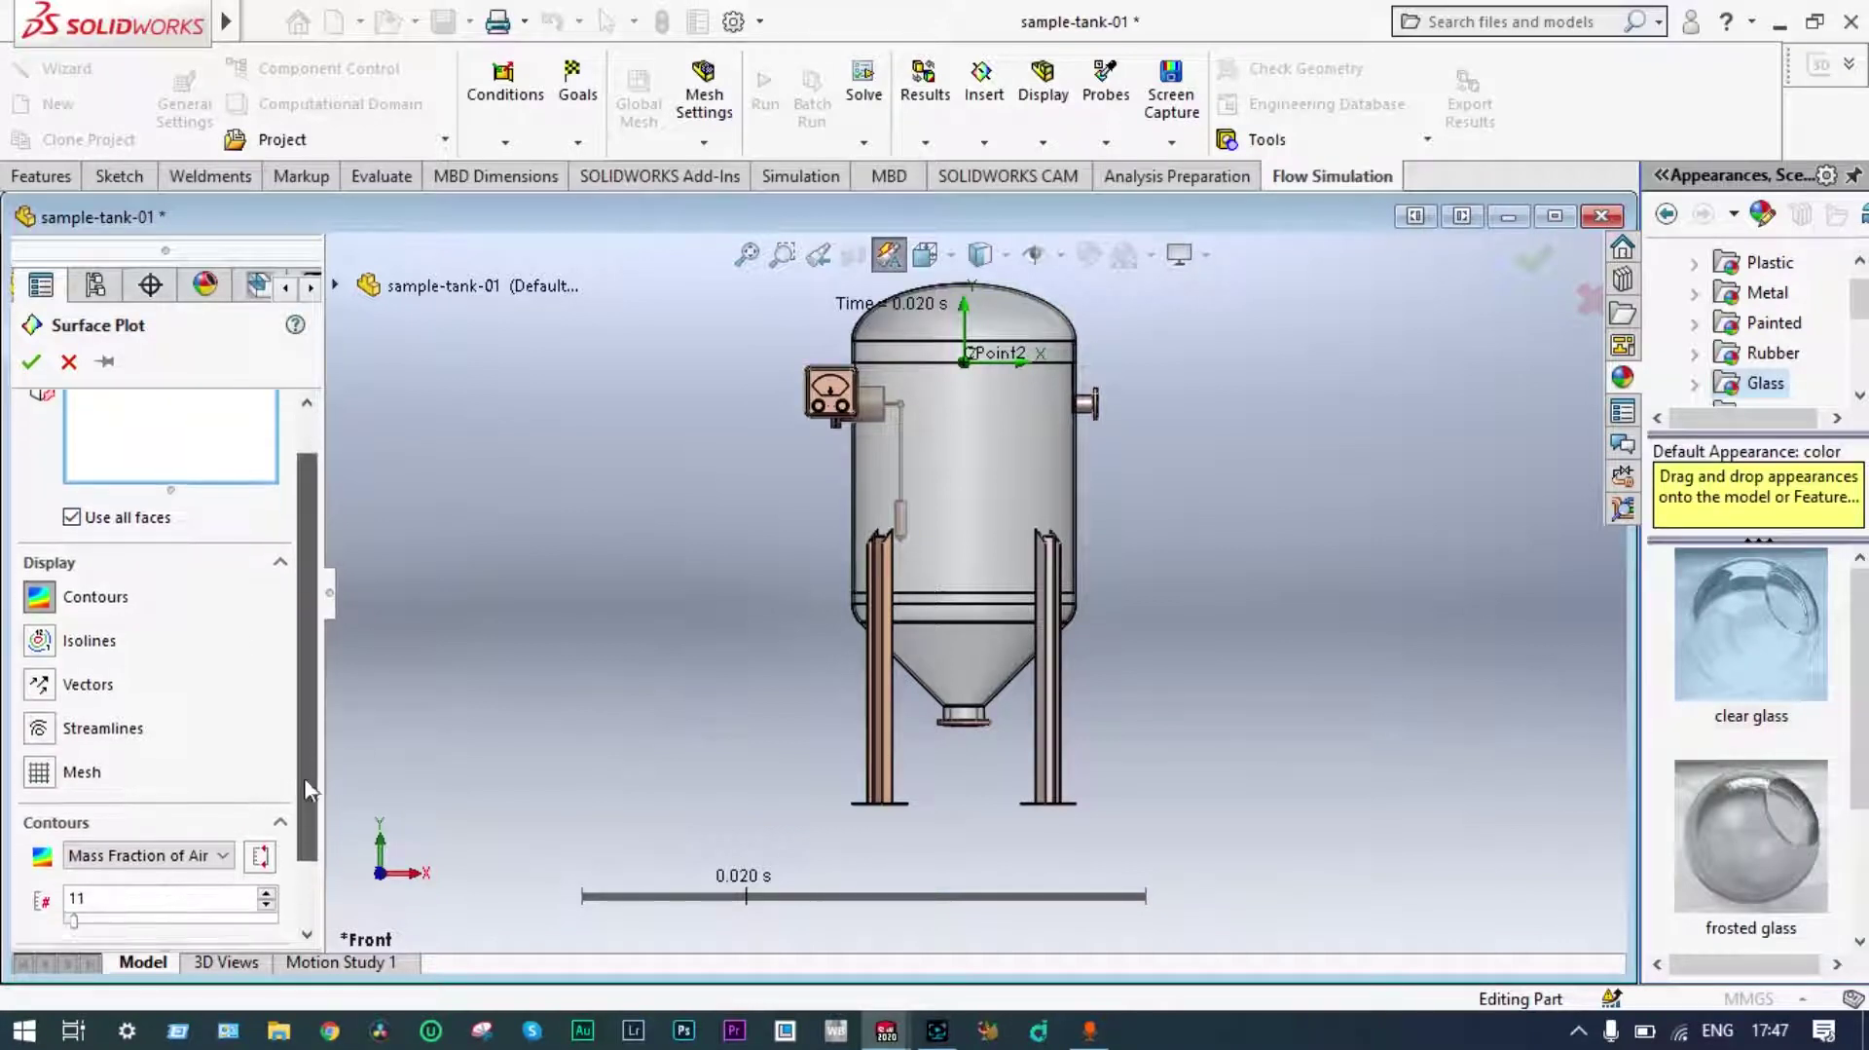
pyautogui.click(32, 361)
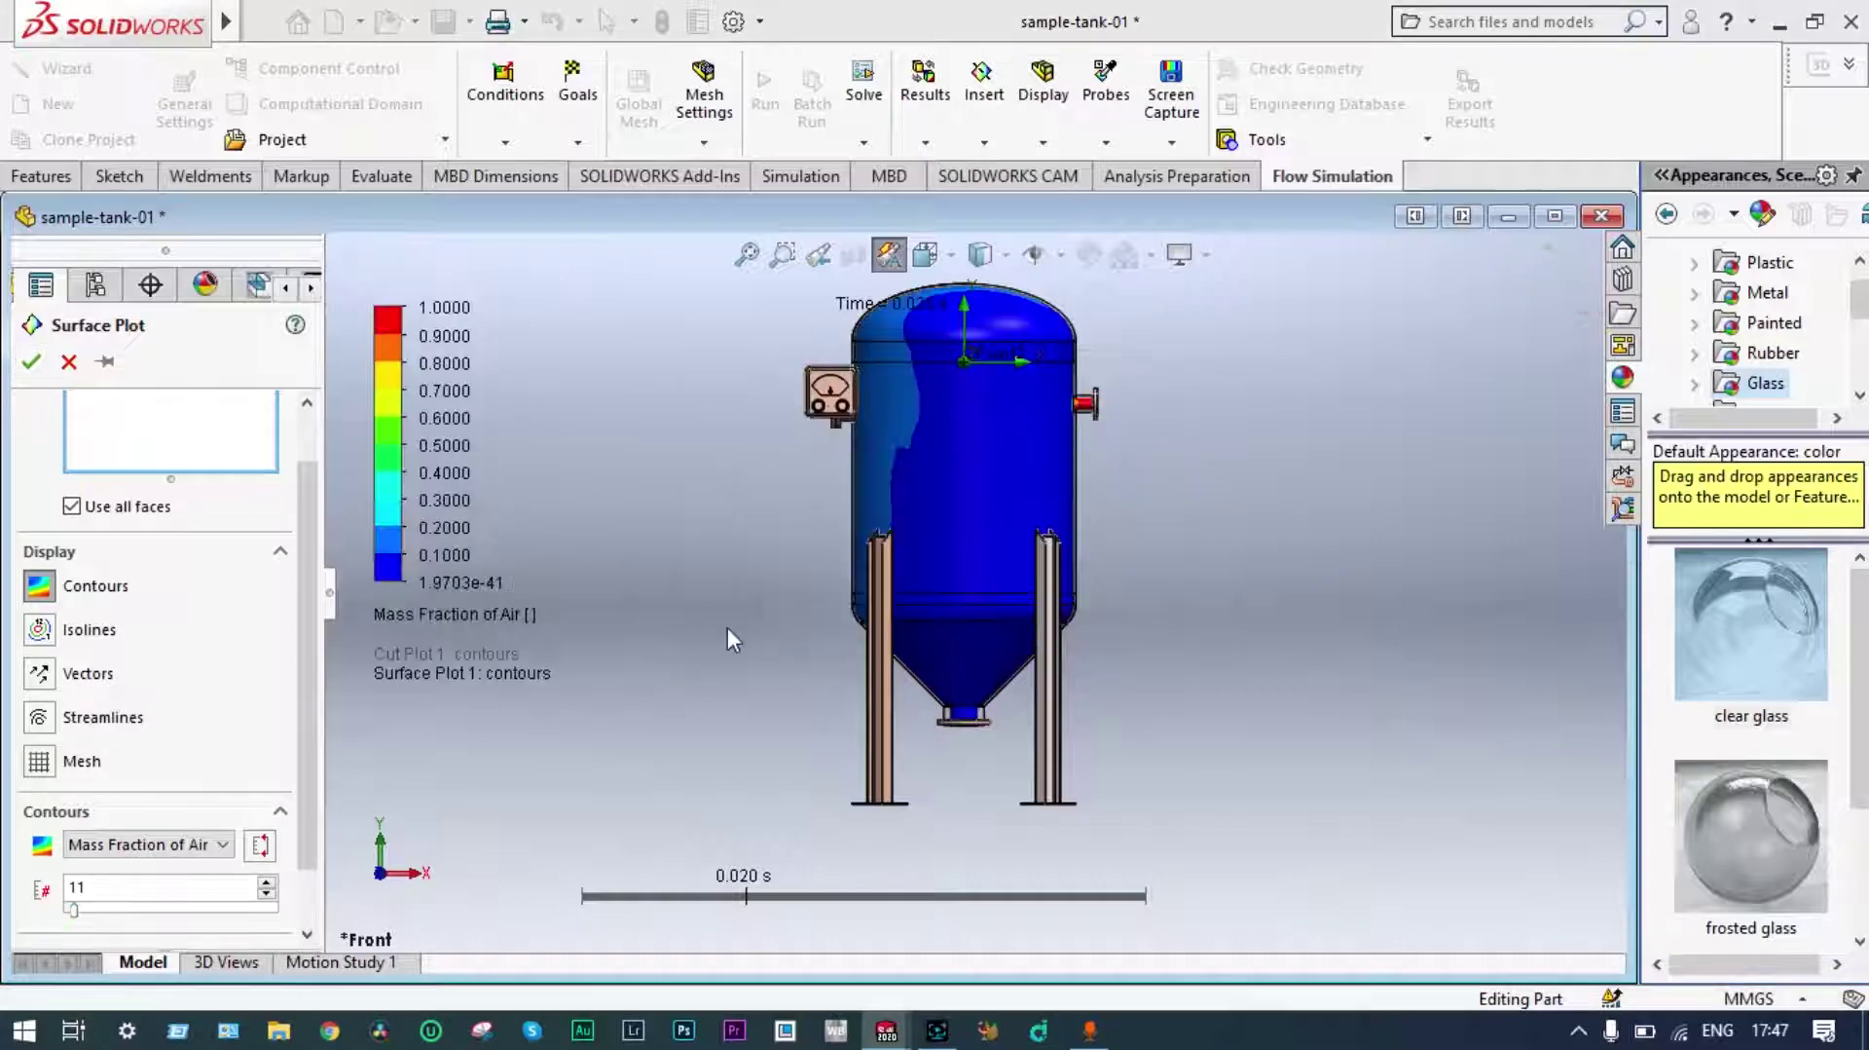
pyautogui.scroll(-1, 913, 623)
pyautogui.scroll(2, 913, 623)
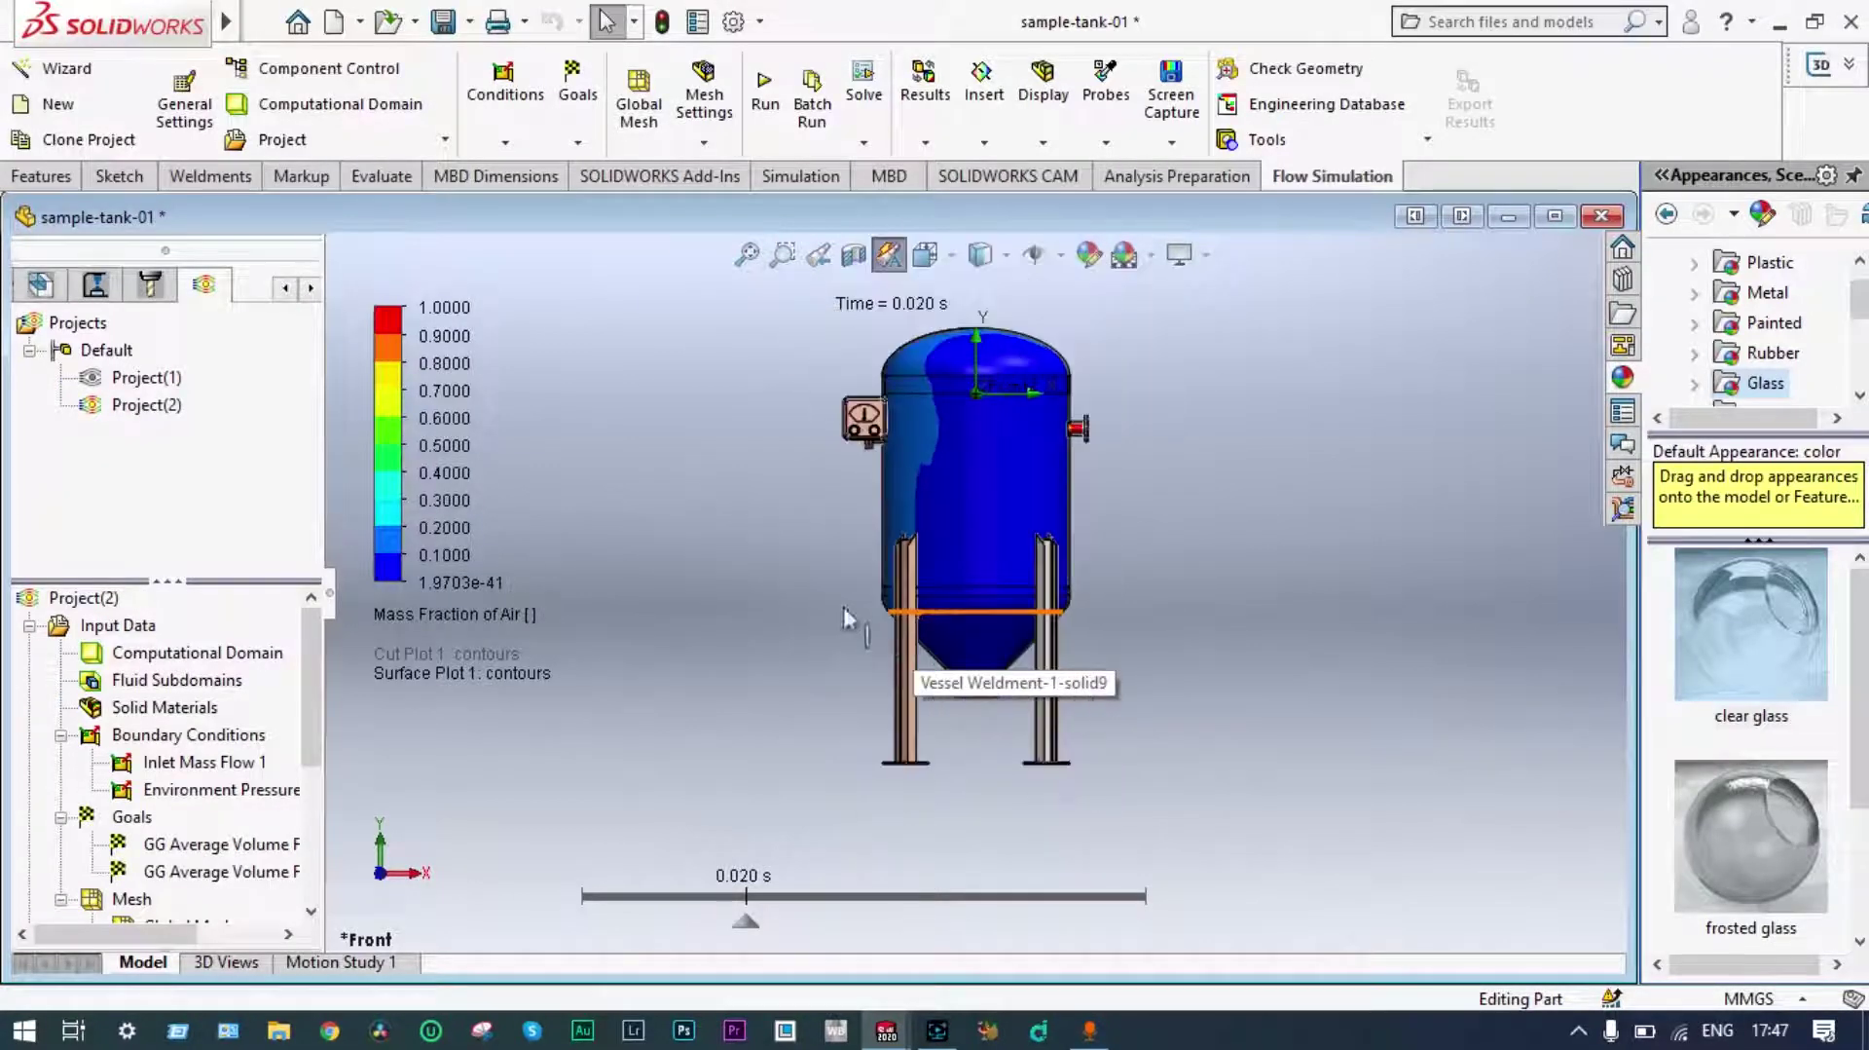
pyautogui.moveTo(913, 623); pyautogui.dragTo(721, 774, button='middle')
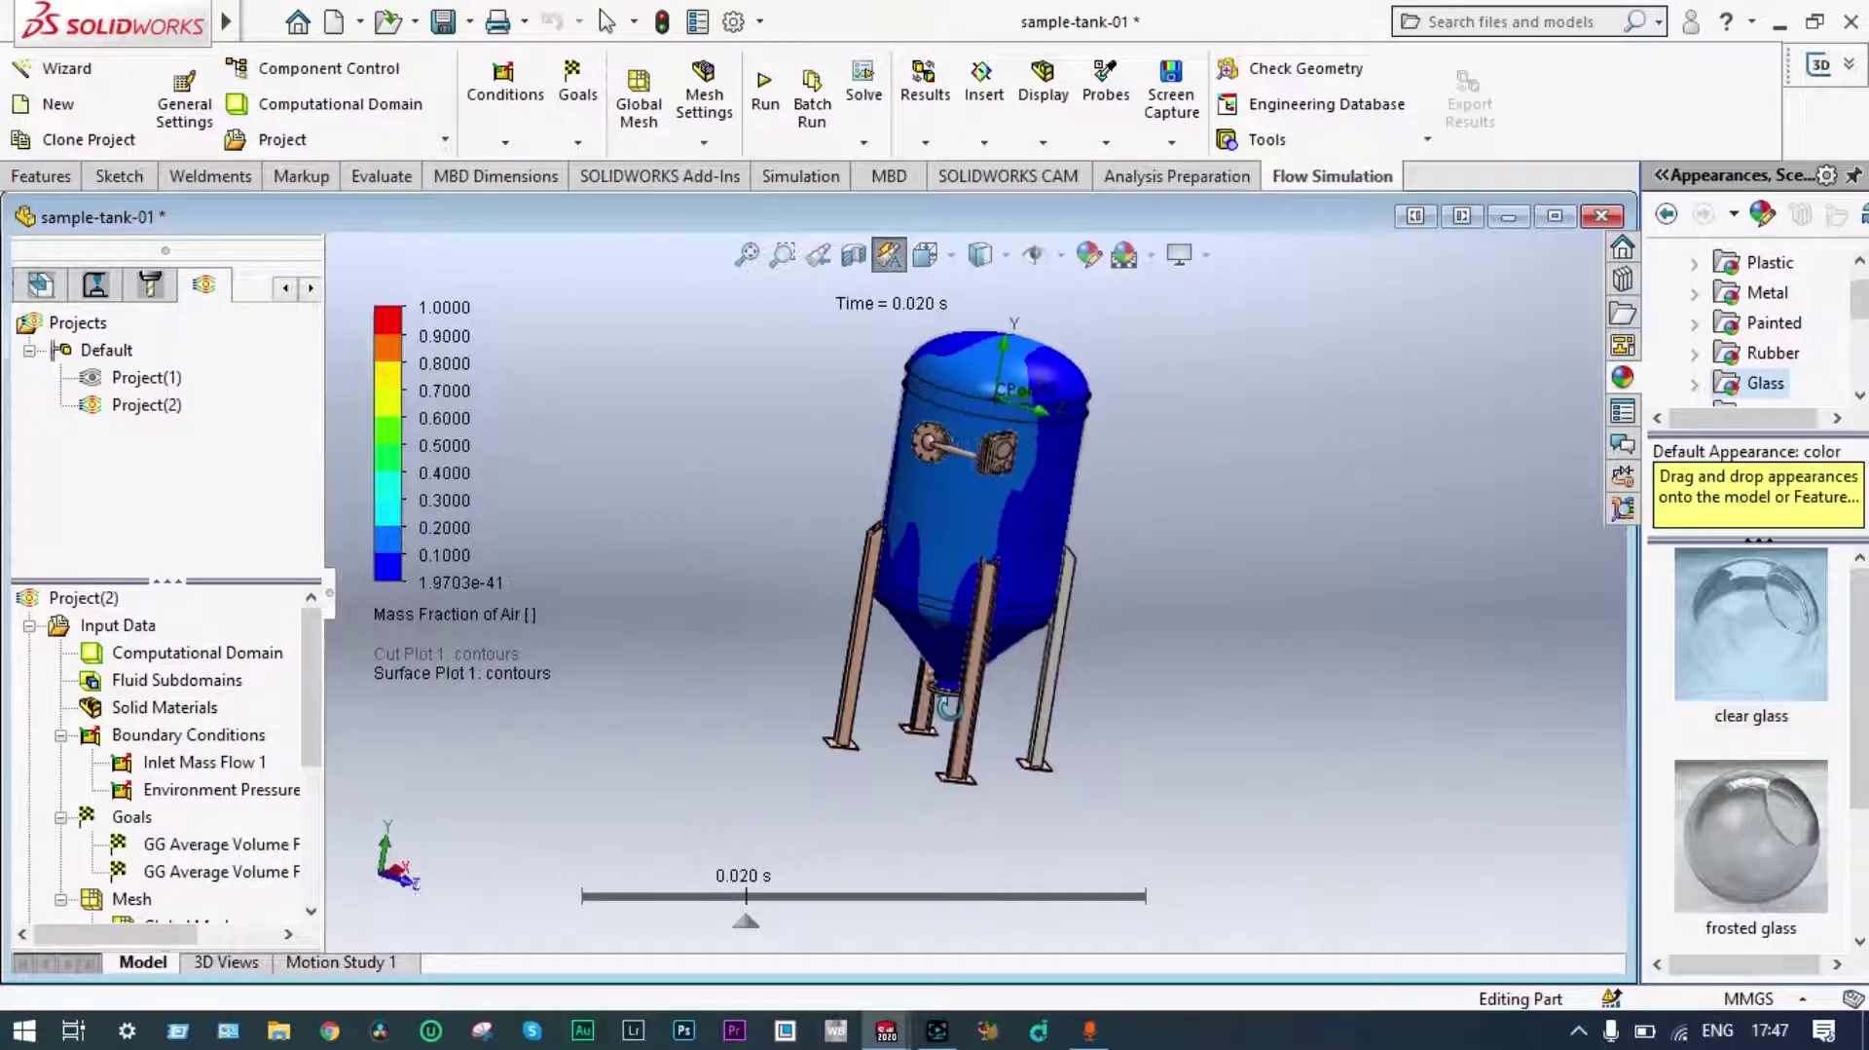
# Change the surface plot's displayed parameter to Mass Fraction of Butane.
pyautogui.click(458, 623)
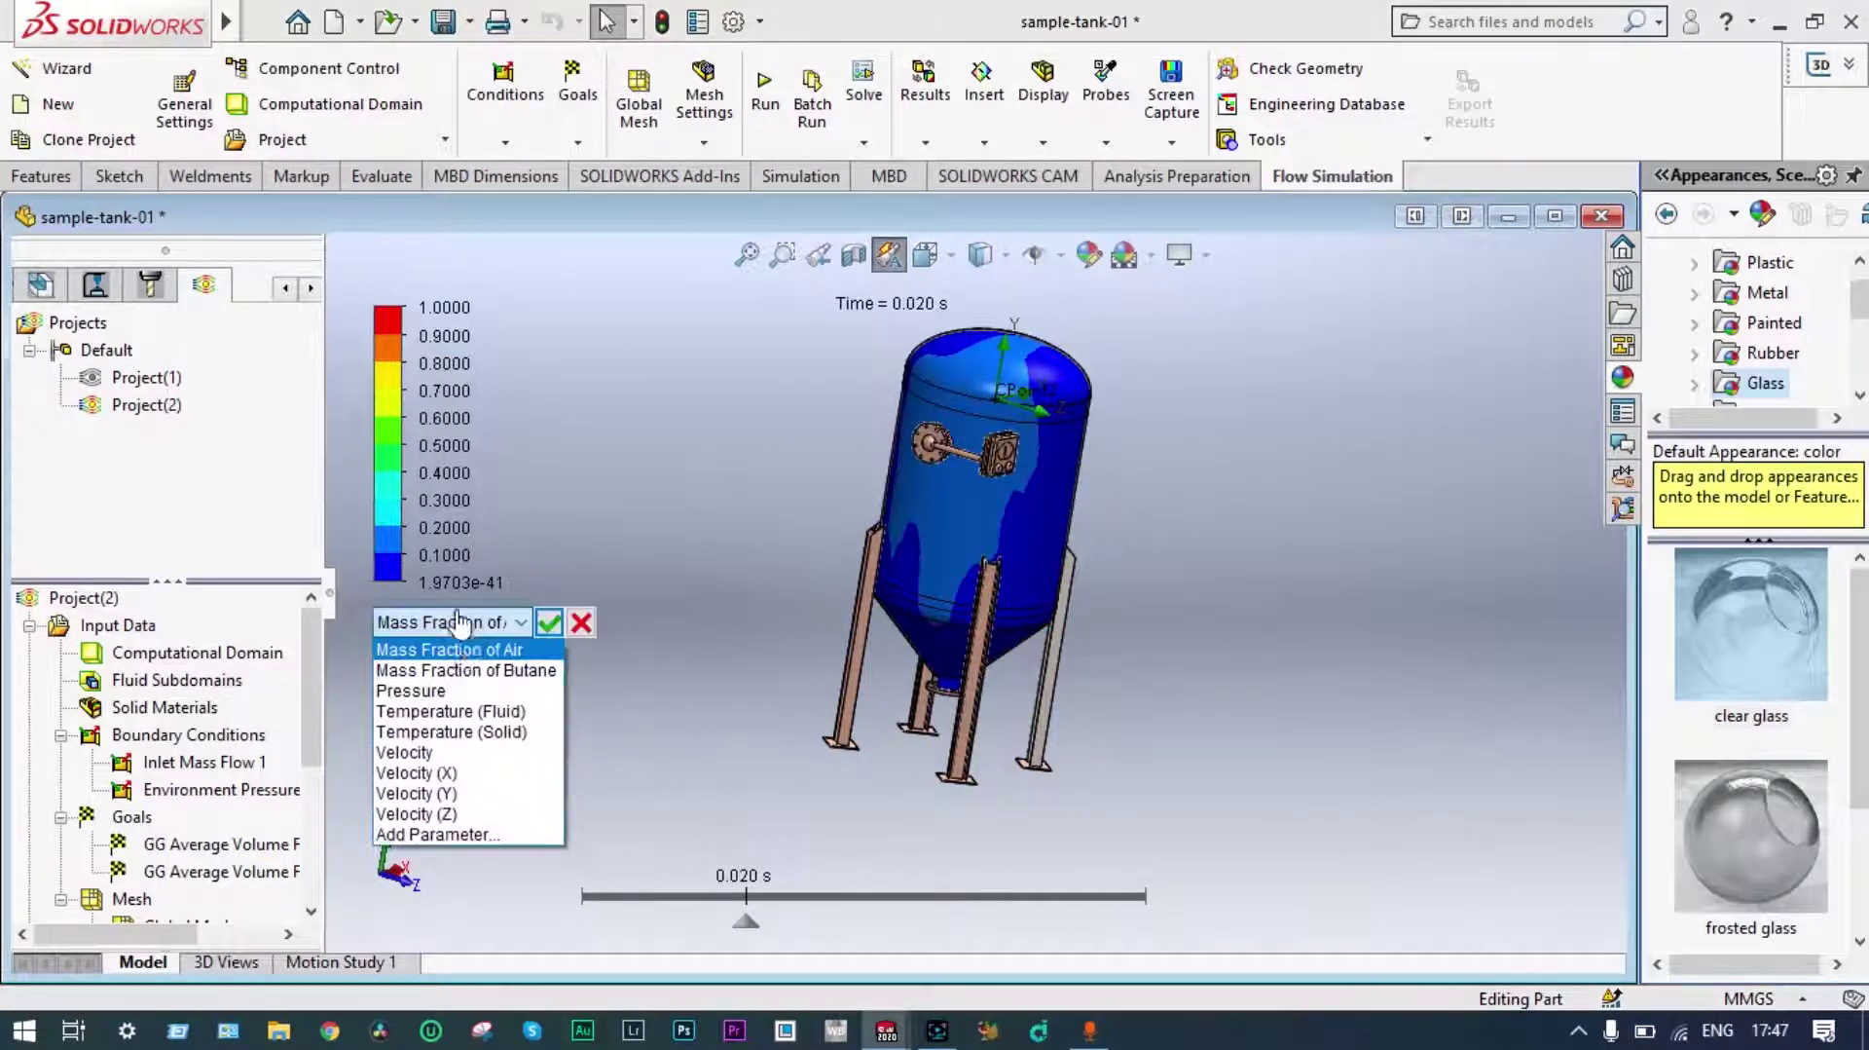
pyautogui.click(478, 671)
pyautogui.click(548, 623)
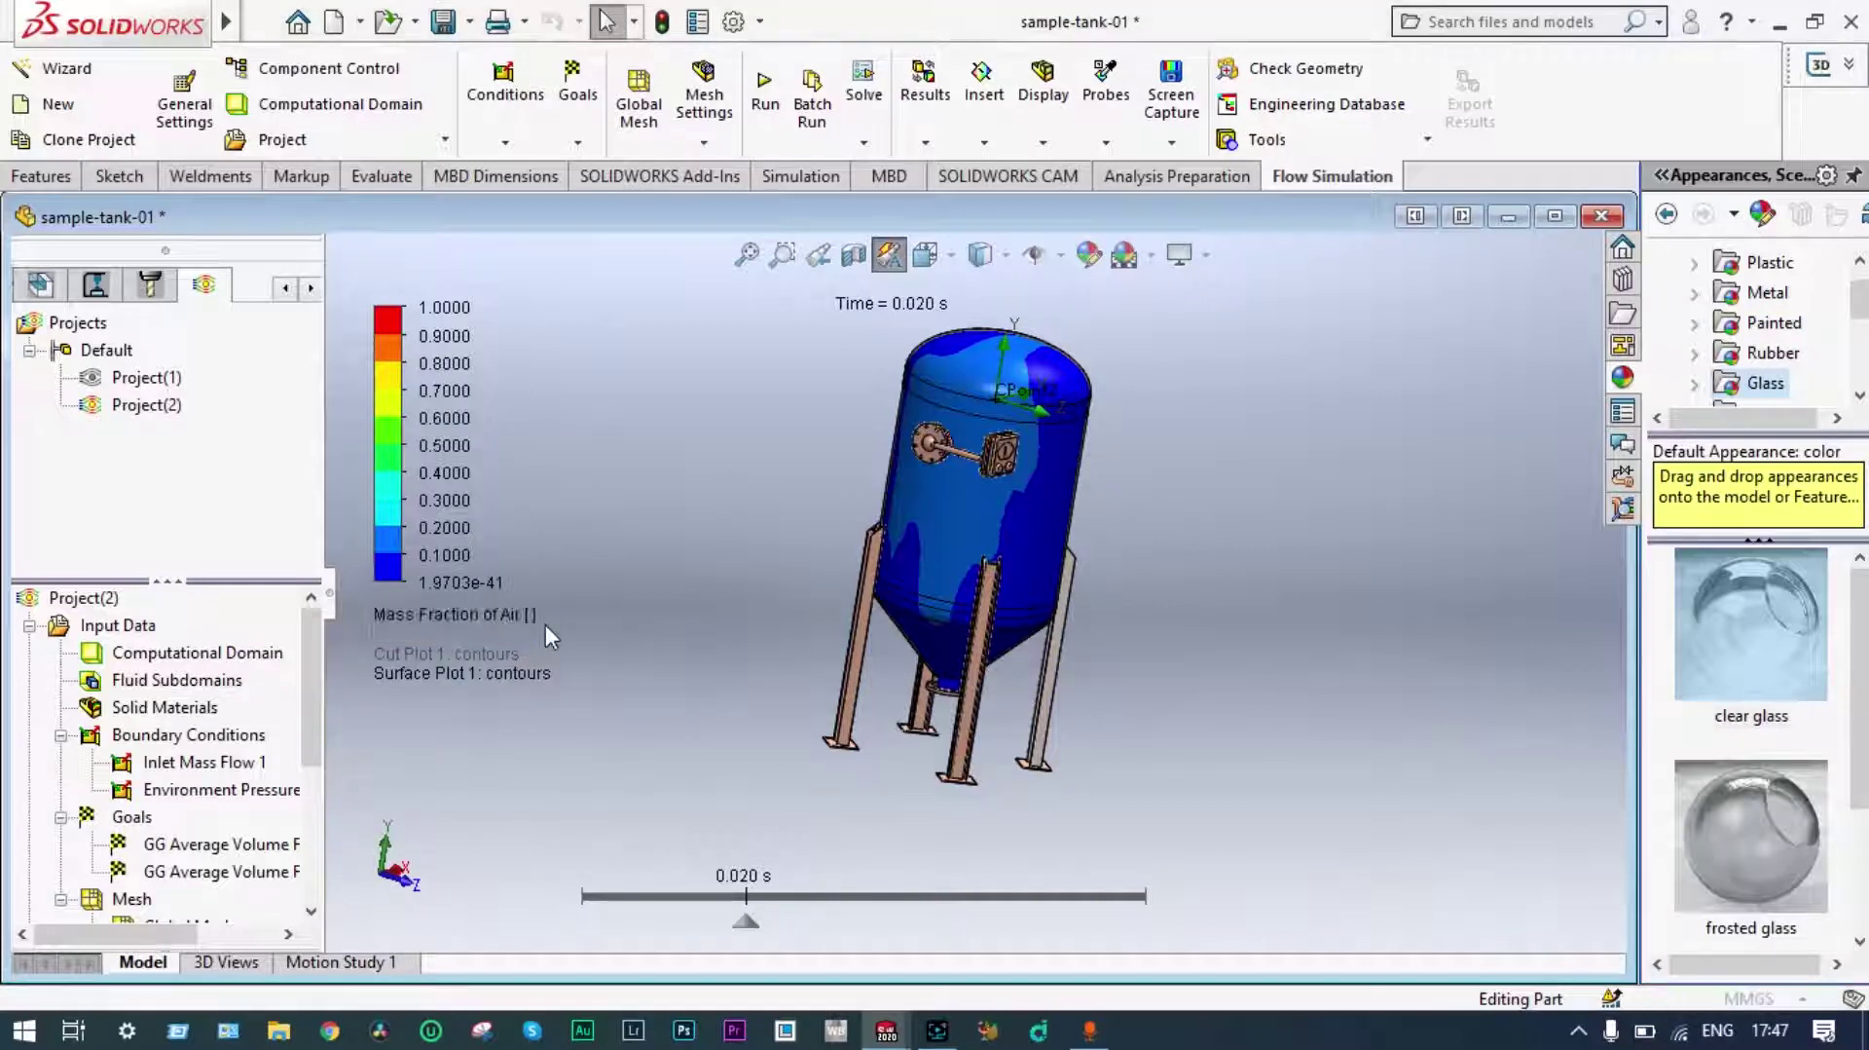
# Play the transient timeline of the butane surface plot and examine the tank from an angle and from the front.
pyautogui.scroll(2, 775, 663)
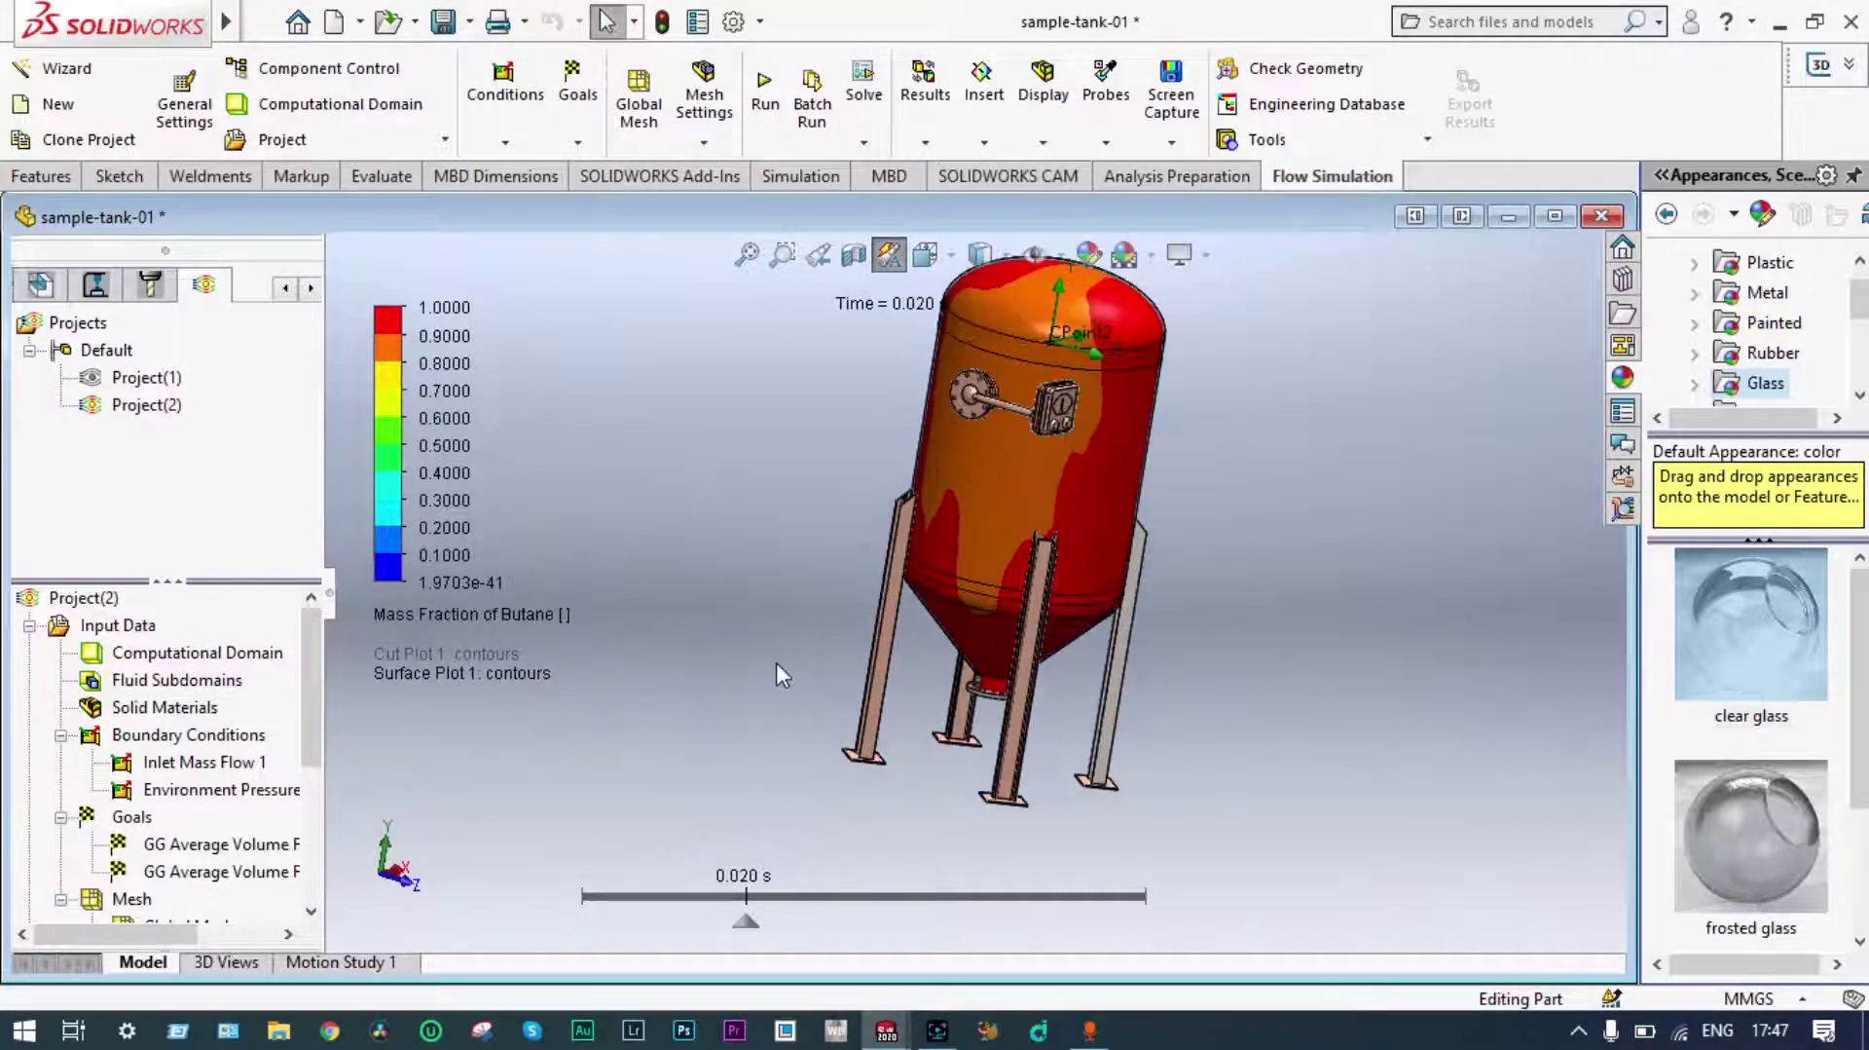
pyautogui.scroll(-2, 880, 599)
pyautogui.scroll(3, 1287, 446)
pyautogui.moveTo(1287, 447); pyautogui.dragTo(1087, 669, button='middle')
pyautogui.scroll(2, 1087, 669)
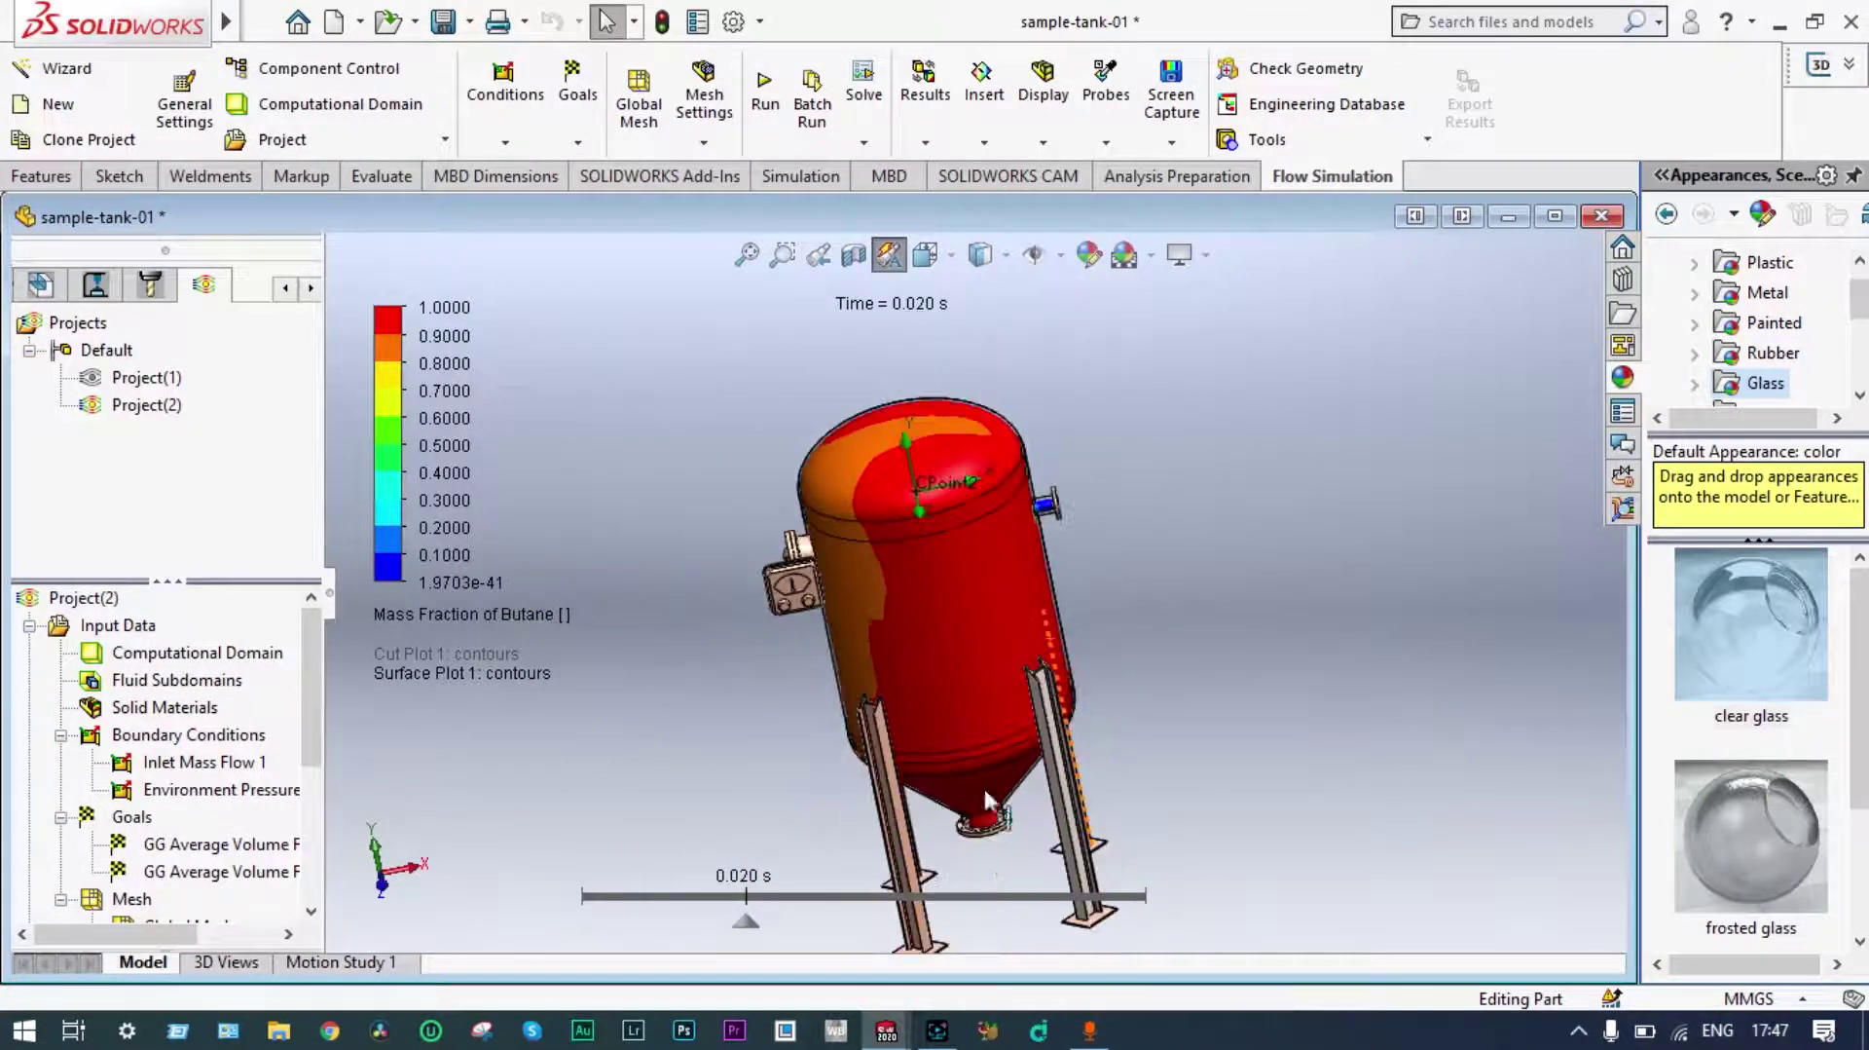
pyautogui.moveTo(730, 935)
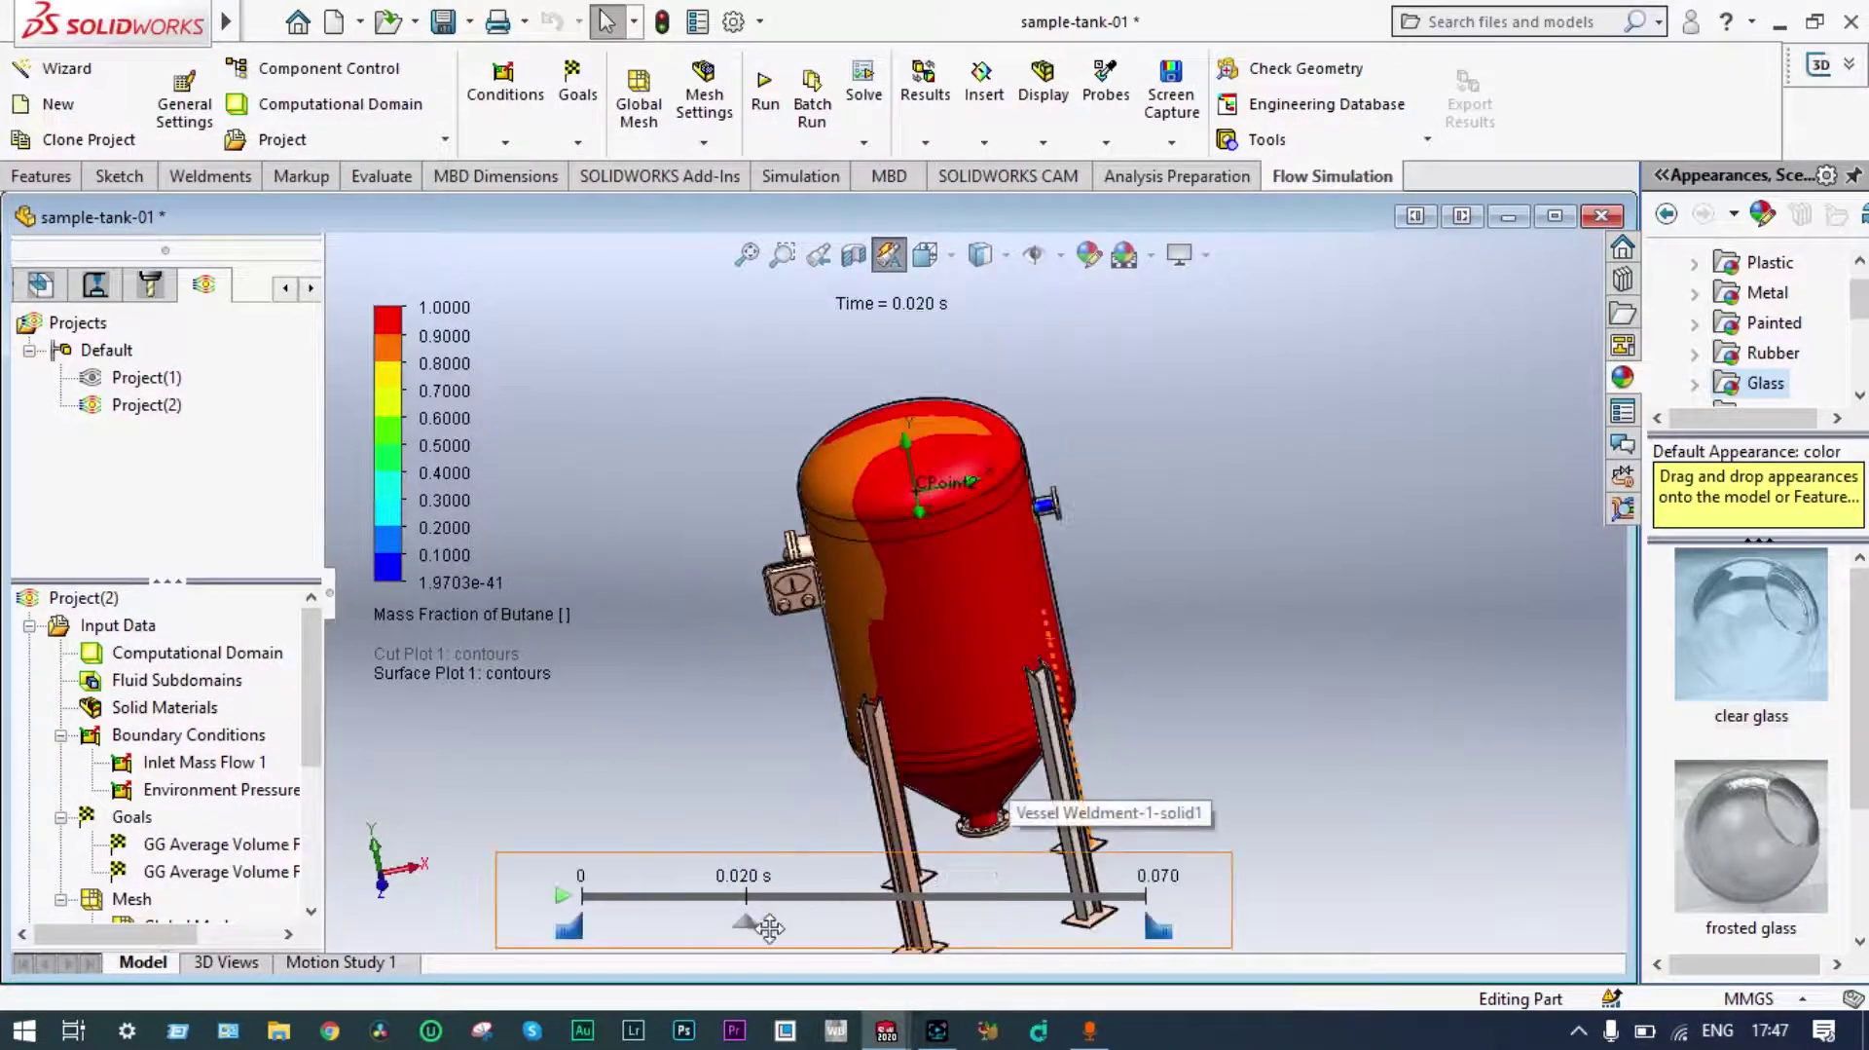
pyautogui.click(563, 897)
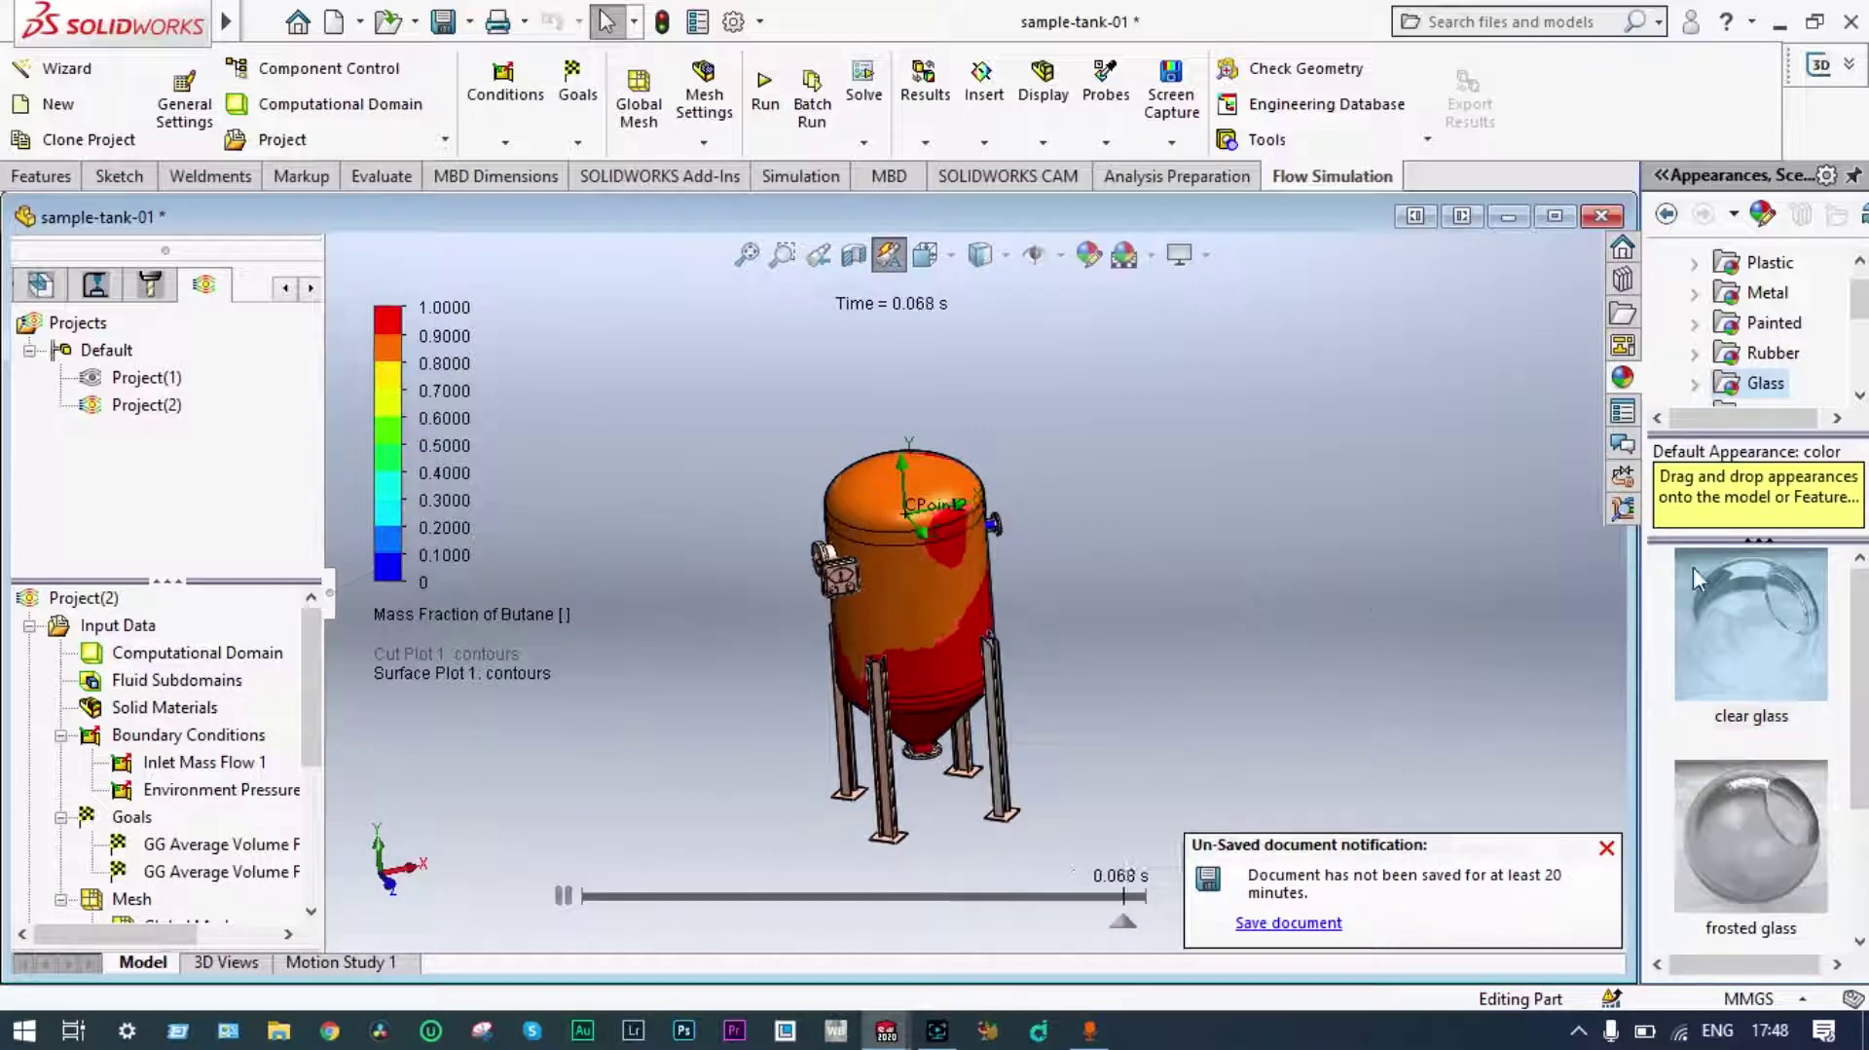
pyautogui.click(1607, 847)
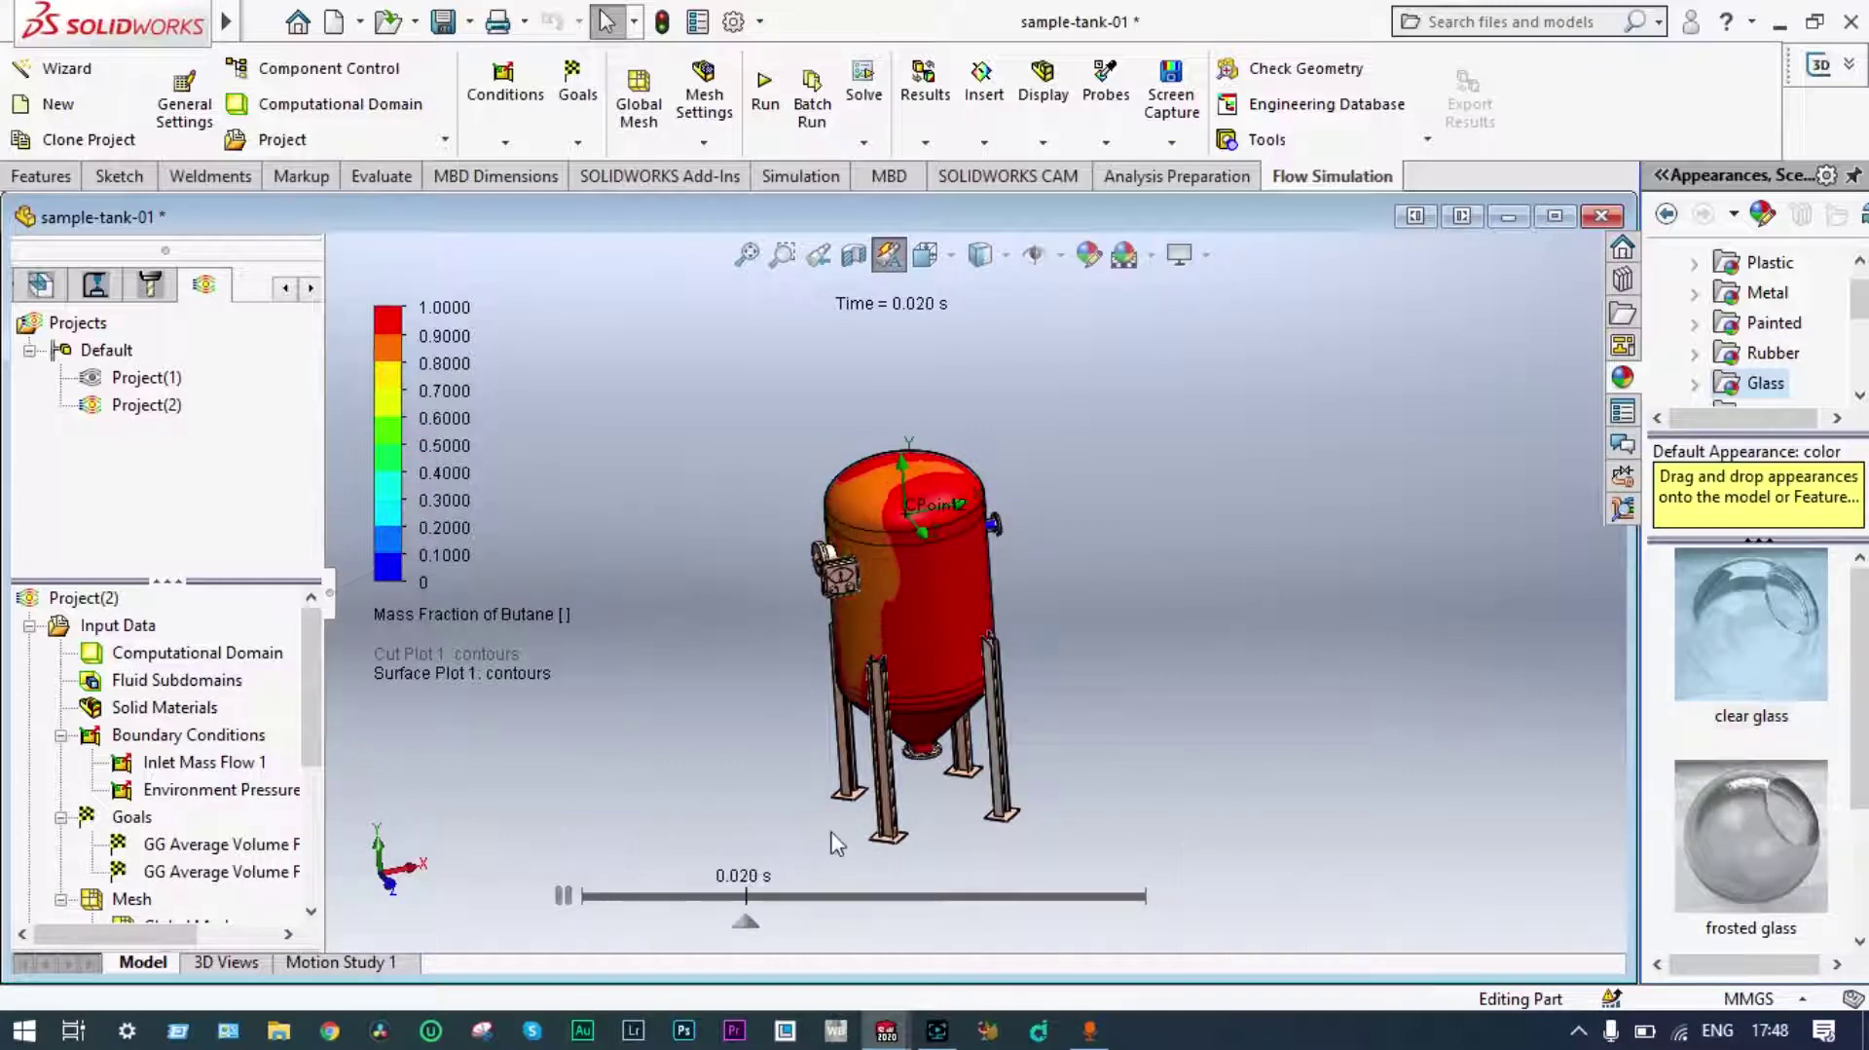
pyautogui.scroll(-5, 1102, 542)
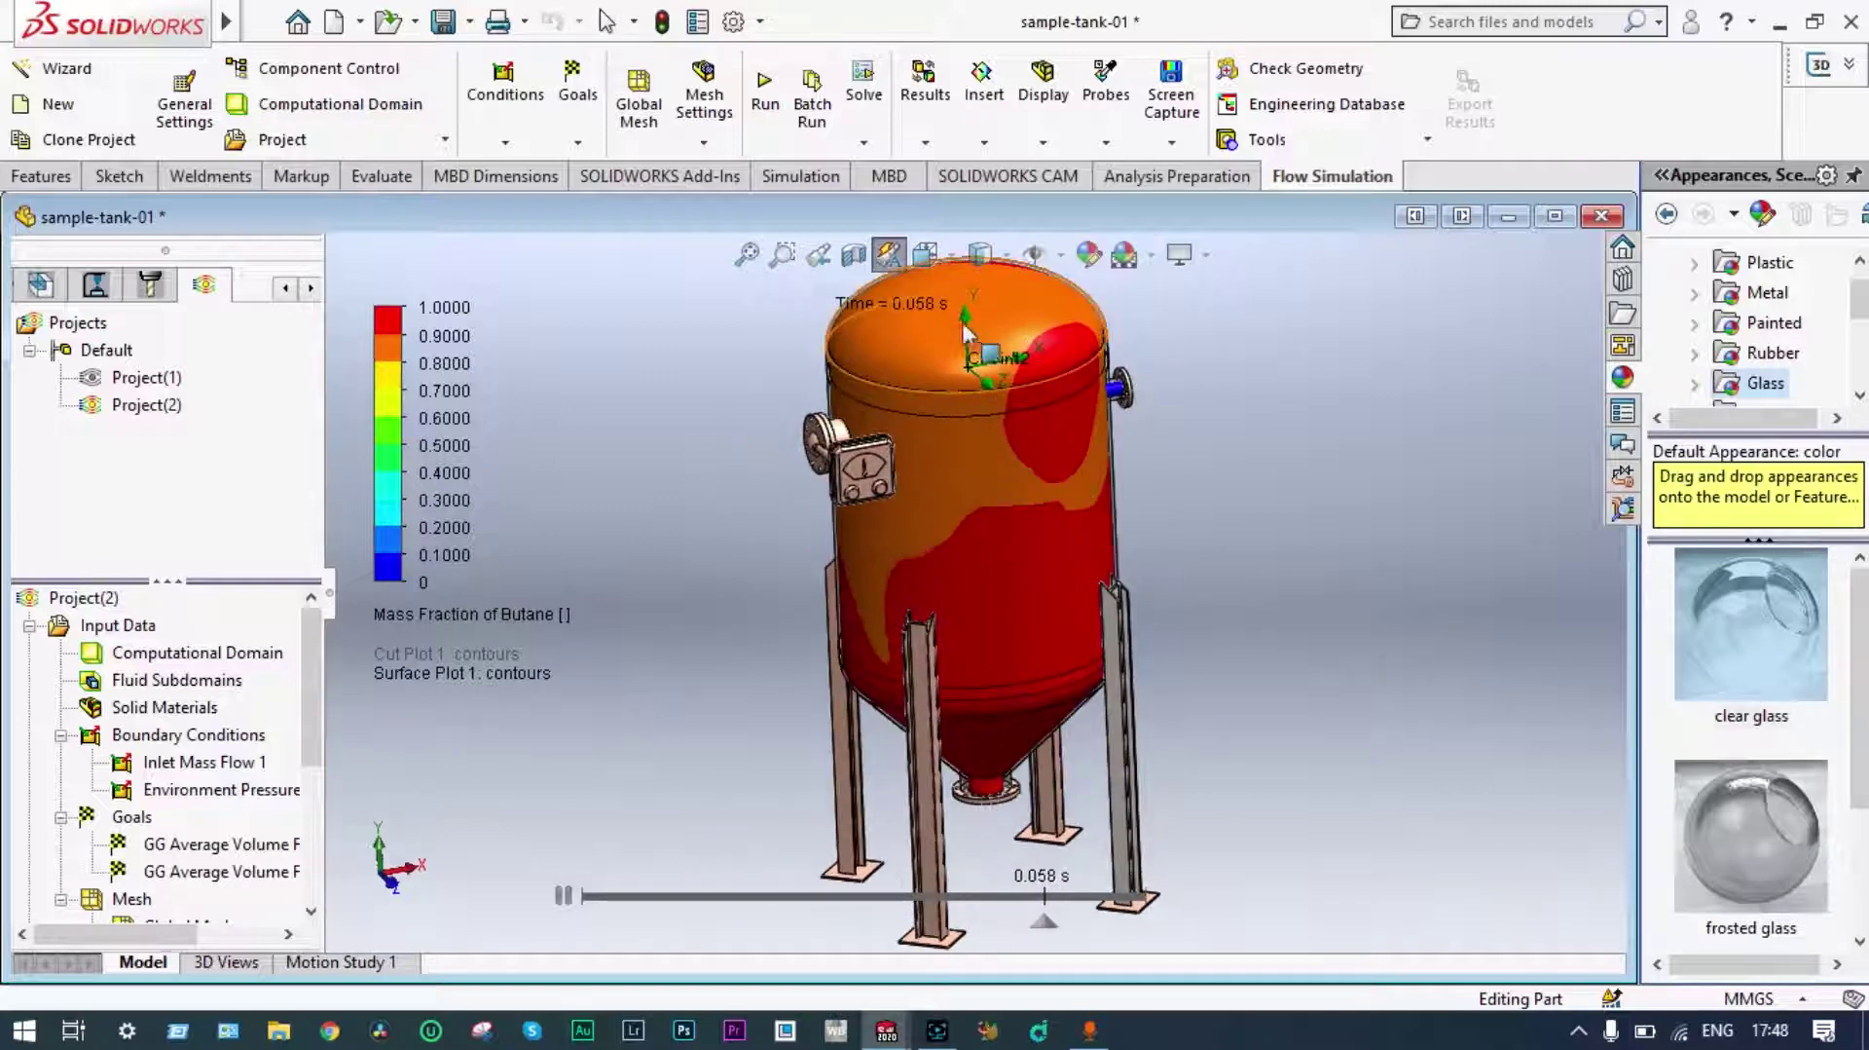
pyautogui.click(927, 259)
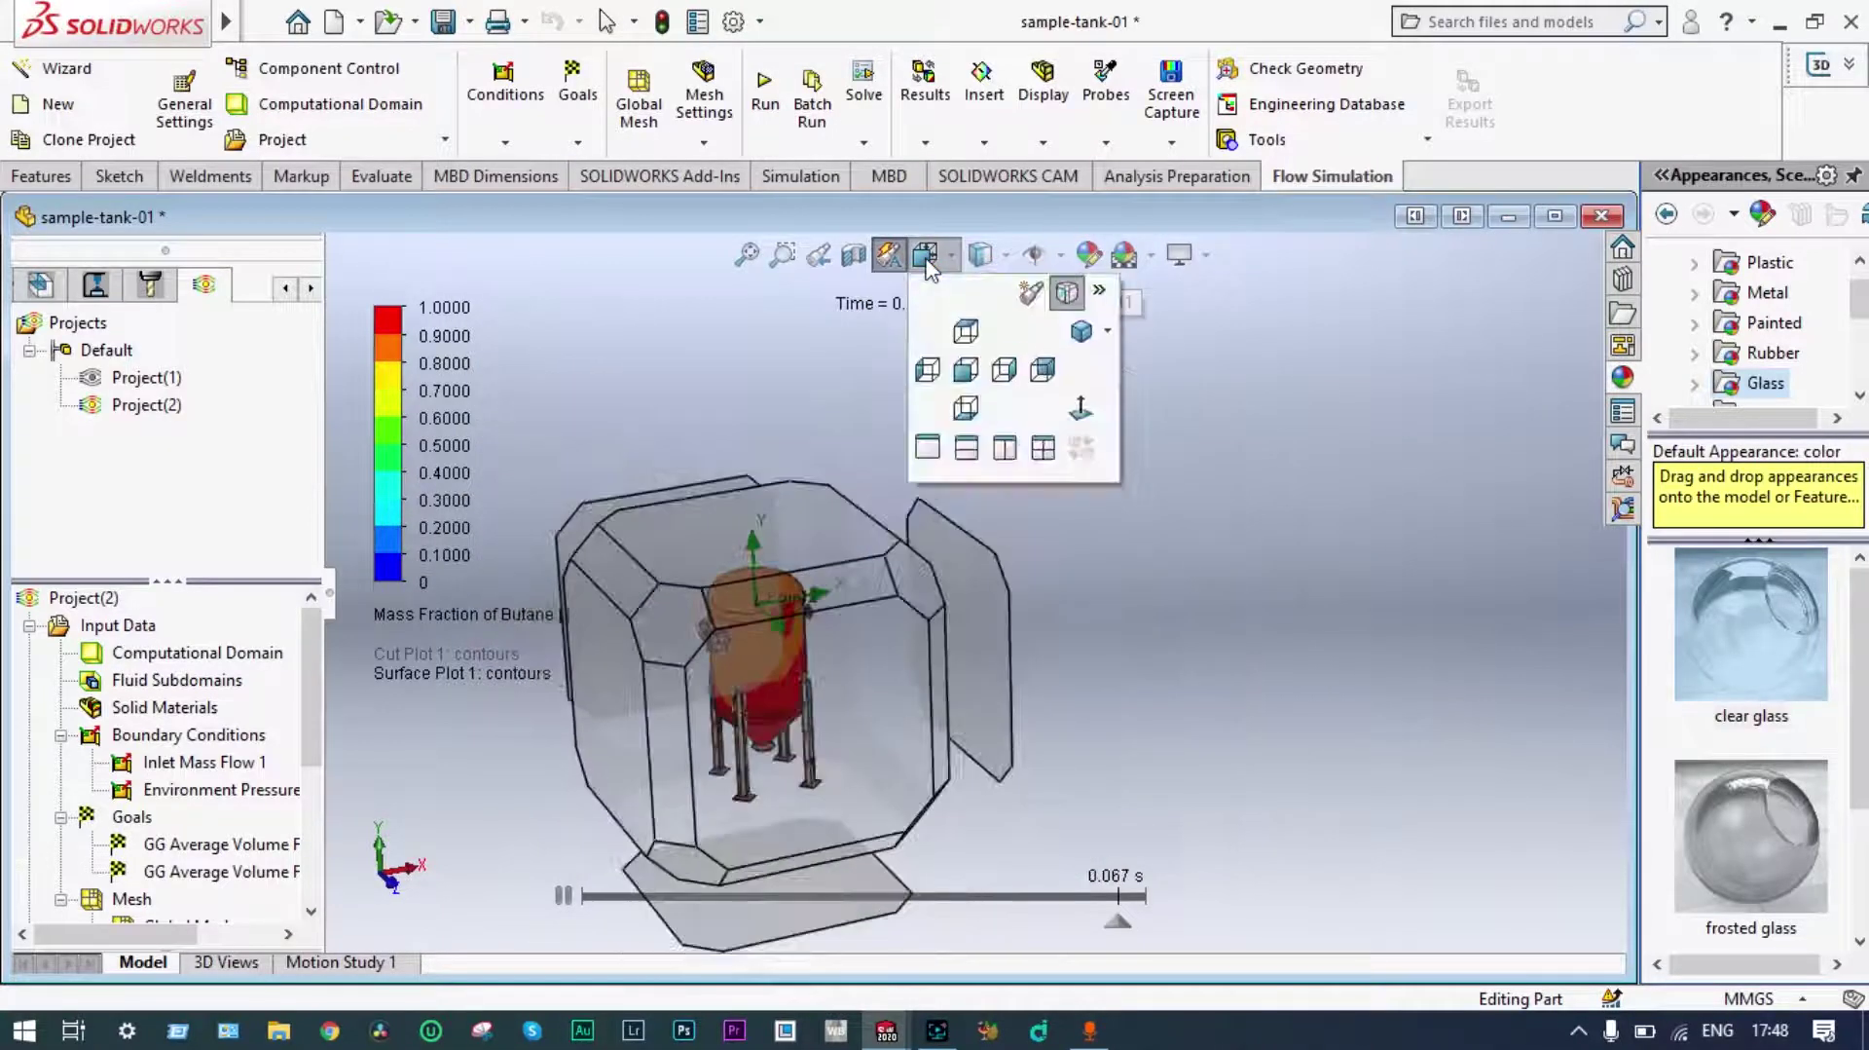
pyautogui.click(957, 369)
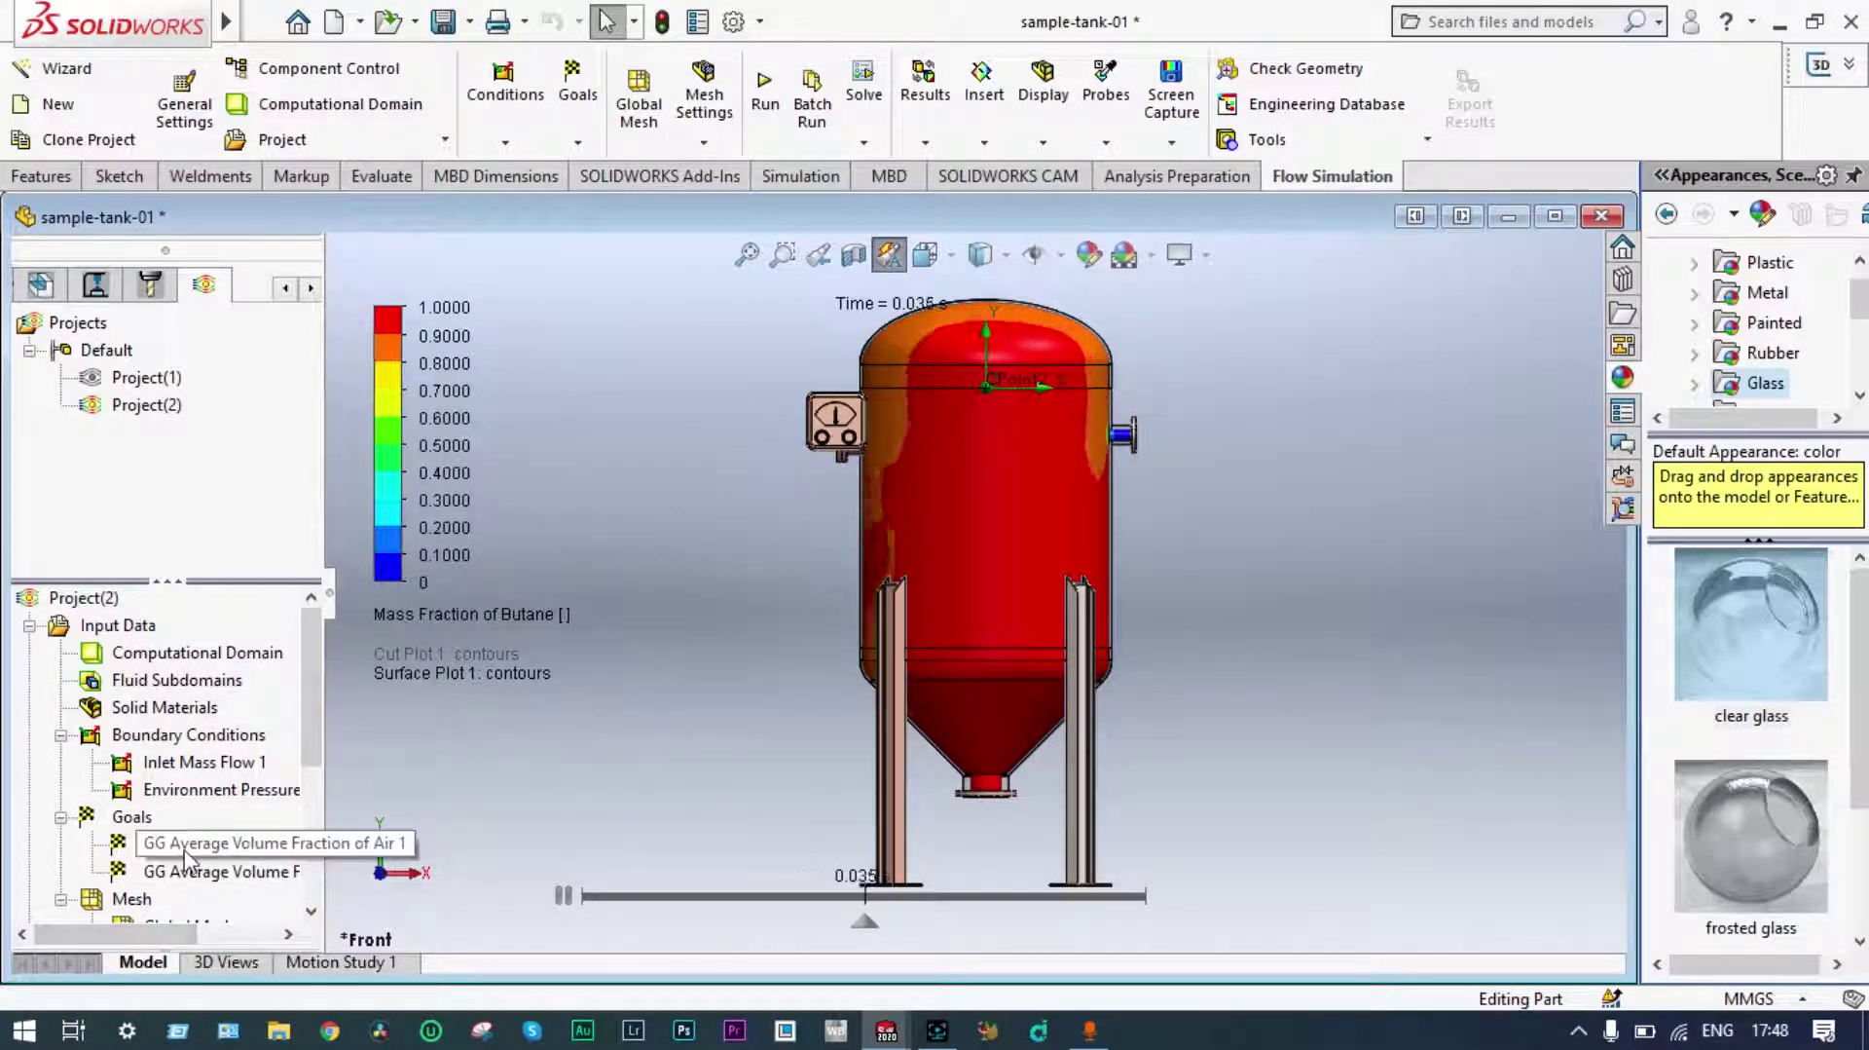
# Pause the butane mass fraction playback and clear and hide Surface Plot 1.
pyautogui.moveTo(531, 873)
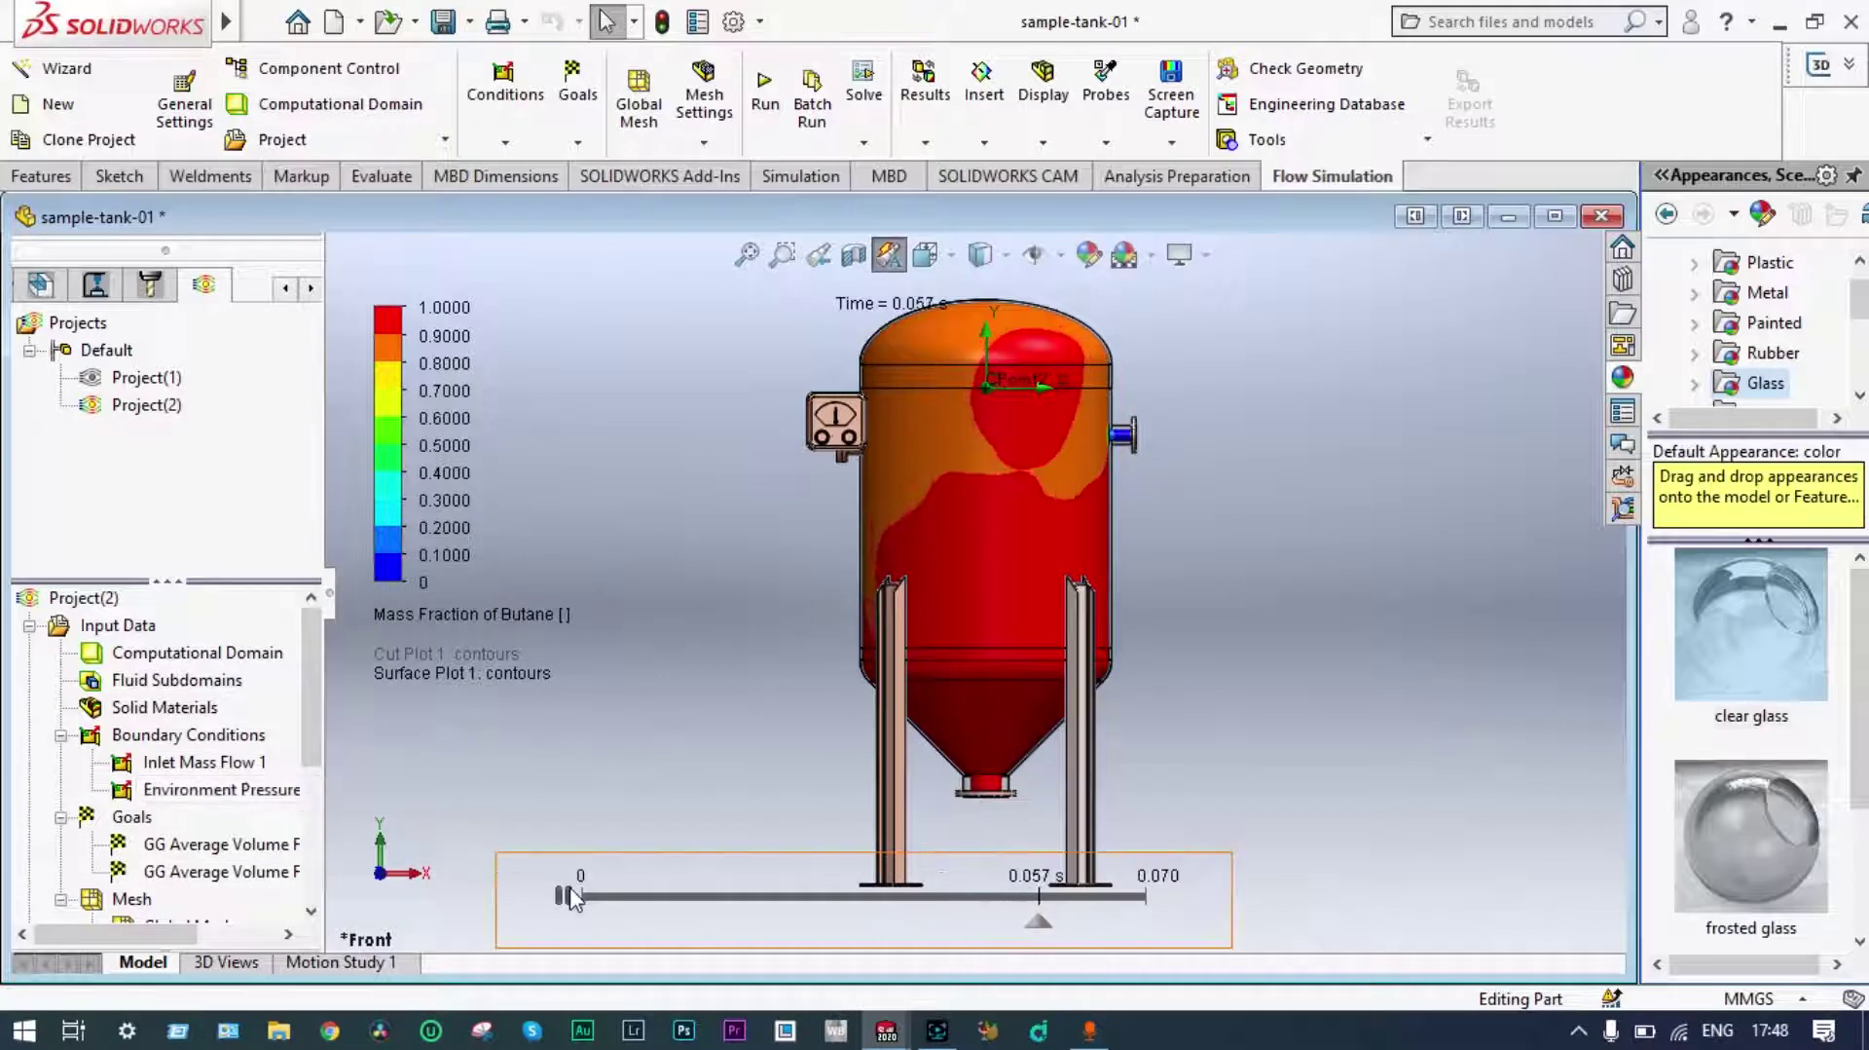
pyautogui.moveTo(318, 721); pyautogui.dragTo(309, 849)
pyautogui.rightClick(225, 793)
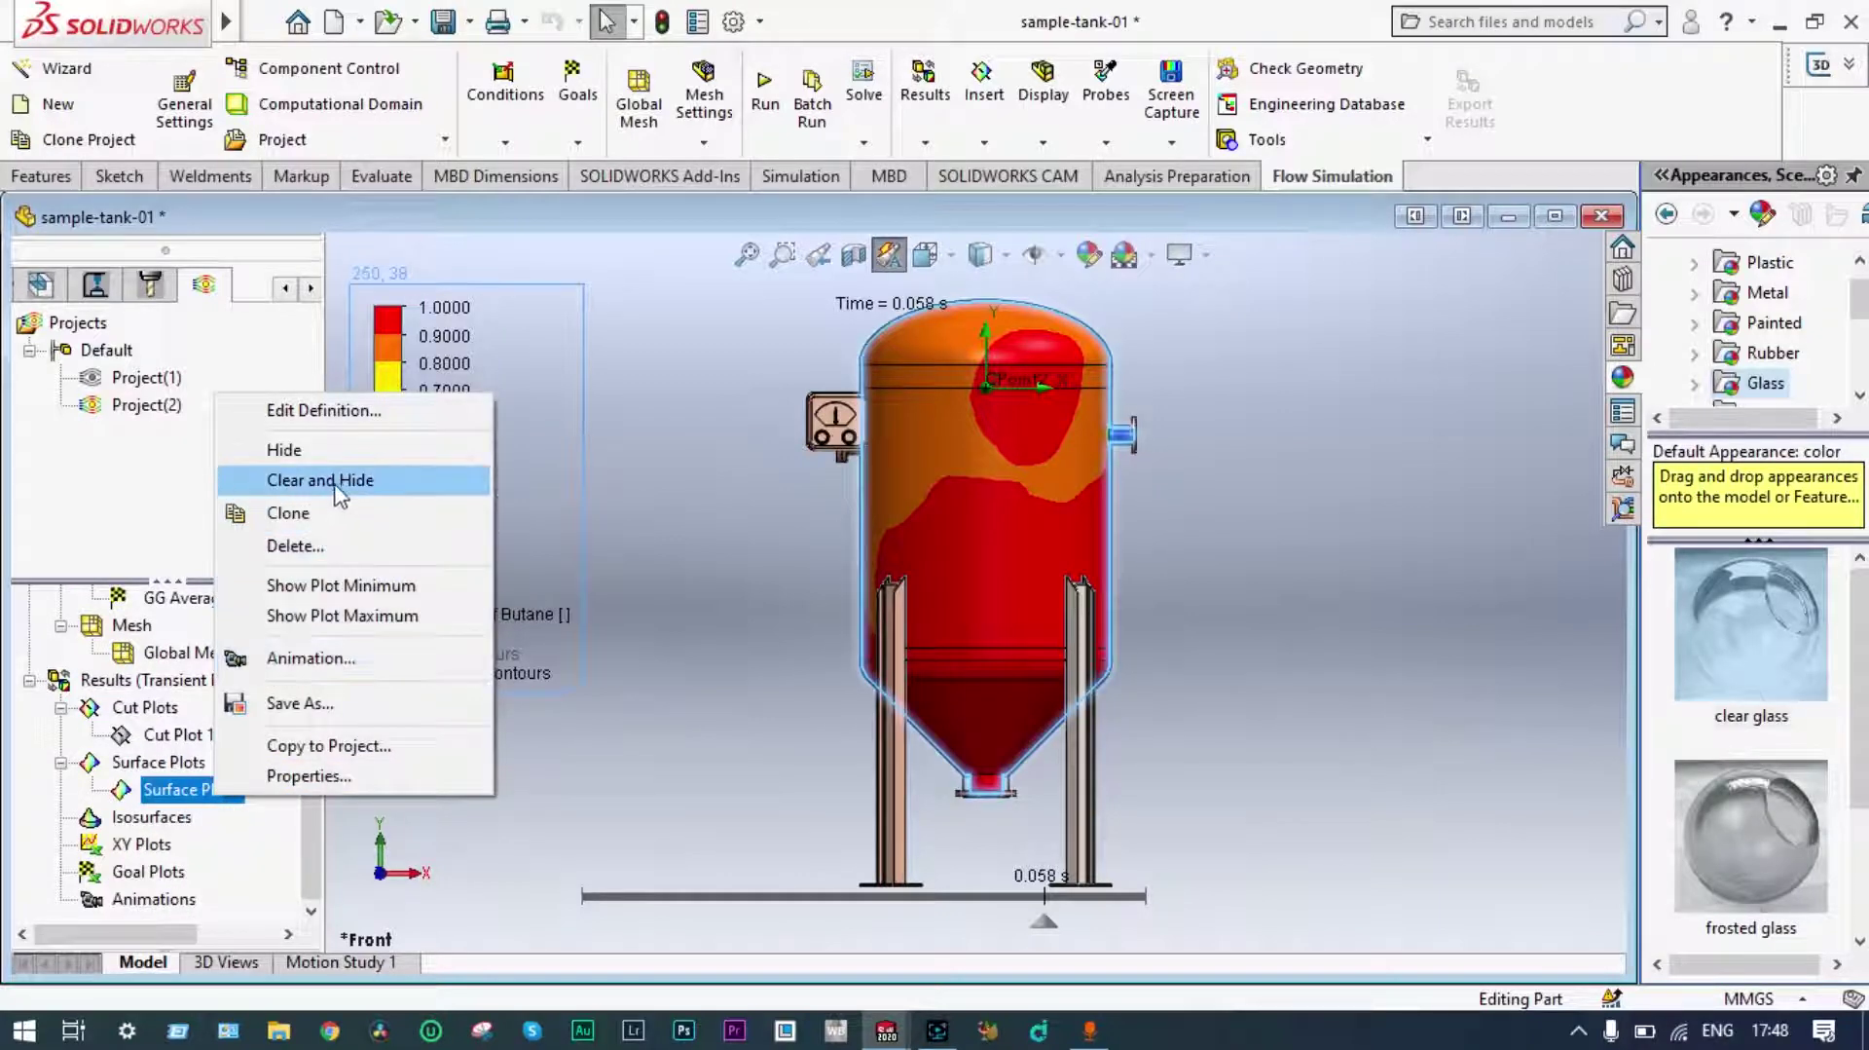
pyautogui.click(331, 481)
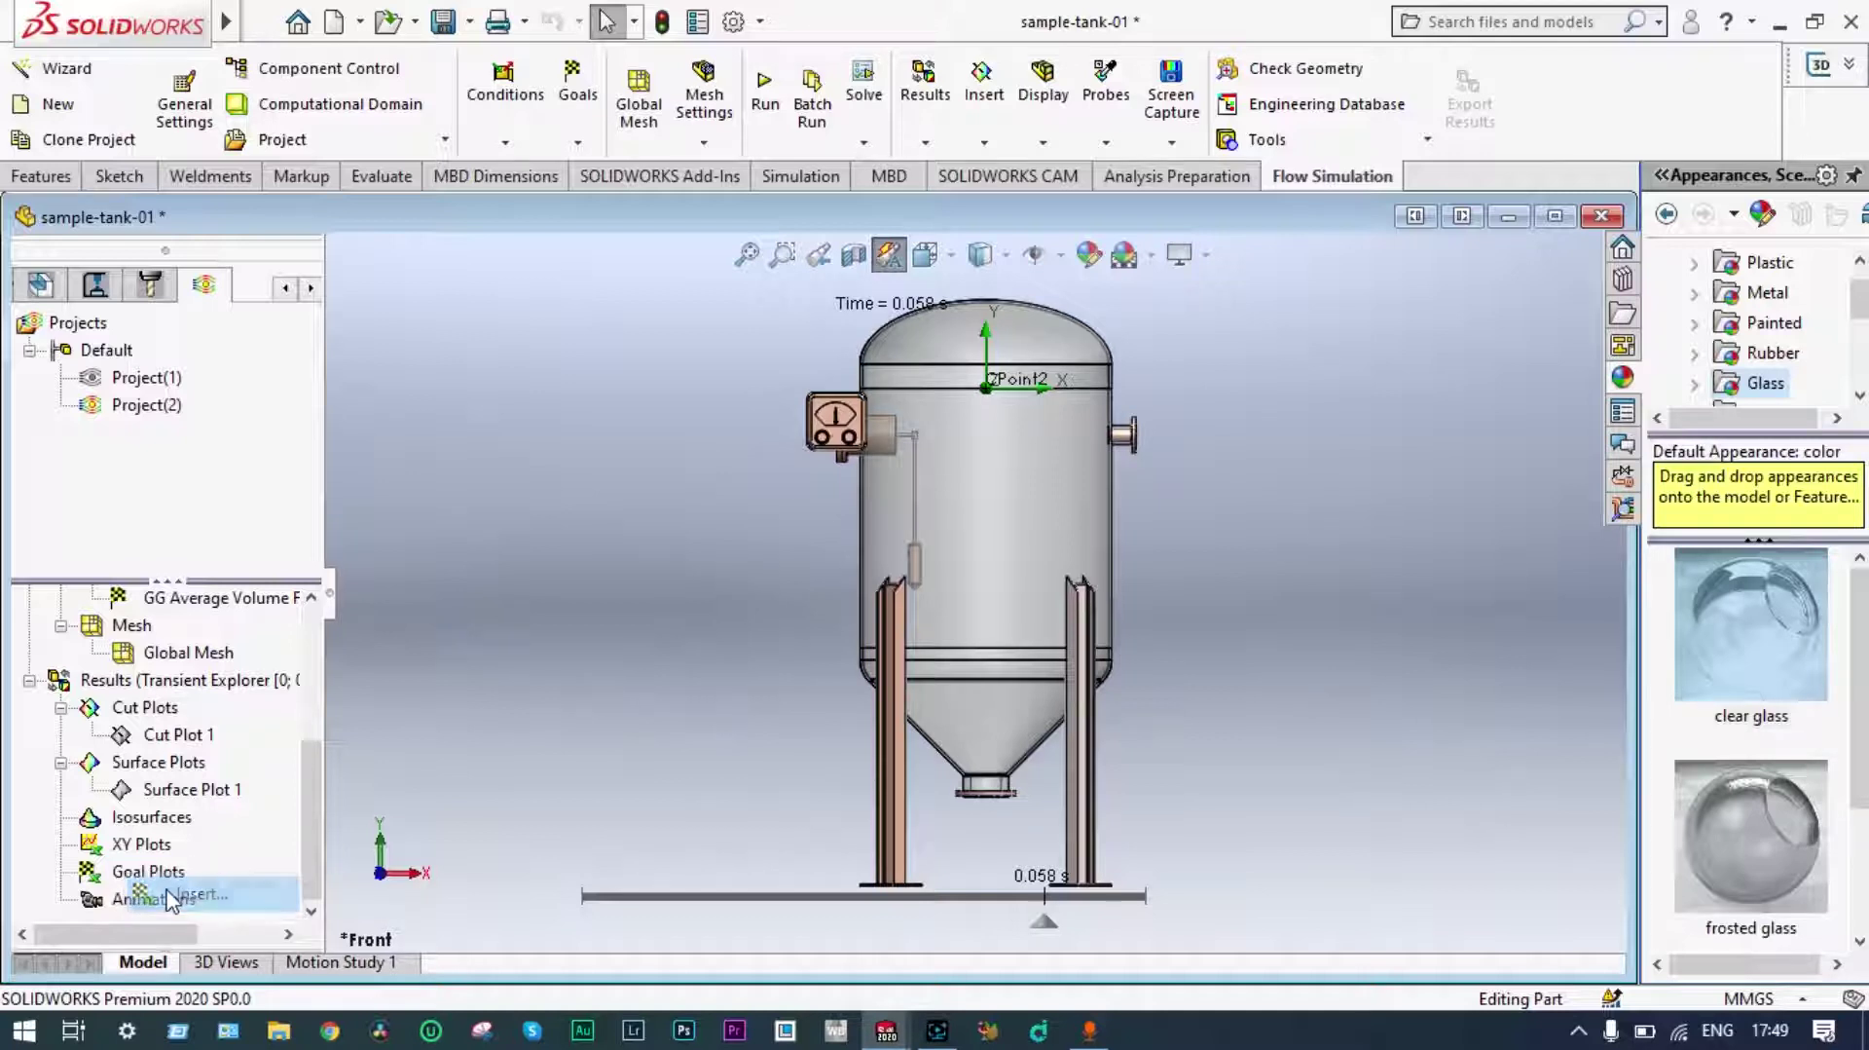
# Insert a goal plot covering all goals and show its results.
pyautogui.doubleClick(148, 871)
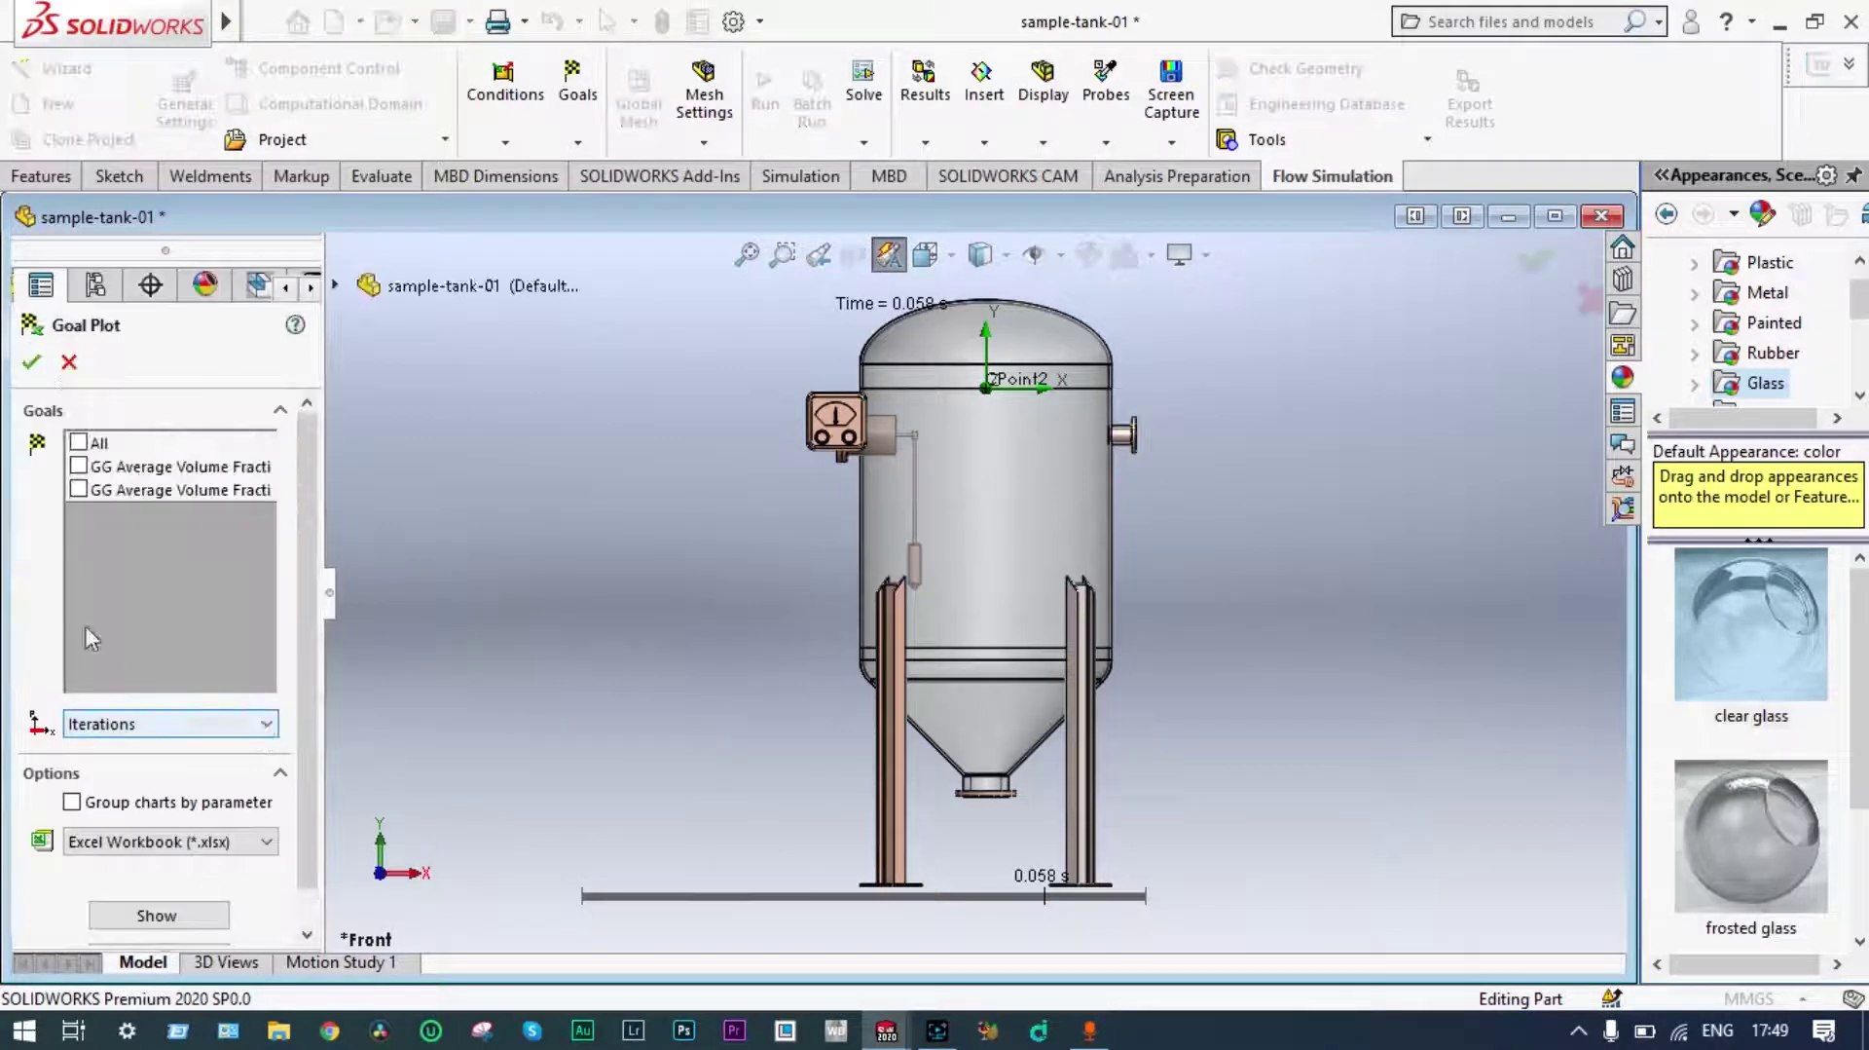
pyautogui.click(80, 443)
pyautogui.click(161, 915)
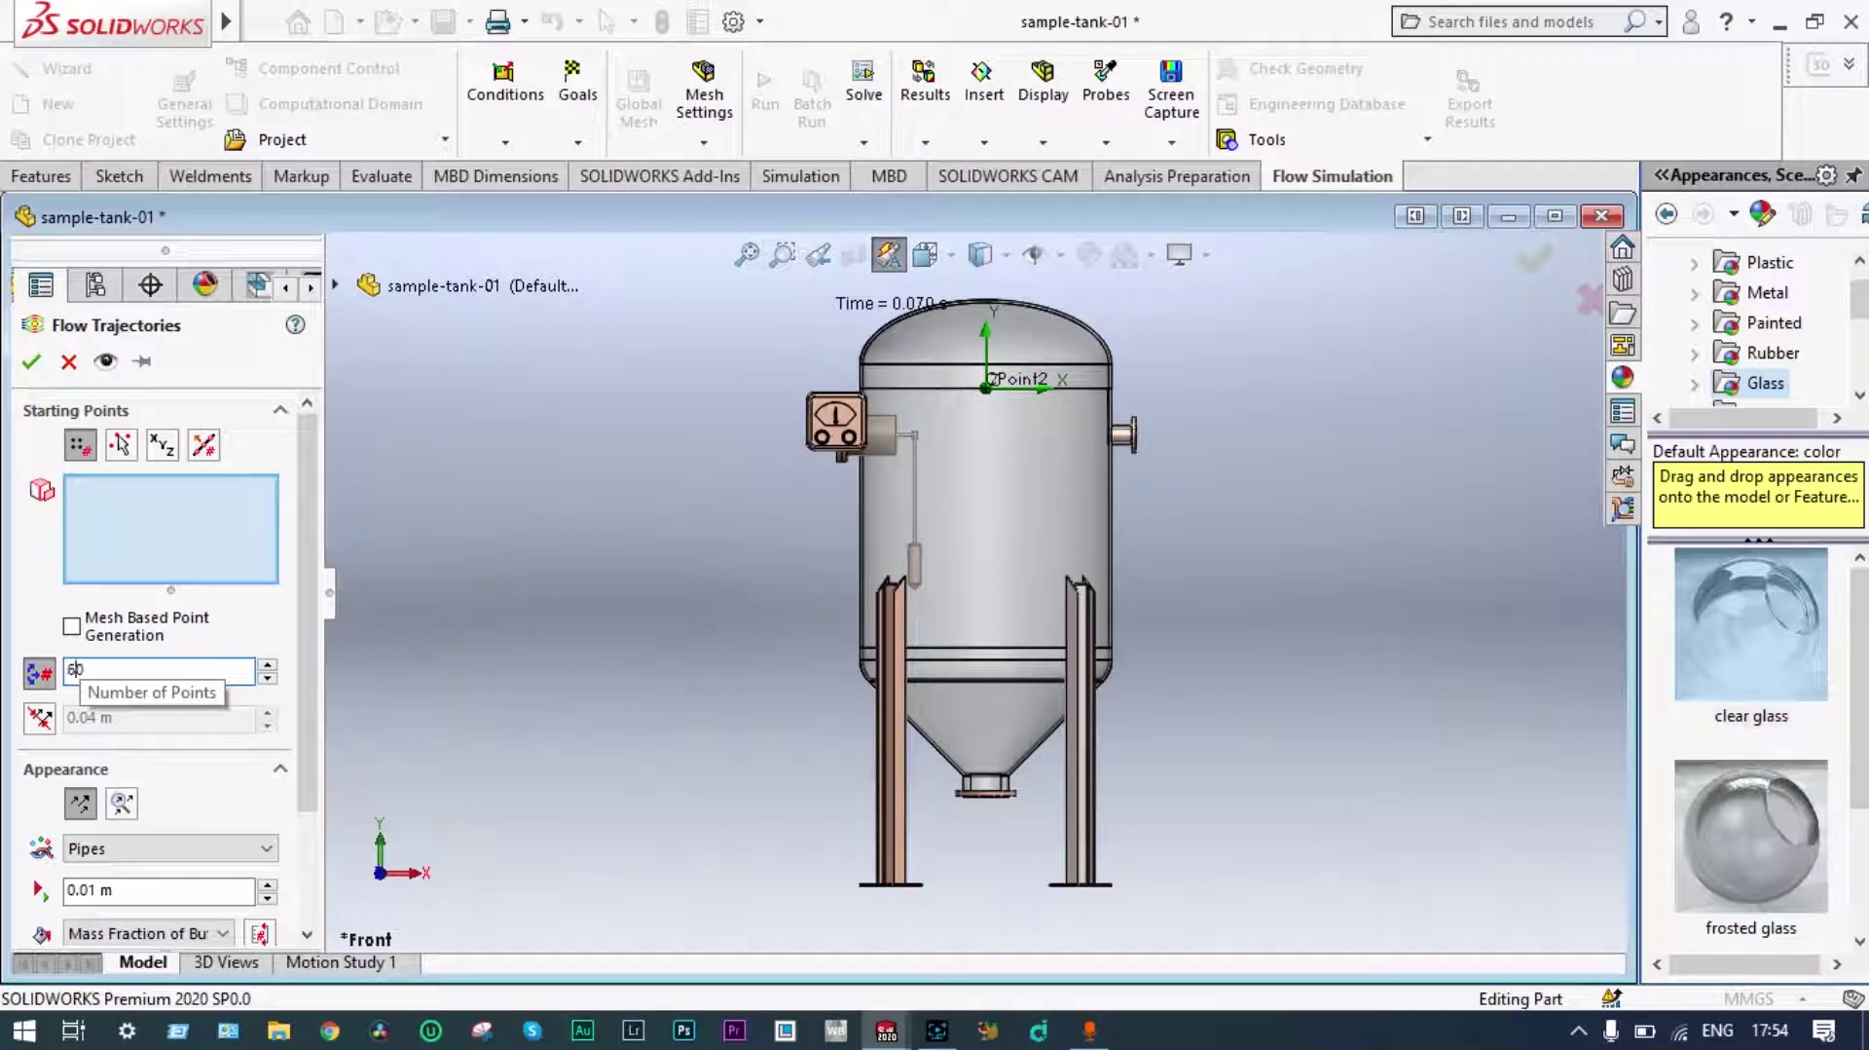
pyautogui.click(266, 850)
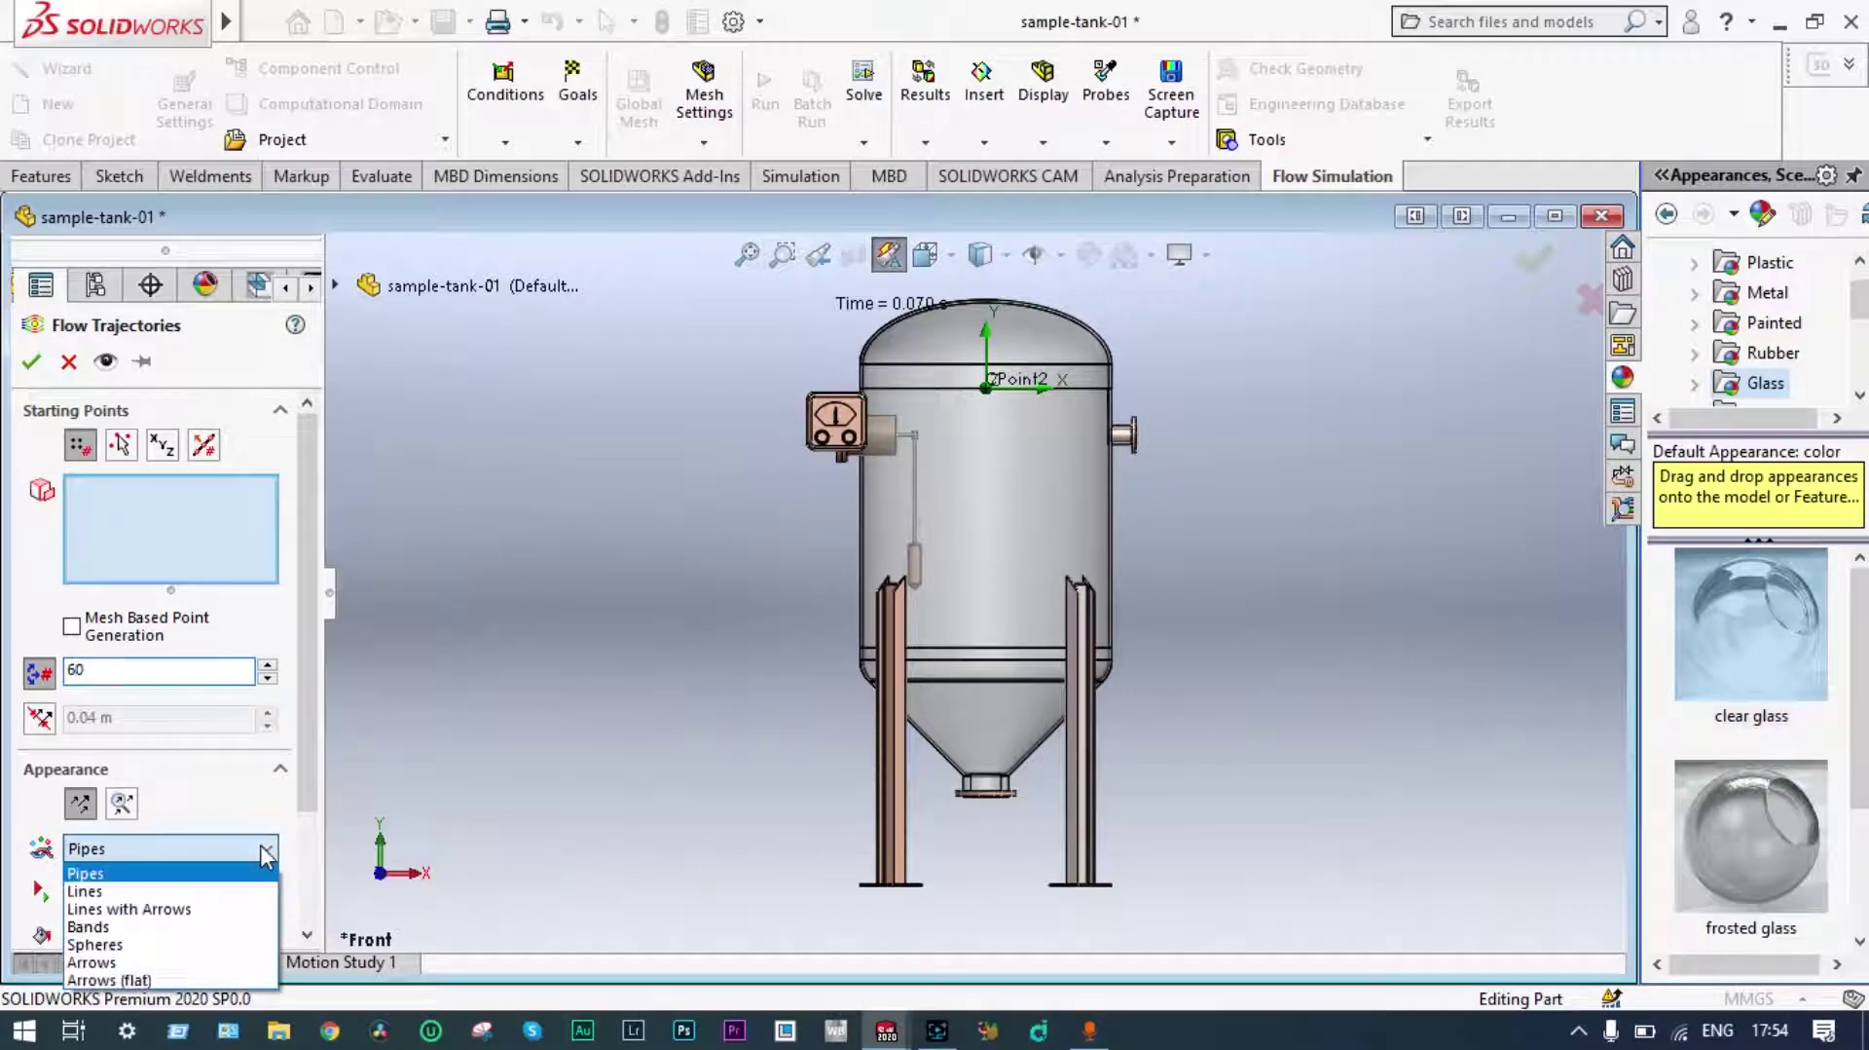
pyautogui.click(117, 962)
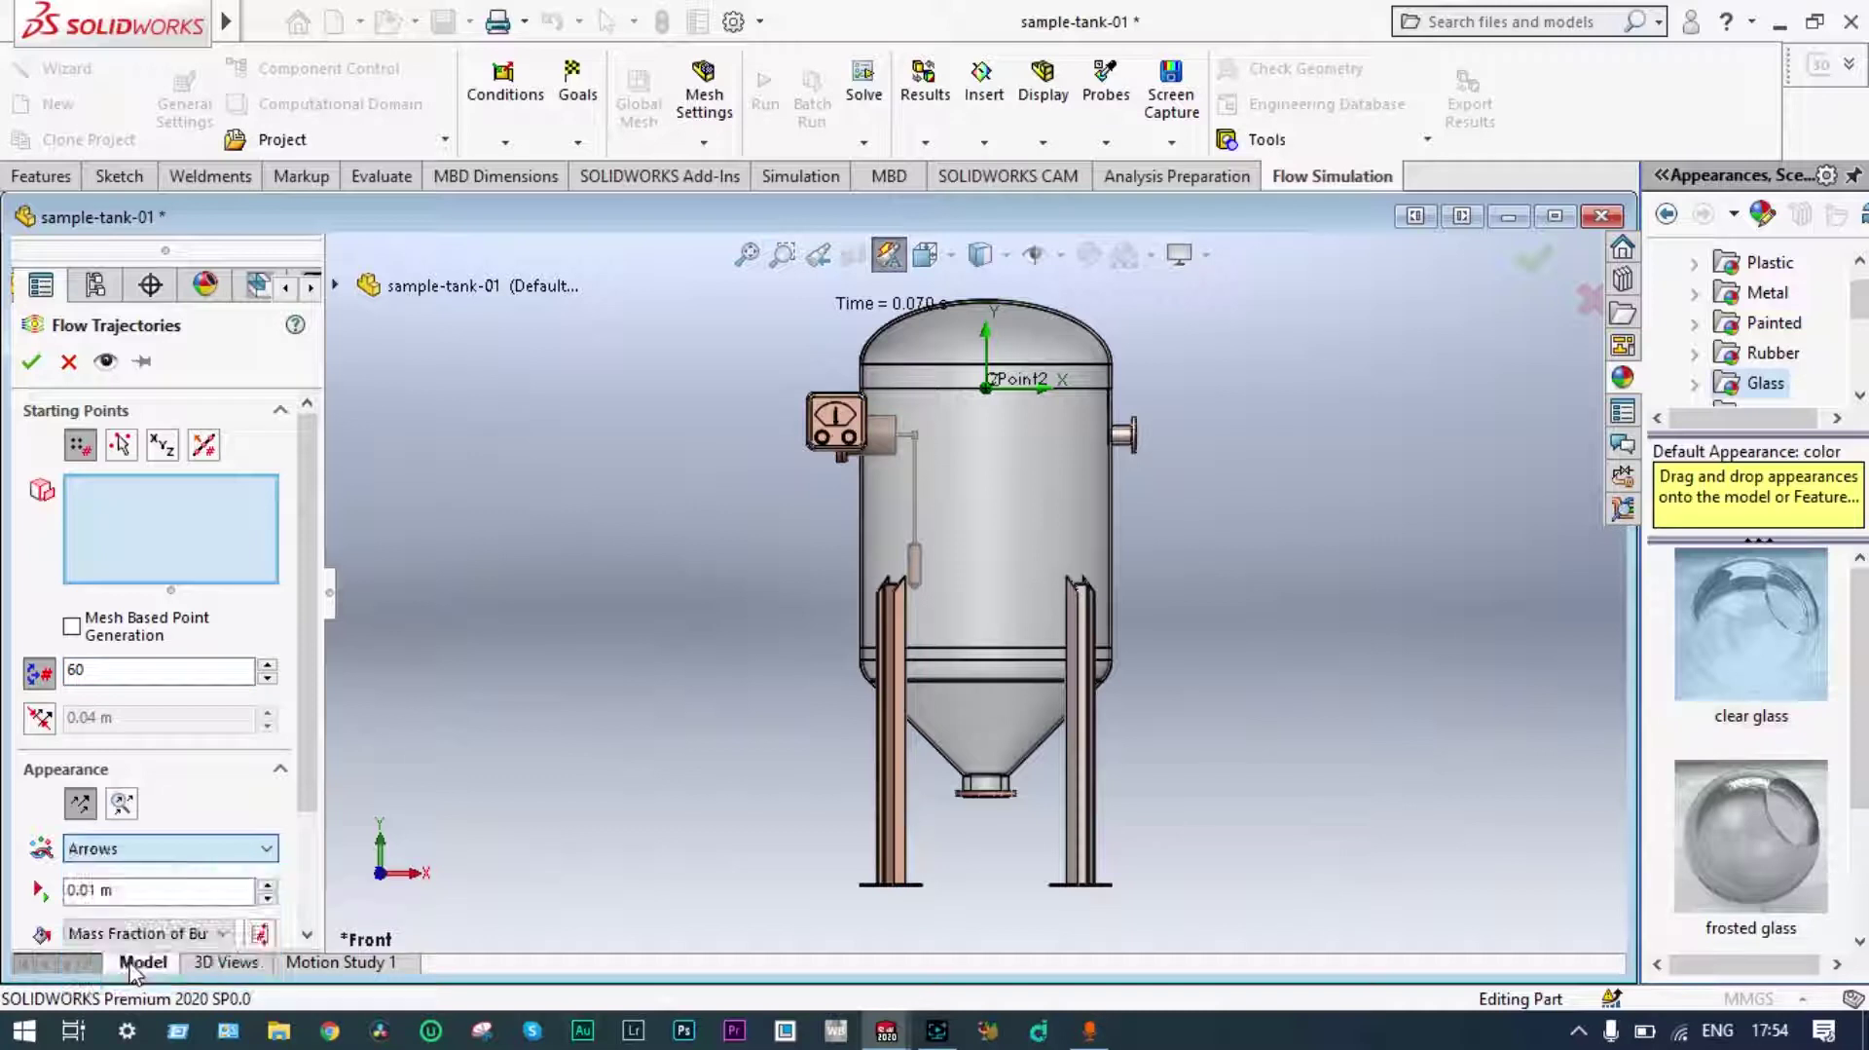
pyautogui.scroll(-2, 303, 779)
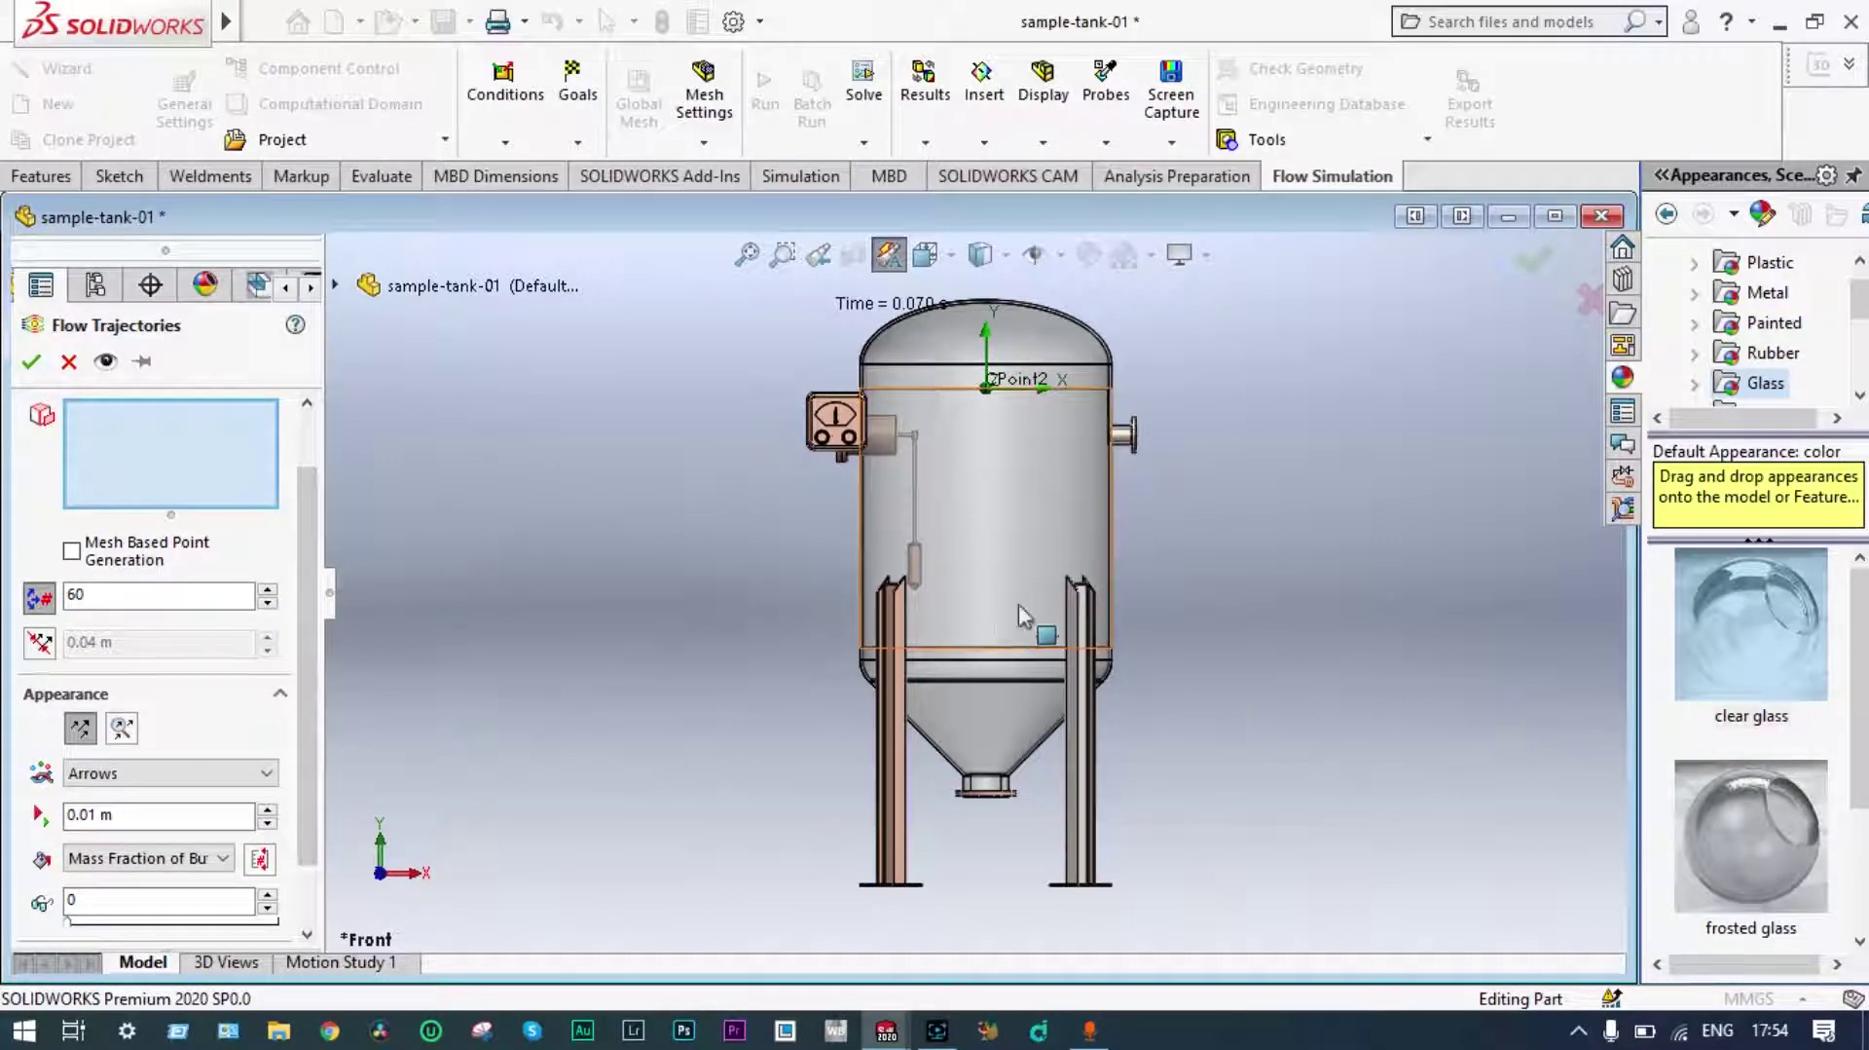
pyautogui.moveTo(1218, 522); pyautogui.dragTo(1071, 646, button='middle')
pyautogui.scroll(-6, 915, 497)
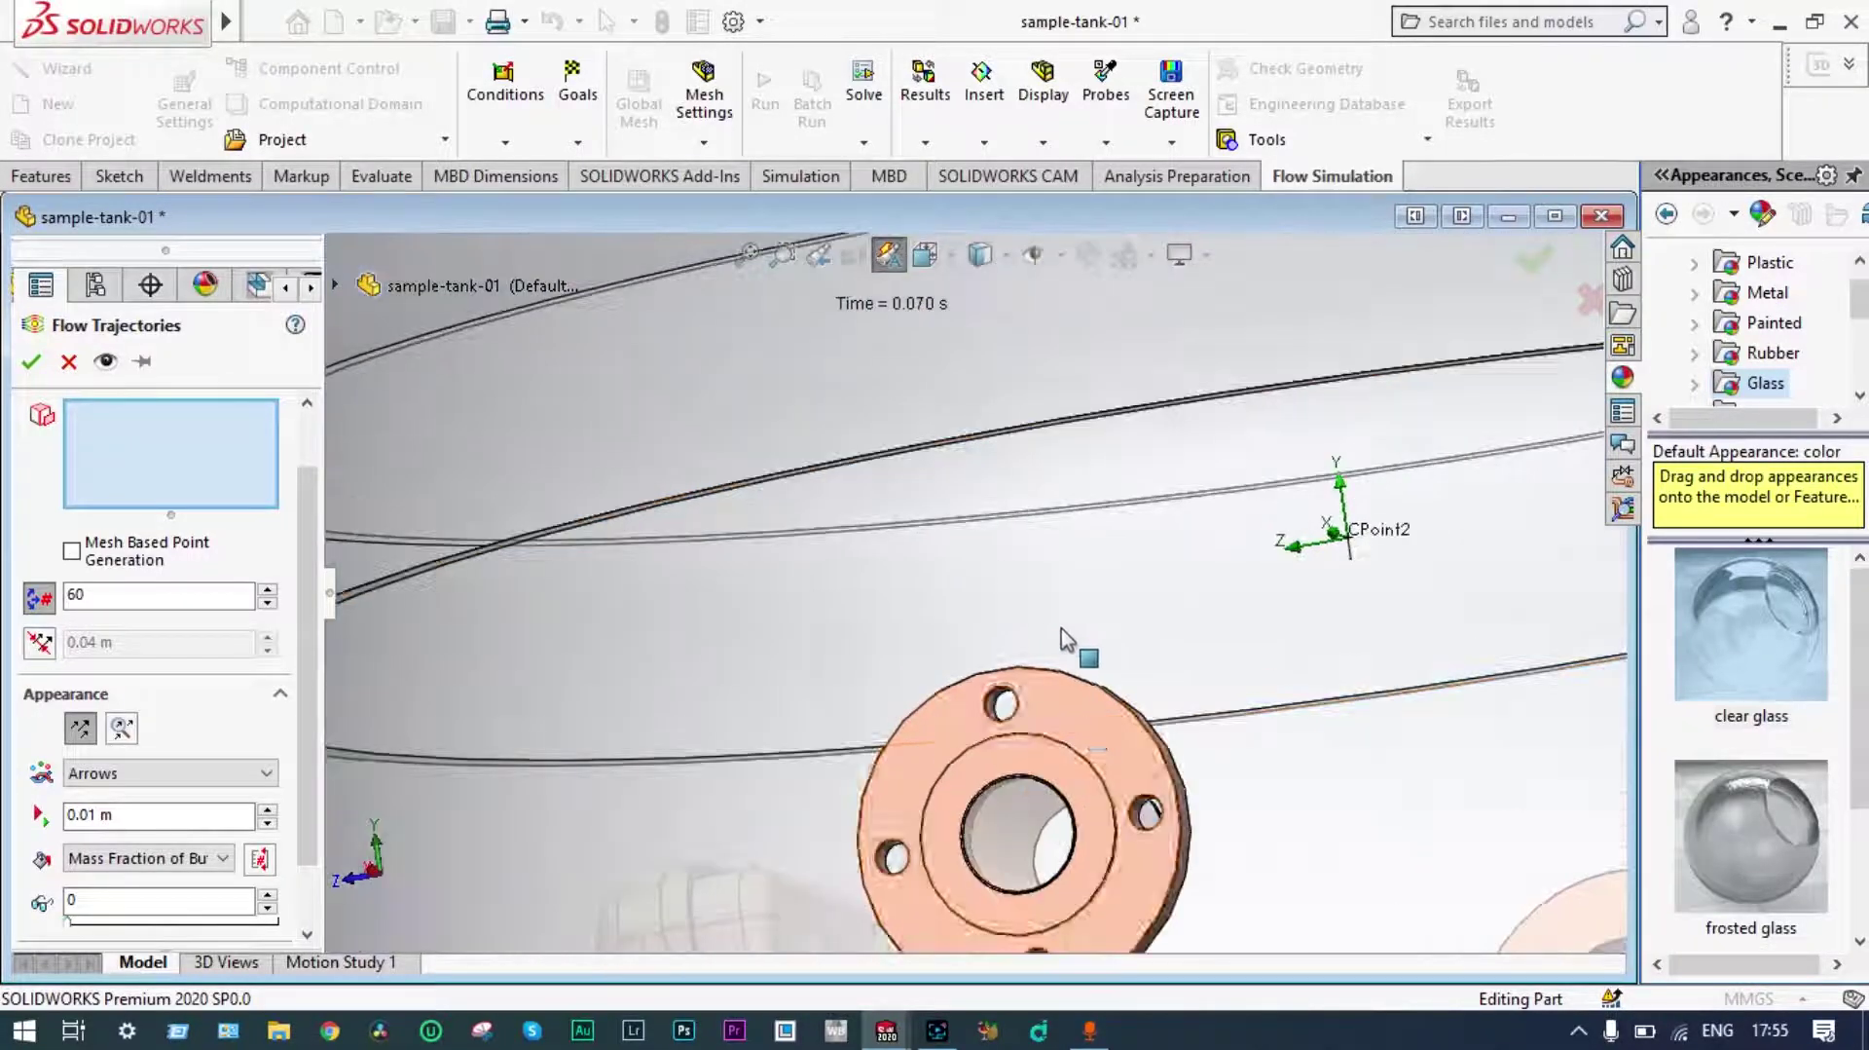
pyautogui.scroll(3, 1044, 800)
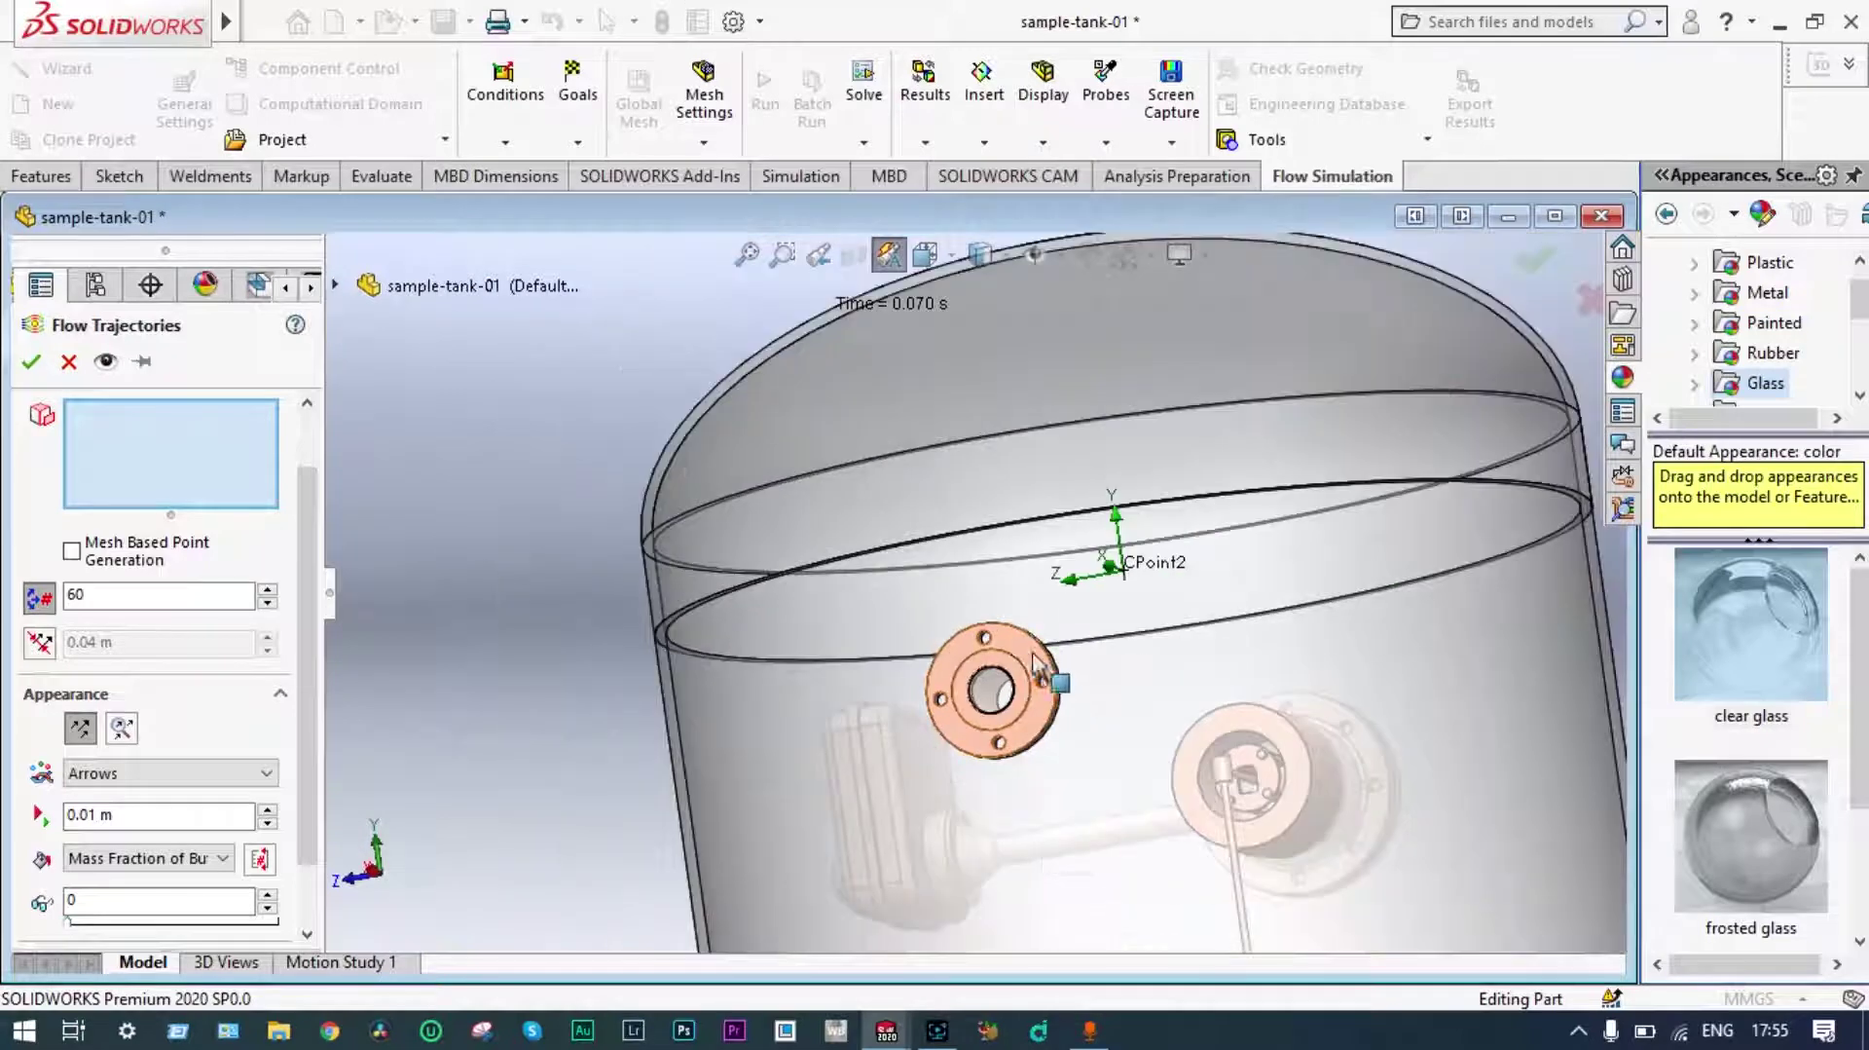
pyautogui.moveTo(964, 672); pyautogui.dragTo(1062, 650, button='middle')
pyautogui.scroll(5, 1063, 682)
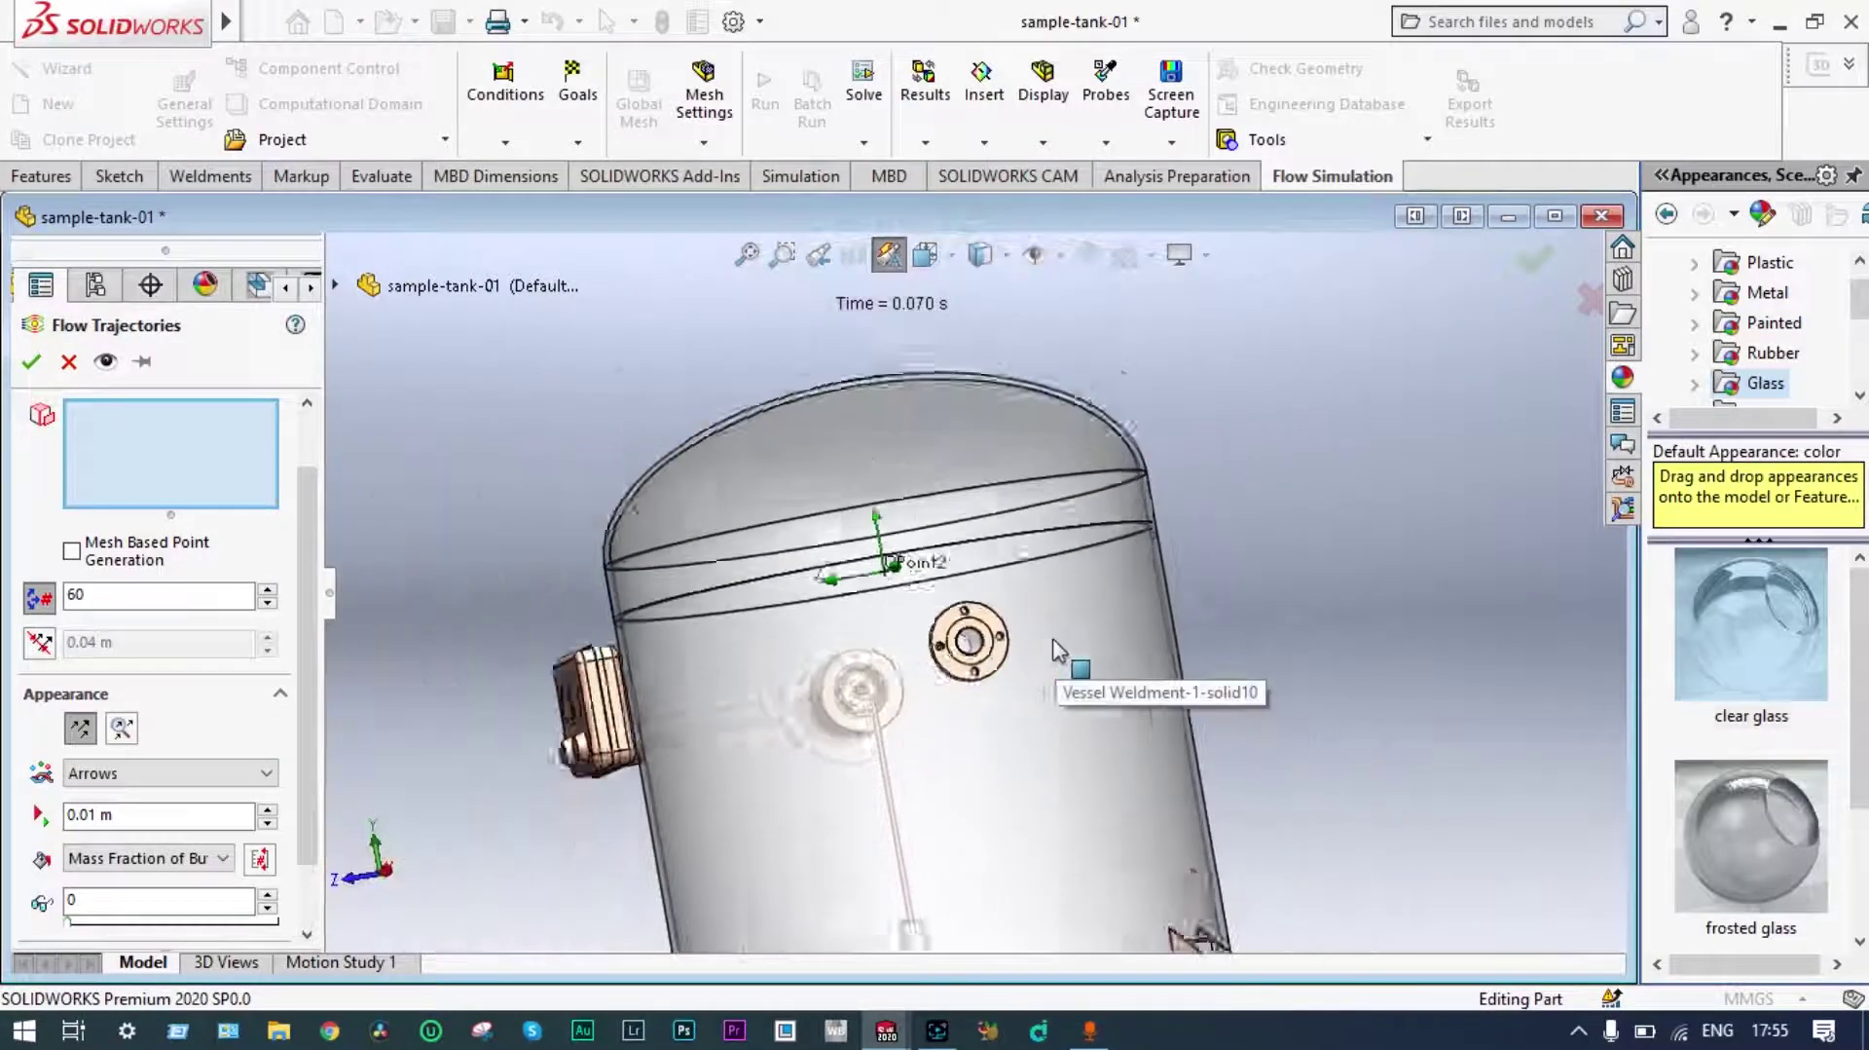
pyautogui.click(68, 361)
# Section the tank view along the Front Plane with zero offset to expose the inside of the nozzles.
pyautogui.scroll(4, 973, 598)
pyautogui.moveTo(705, 613); pyautogui.dragTo(938, 737, button='middle')
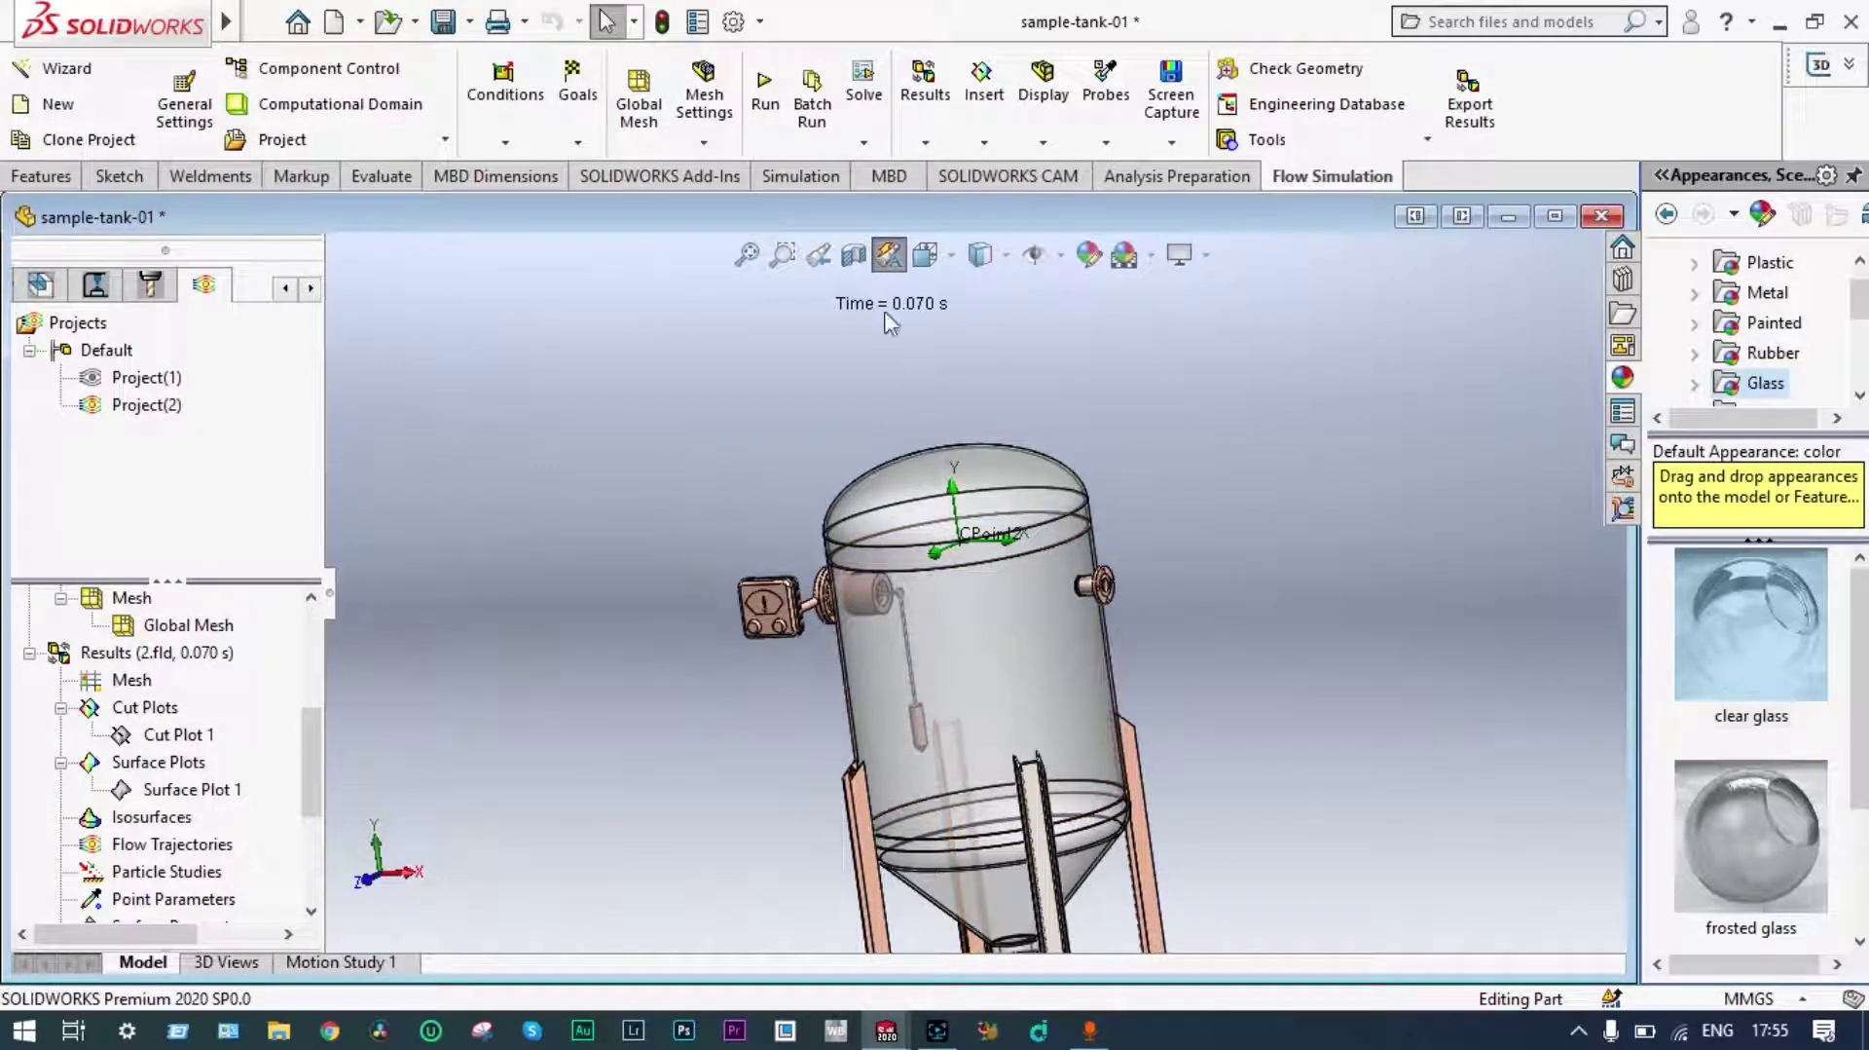
pyautogui.click(853, 255)
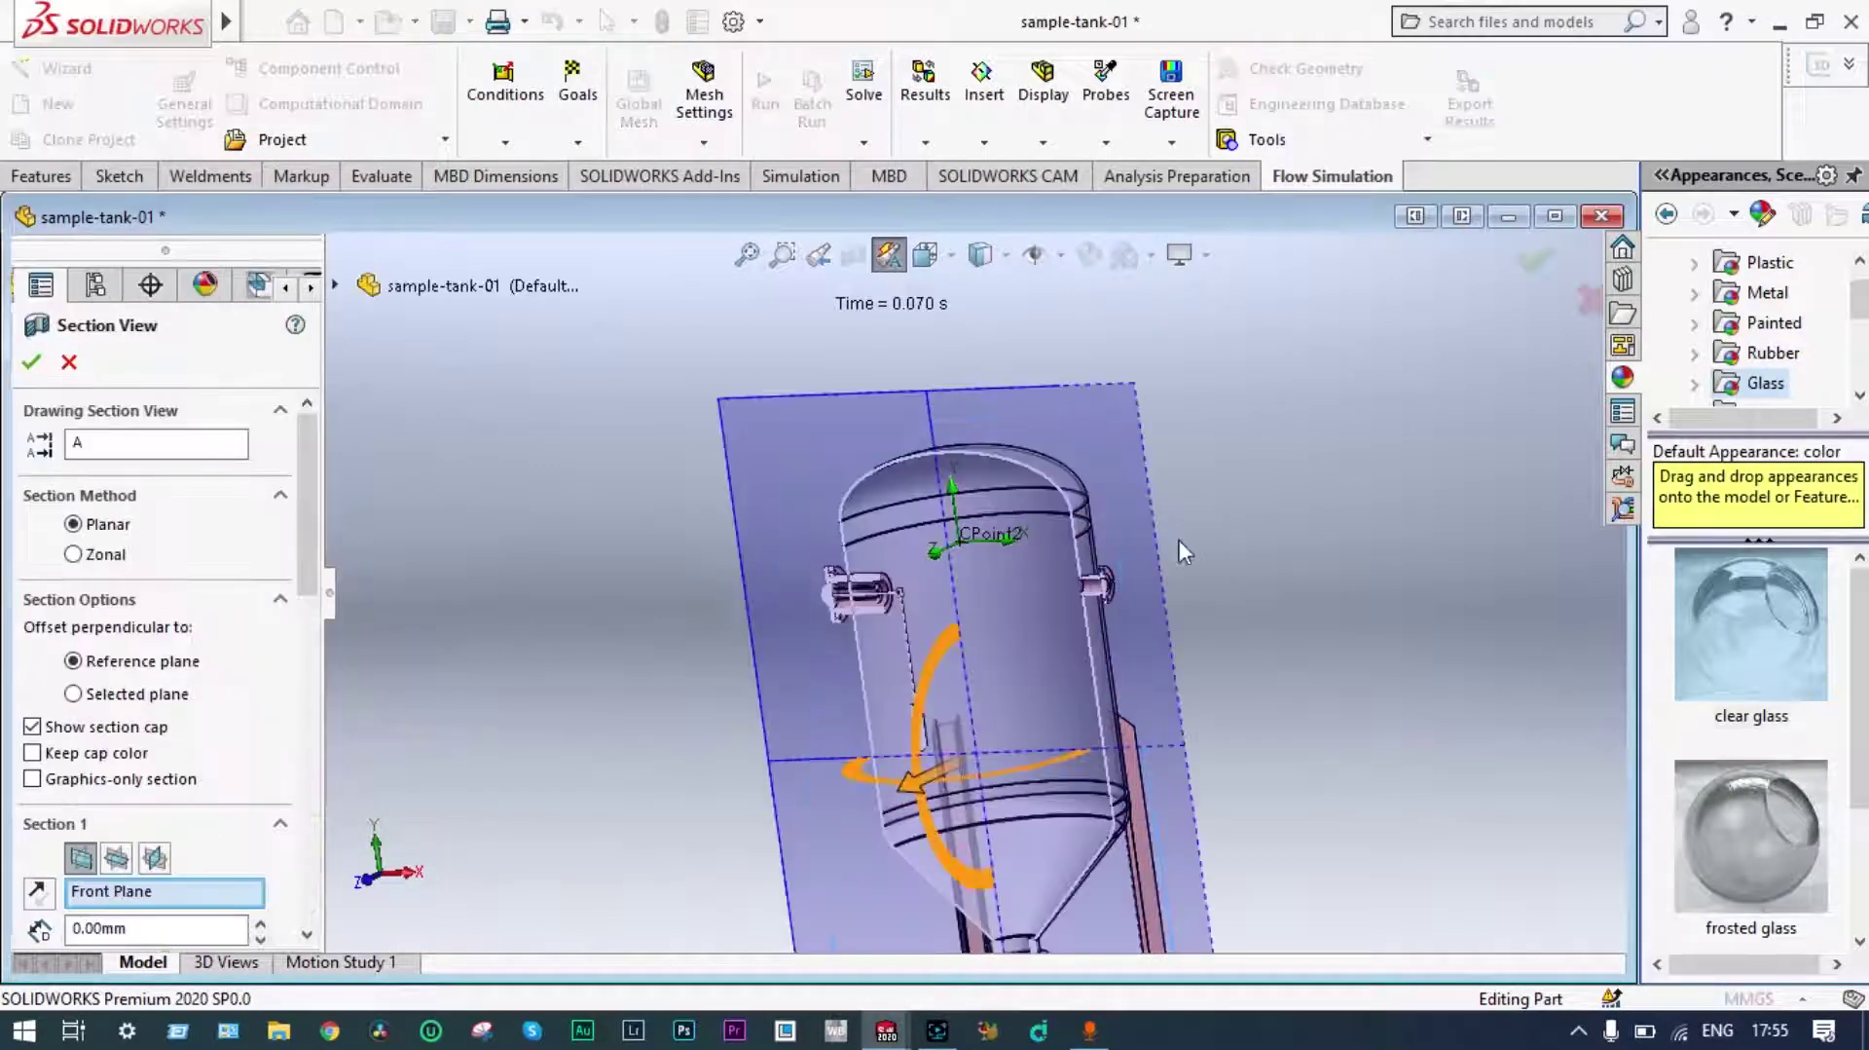
pyautogui.click(1535, 261)
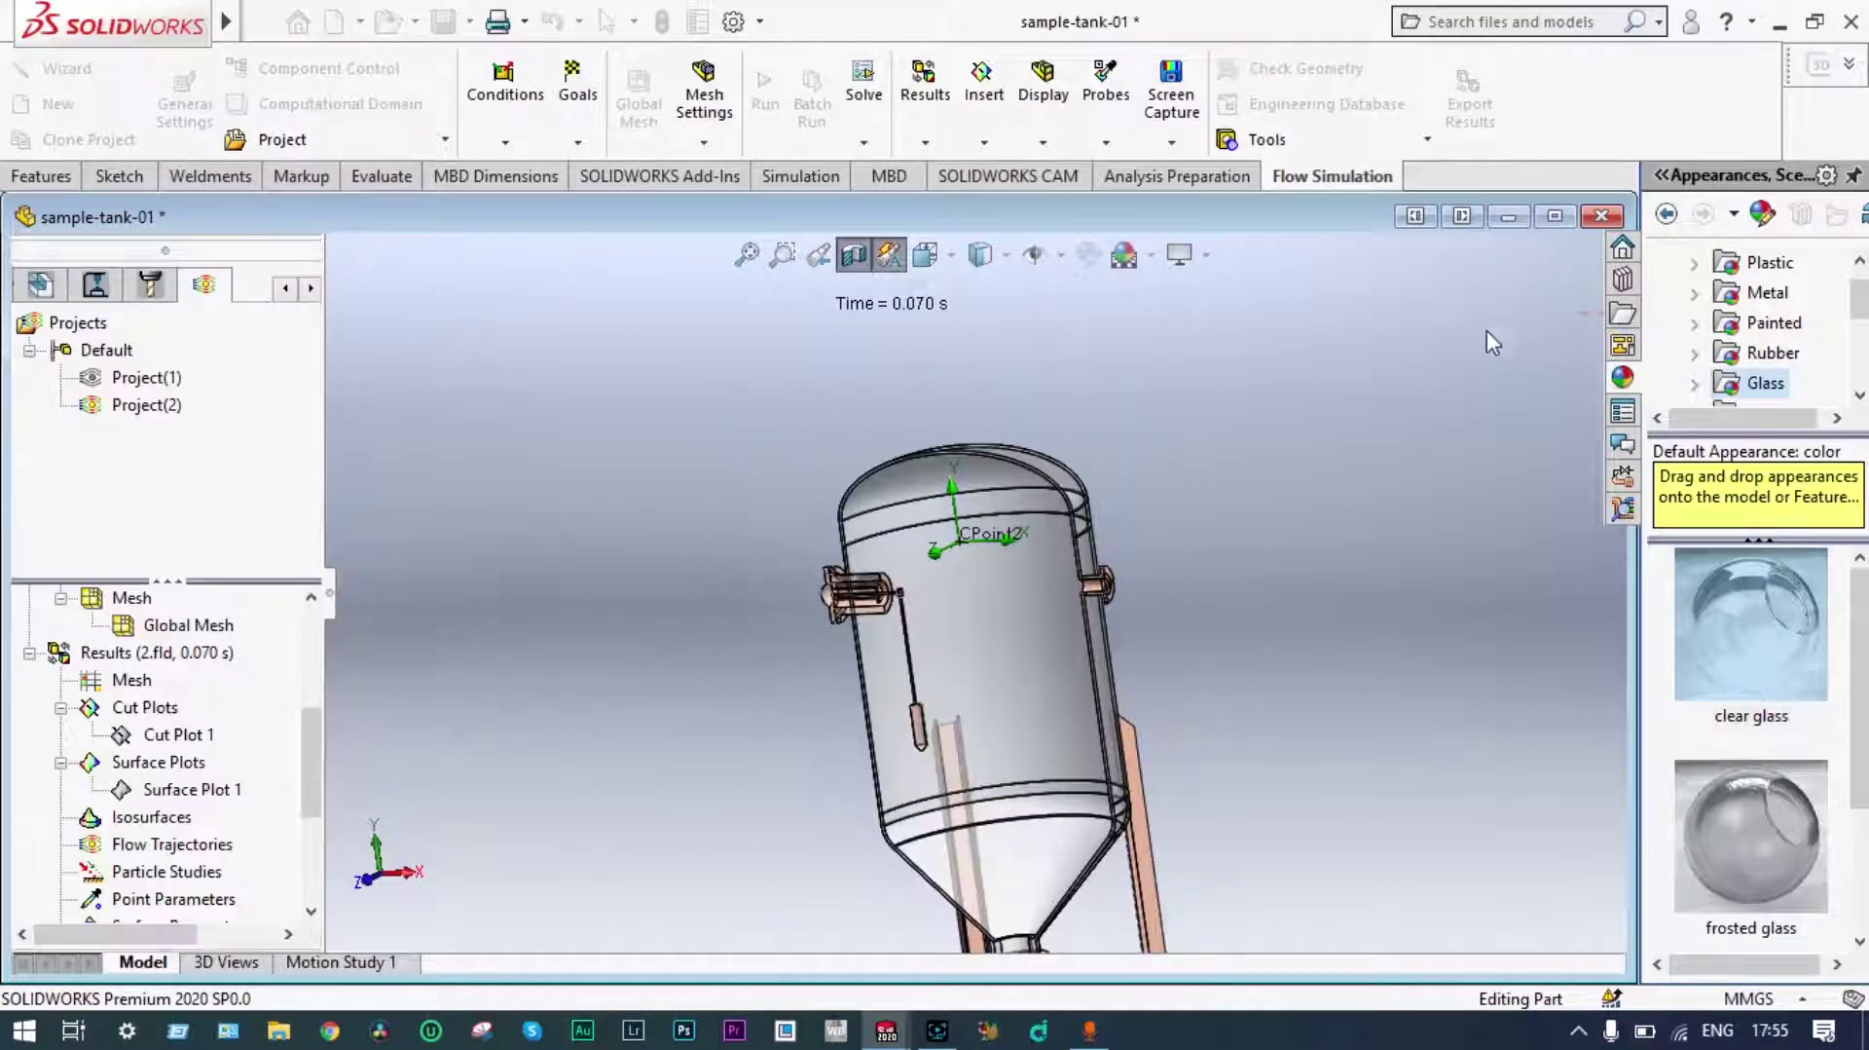
pyautogui.scroll(-5, 575, 701)
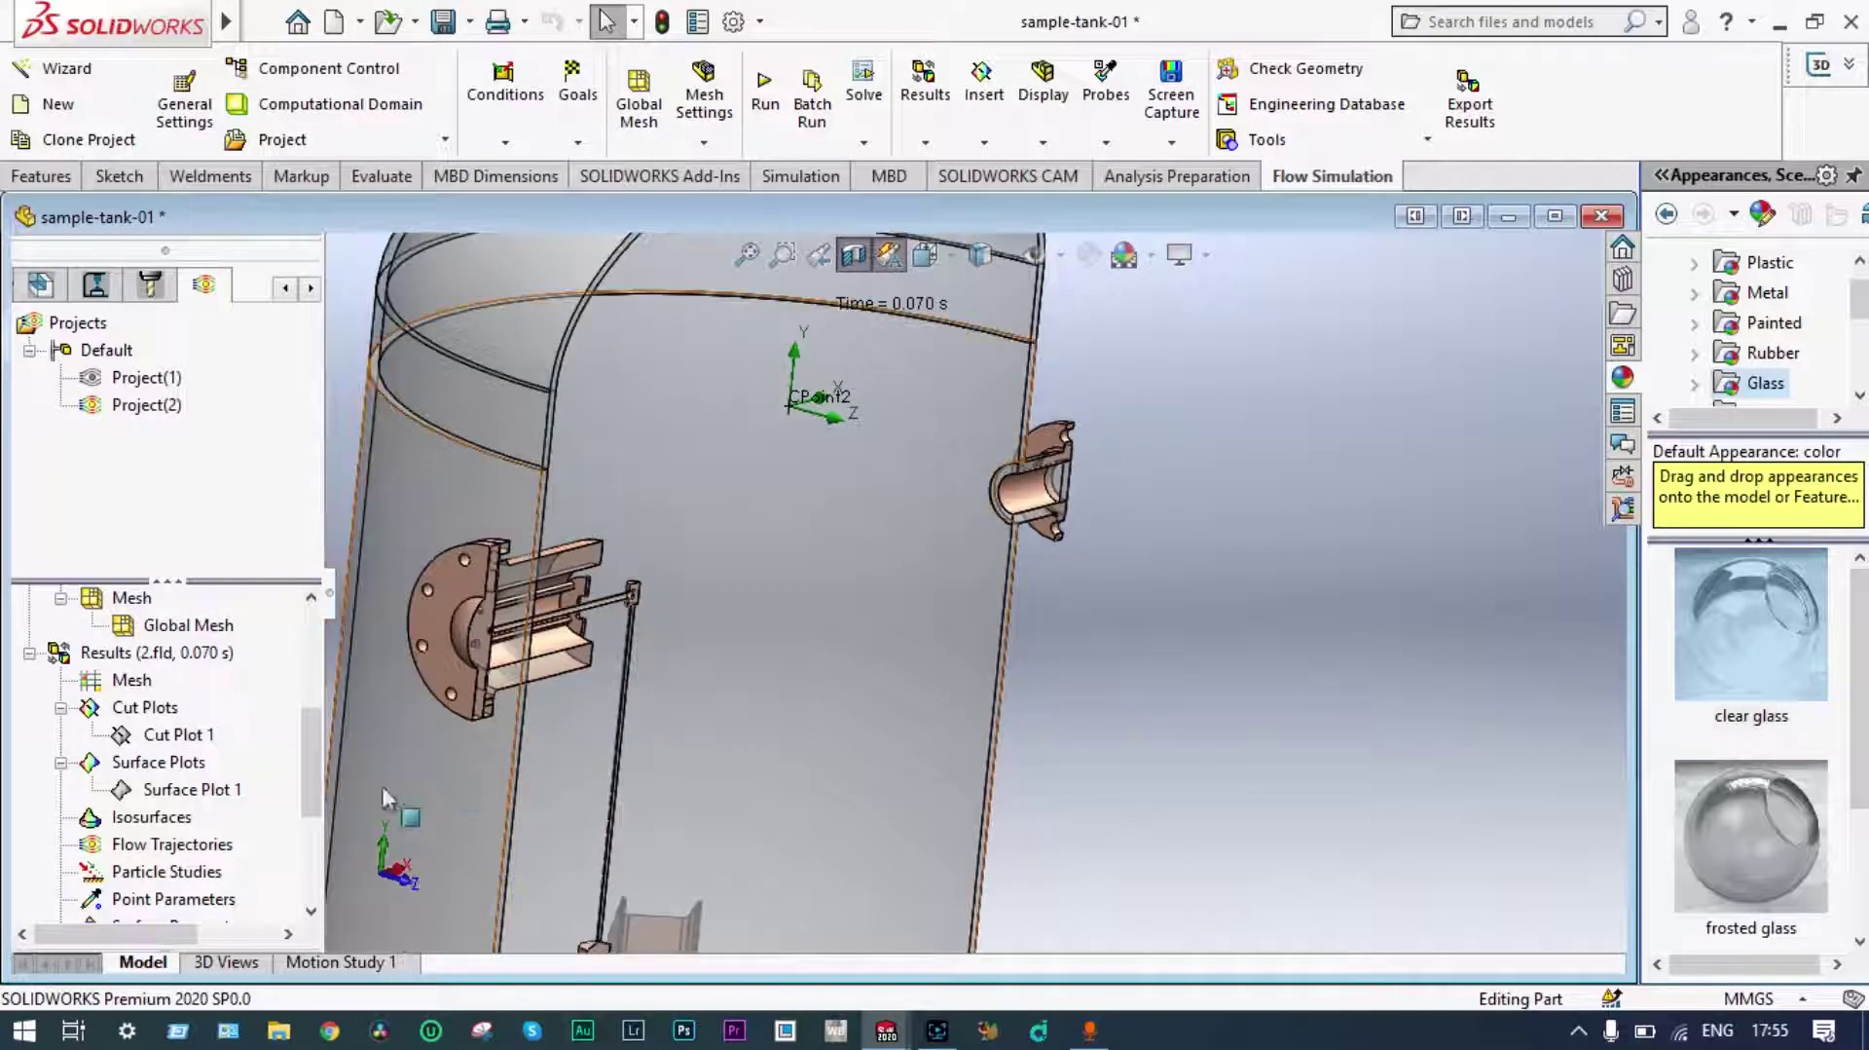
# Start a new flow trajectories plot with 60 points, drawn as arrows.
pyautogui.moveTo(316, 757); pyautogui.dragTo(317, 855)
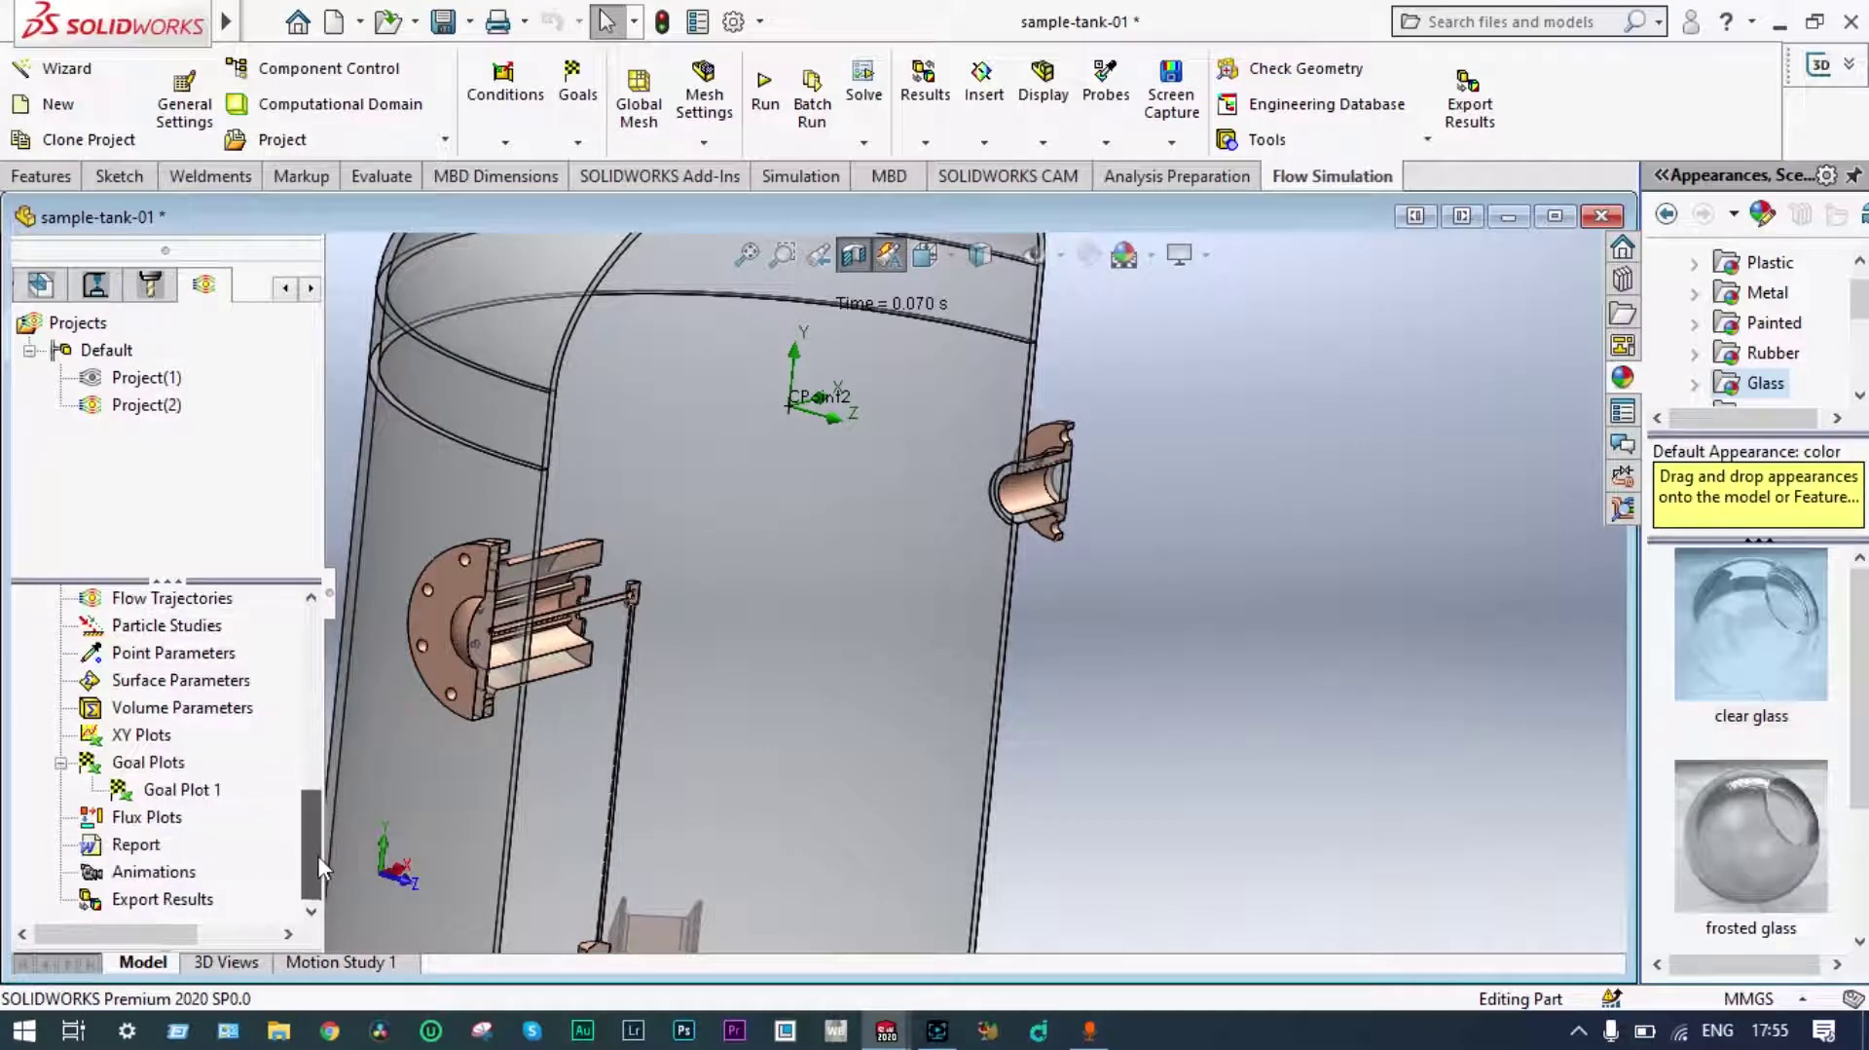
pyautogui.rightClick(205, 611)
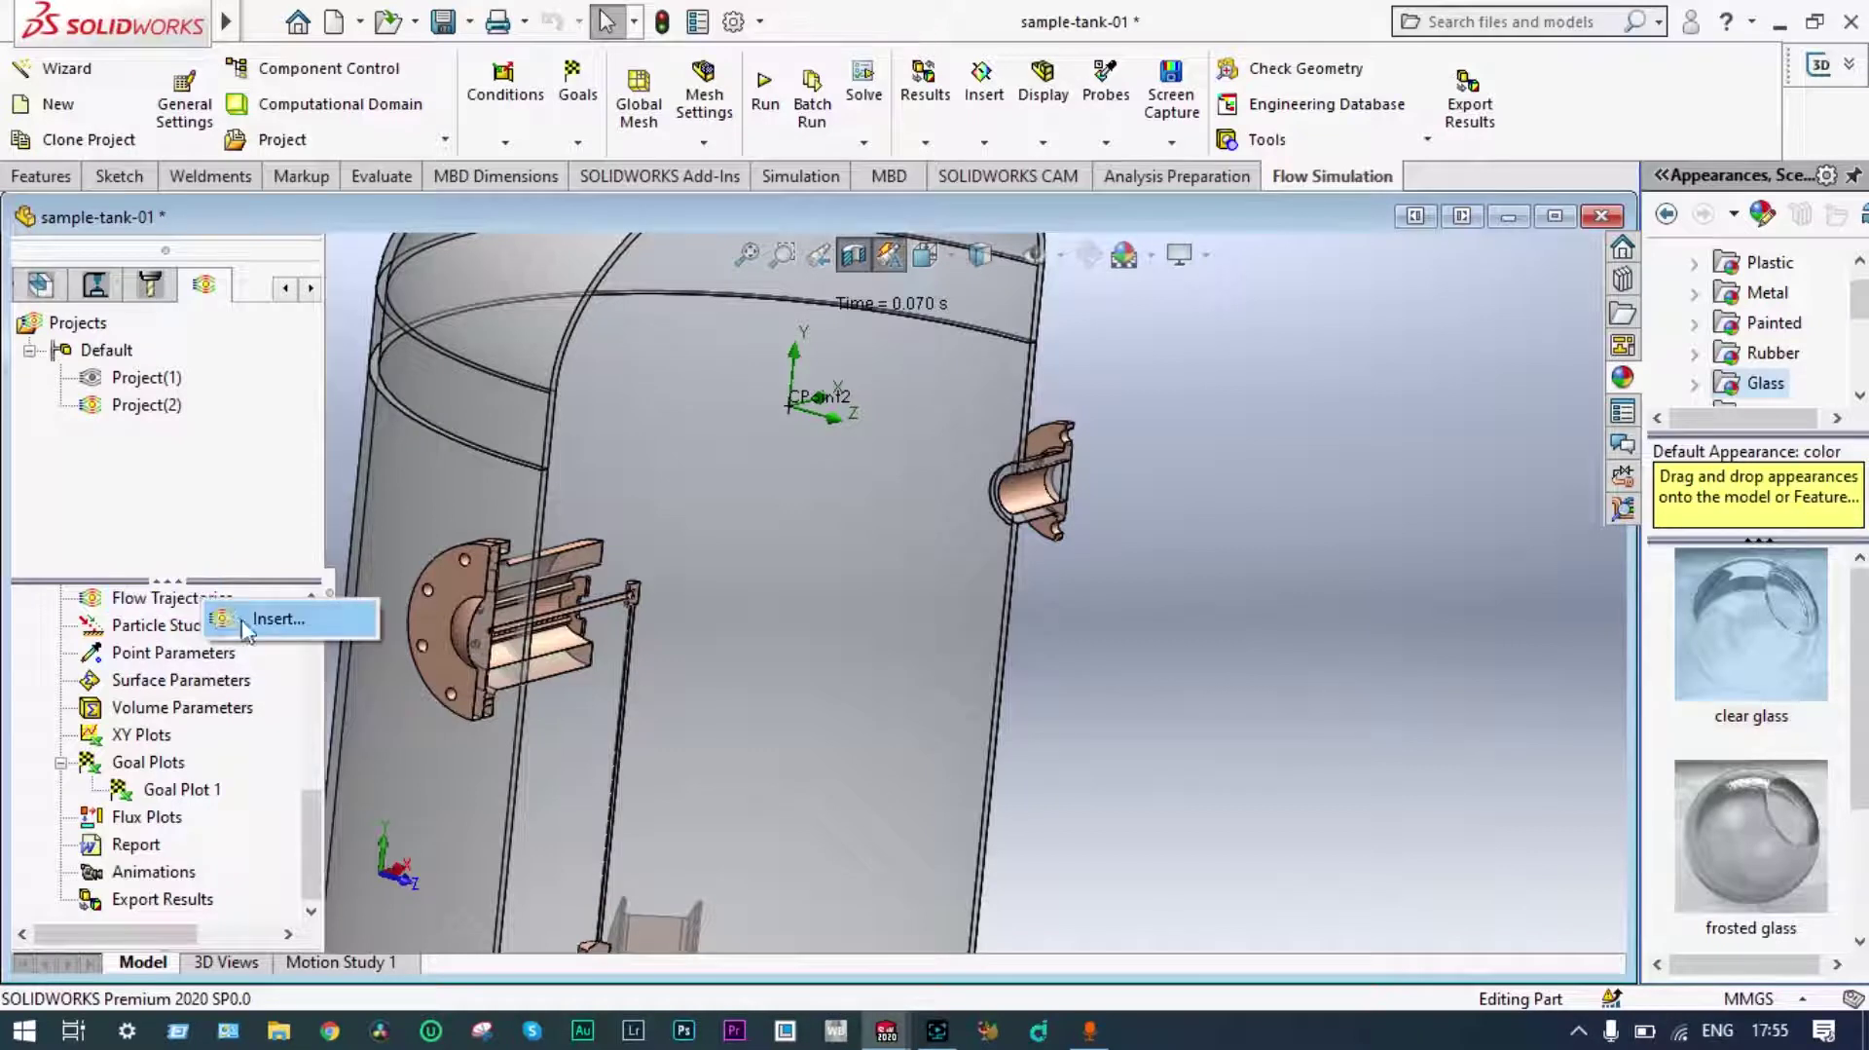
pyautogui.press('Escape')
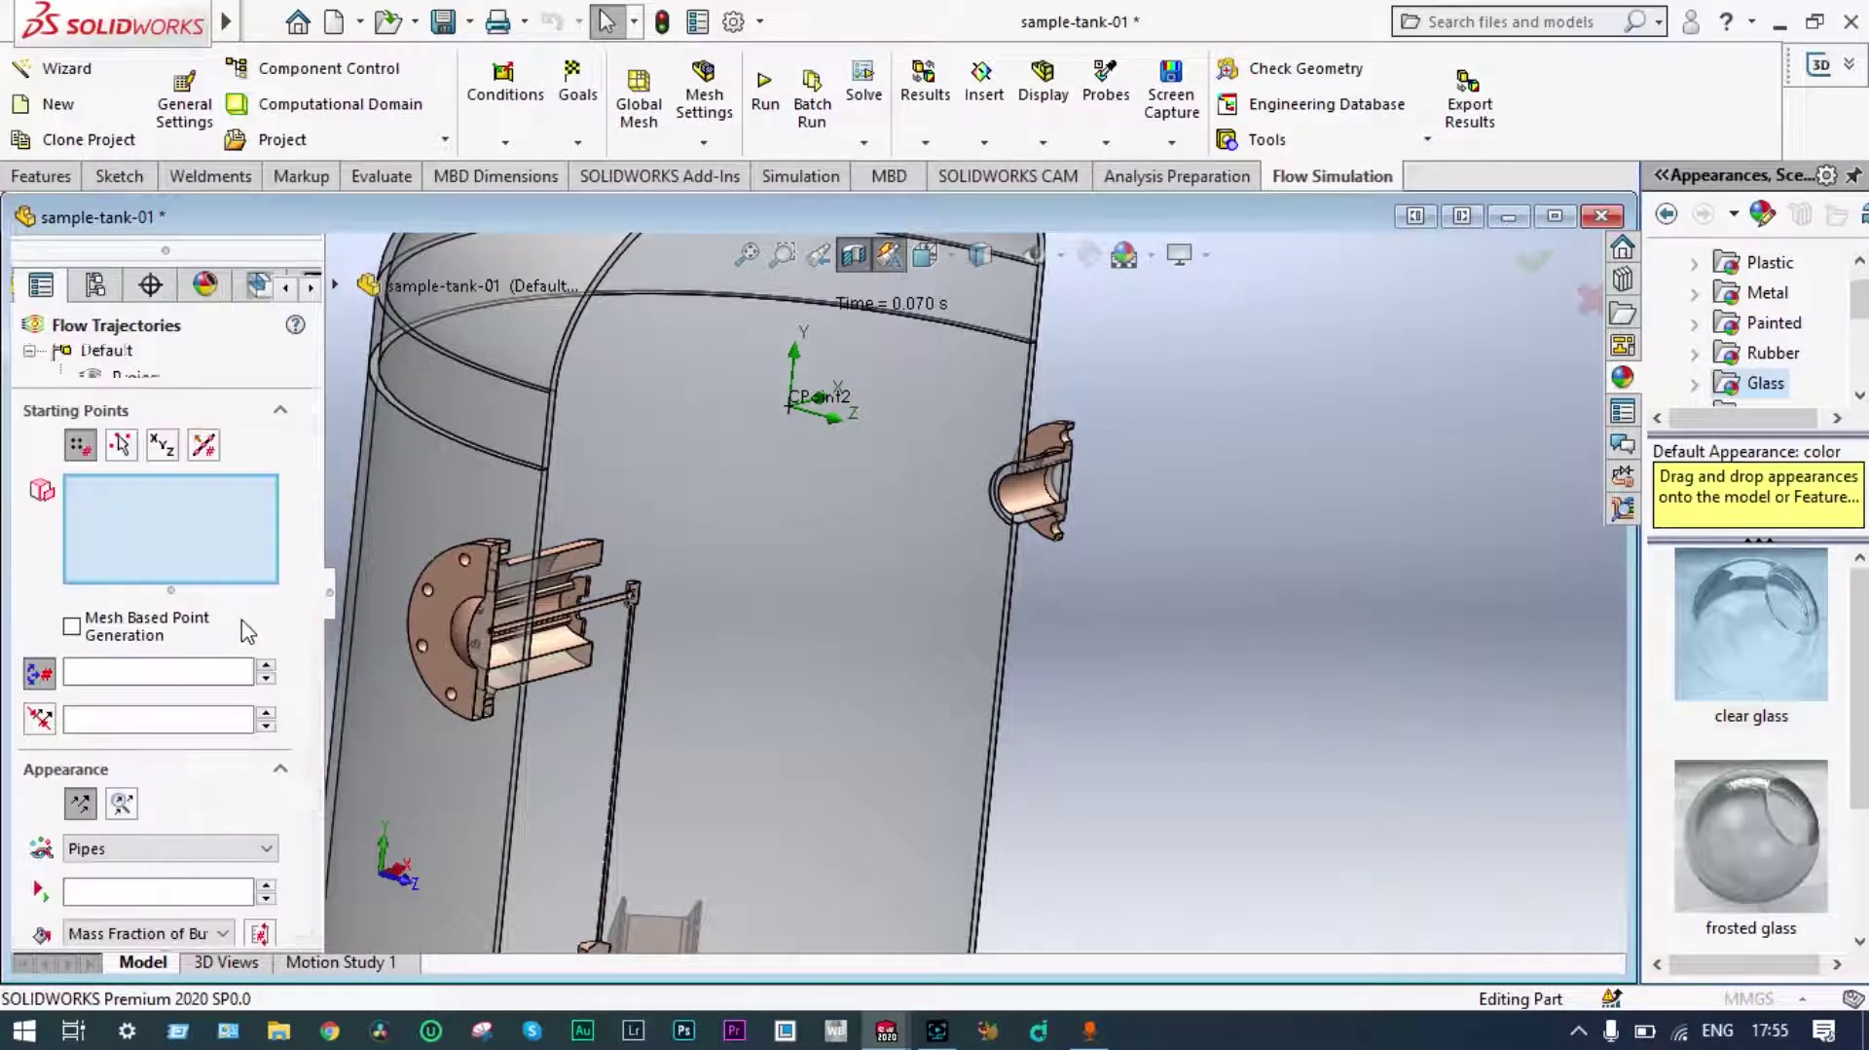
pyautogui.click(93, 669)
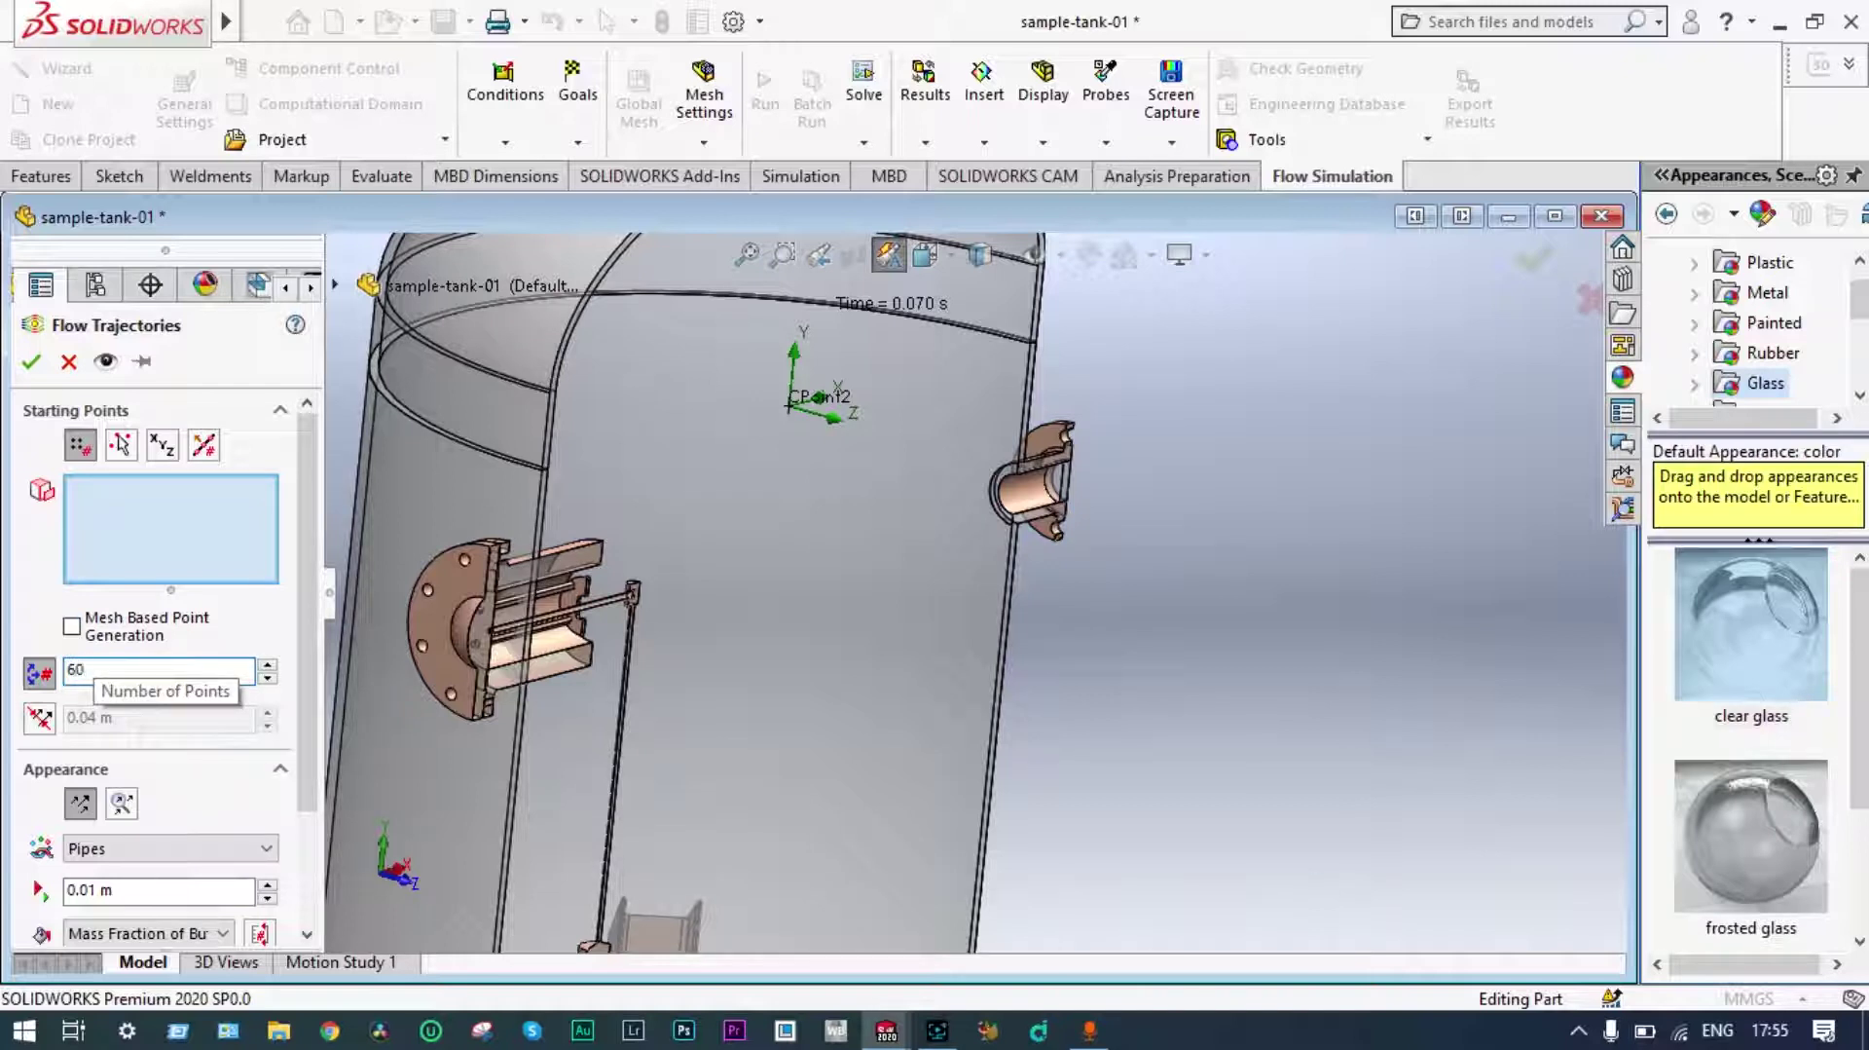
pyautogui.click(263, 849)
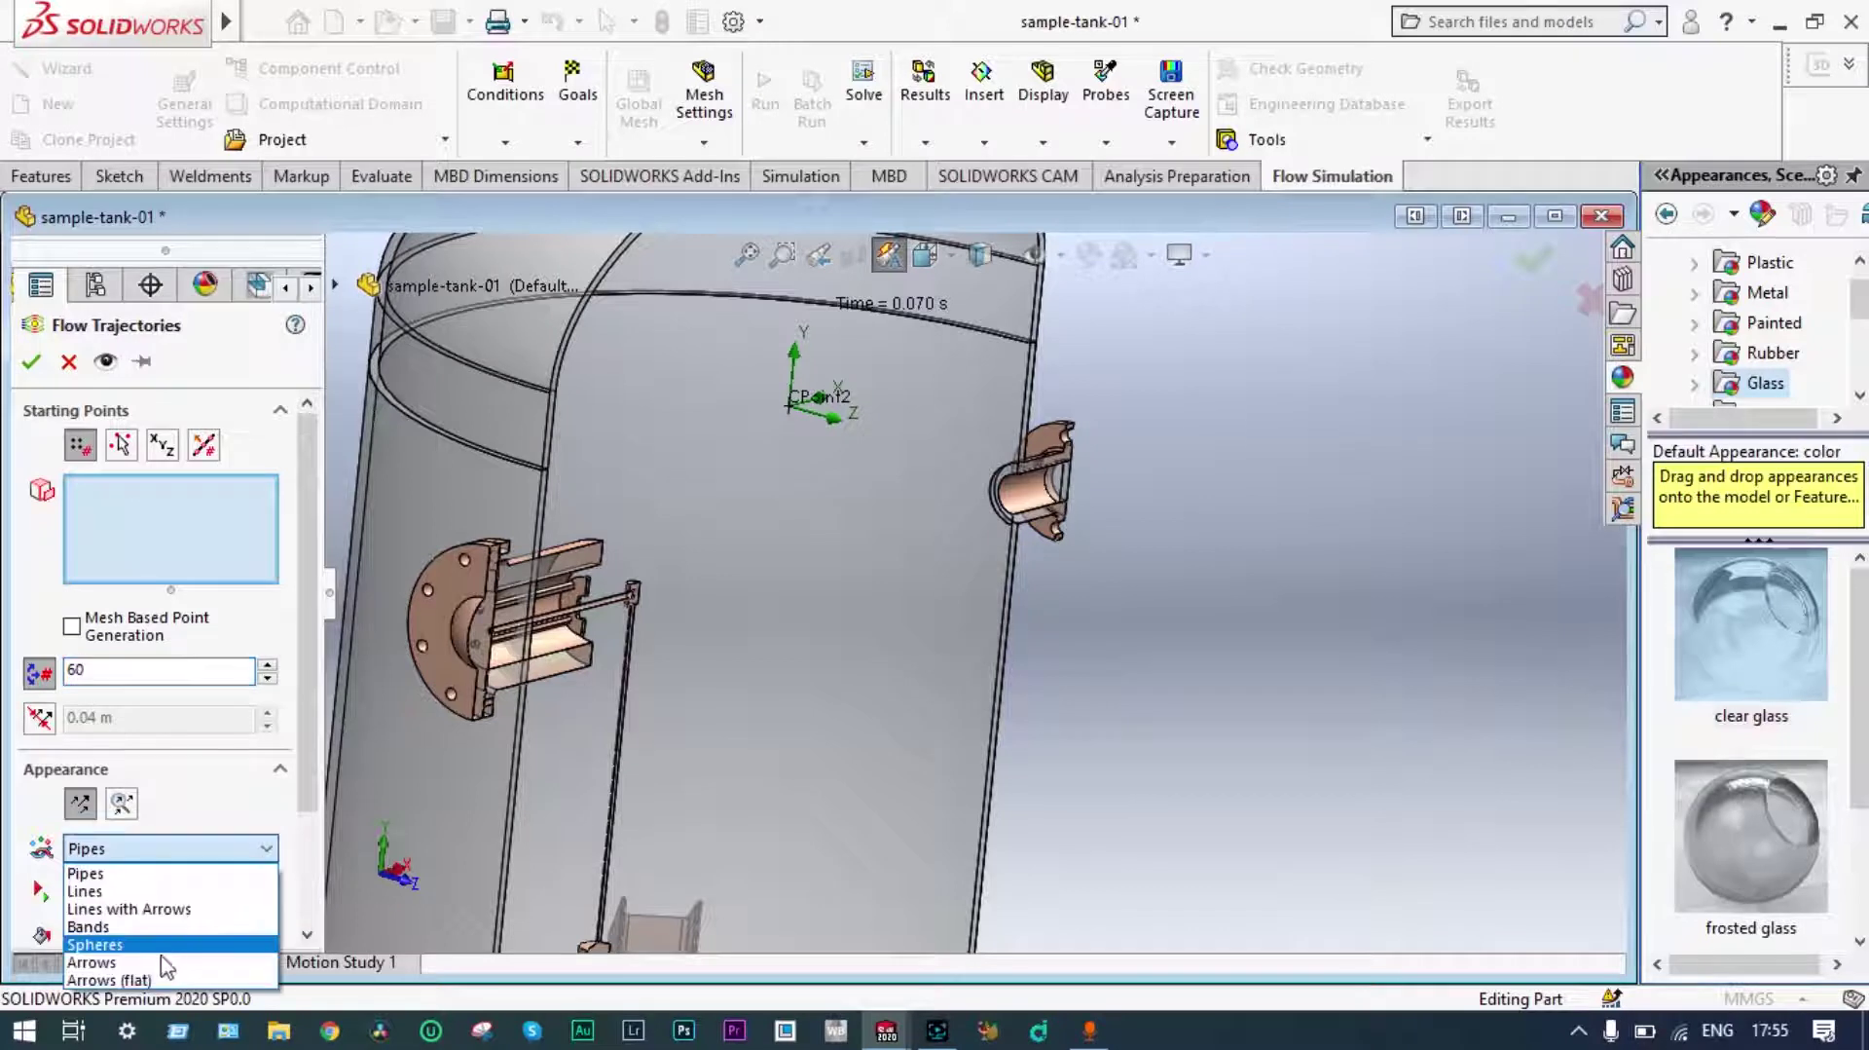
pyautogui.click(141, 963)
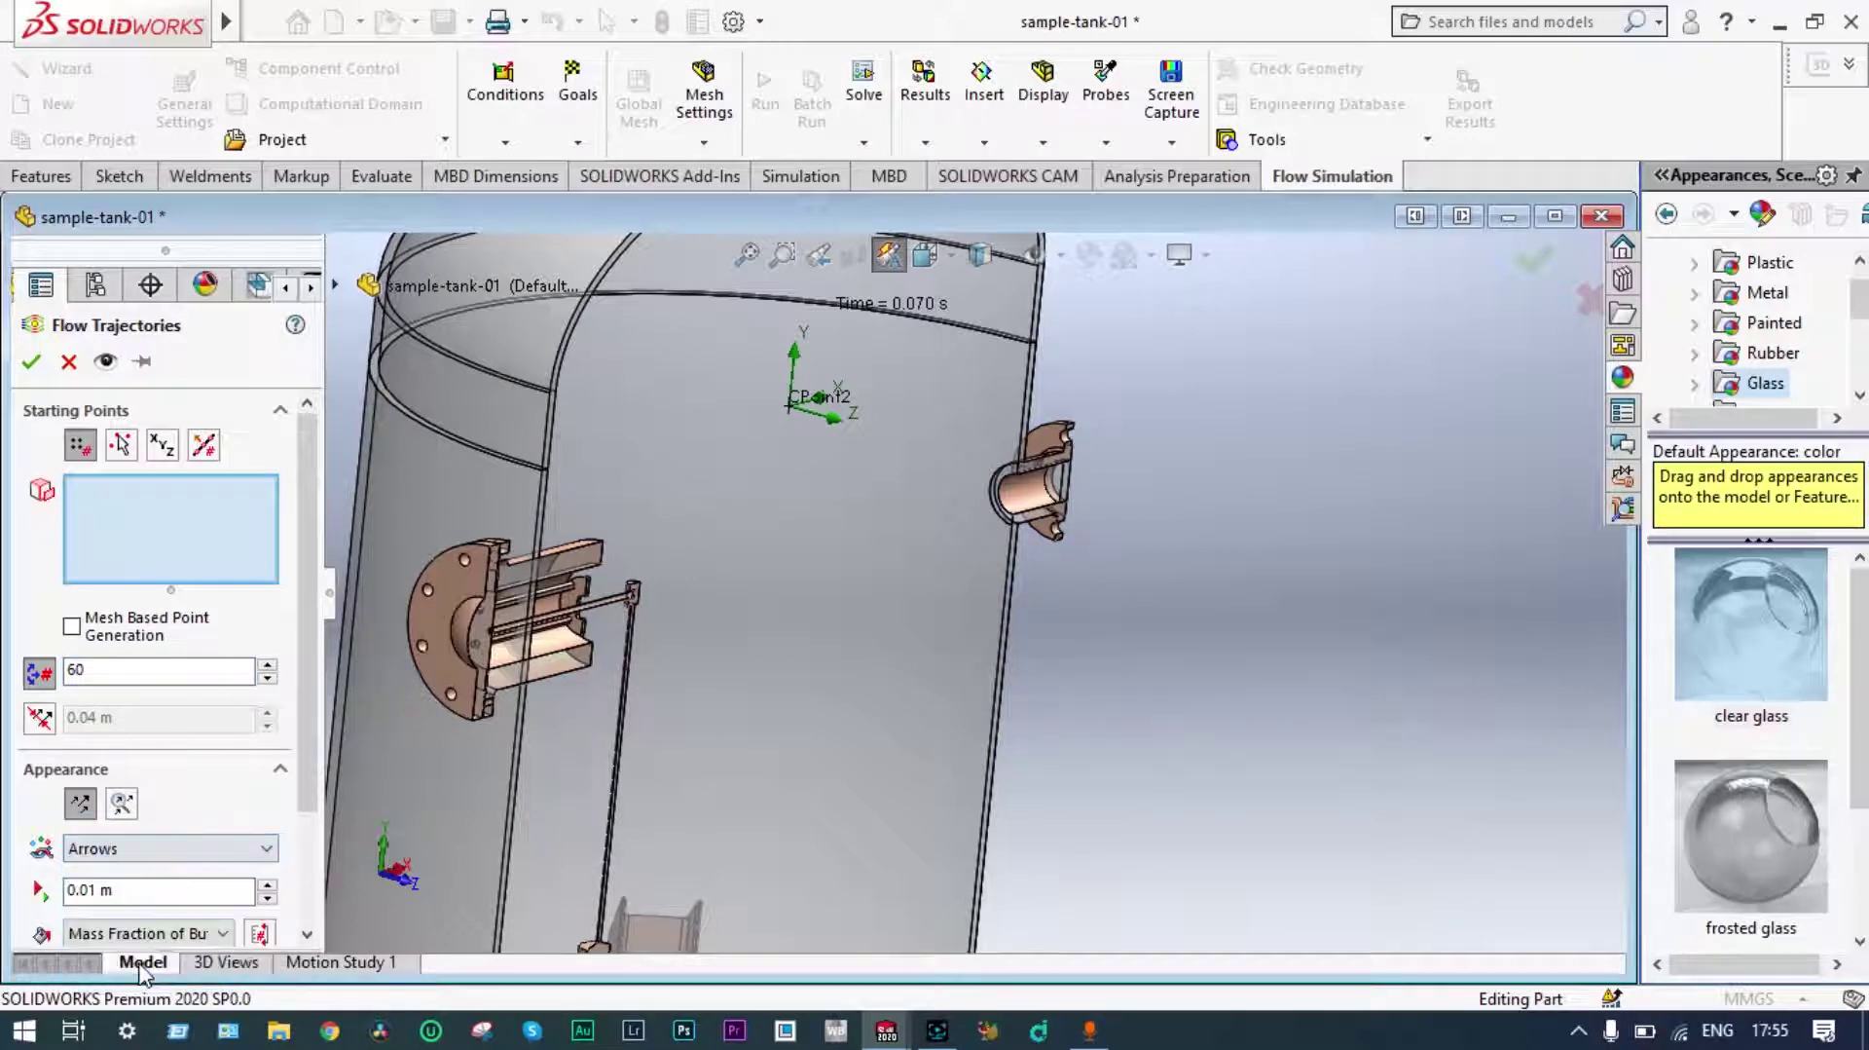
pyautogui.moveTo(302, 698); pyautogui.dragTo(326, 821)
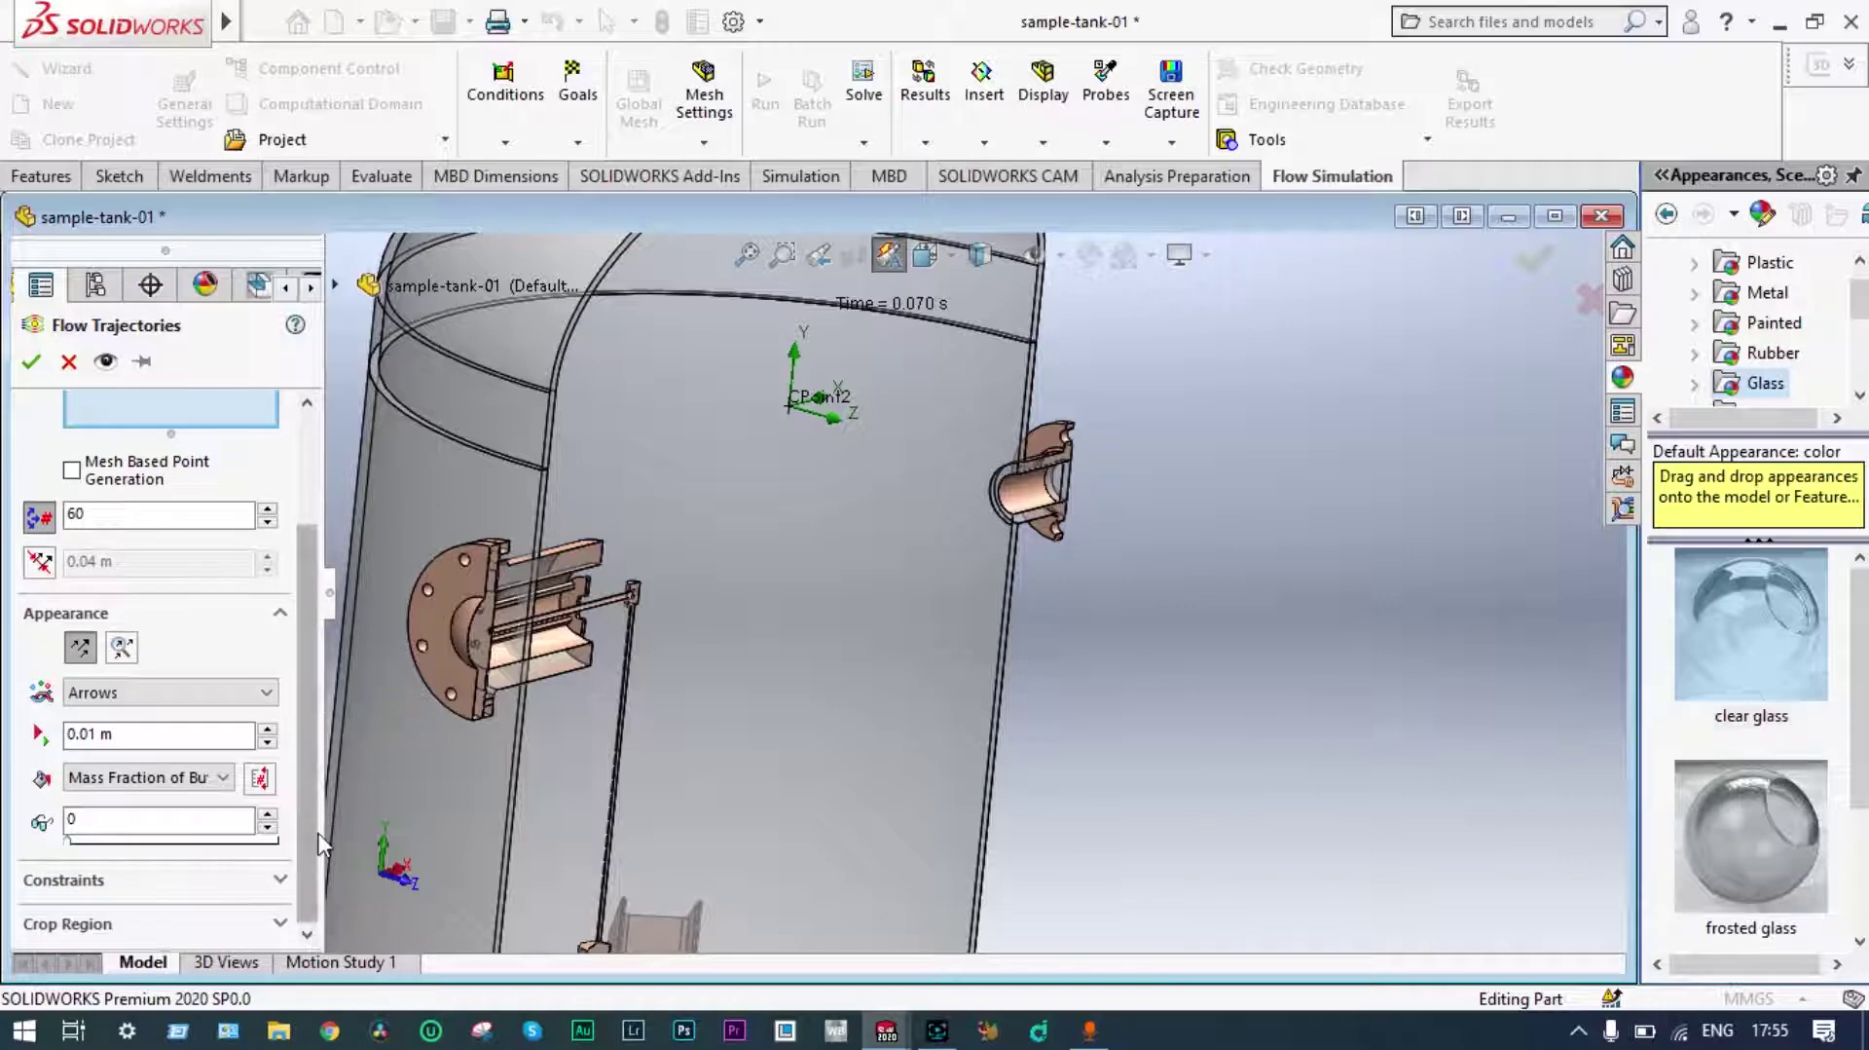
# Use the inner lid face of the small side inlet nozzle as the starting surface and generate the flow trajectories.
pyautogui.scroll(-5, 1083, 496)
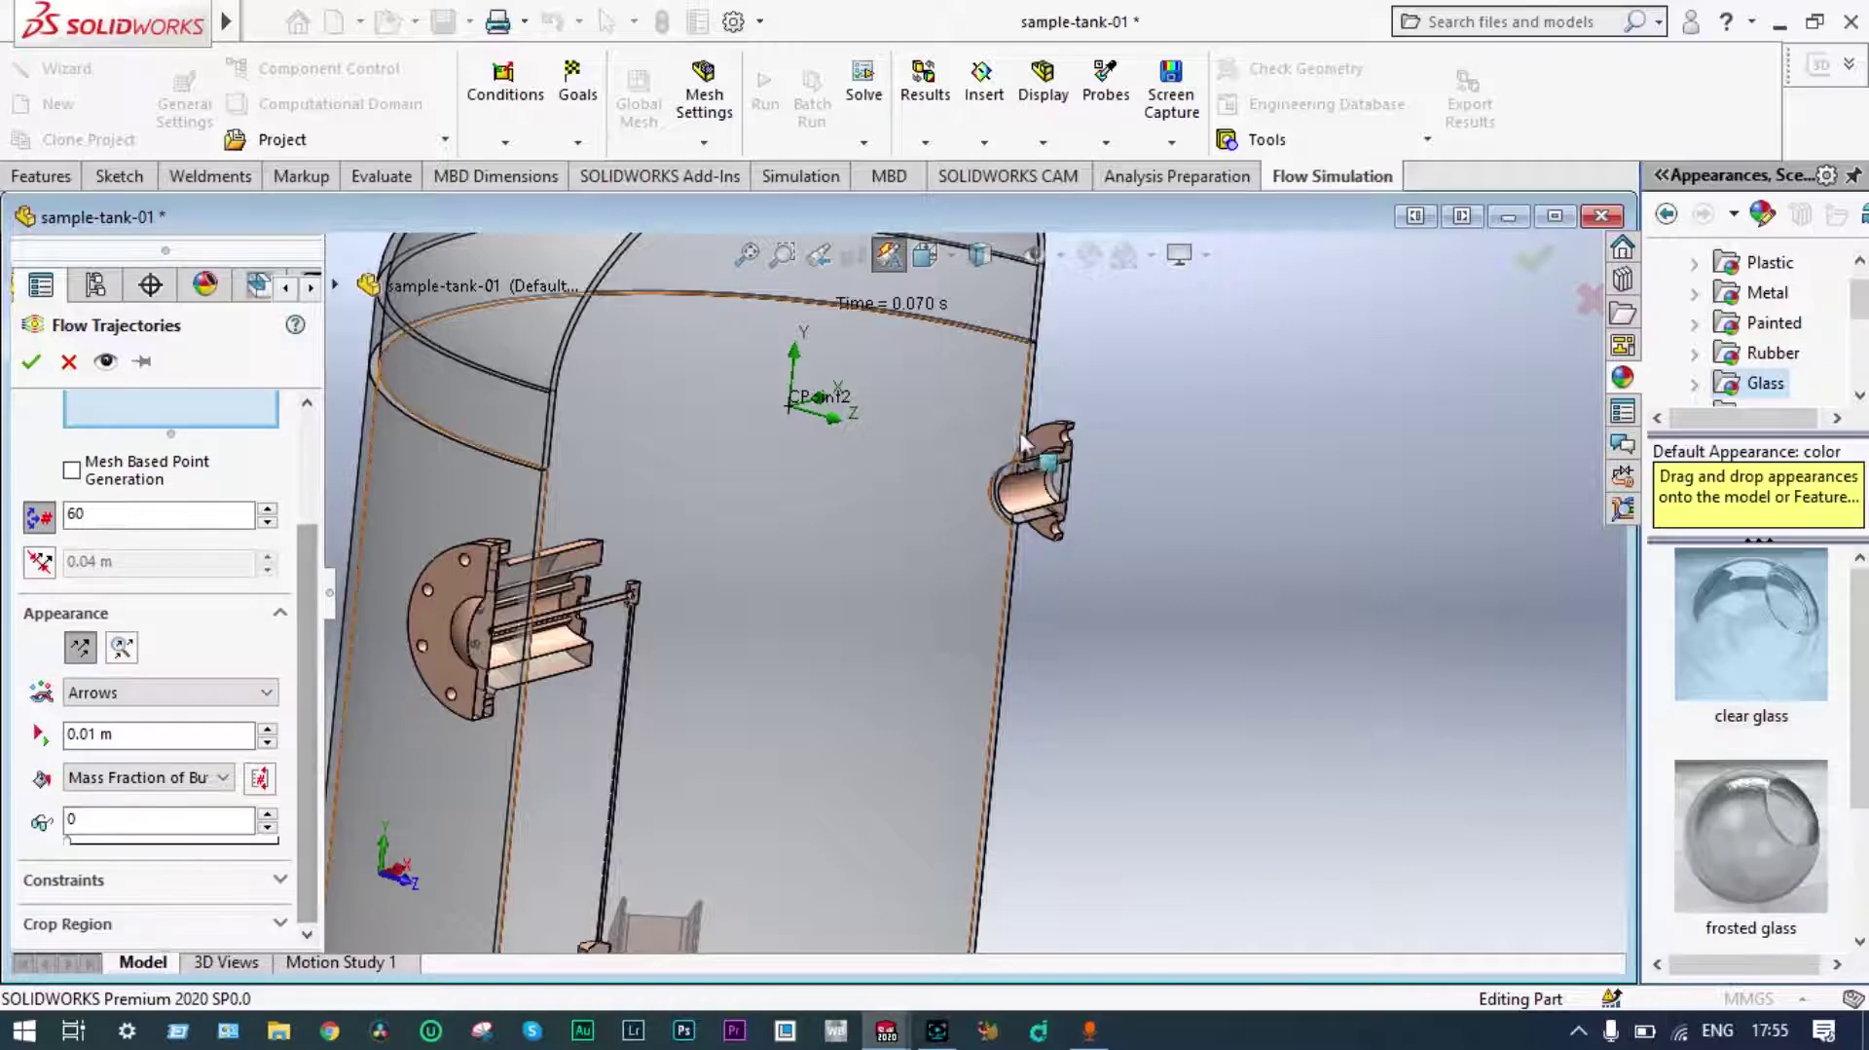
pyautogui.scroll(-3, 1083, 497)
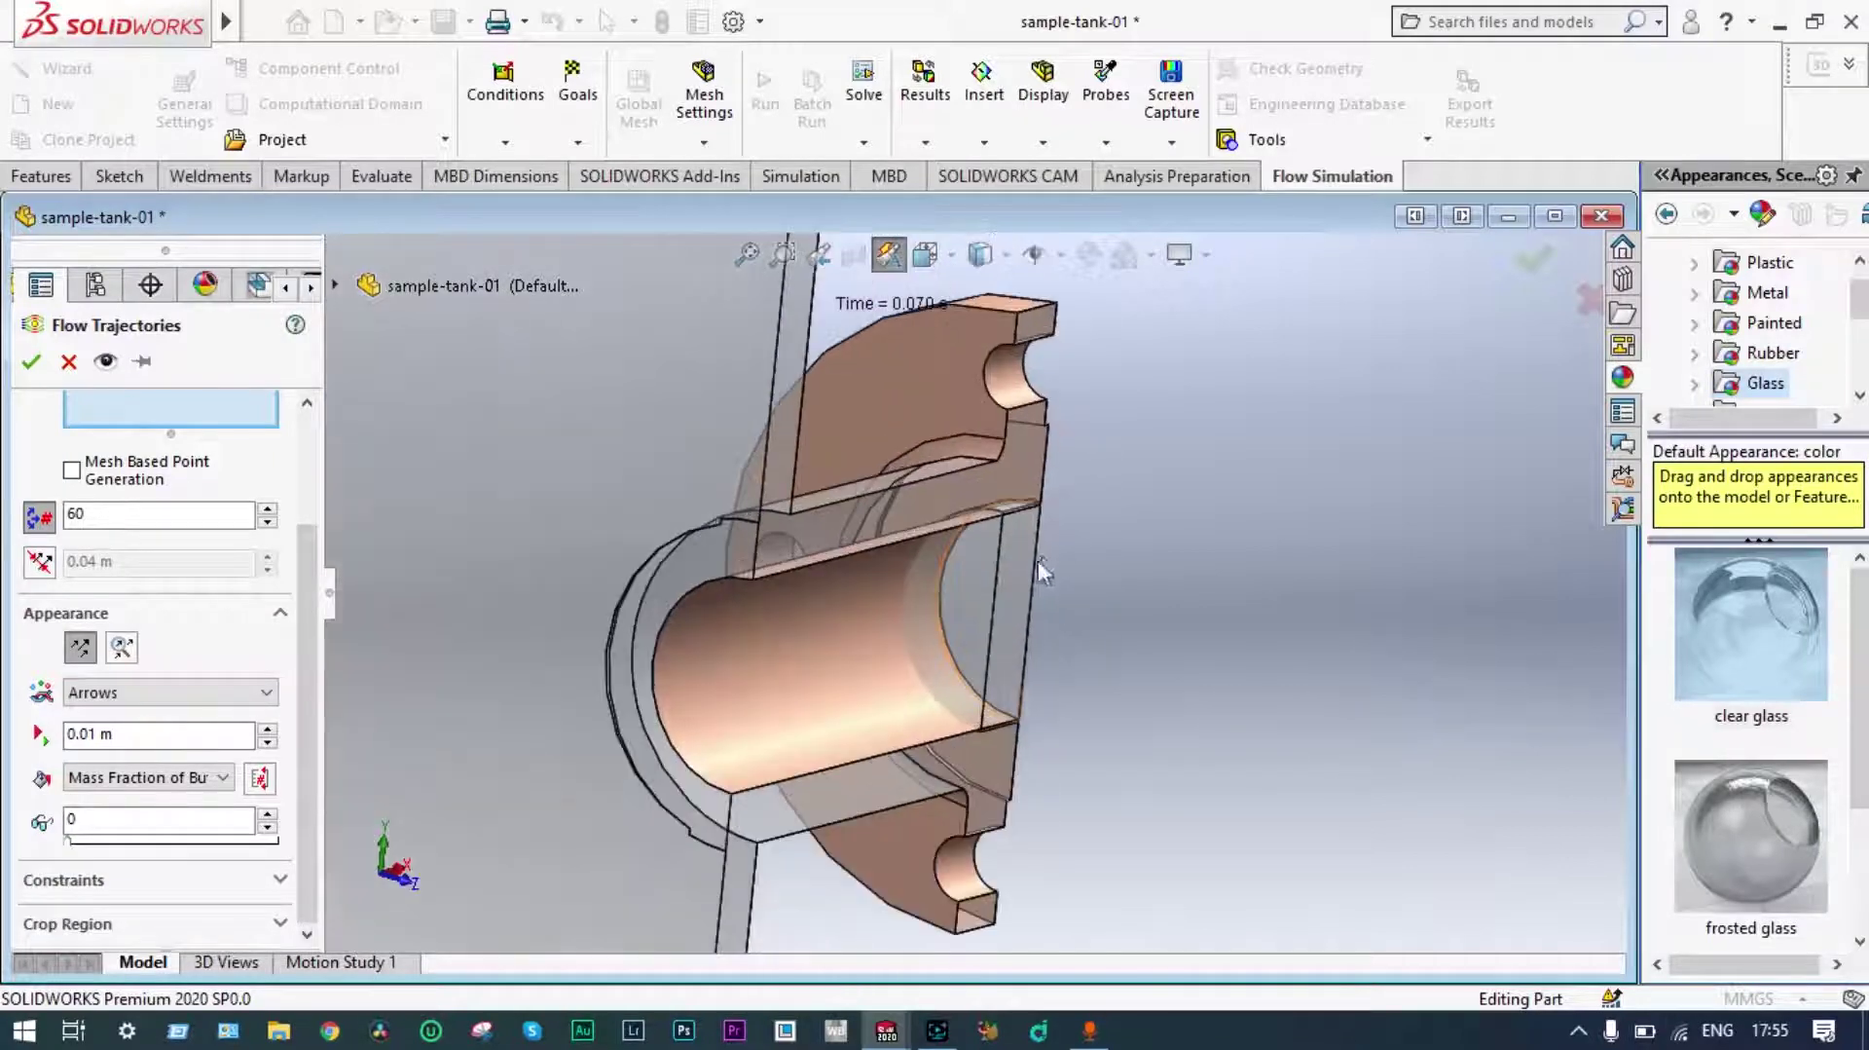
pyautogui.click(971, 604)
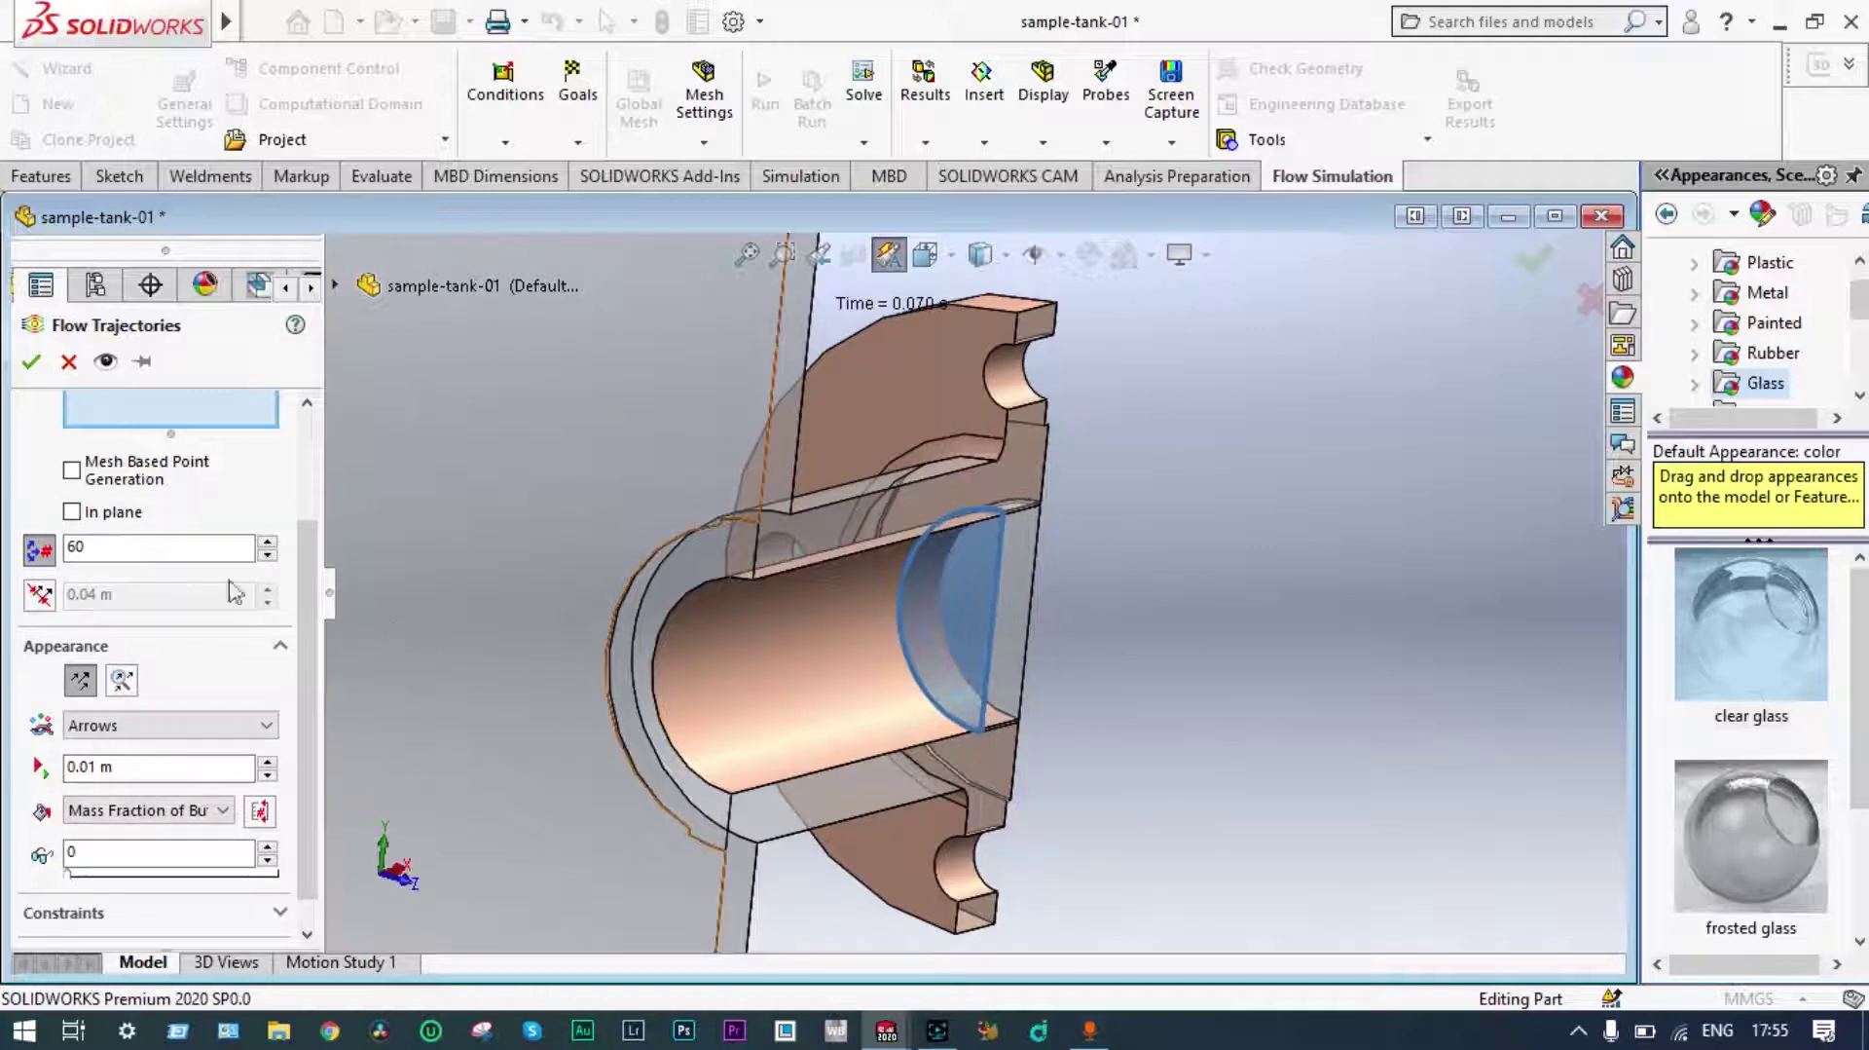
pyautogui.click(34, 371)
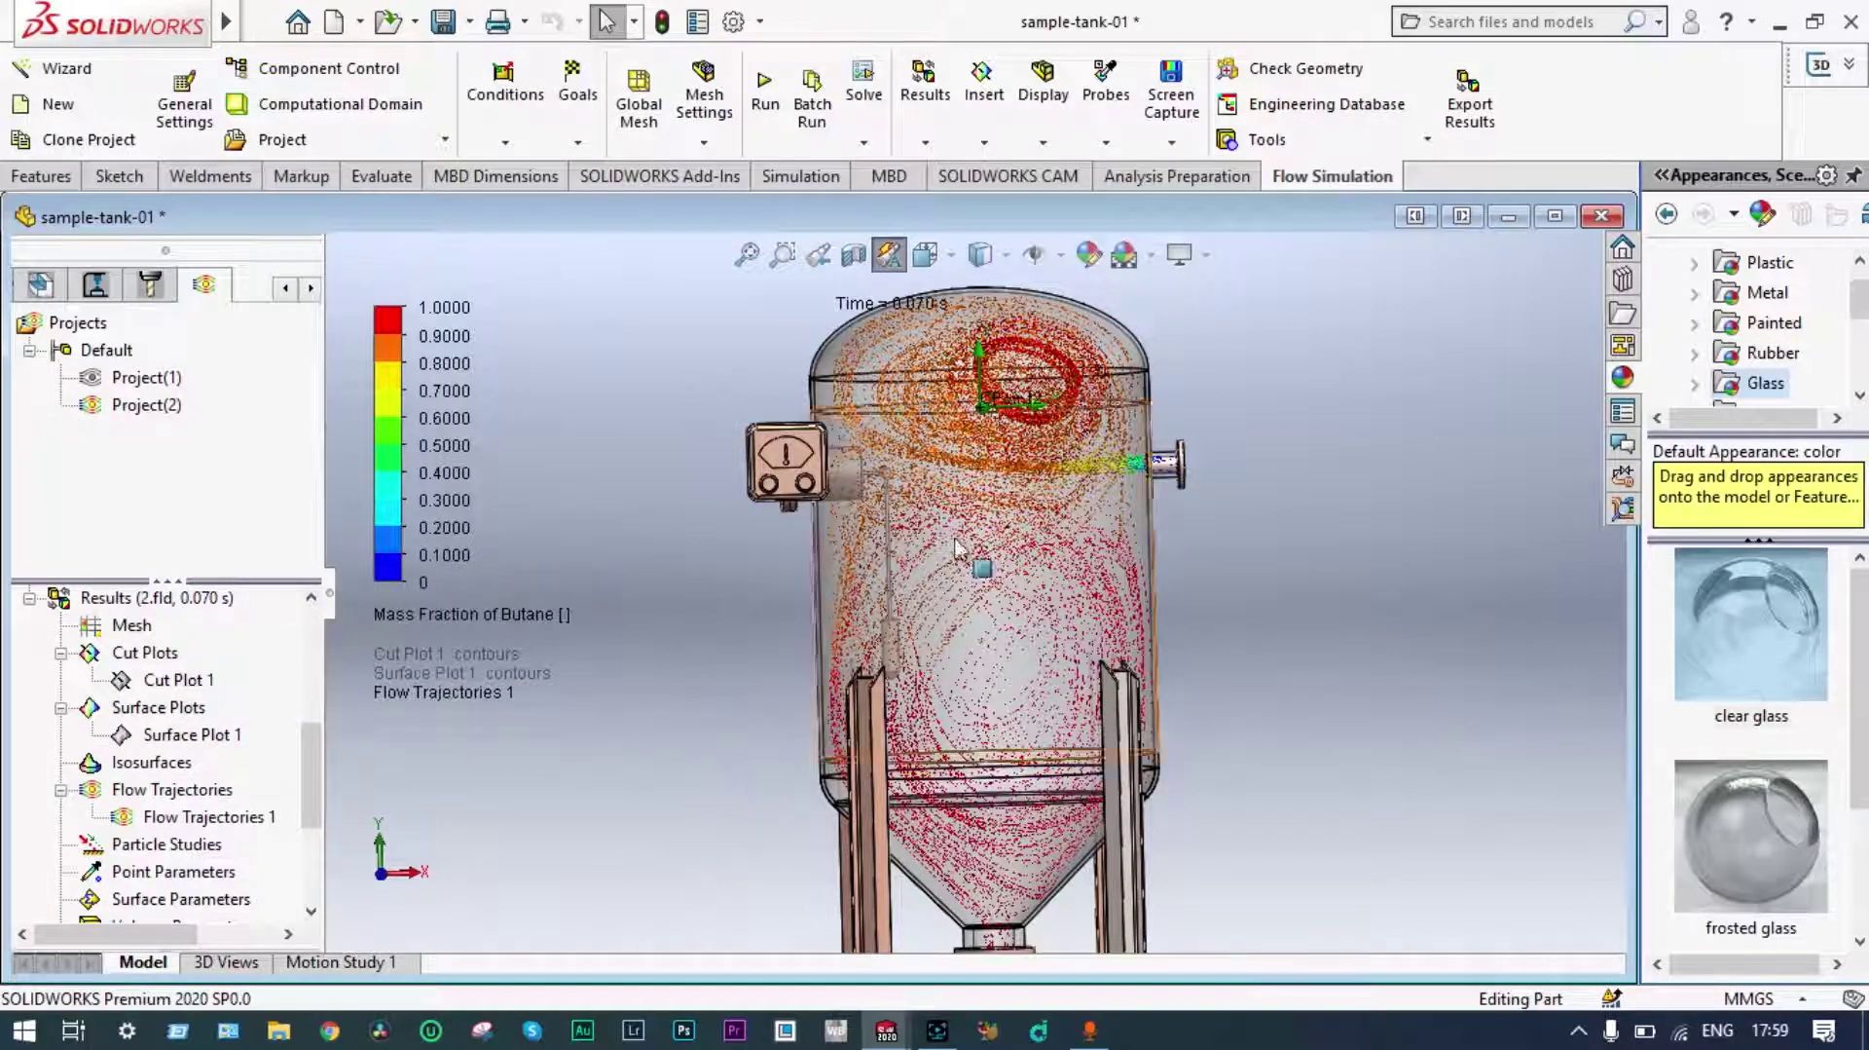
# Inspect the flow trajectories throughout the tank and play the animation of Flow Trajectories 1.
pyautogui.scroll(-2, 1028, 516)
pyautogui.scroll(-3, 1030, 525)
pyautogui.scroll(6, 1030, 525)
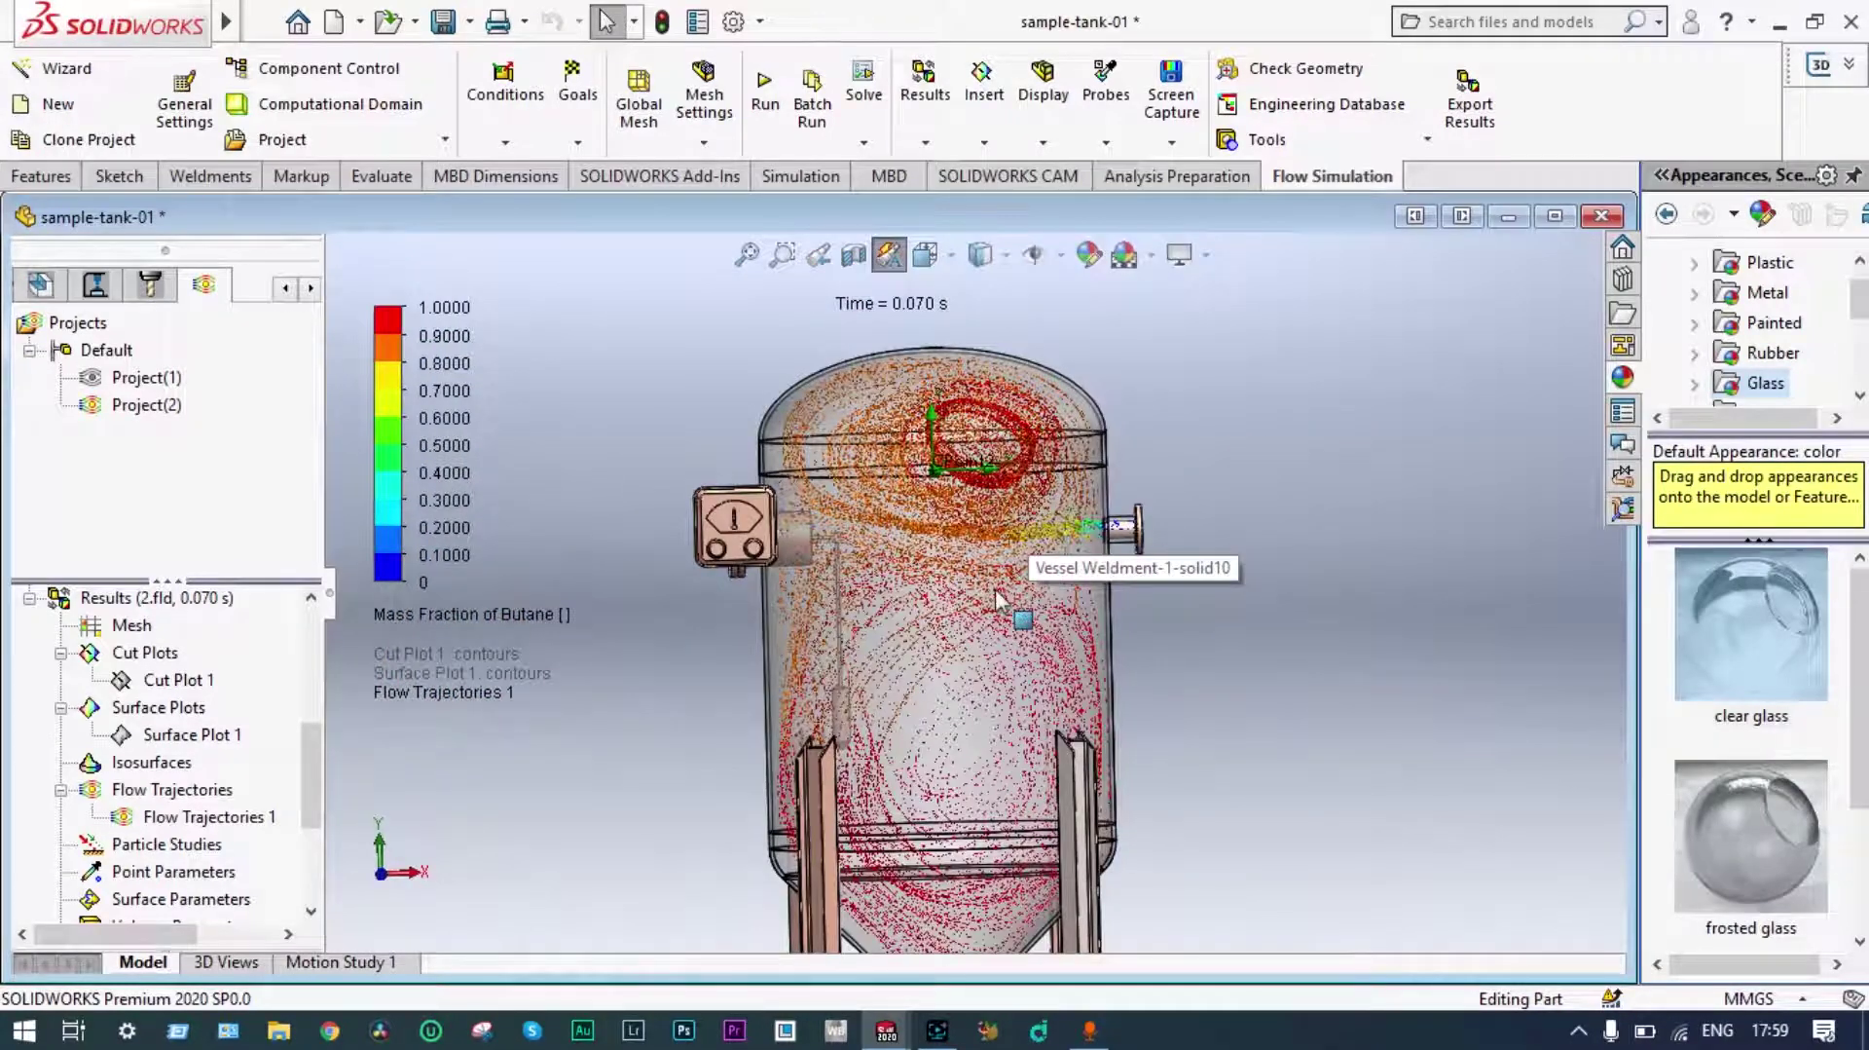
pyautogui.scroll(1, 995, 588)
pyautogui.scroll(-1, 973, 711)
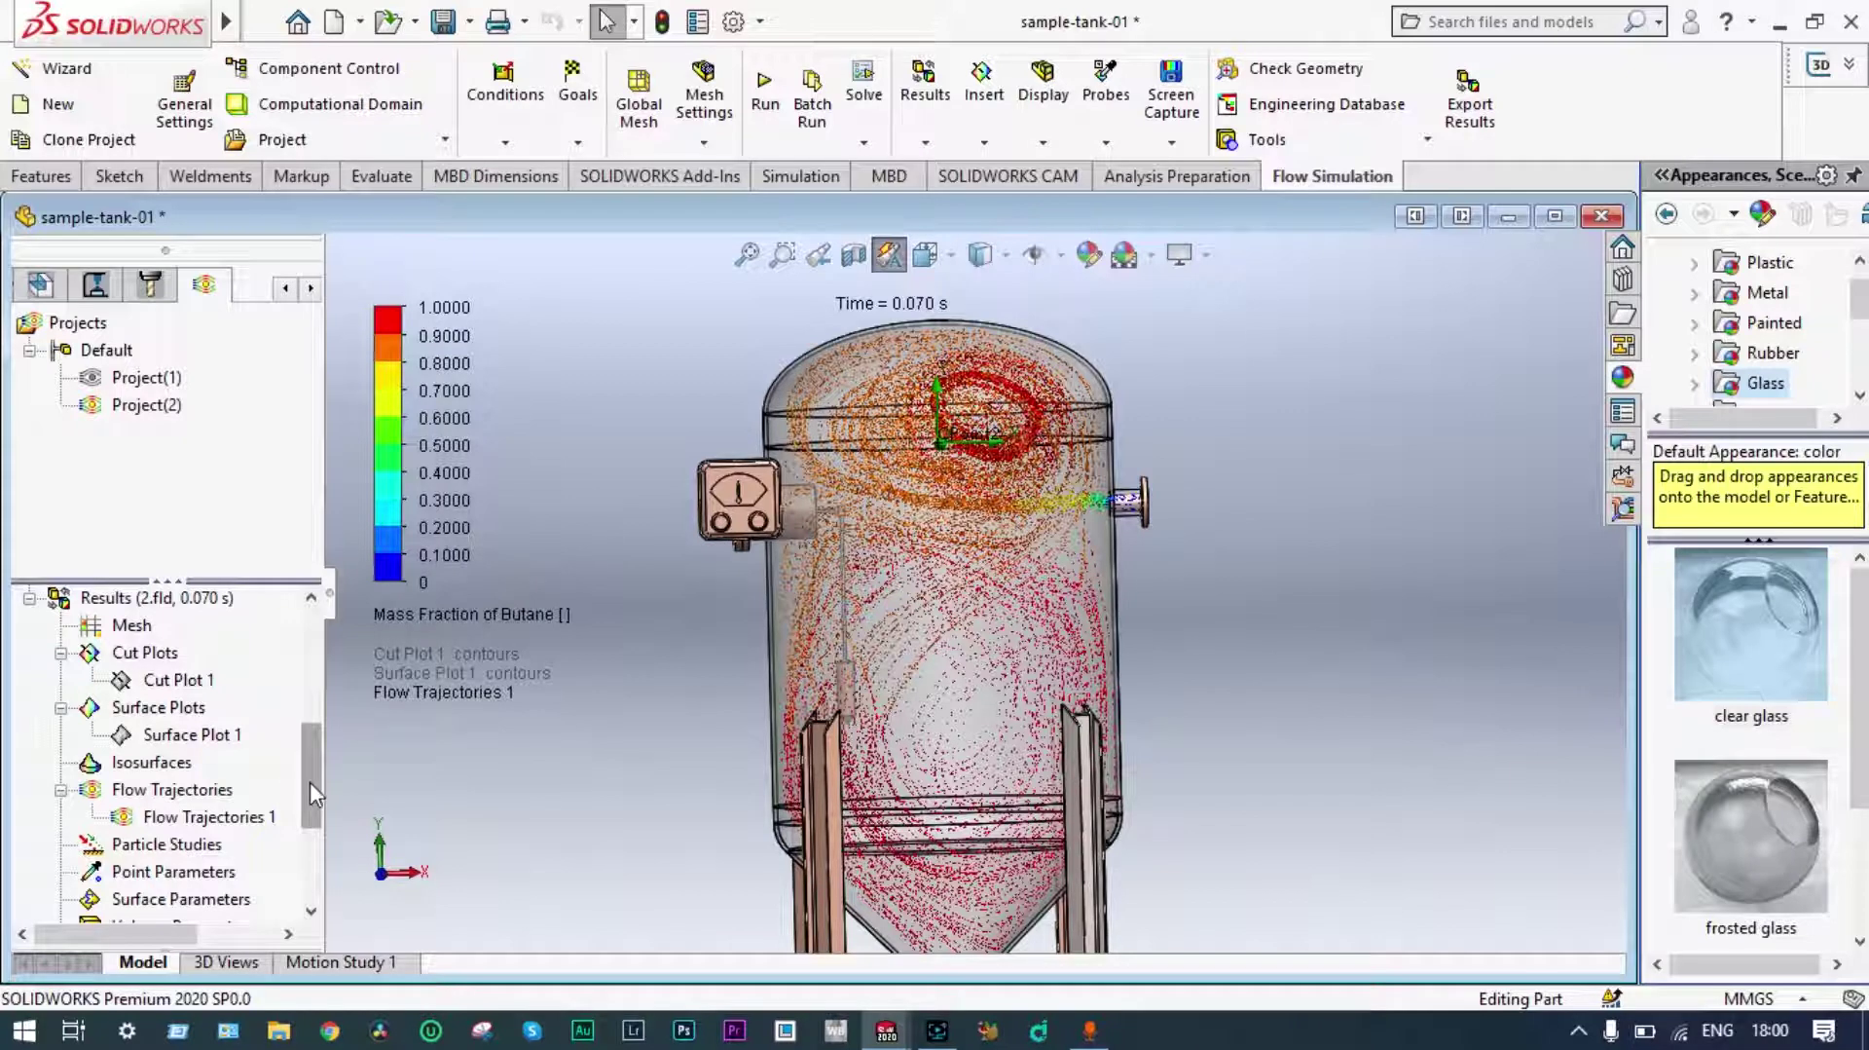
pyautogui.moveTo(306, 781); pyautogui.dragTo(308, 808)
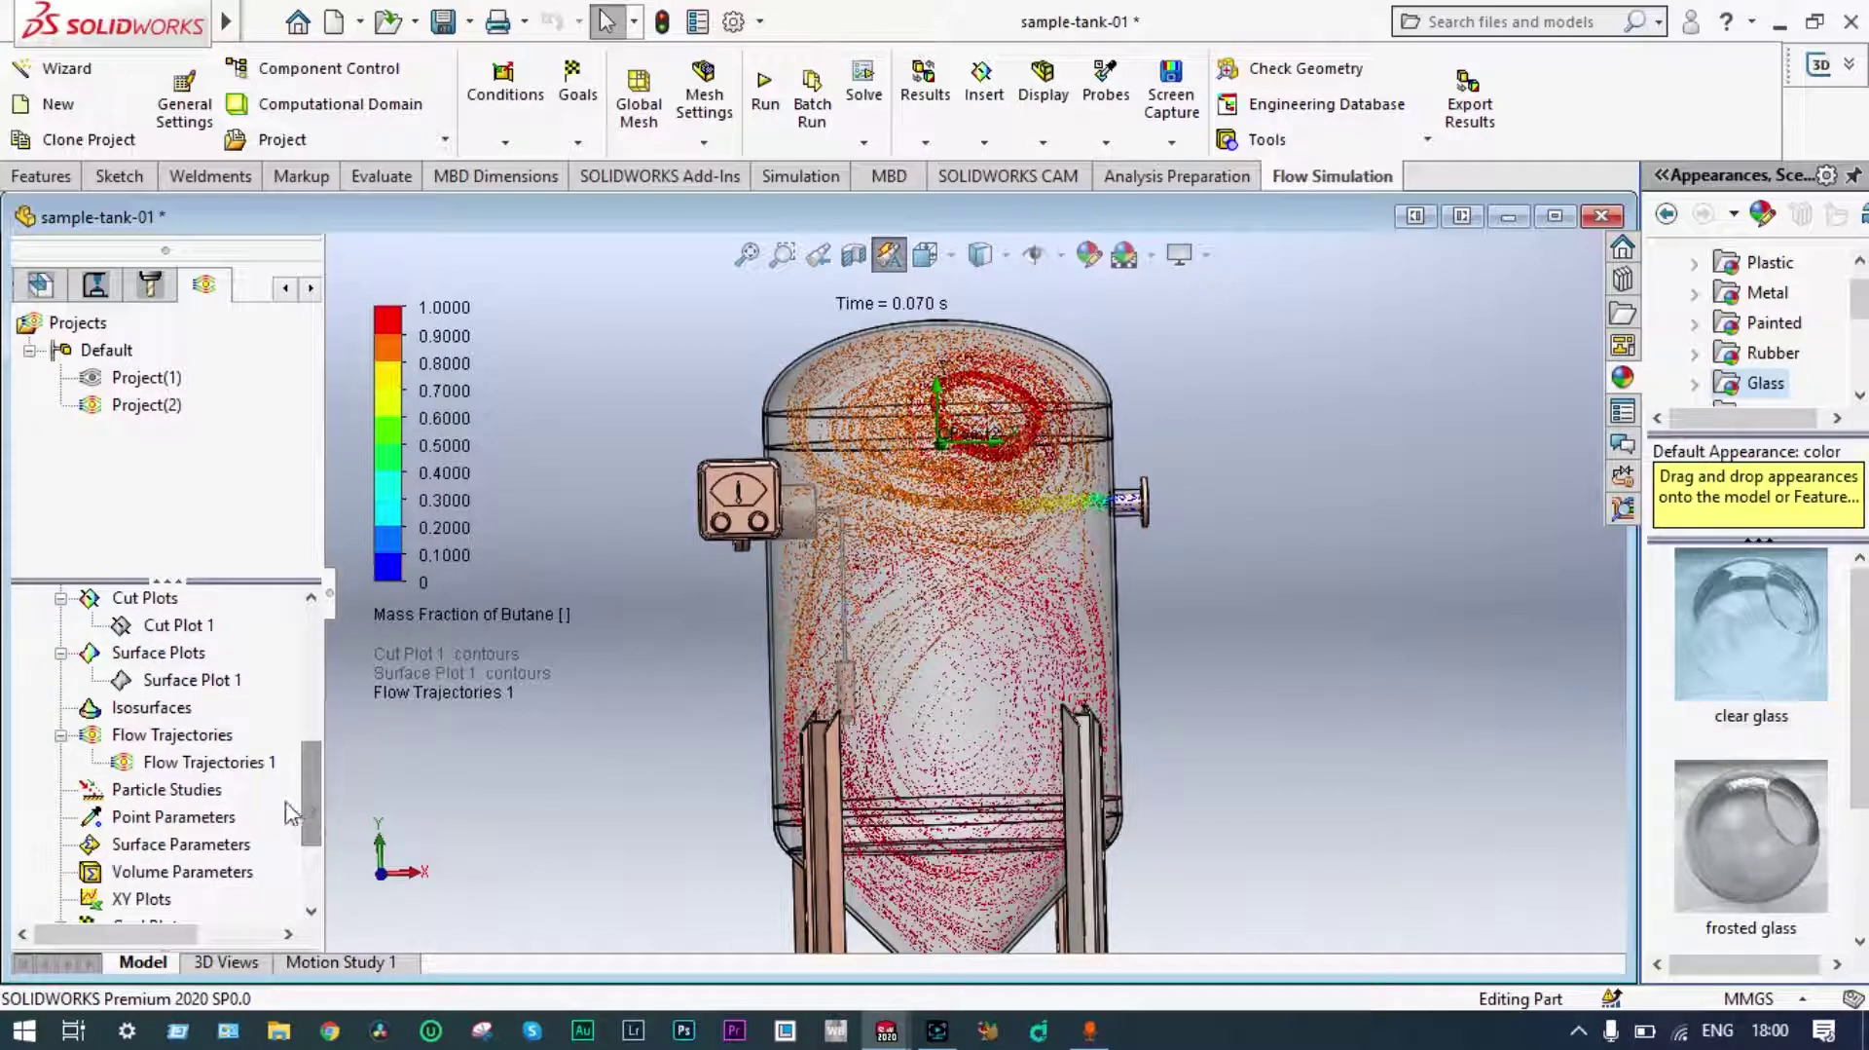
pyautogui.rightClick(212, 771)
pyautogui.click(274, 527)
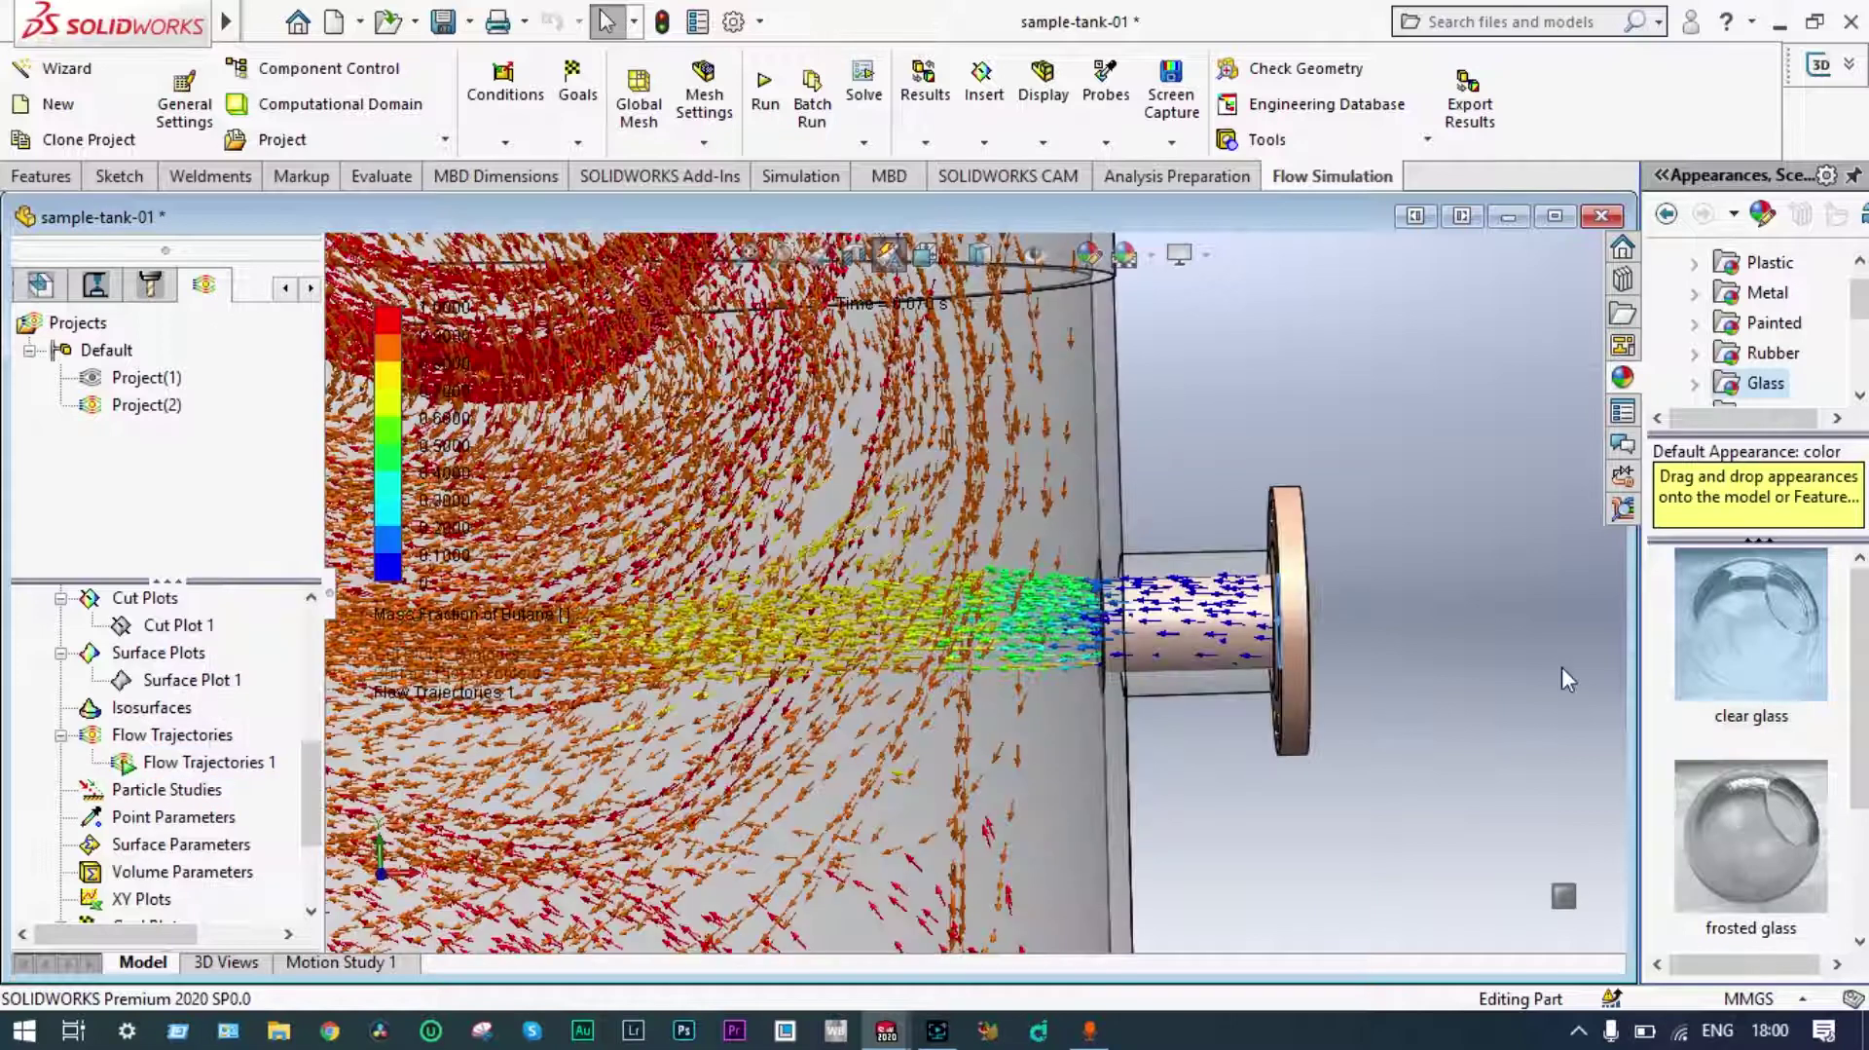